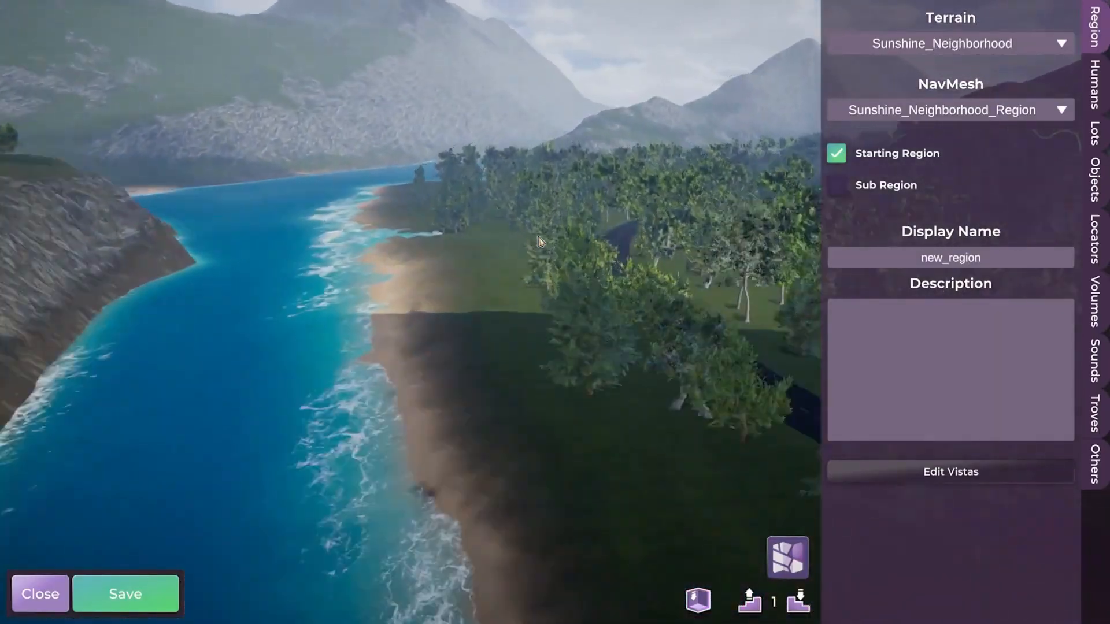
# - Explore the new_region map built on the Sunshine_Neighborhood terrain, examining its river, forest, mountains, beach and coastal road
pyautogui.press('w')
pyautogui.moveTo(540, 242); pyautogui.dragTo(684, 254, button='middle')
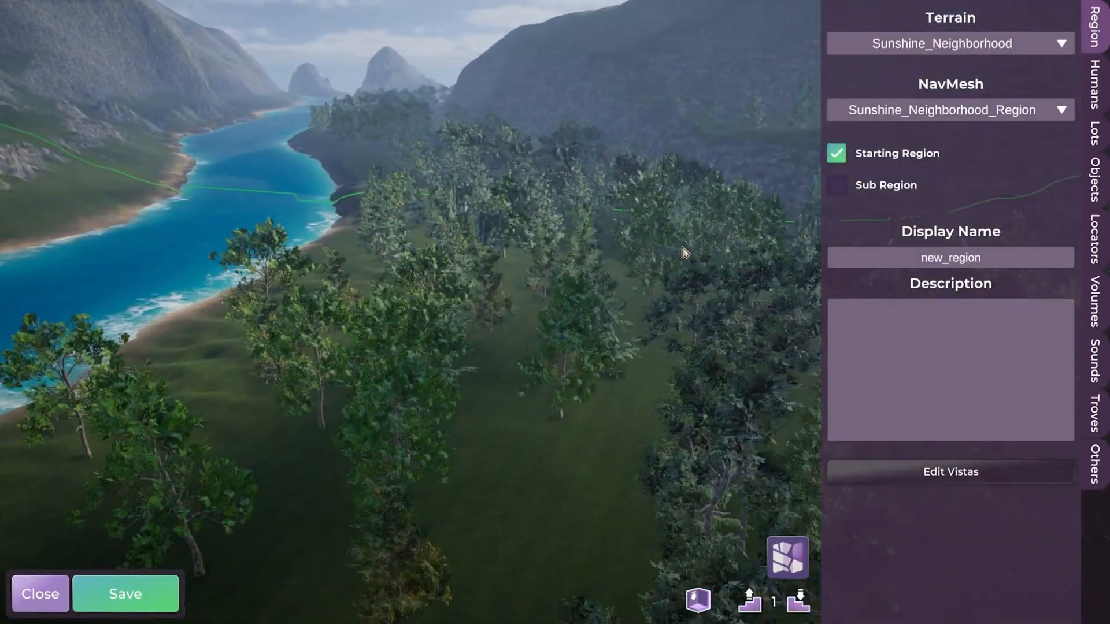
pyautogui.press('a')
pyautogui.press('w')
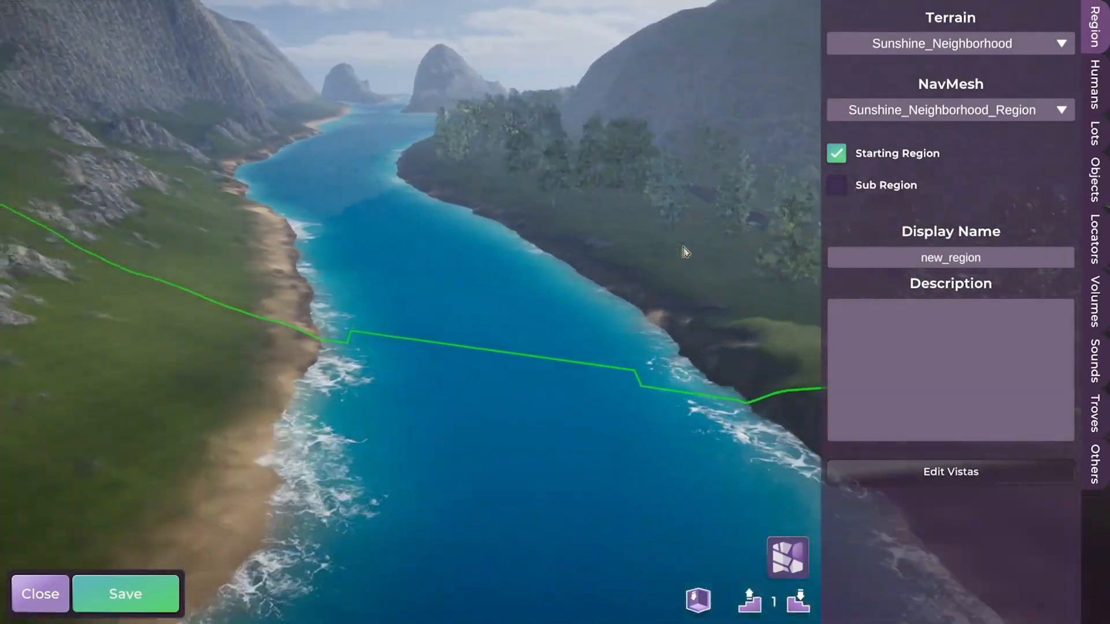
pyautogui.press('a')
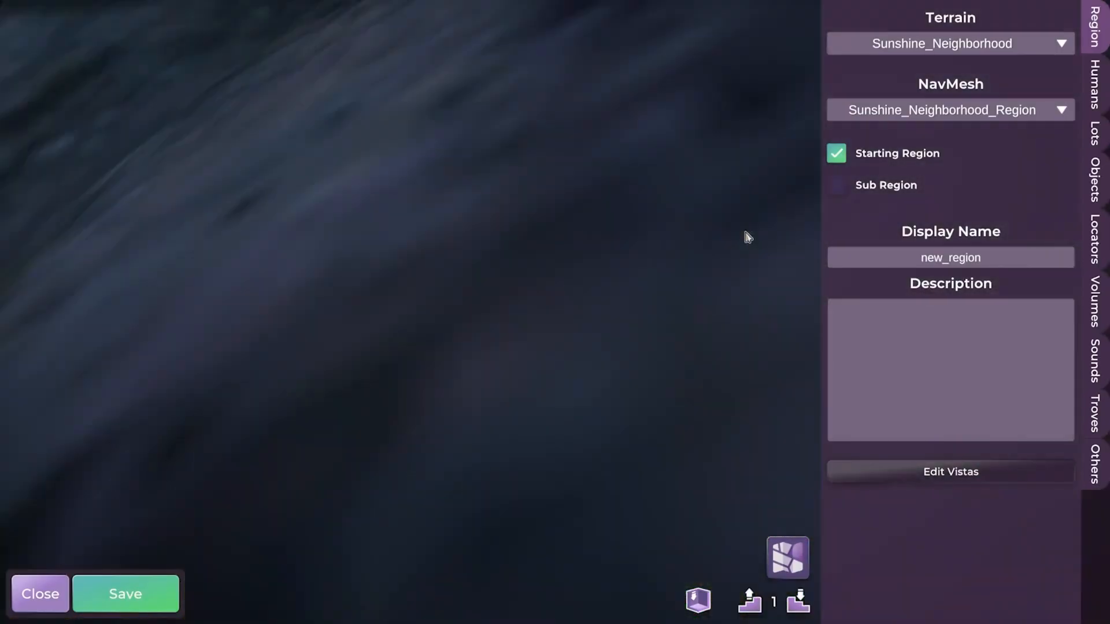
pyautogui.press('s')
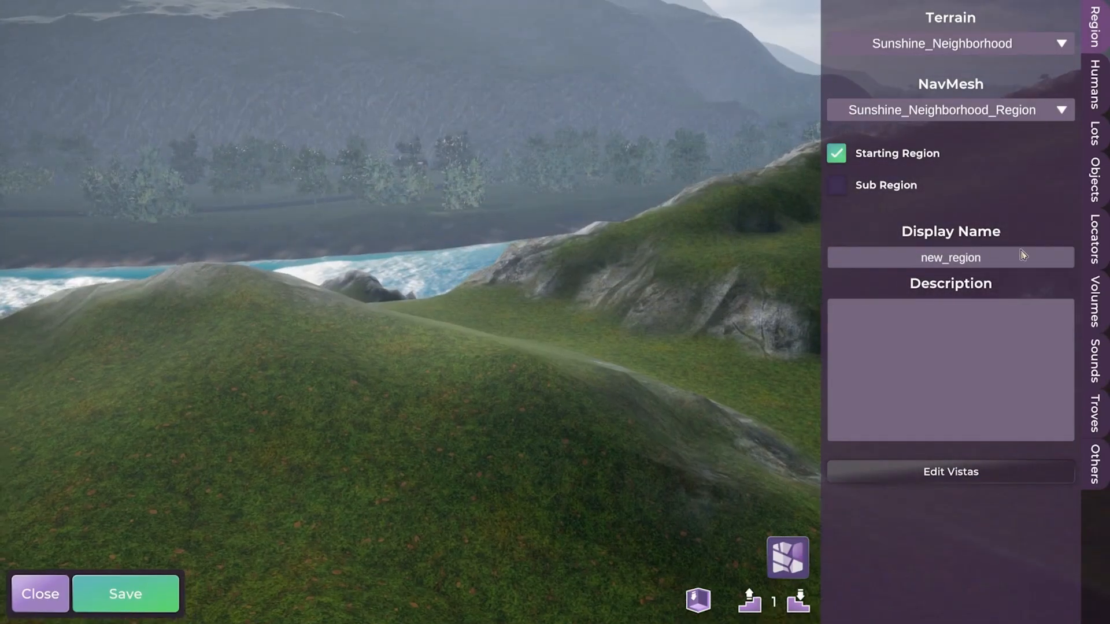
pyautogui.press('w')
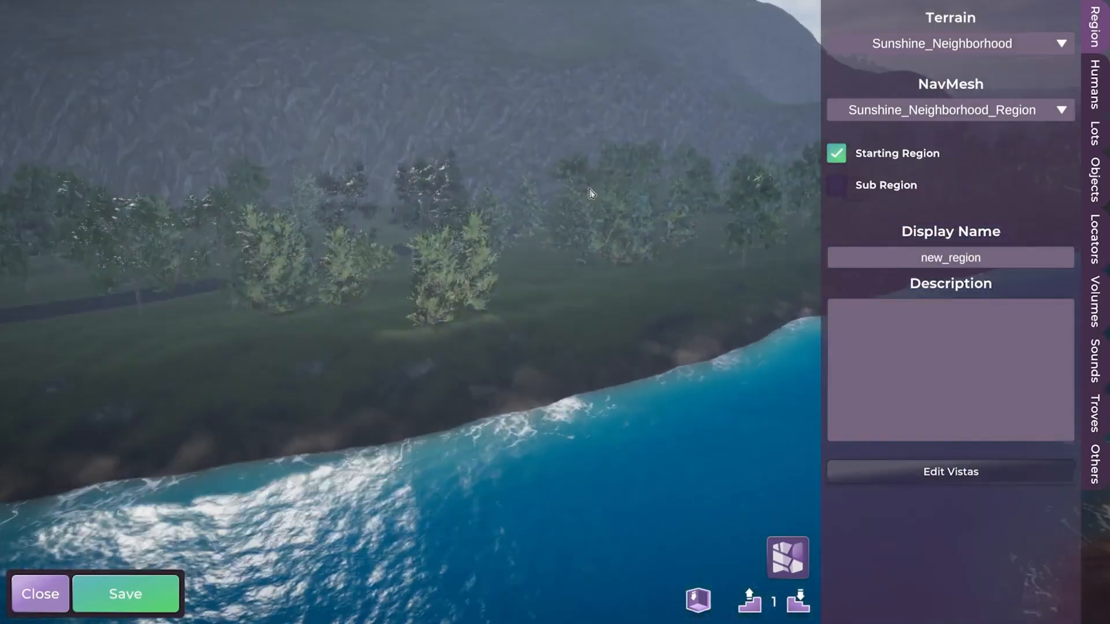
pyautogui.moveTo(590, 191); pyautogui.dragTo(528, 190, button='middle')
pyautogui.press('w')
pyautogui.press('w')
pyautogui.press('w')
pyautogui.press('w')
pyautogui.press('w')
pyautogui.press('w')
pyautogui.press('a')
pyautogui.press('w')
pyautogui.press('w')
pyautogui.press('w')
pyautogui.press('w')
pyautogui.press('w')
pyautogui.press('w')
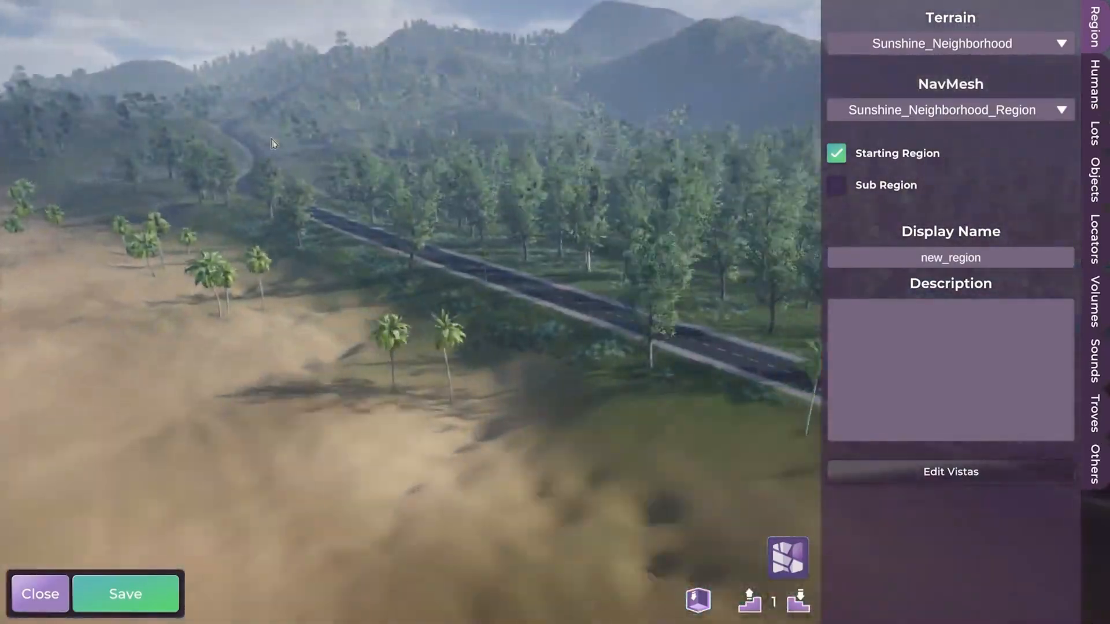
pyautogui.press('w')
pyautogui.moveTo(275, 148); pyautogui.dragTo(445, 131, button='middle')
pyautogui.press('w')
pyautogui.press('w')
pyautogui.press('w')
pyautogui.press('w')
pyautogui.press('d')
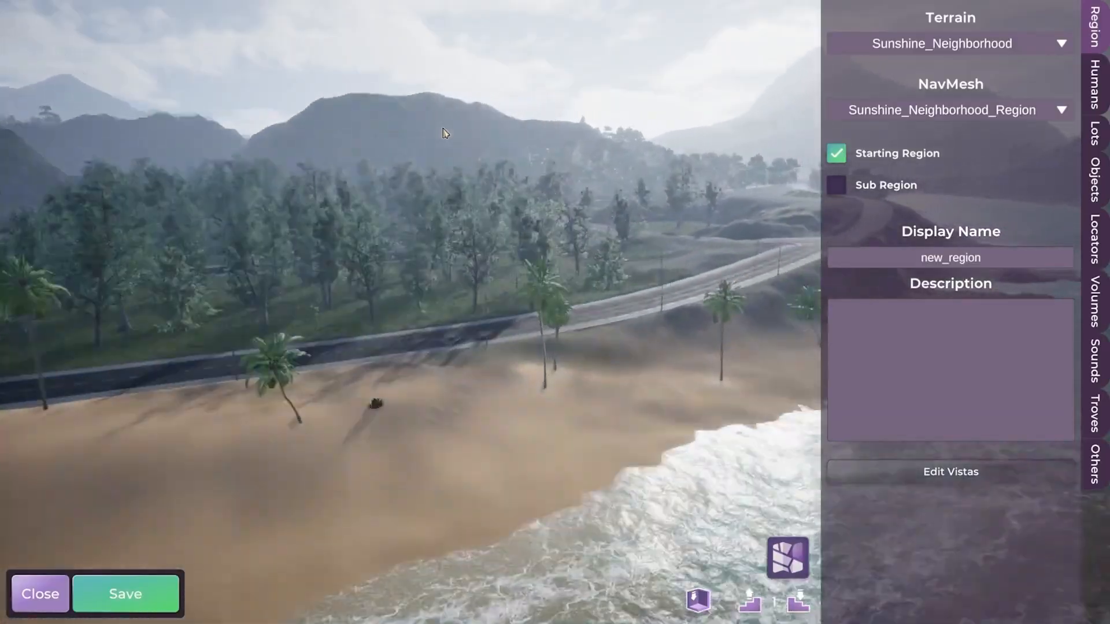
pyautogui.press('w')
pyautogui.moveTo(446, 133); pyautogui.dragTo(328, 171, button='middle')
pyautogui.press('w')
pyautogui.press('w')
pyautogui.press('w')
pyautogui.press('d')
pyautogui.press('w')
pyautogui.press('w')
pyautogui.press('w')
pyautogui.press('w')
pyautogui.press('w')
pyautogui.press('w')
pyautogui.press('w')
pyautogui.press('w')
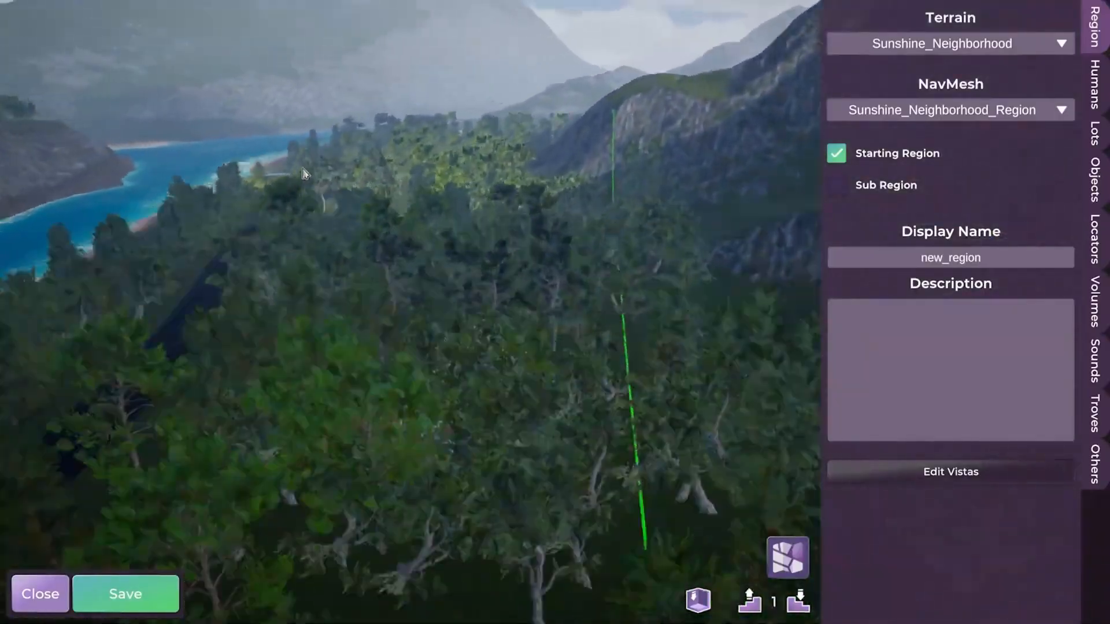
pyautogui.press('w')
pyautogui.moveTo(305, 174); pyautogui.dragTo(420, 175)
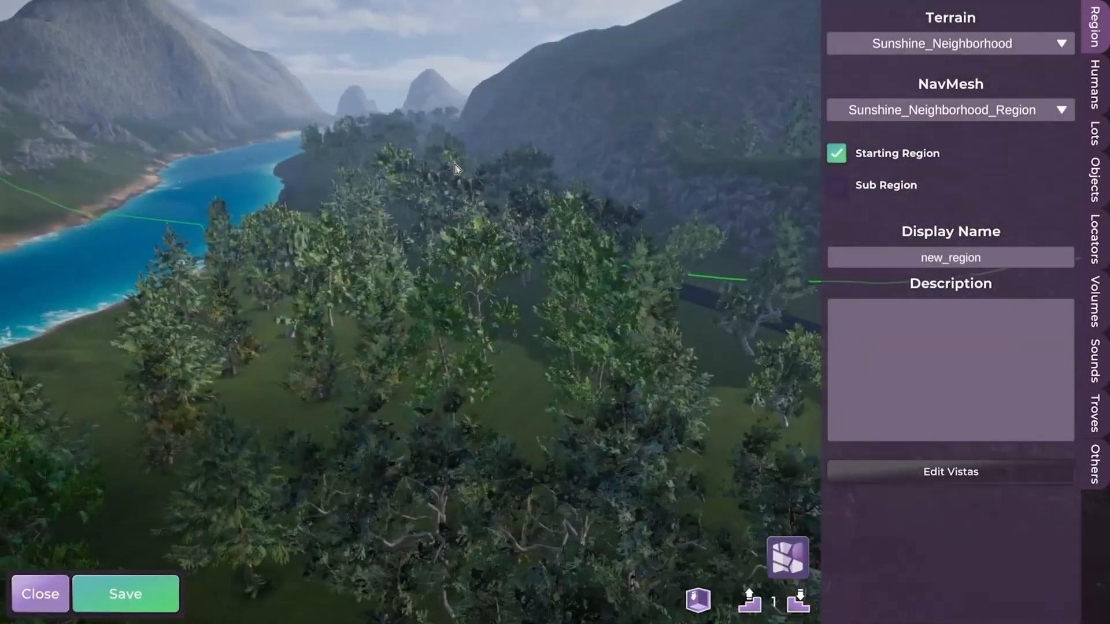
pyautogui.press('w')
pyautogui.moveTo(455, 168); pyautogui.dragTo(92, 132, button='middle')
pyautogui.press('w')
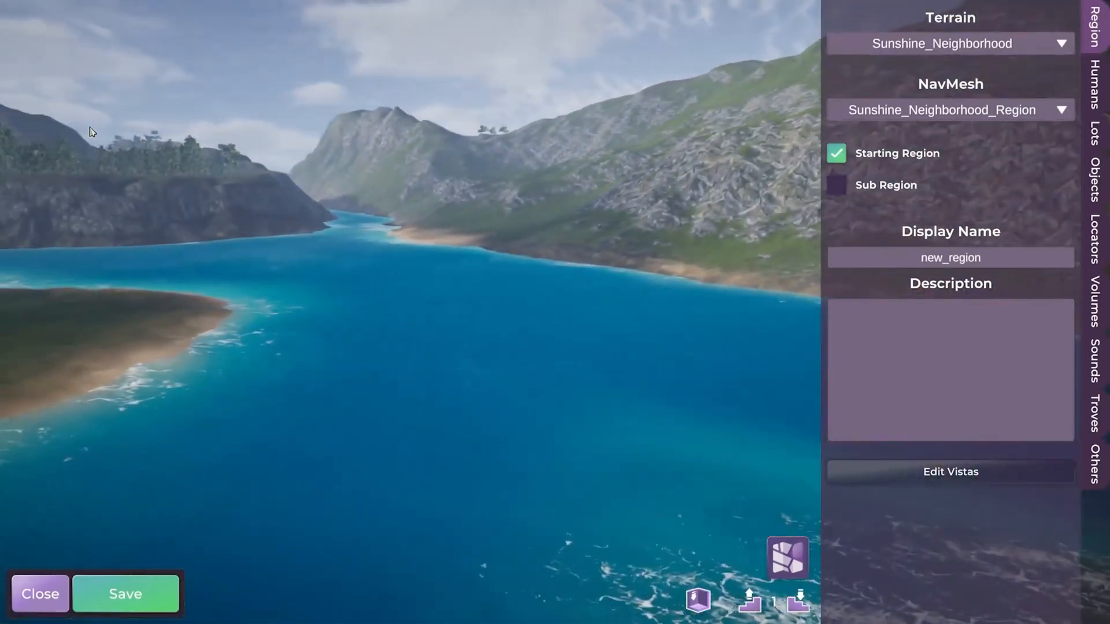
pyautogui.press('w')
pyautogui.moveTo(345, 197); pyautogui.dragTo(56, 198, button='middle')
pyautogui.press('w')
pyautogui.press('w')
pyautogui.press('w')
pyautogui.press('d')
pyautogui.press('w')
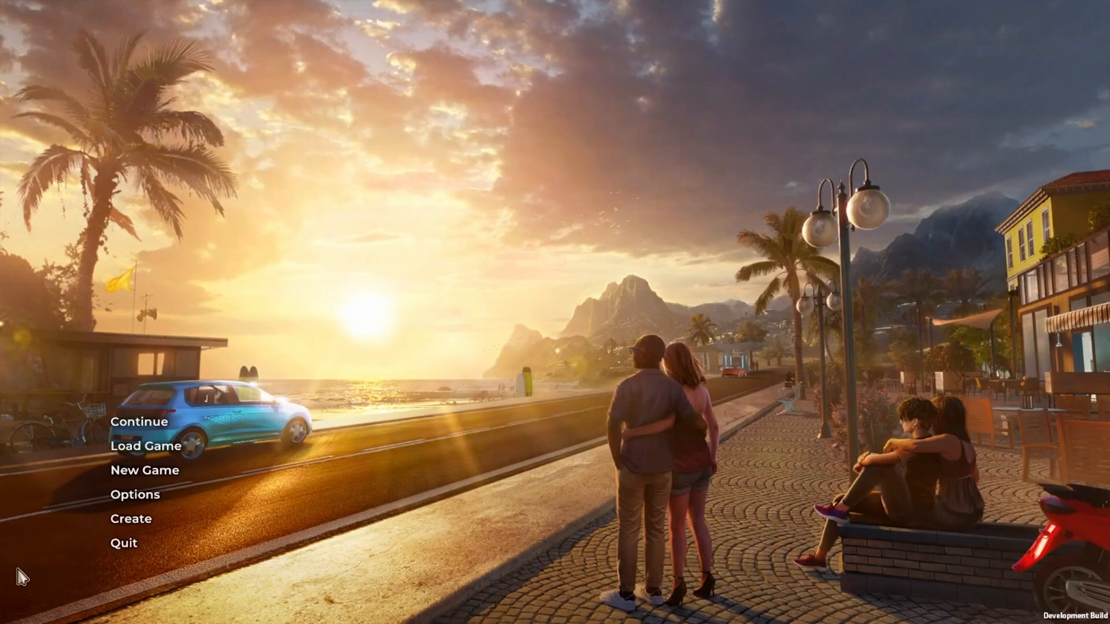
# - Open the creation tools and add a new mod named with the author's possessive first name followed by "Lonely Wizard World"
pyautogui.click(139, 520)
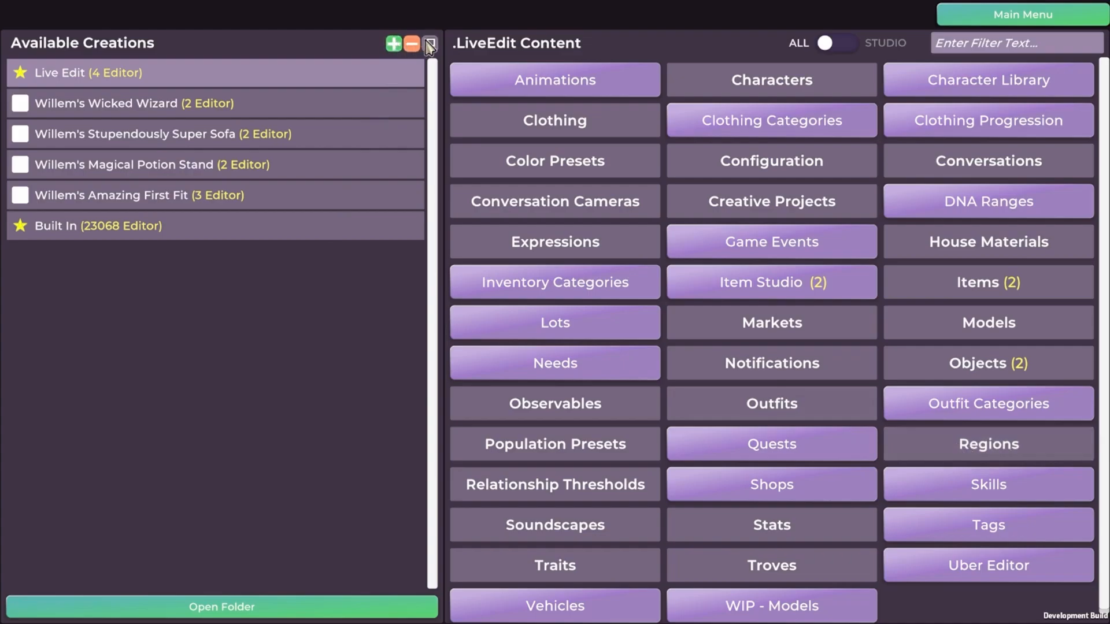
pyautogui.click(393, 44)
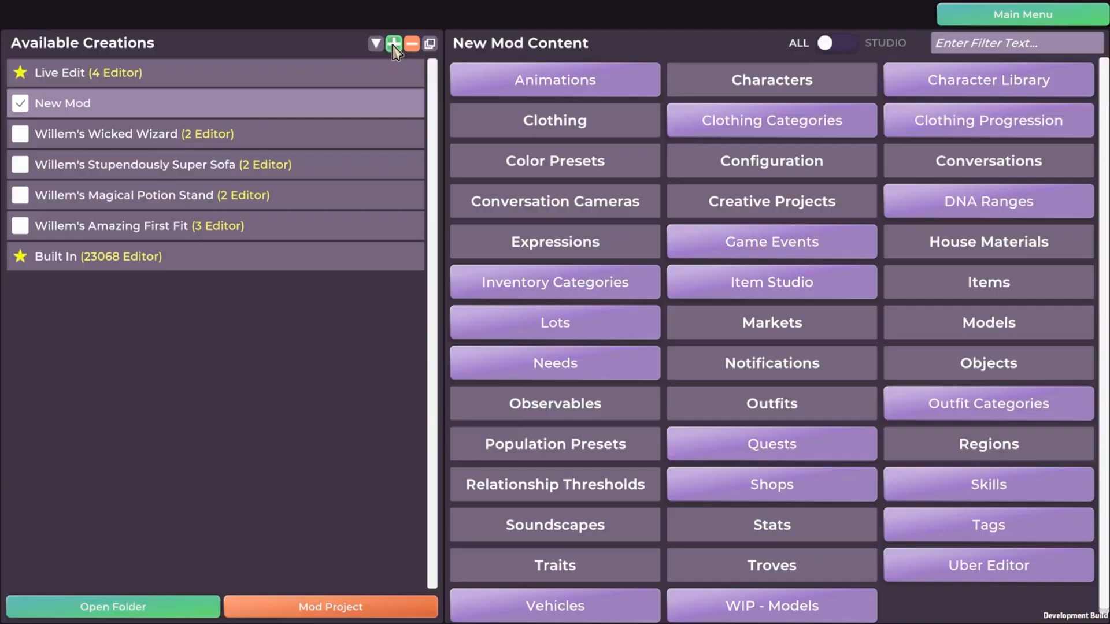
pyautogui.doubleClick(134, 104)
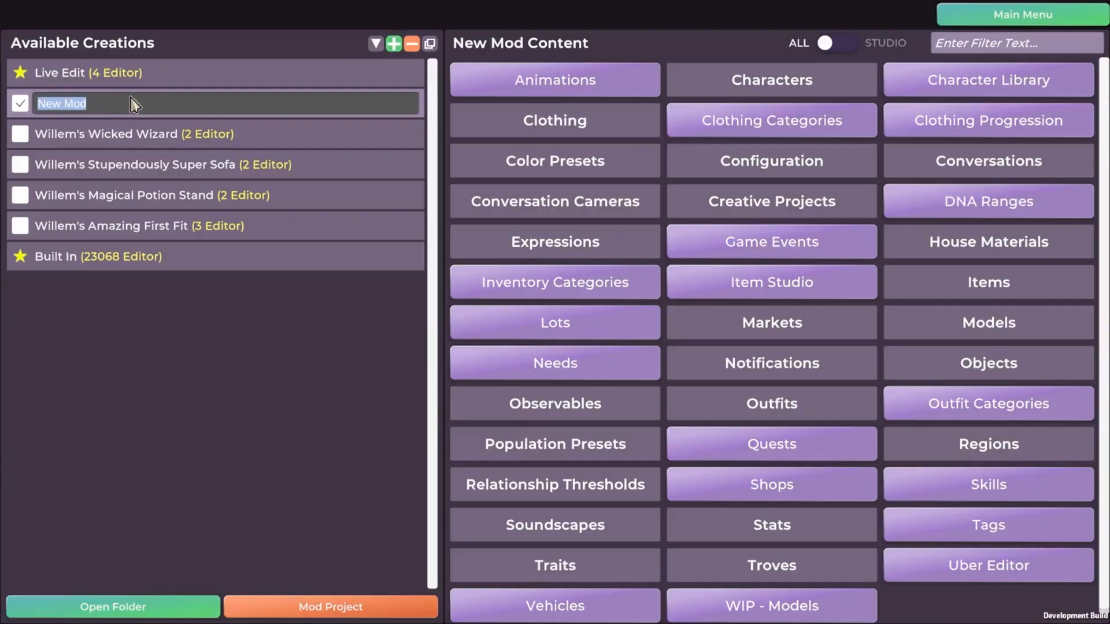
pyautogui.write("Willem's")
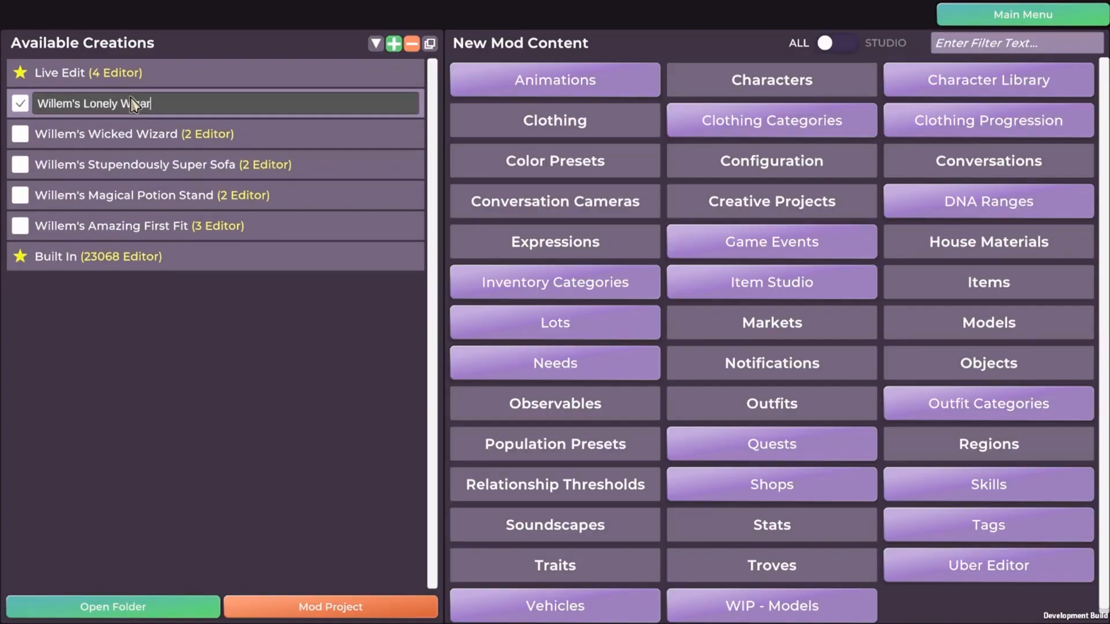
pyautogui.write('Lonely Wizard World')
pyautogui.press('Return')
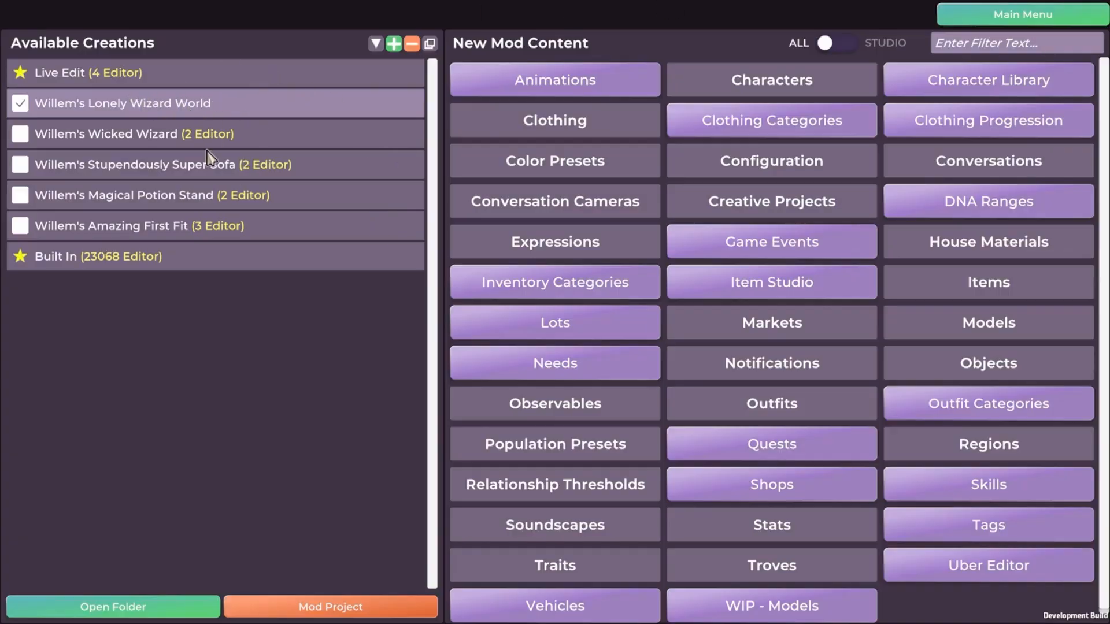
# - Enable the Magical Potion Stand mod and open the regions of the Lonely Wizard World mod
pyautogui.click(127, 206)
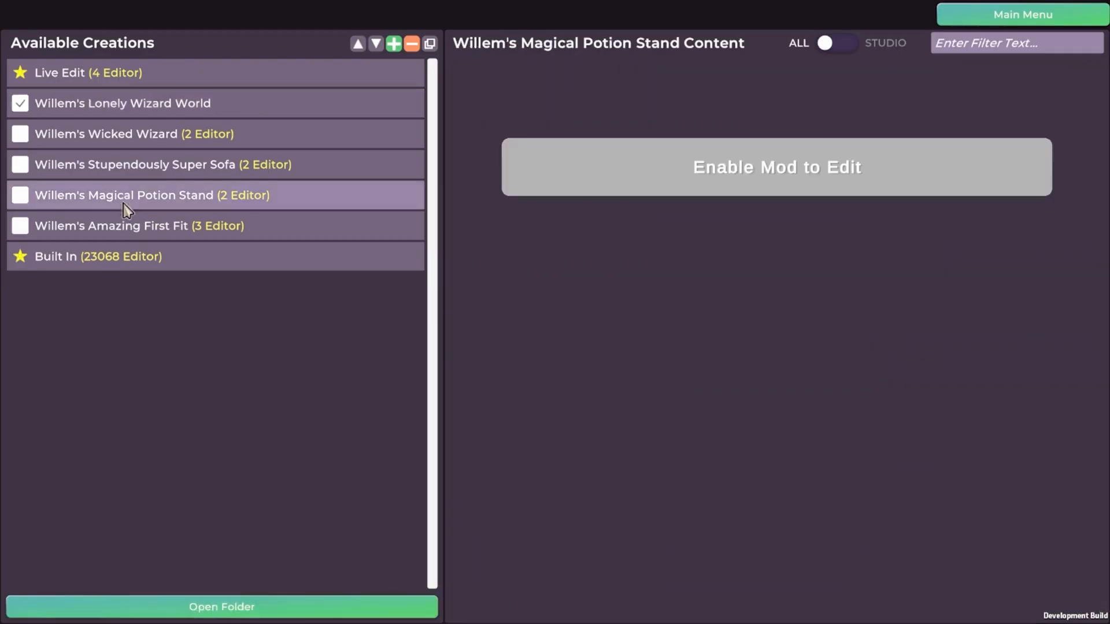
pyautogui.click(20, 196)
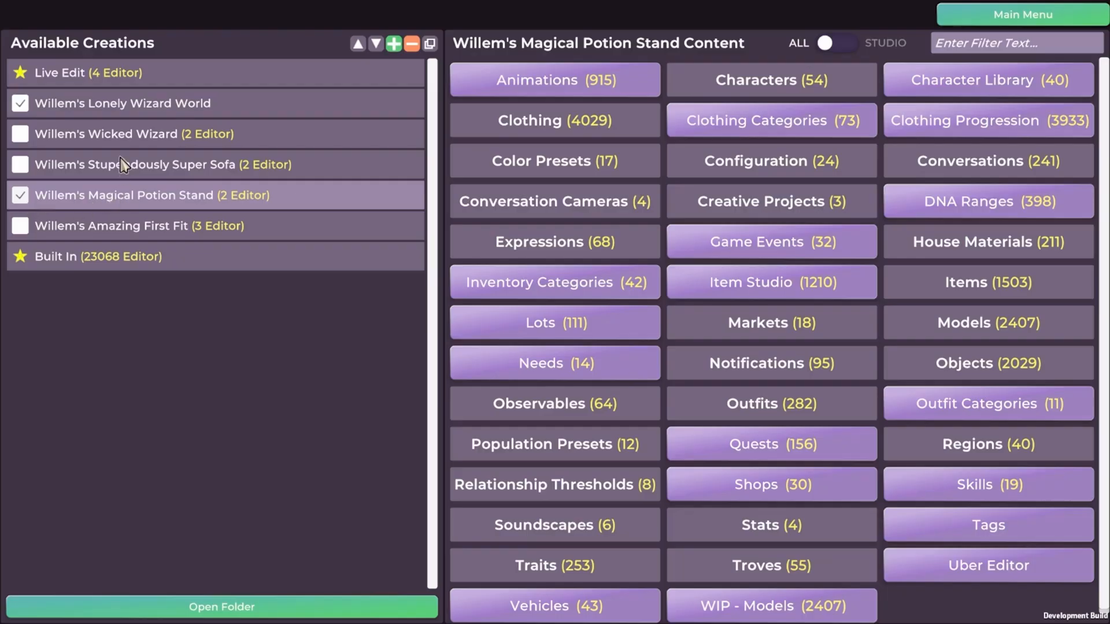
pyautogui.click(121, 110)
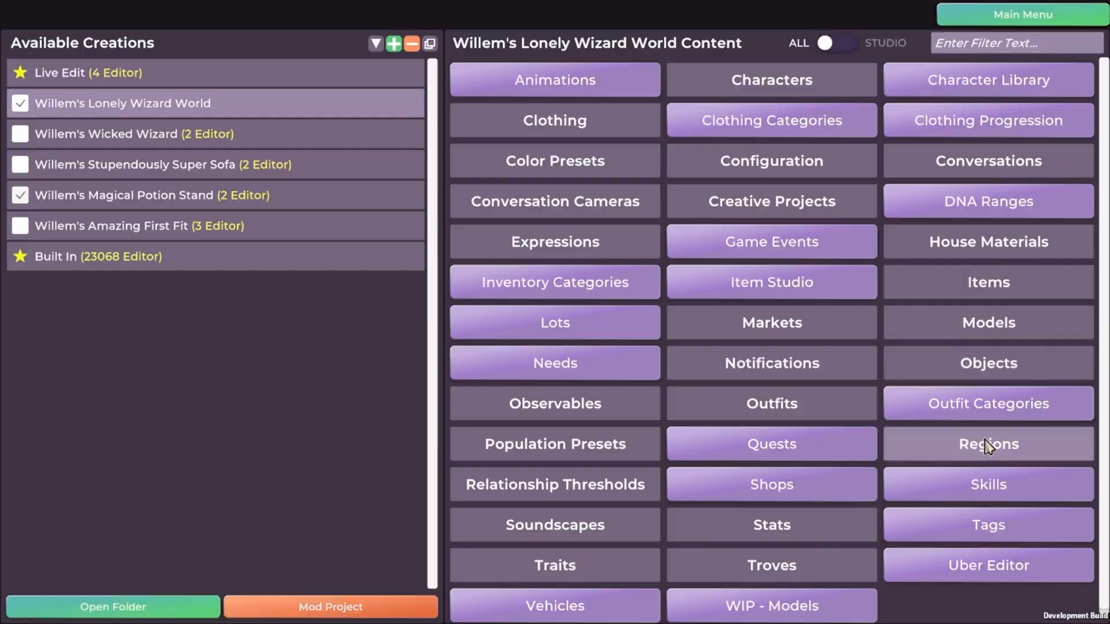
pyautogui.click(987, 445)
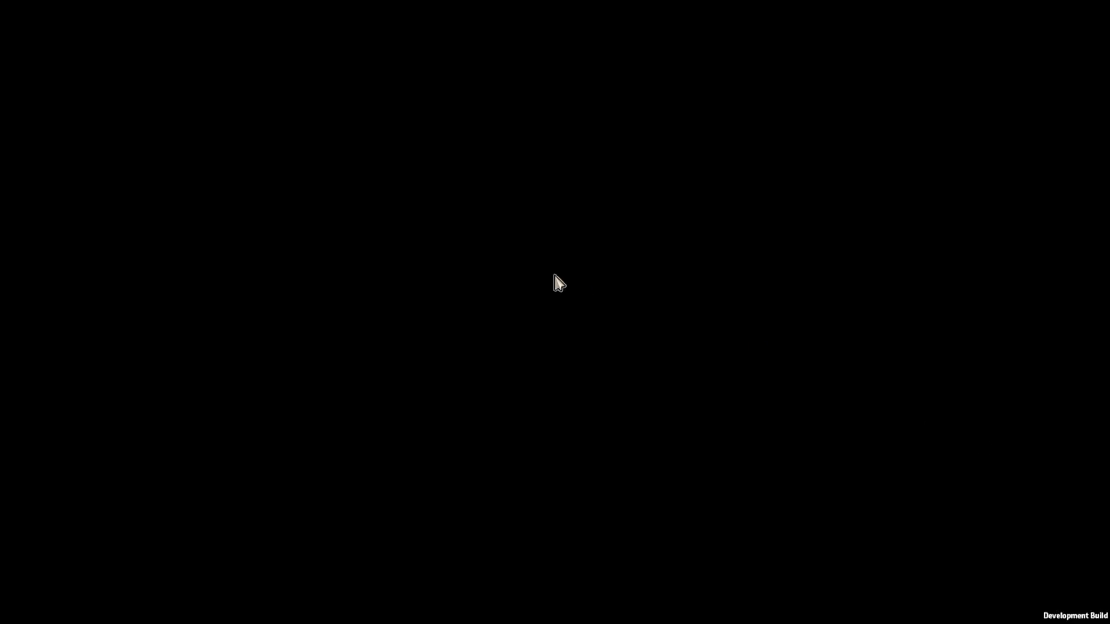
# - Browse the whole list of existing regions, including the QA test levels and Sunshine_Neighborhoods
pyautogui.scroll(-1, 183, 238)
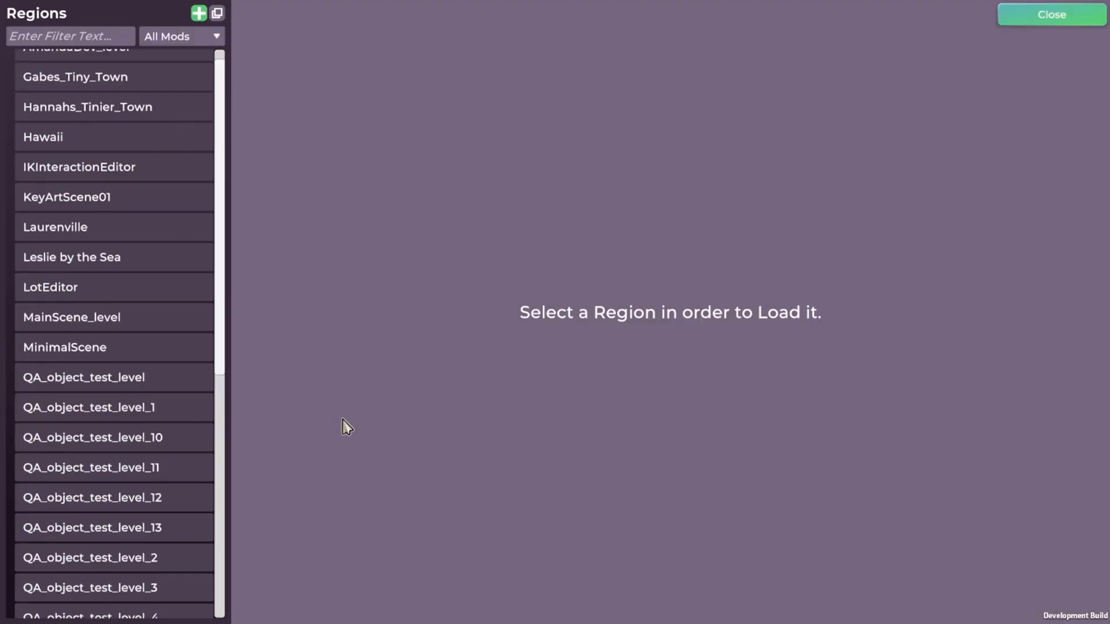
pyautogui.moveTo(223, 100); pyautogui.dragTo(223, 130)
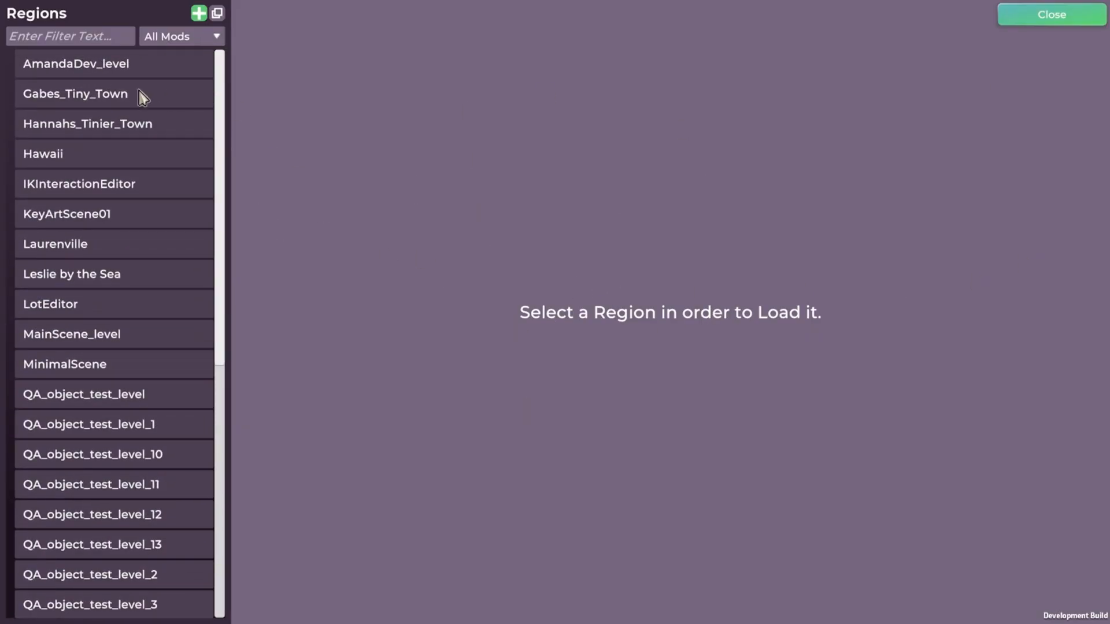
pyautogui.scroll(-6, 138, 121)
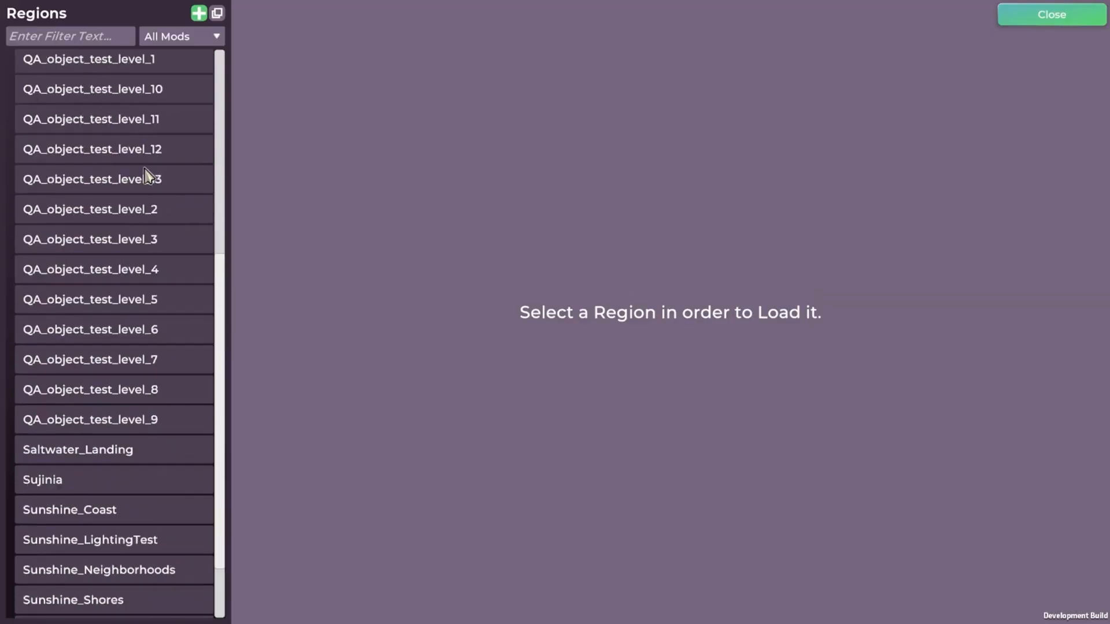
pyautogui.click(108, 157)
pyautogui.scroll(-2, 130, 292)
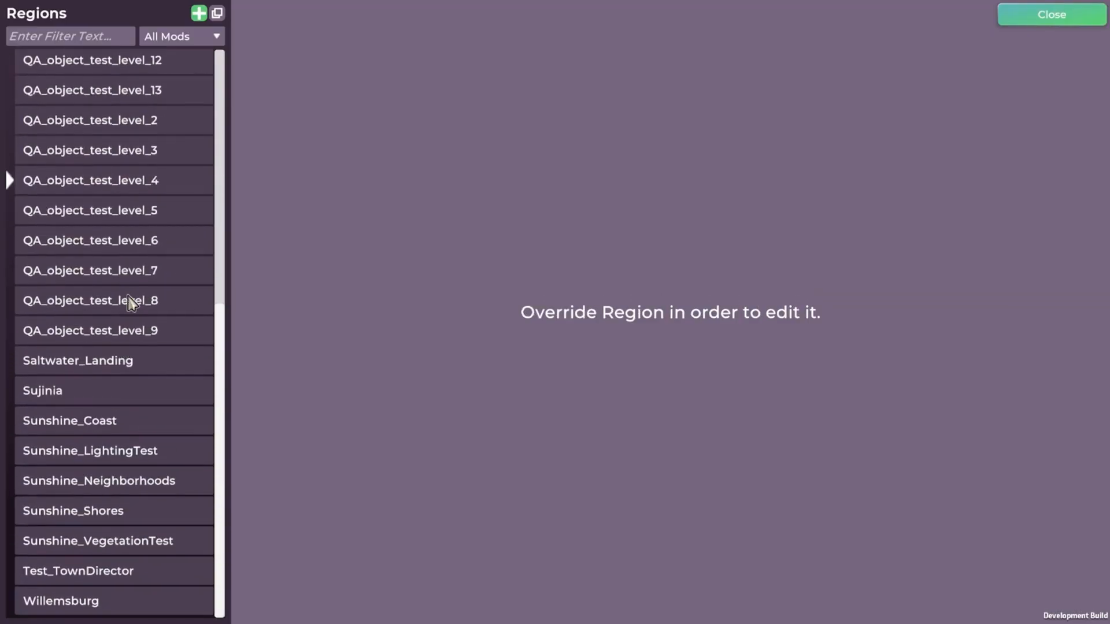
pyautogui.click(109, 398)
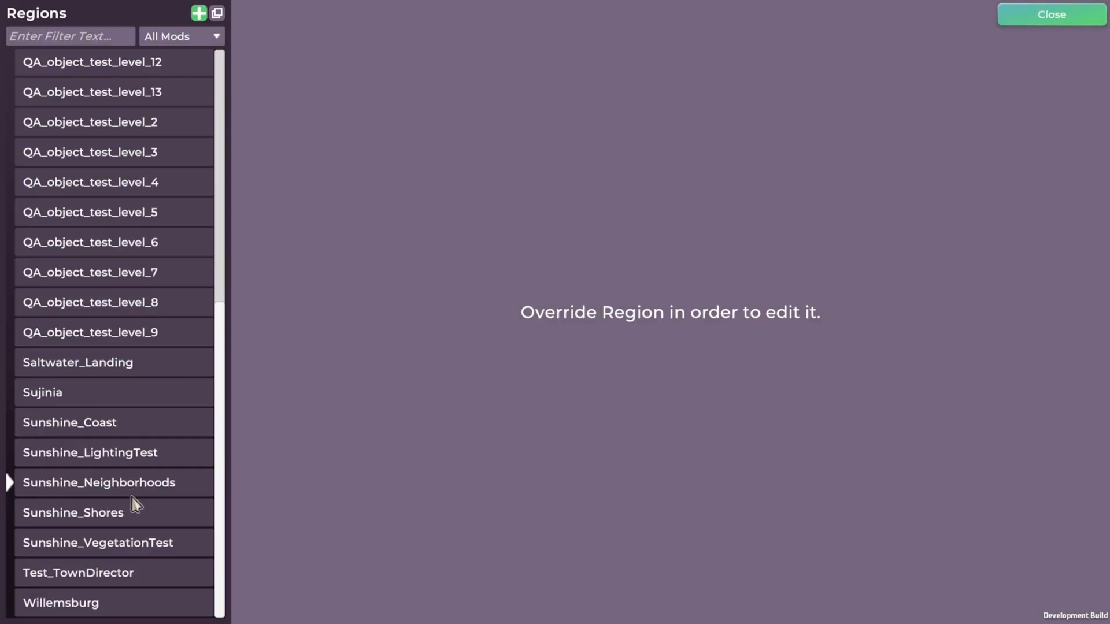
pyautogui.scroll(8, 87, 462)
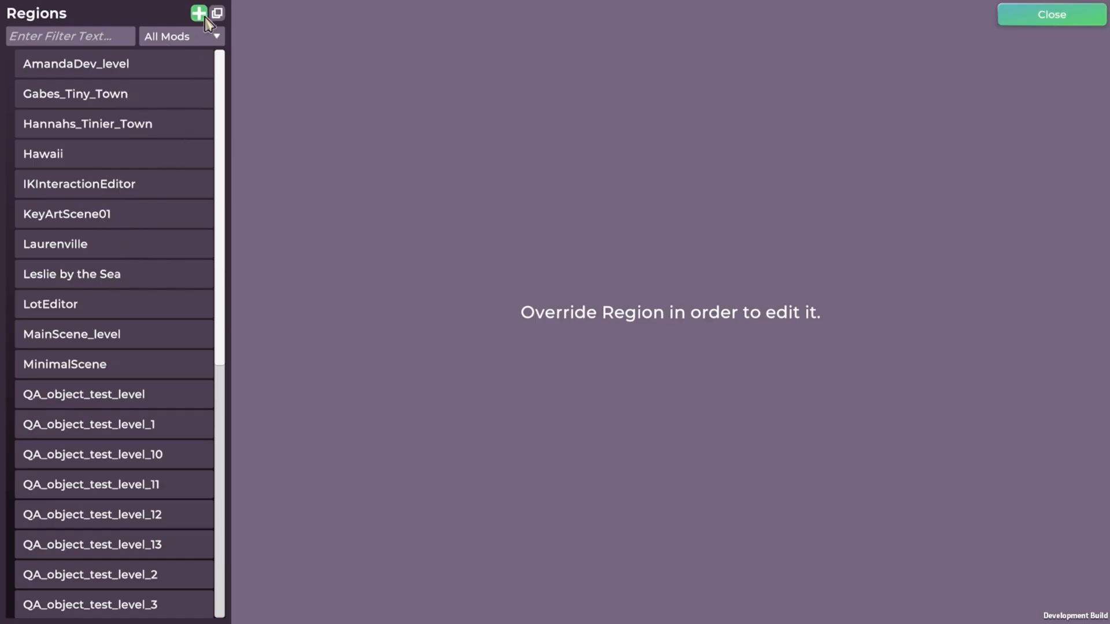
pyautogui.scroll(-8, 214, 352)
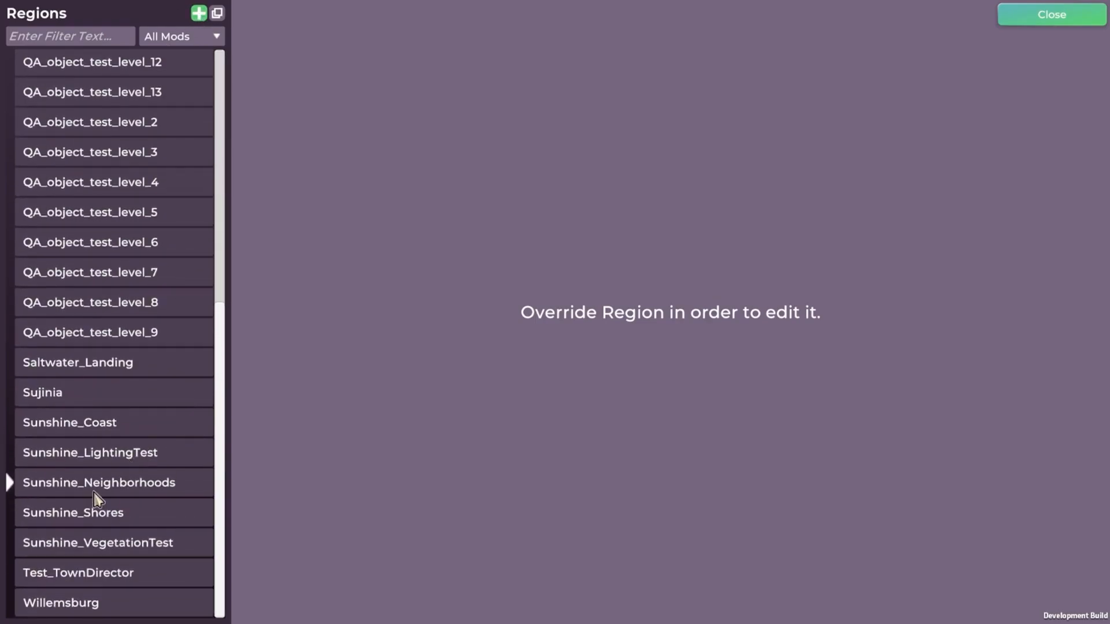
# - Create a new region named after the Lonely Wizard World mod's full title, lowercase with underscores and no apostrophe, and load it for editing
pyautogui.click(197, 17)
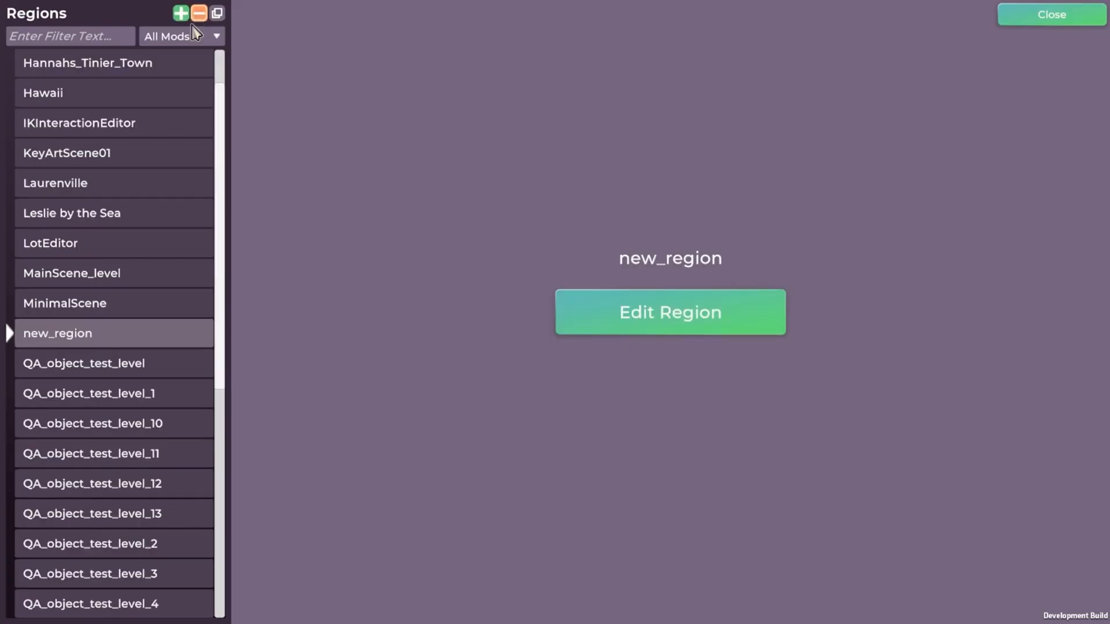
pyautogui.doubleClick(74, 341)
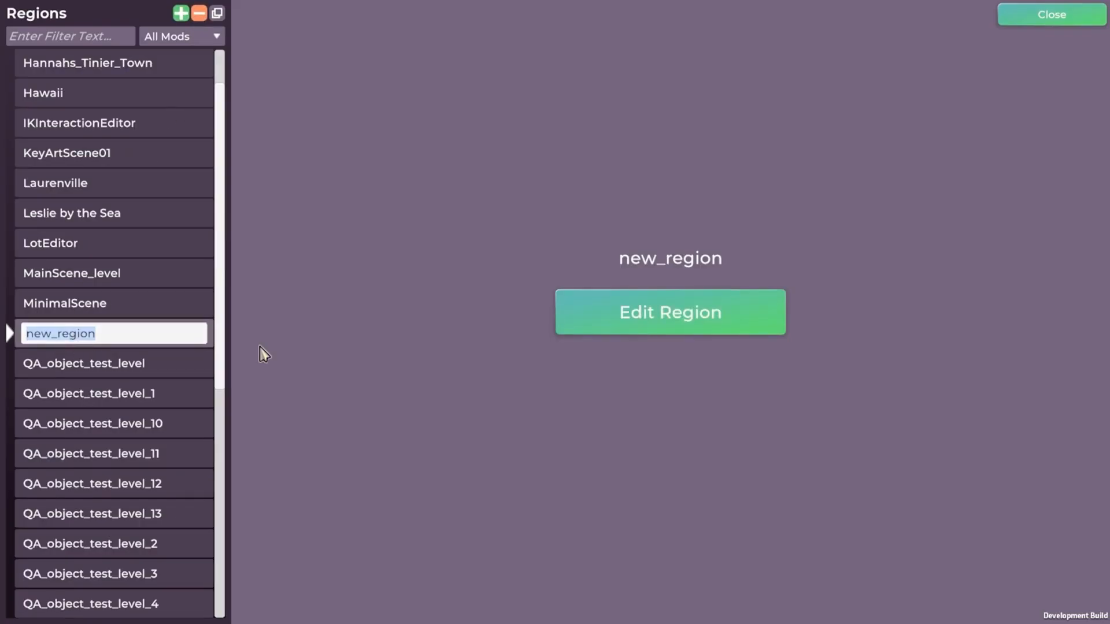
pyautogui.write('willems_lonely_wizard')
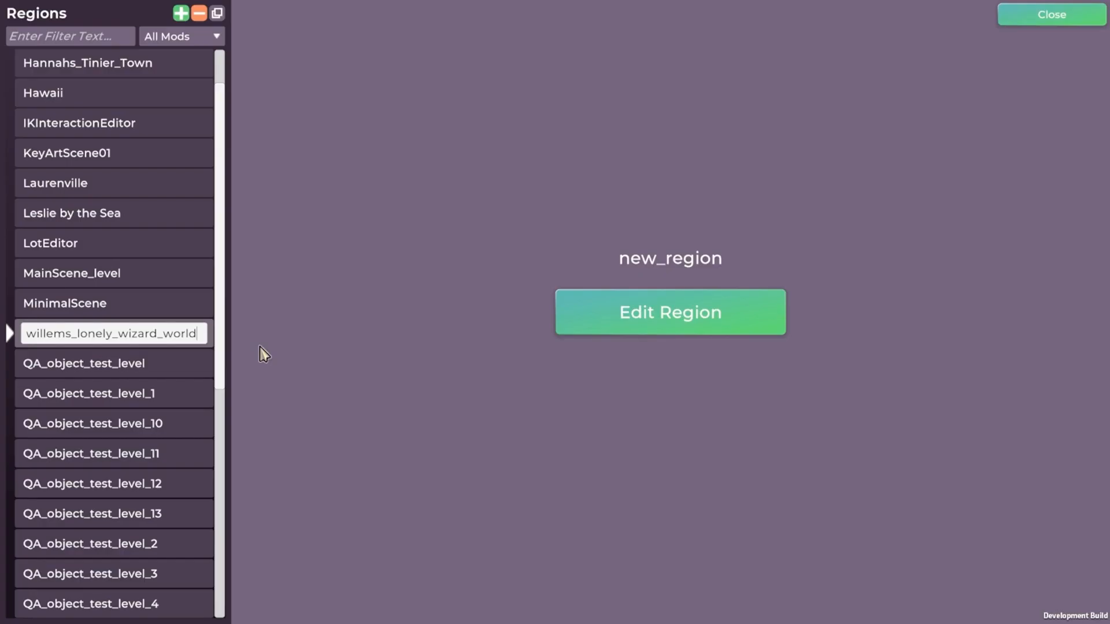
pyautogui.press('Return')
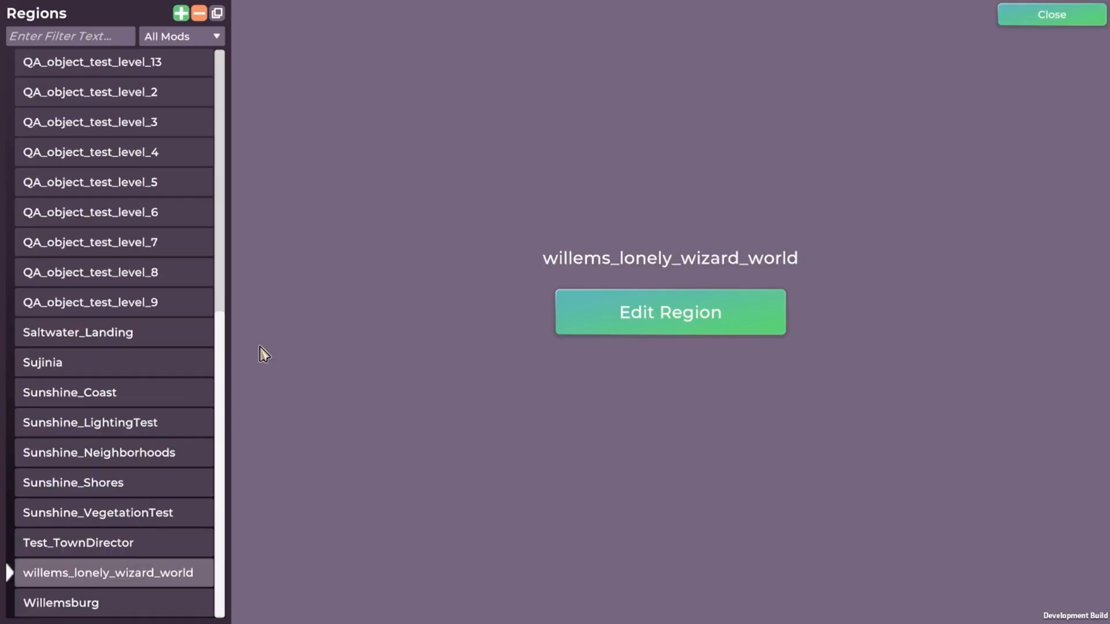
pyautogui.click(702, 319)
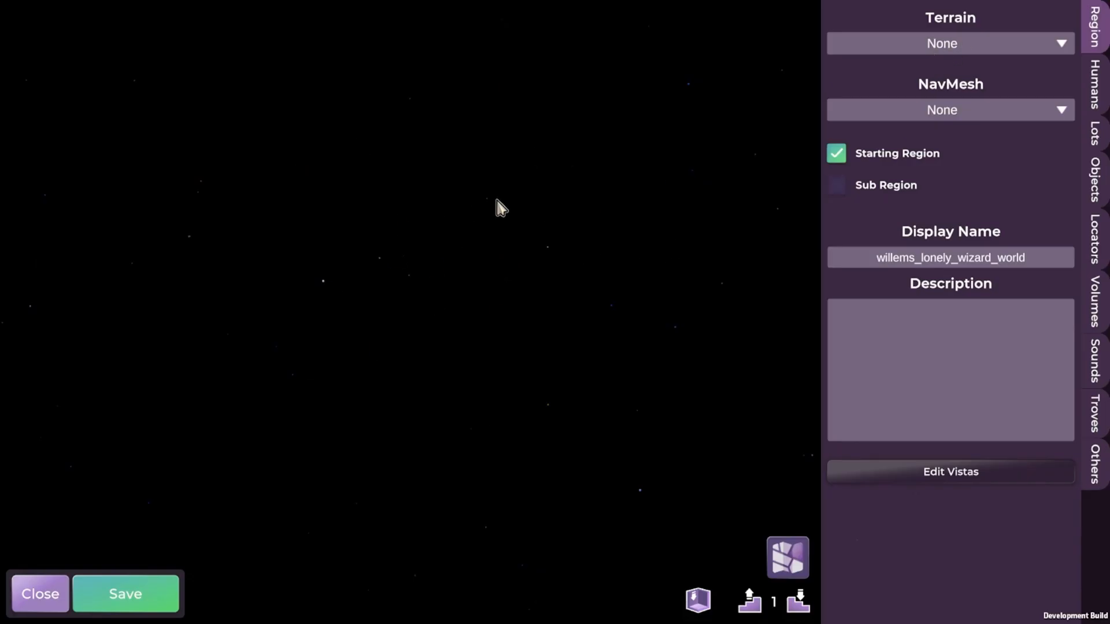
# - Set the new region's terrain to Sunshine_Neighborhood
pyautogui.click(951, 53)
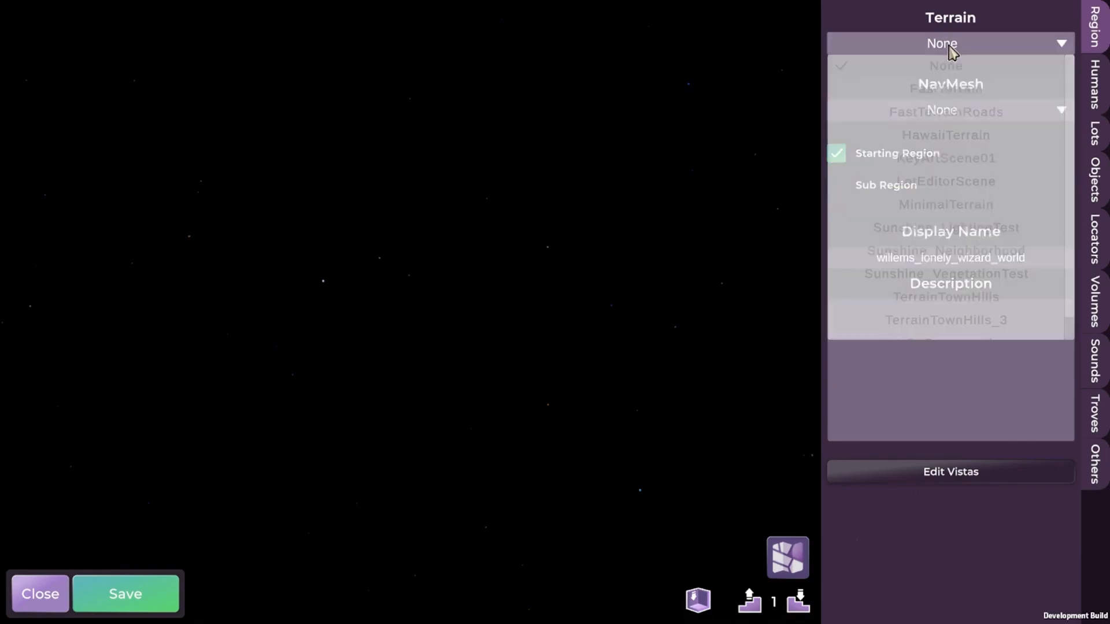
pyautogui.click(982, 23)
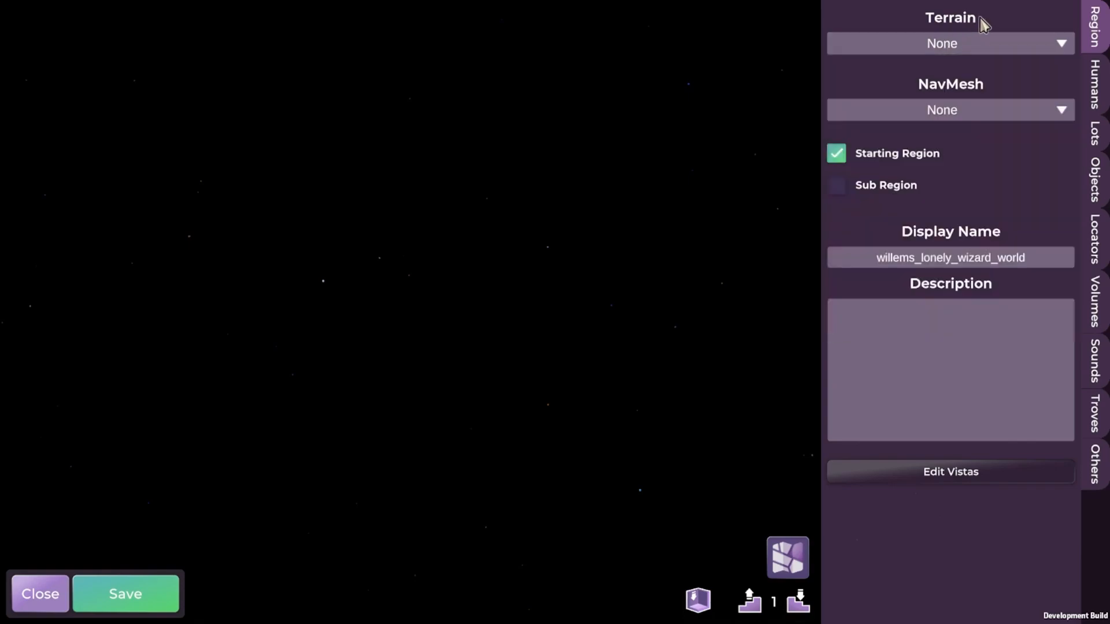
pyautogui.click(950, 50)
pyautogui.scroll(-1, 981, 177)
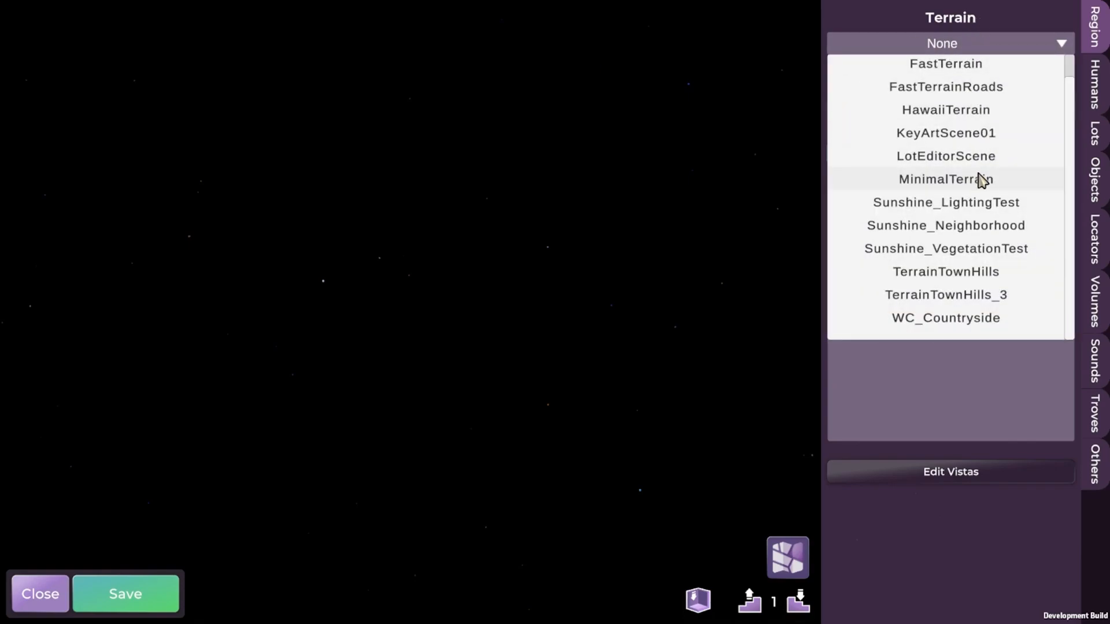
pyautogui.scroll(1, 981, 185)
pyautogui.scroll(-1, 985, 142)
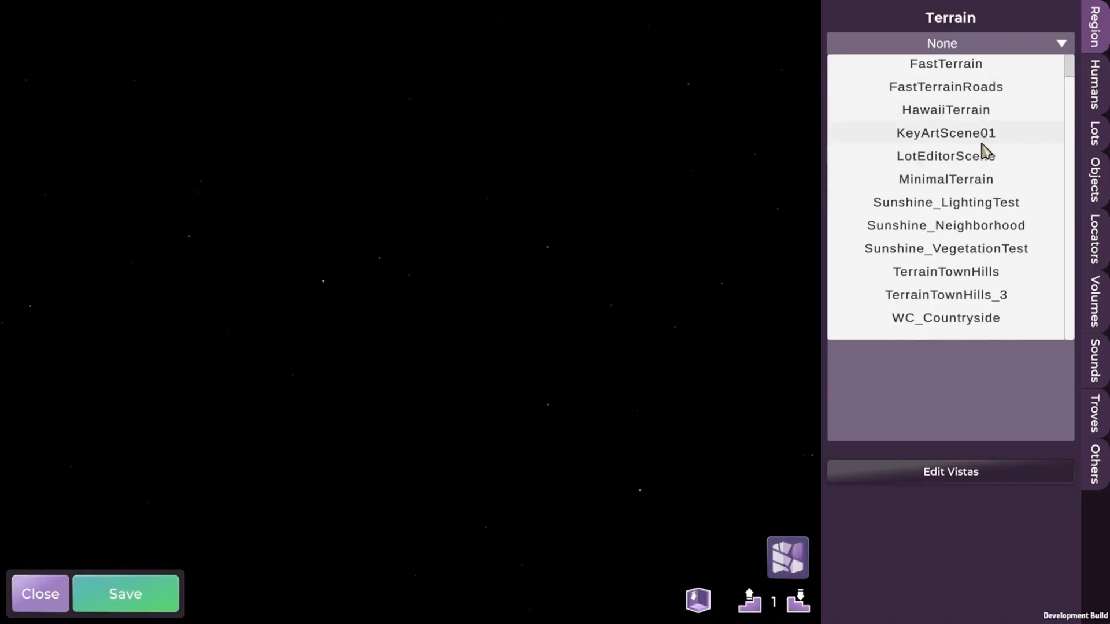
pyautogui.scroll(1, 978, 185)
pyautogui.scroll(-1, 975, 164)
pyautogui.click(976, 230)
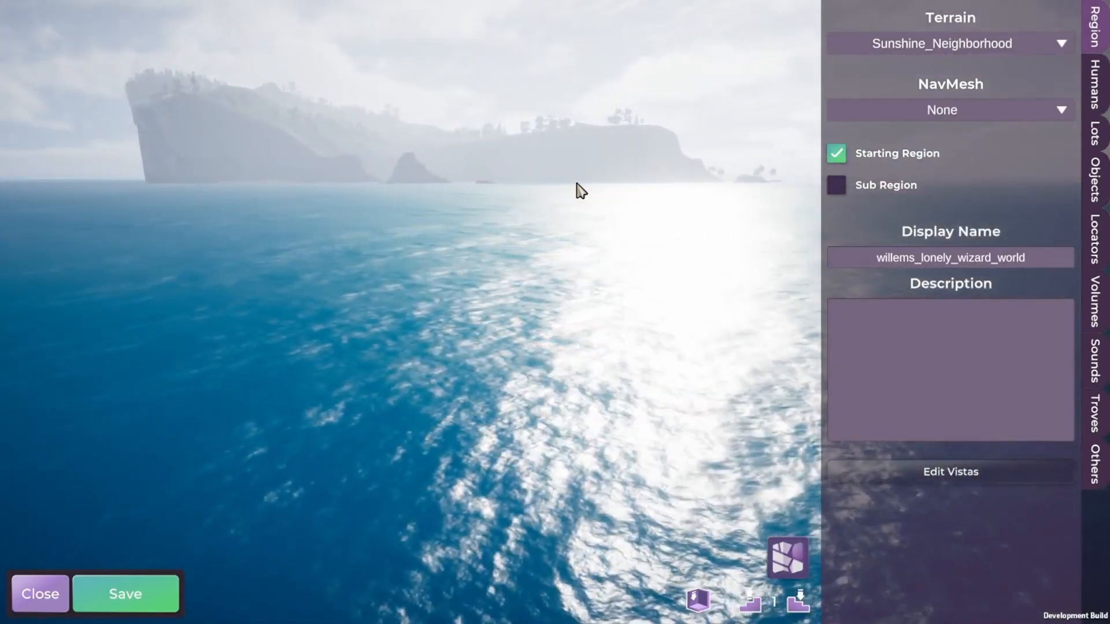
# - Try the FastTerrain and FastTerrainRoads terrains for the region and look over each one
pyautogui.click(948, 53)
pyautogui.scroll(1, 955, 218)
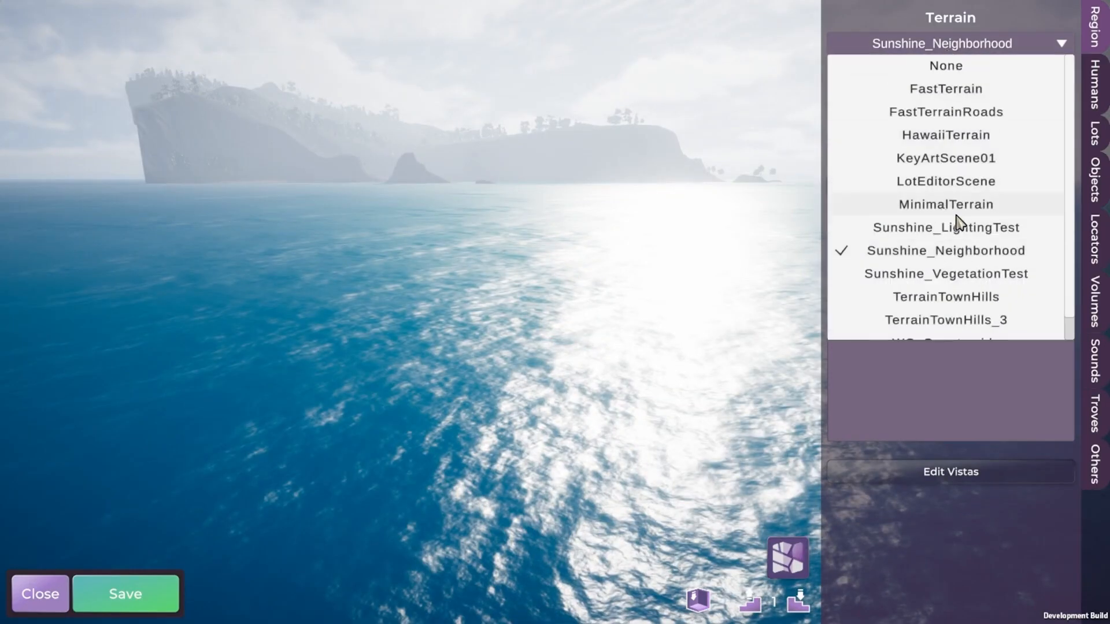
pyautogui.click(966, 91)
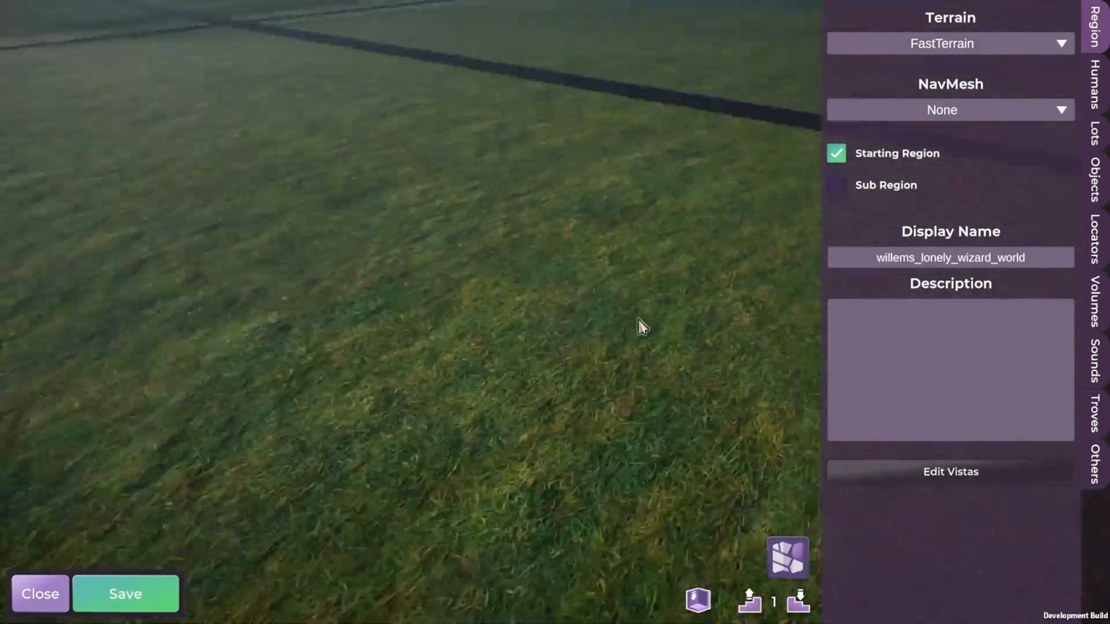
pyautogui.moveTo(638, 318); pyautogui.dragTo(714, 287, button='middle')
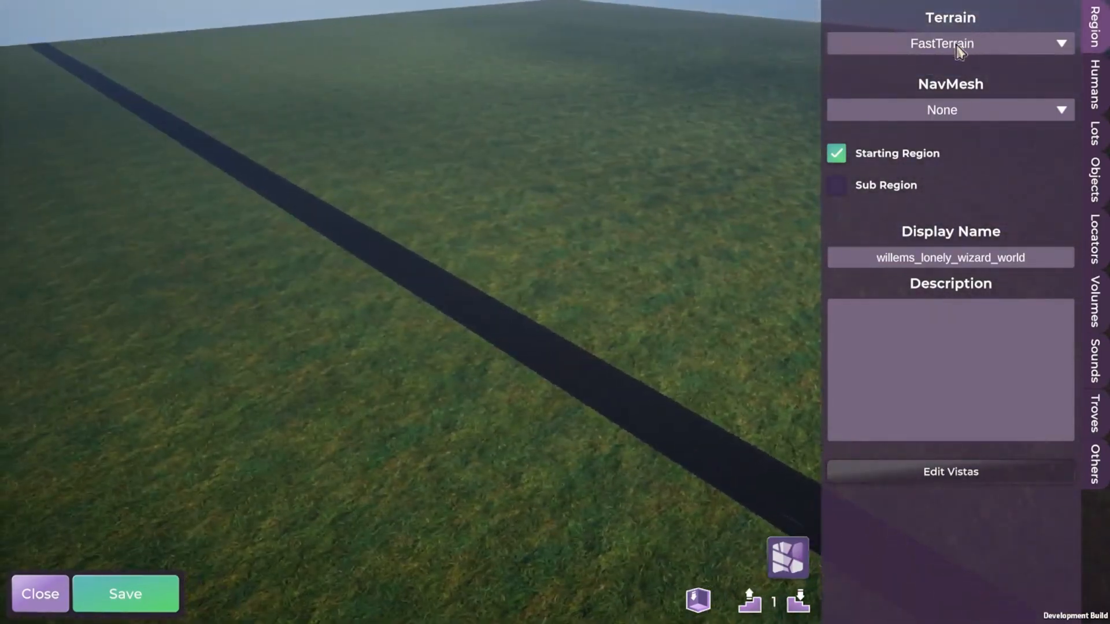
pyautogui.click(937, 44)
pyautogui.click(953, 114)
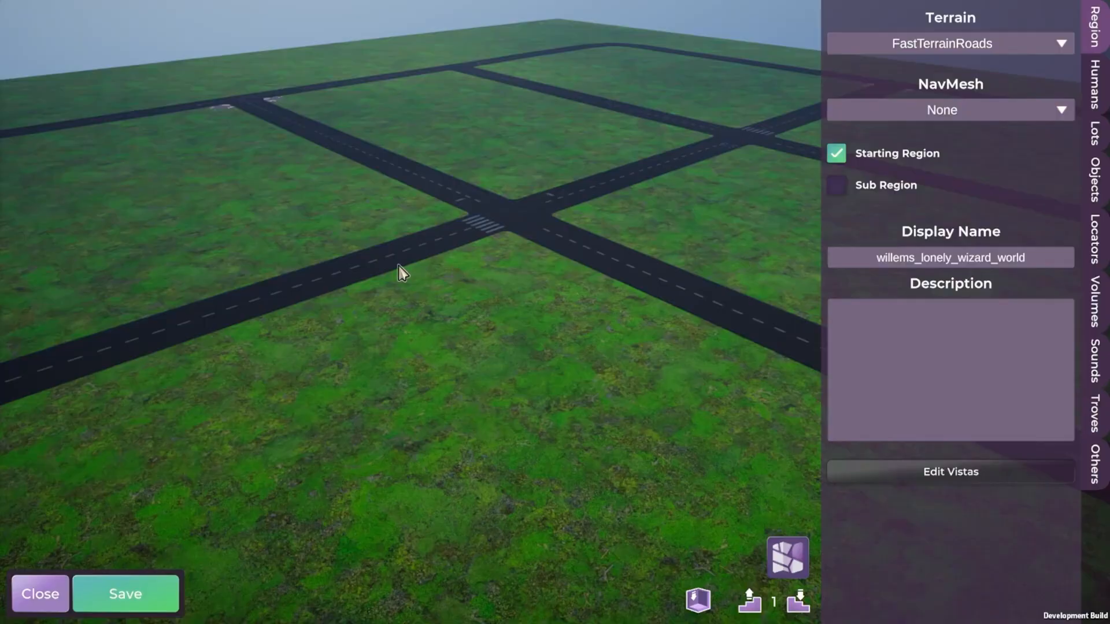
pyautogui.moveTo(402, 271); pyautogui.dragTo(654, 342, button='middle')
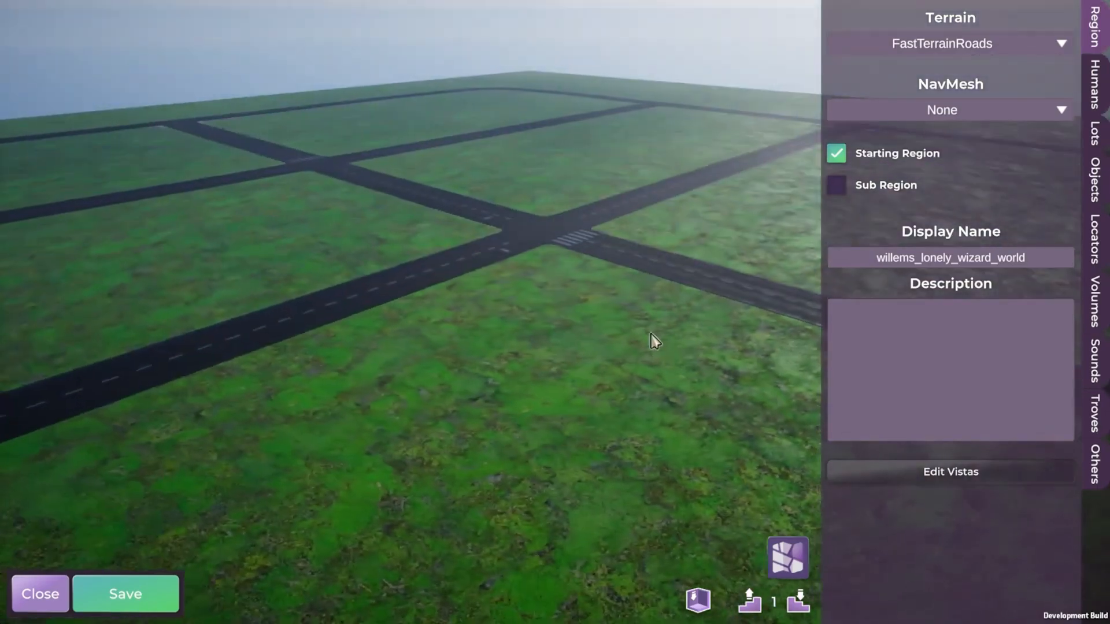
# - Switch the region's terrain back to Sunshine_Neighborhood and look towards the island
pyautogui.click(949, 44)
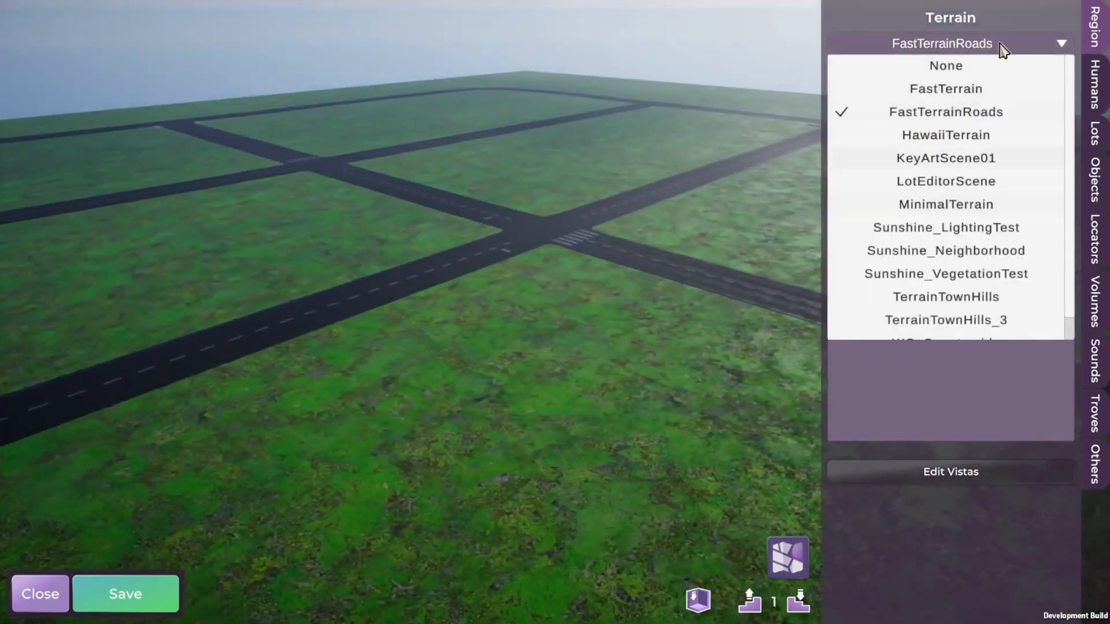
pyautogui.scroll(-1, 976, 202)
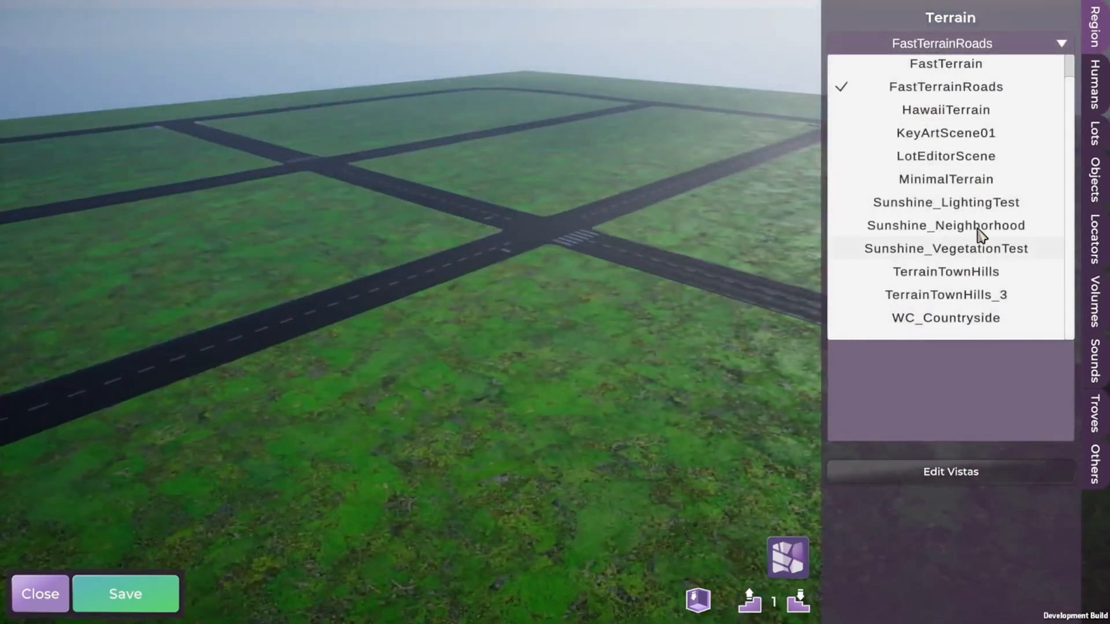
pyautogui.click(944, 227)
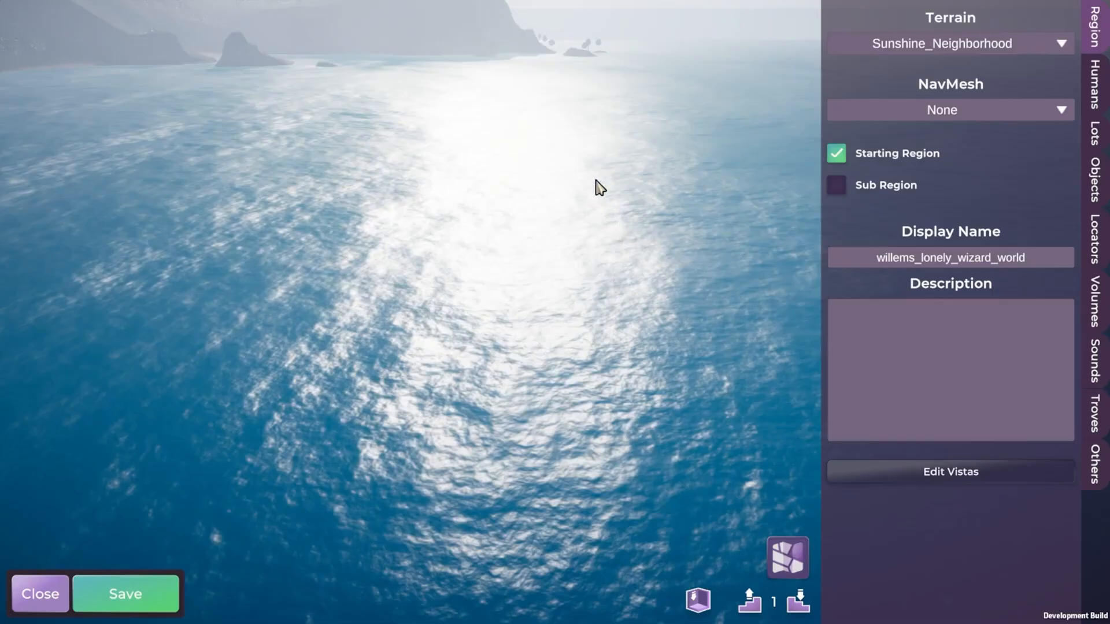
pyautogui.moveTo(561, 216); pyautogui.dragTo(541, 175, button='middle')
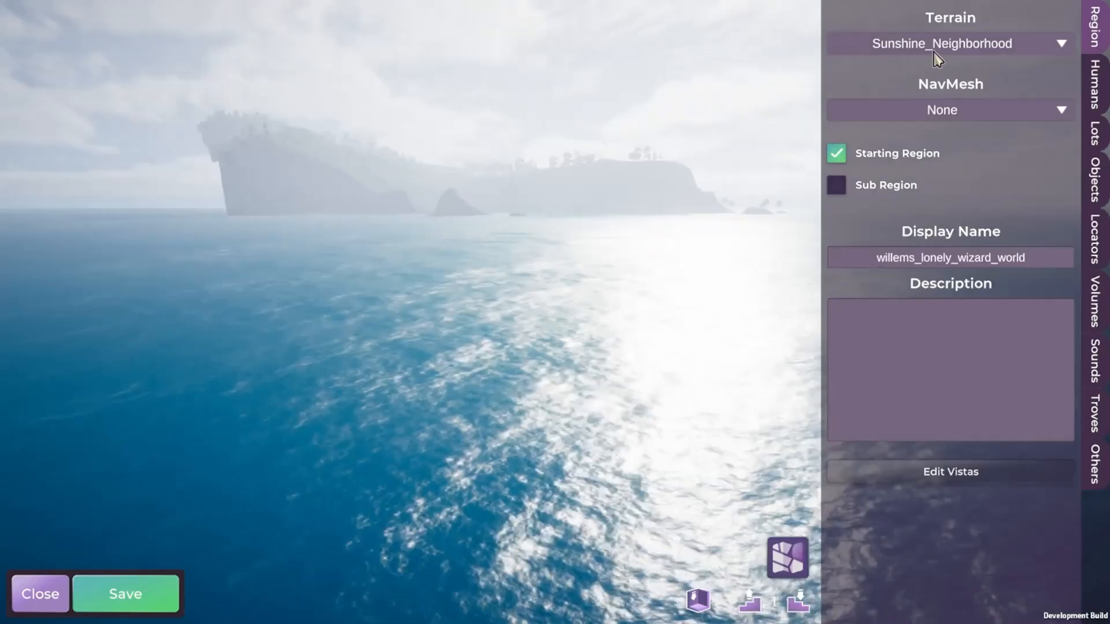
# - Assign the Sunshine_Neighborhood_Region NavMesh to the region to match its terrain
pyautogui.click(942, 110)
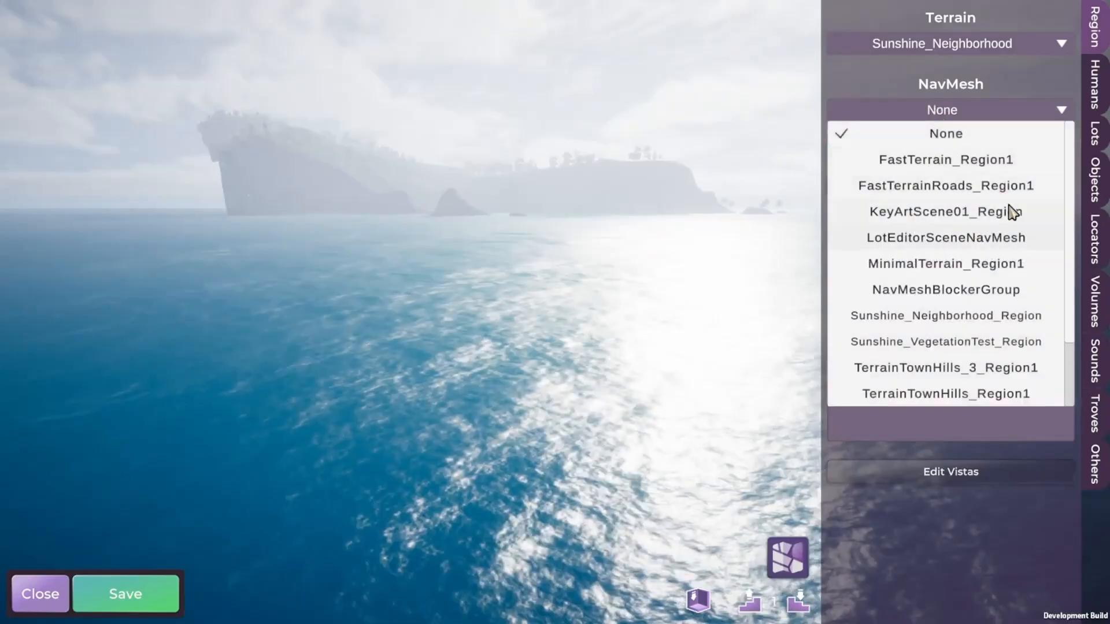
pyautogui.scroll(-3, 1005, 323)
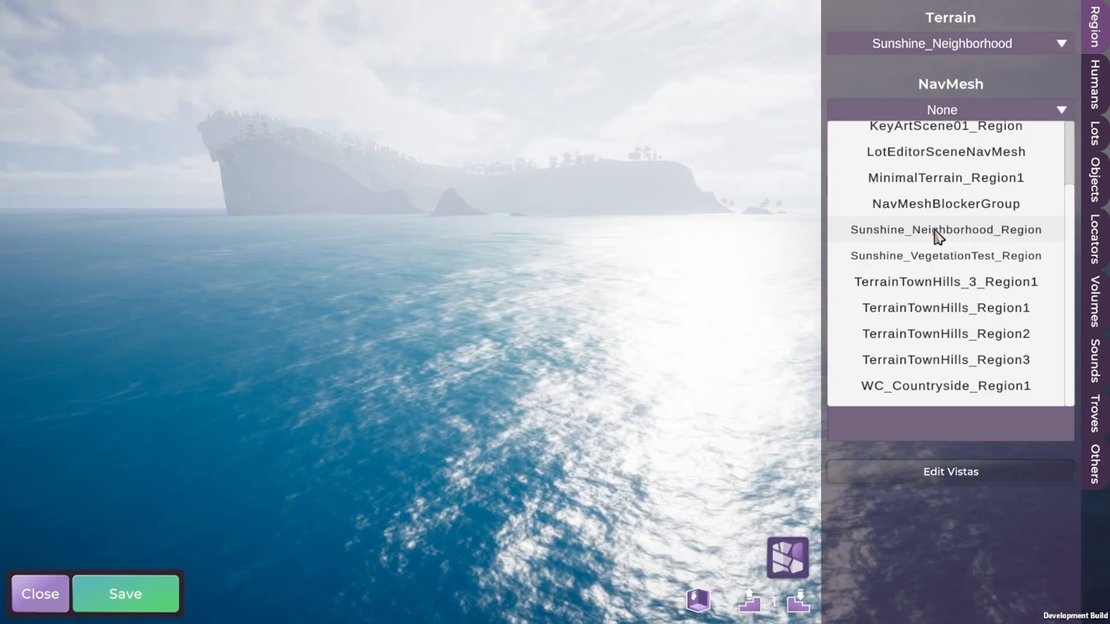
pyautogui.scroll(3, 937, 237)
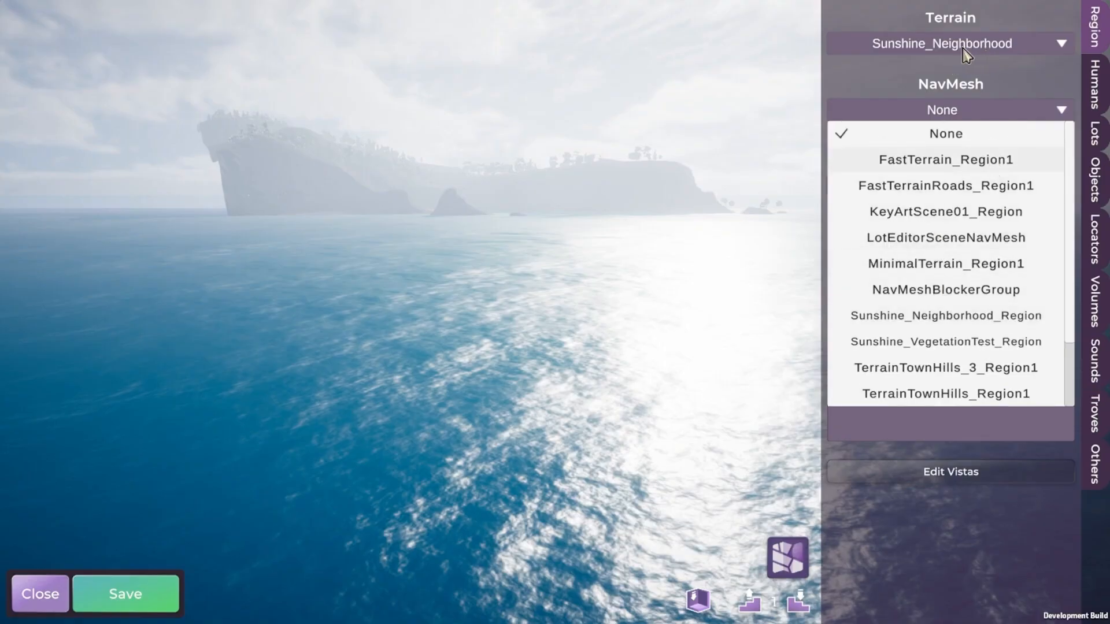
pyautogui.scroll(-3, 1012, 324)
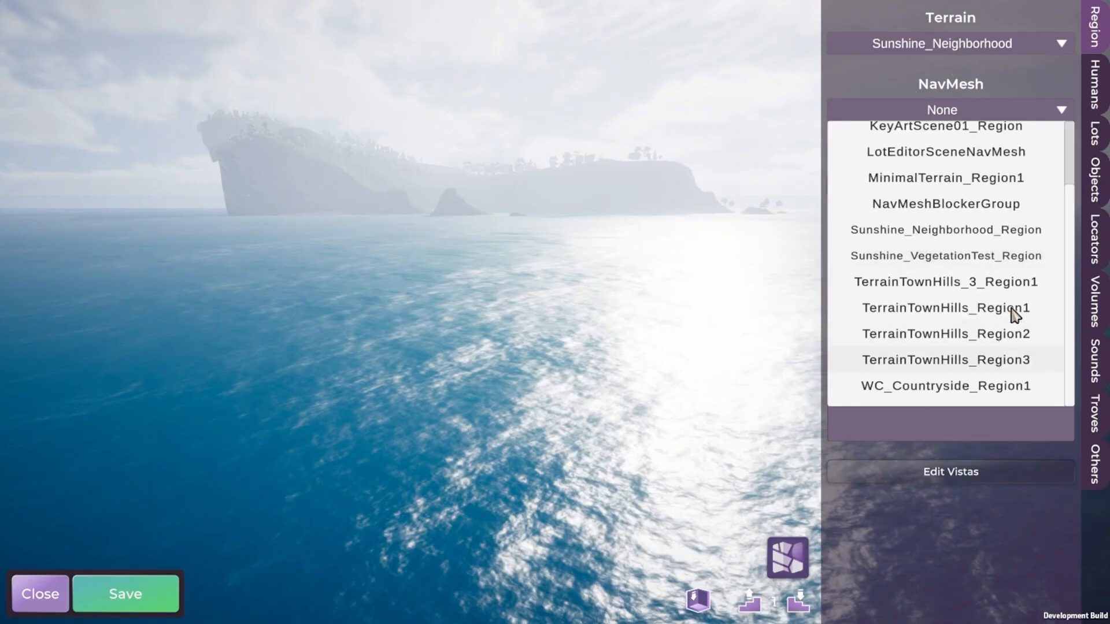
pyautogui.click(994, 231)
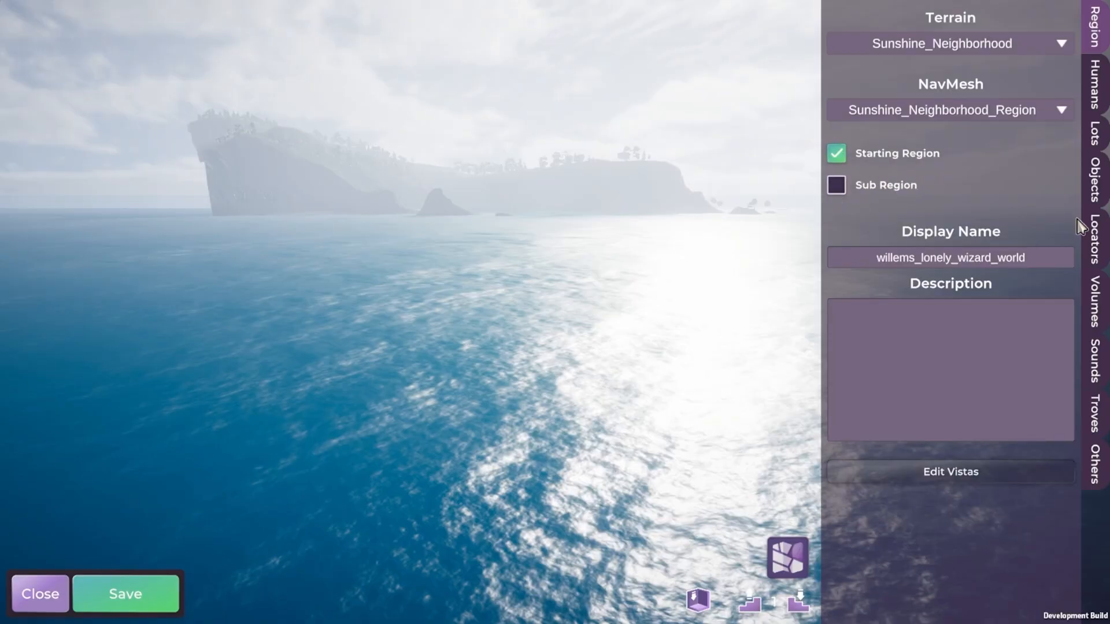
# - Set the display name to the author's possessive first name plus "Lonely Wizard World" and the description to "A lone wizard in a big empty world"
pyautogui.click(899, 266)
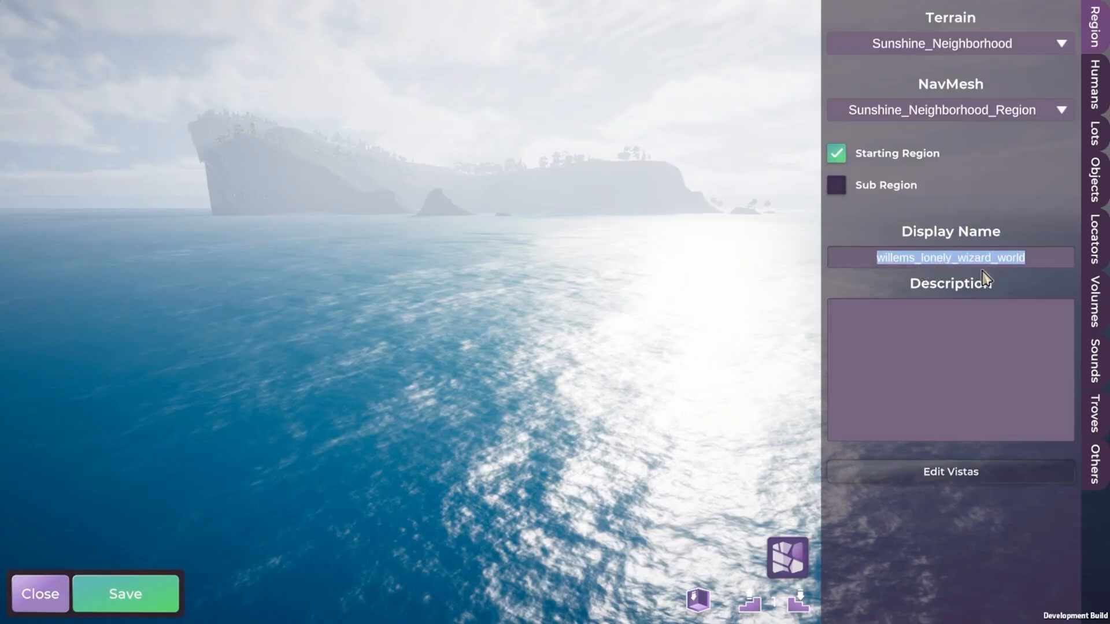
pyautogui.write('Willem')
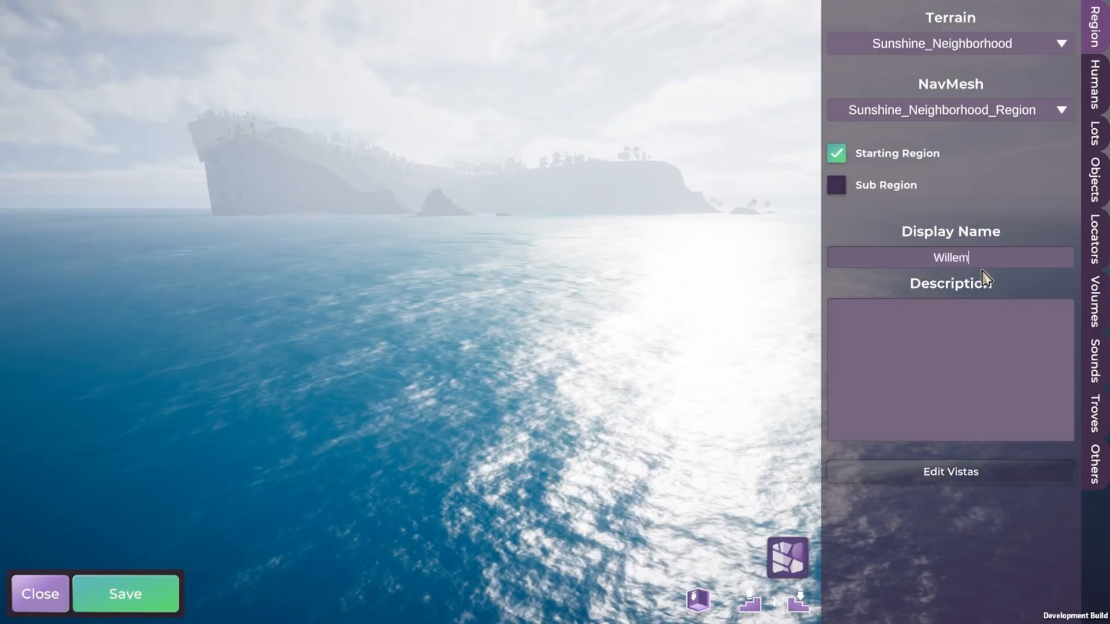
pyautogui.write("'s Lonely Wizard World")
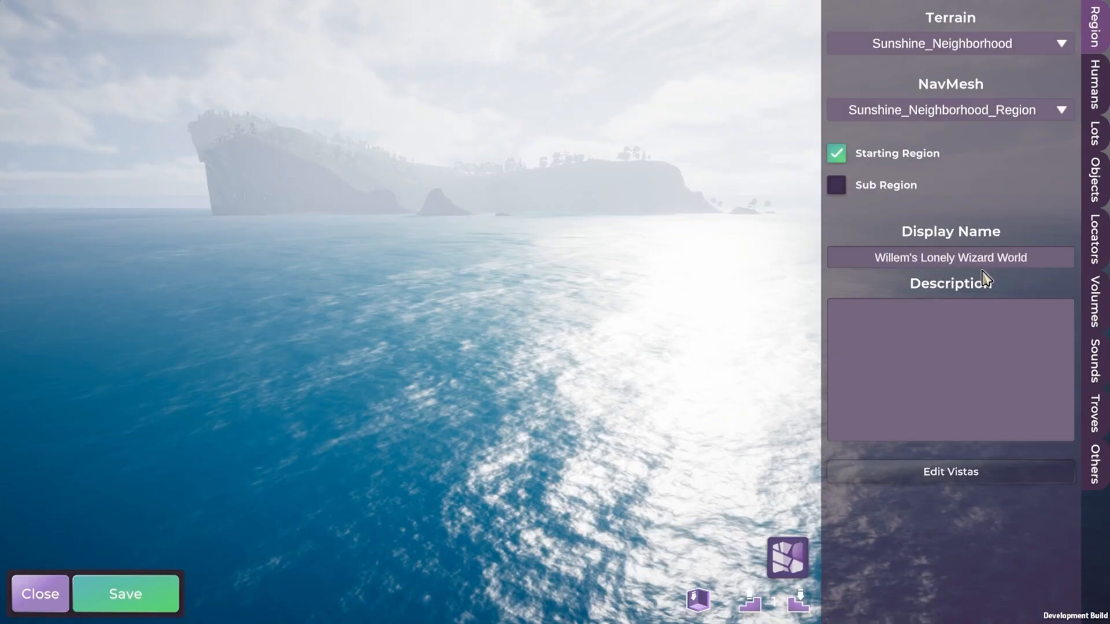
pyautogui.click(971, 373)
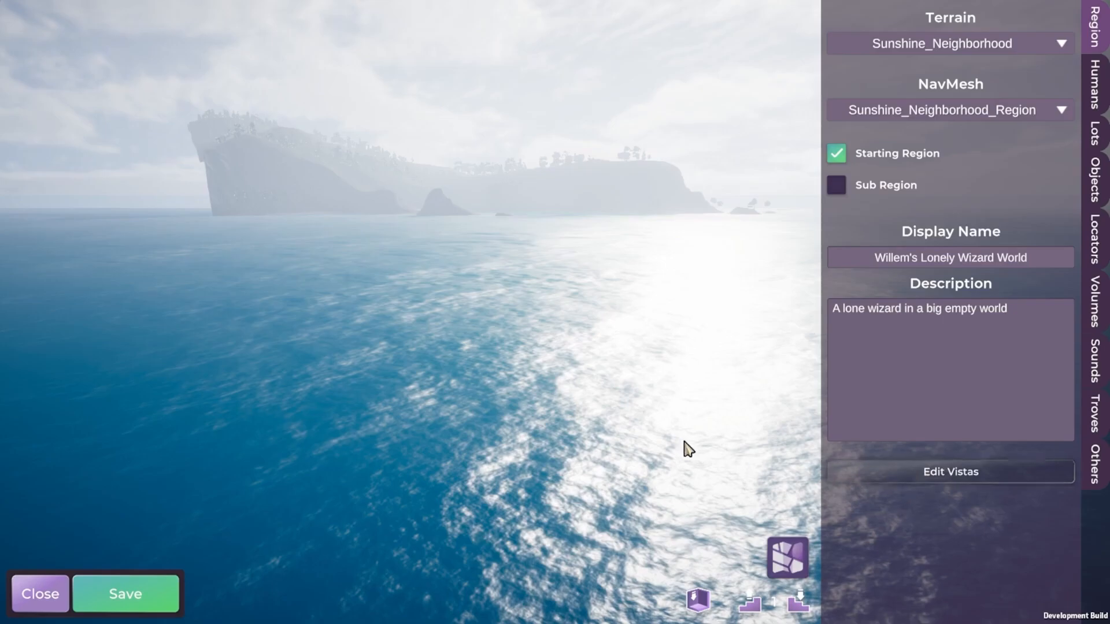
pyautogui.click(992, 476)
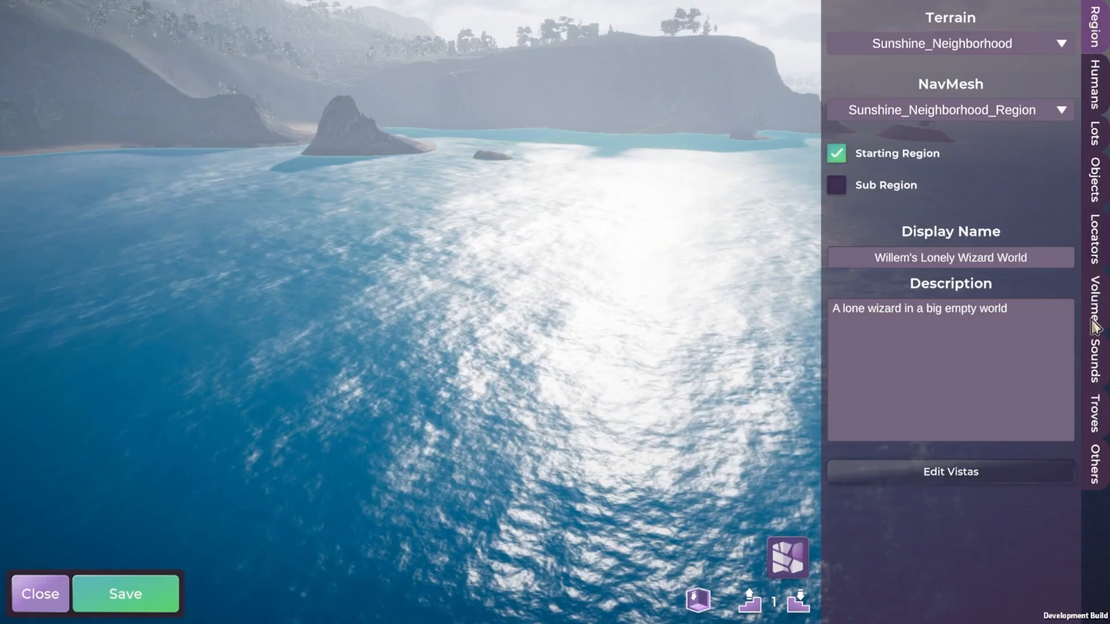
# - Examine the terrain from the shoreline across the hills to the park paths, roads and wooded blocks
pyautogui.press('w')
pyautogui.press('d')
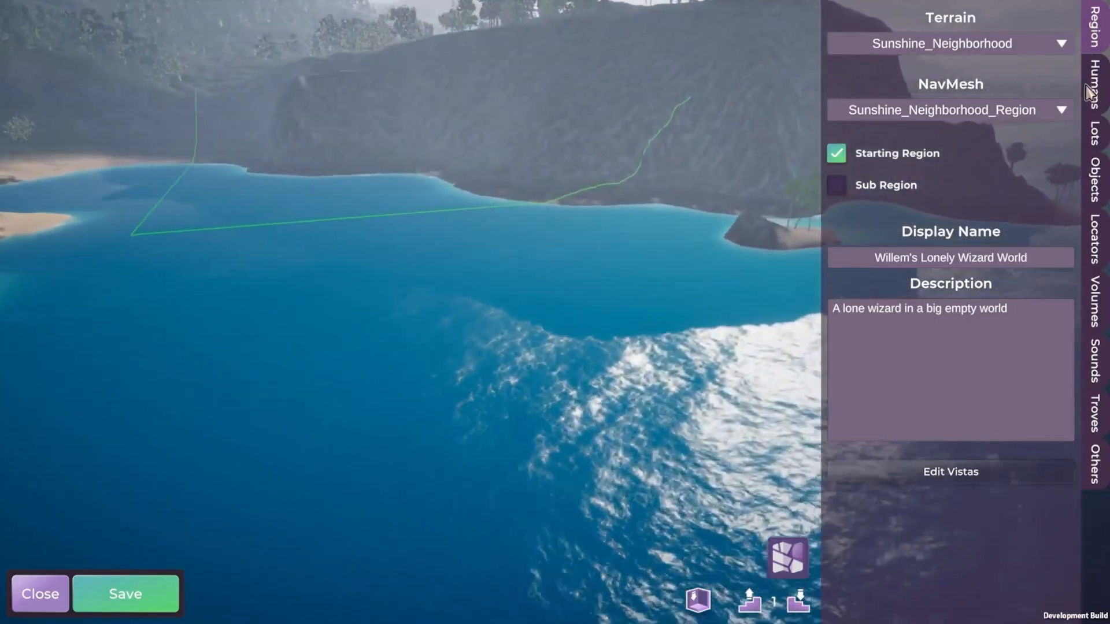
pyautogui.press('w')
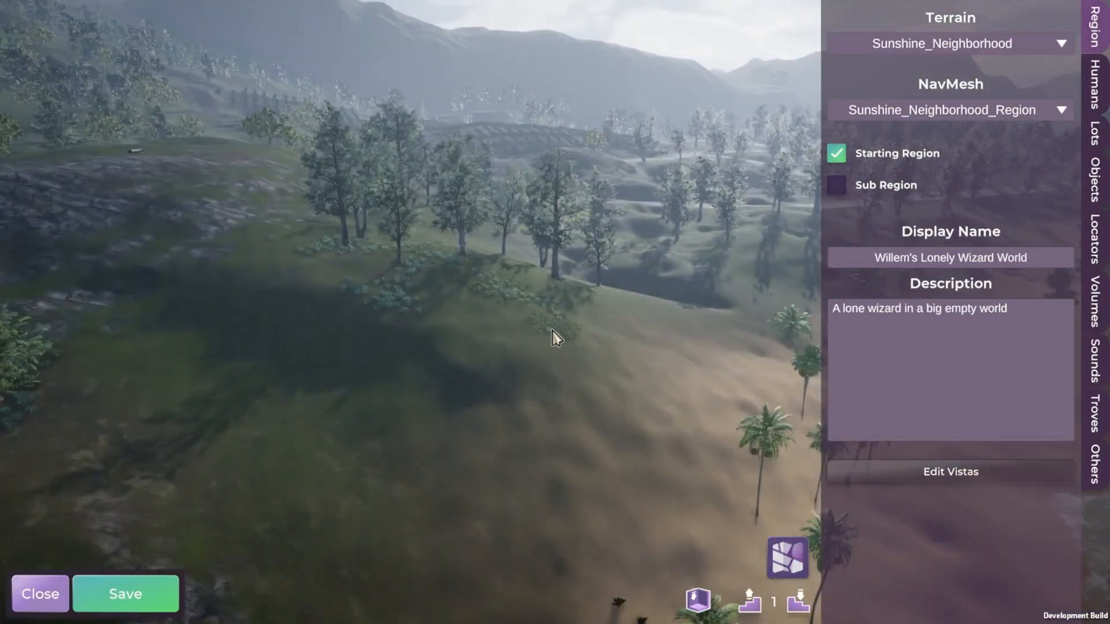
pyautogui.press('w')
pyautogui.moveTo(553, 331); pyautogui.dragTo(538, 259, button='middle')
pyautogui.press('w')
pyautogui.press('w')
pyautogui.press('w')
pyautogui.press('w')
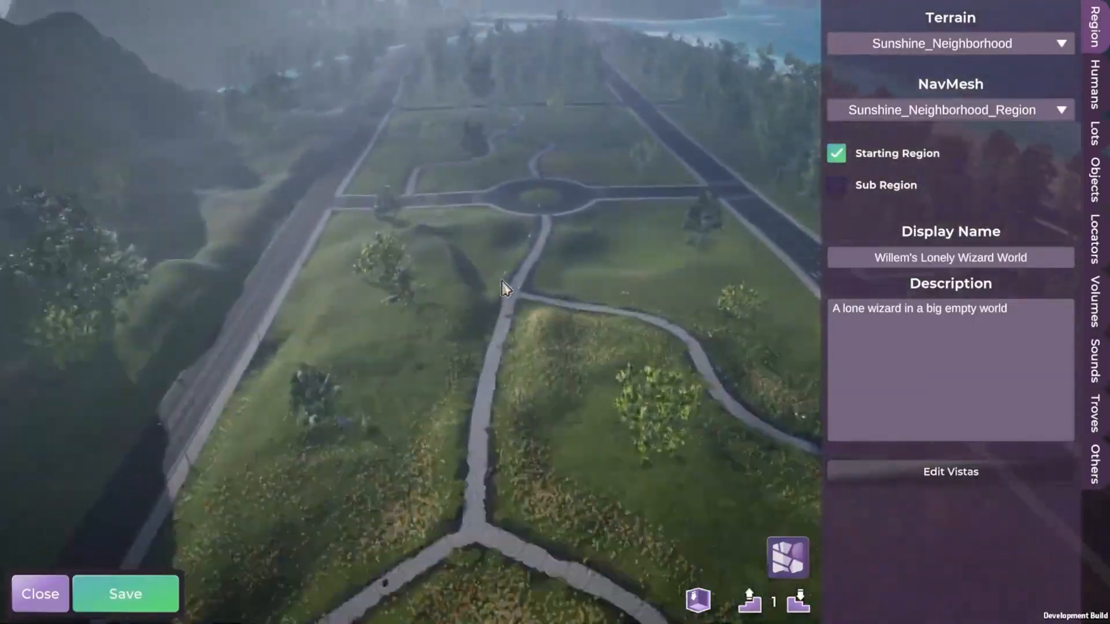
pyautogui.press('w')
pyautogui.press('d')
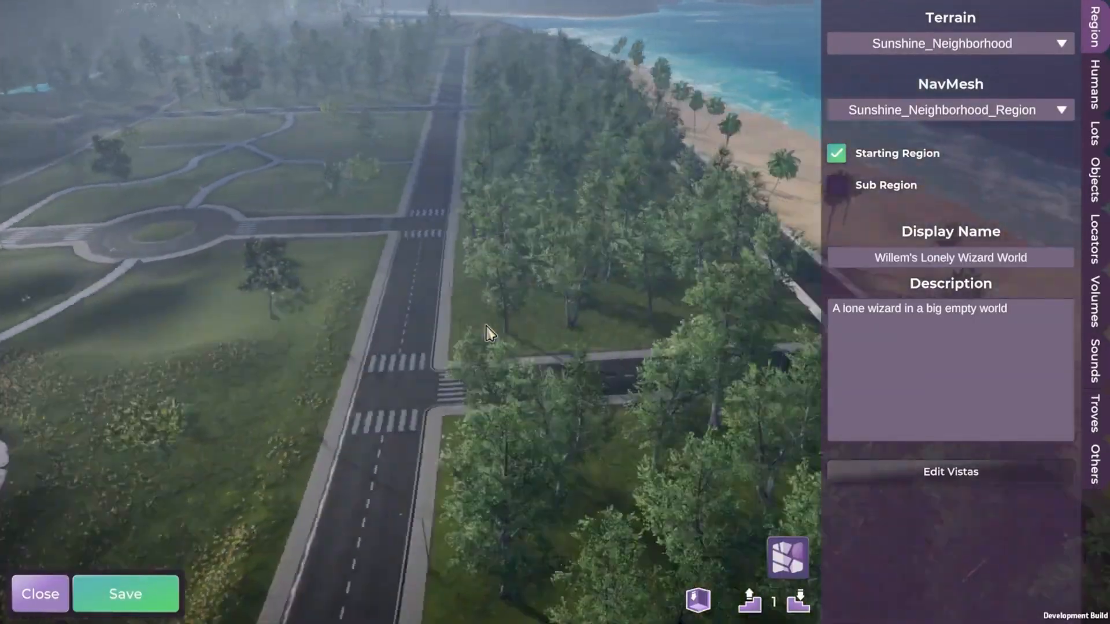
pyautogui.press('a')
pyautogui.press('w')
pyautogui.moveTo(493, 329); pyautogui.dragTo(498, 254, button='middle')
pyautogui.press('w')
pyautogui.press('s')
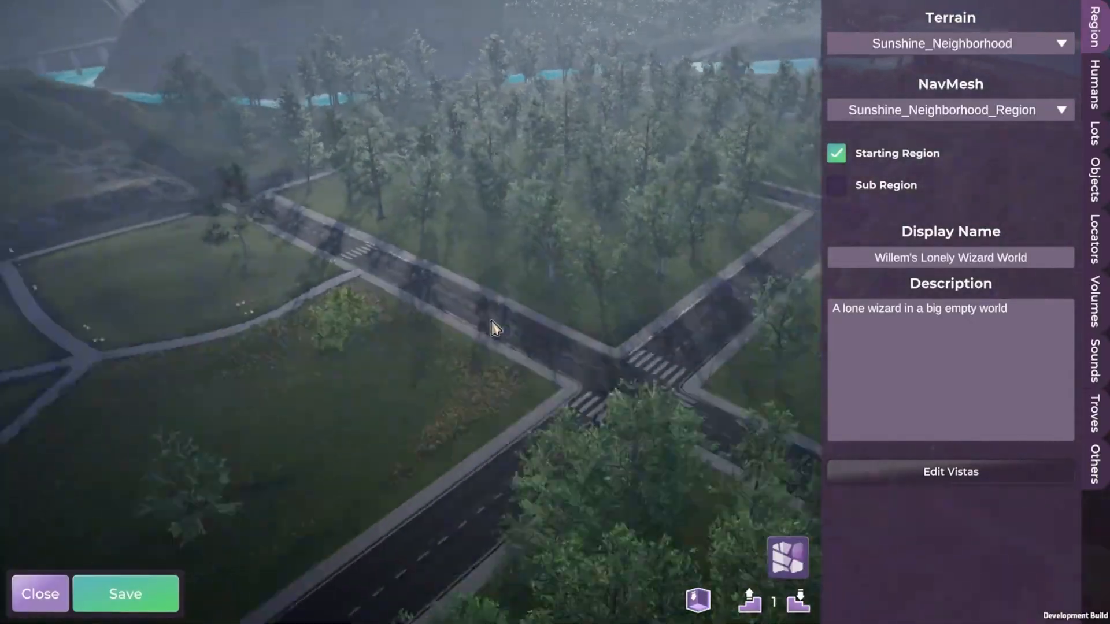
pyautogui.moveTo(493, 327); pyautogui.dragTo(429, 350, button='middle')
pyautogui.press('a')
pyautogui.press('a')
pyautogui.moveTo(508, 355); pyautogui.dragTo(748, 377, button='middle')
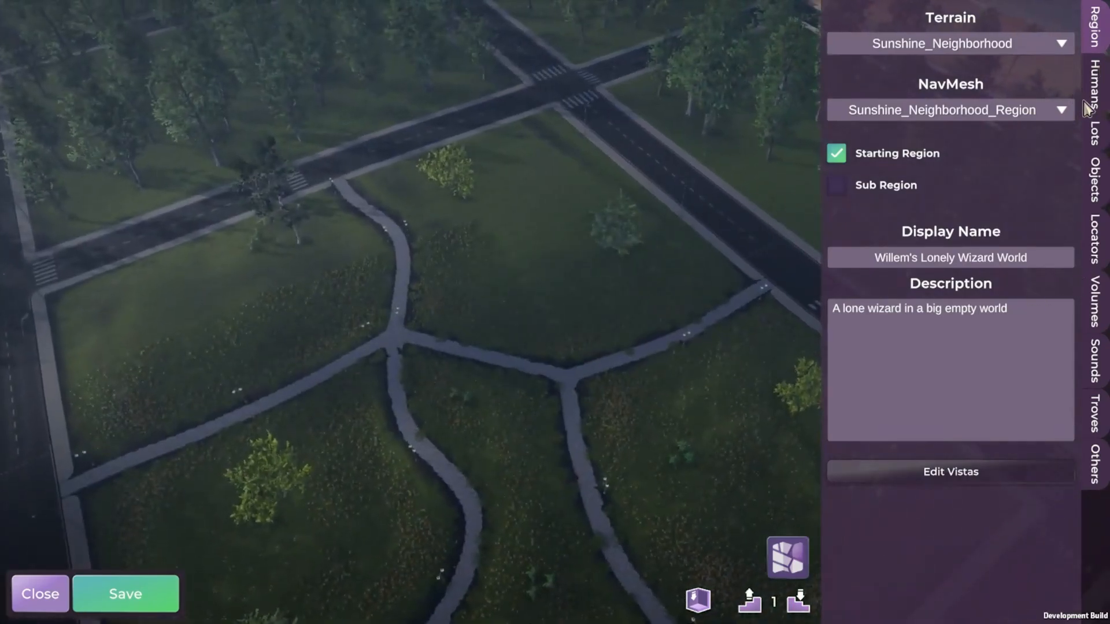
# - Open the region's list of existing lots and survey the wooded blocks beside the beach road as lot sites
pyautogui.click(1095, 138)
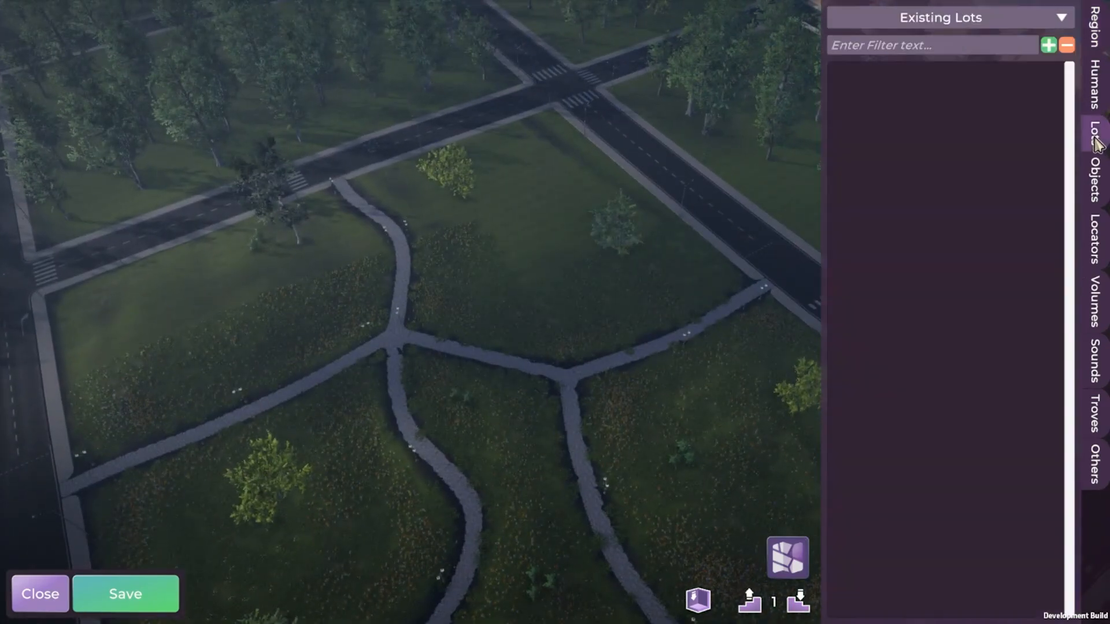
pyautogui.moveTo(682, 279); pyautogui.dragTo(508, 230, button='middle')
pyautogui.moveTo(629, 144); pyautogui.dragTo(574, 318, button='middle')
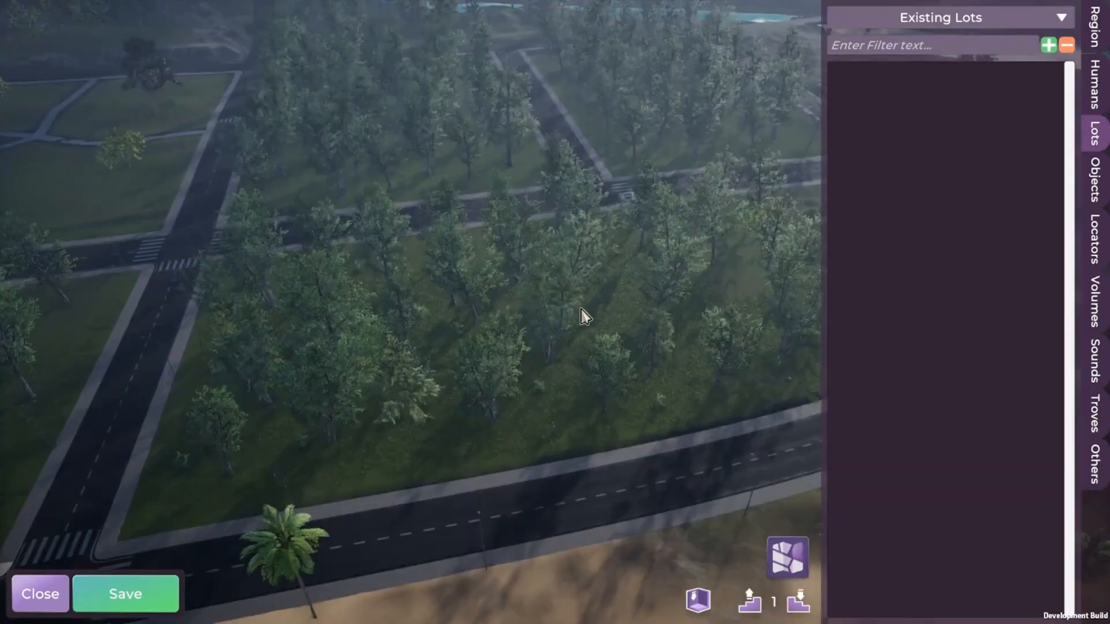
pyautogui.press('w')
pyautogui.press('d')
pyautogui.press('s')
pyautogui.press('a')
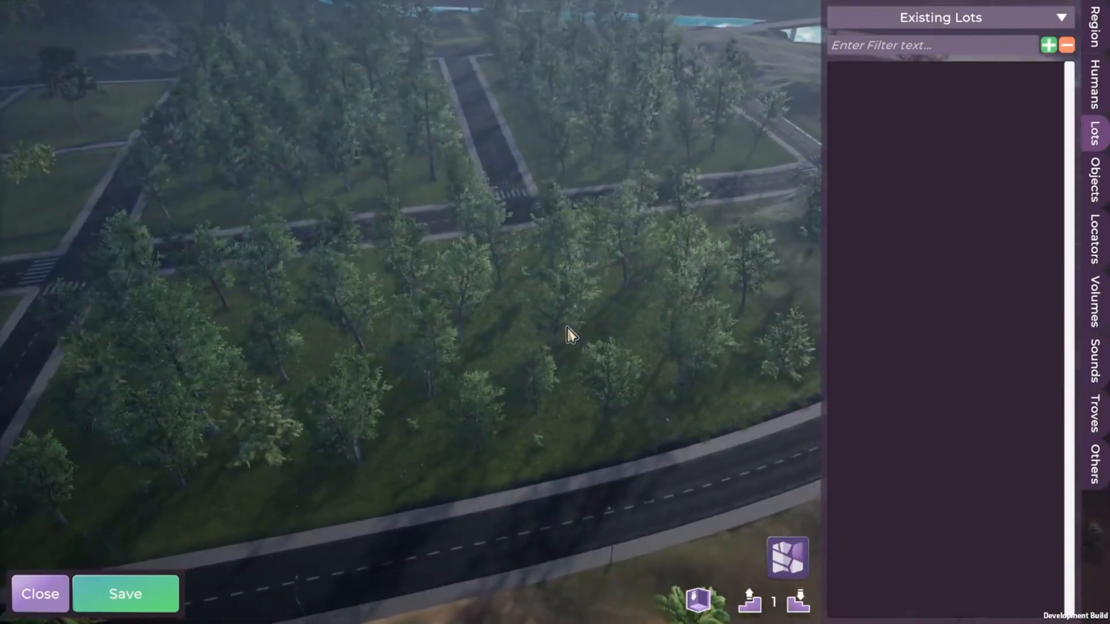
pyautogui.press('s')
pyautogui.press('a')
pyautogui.press('d')
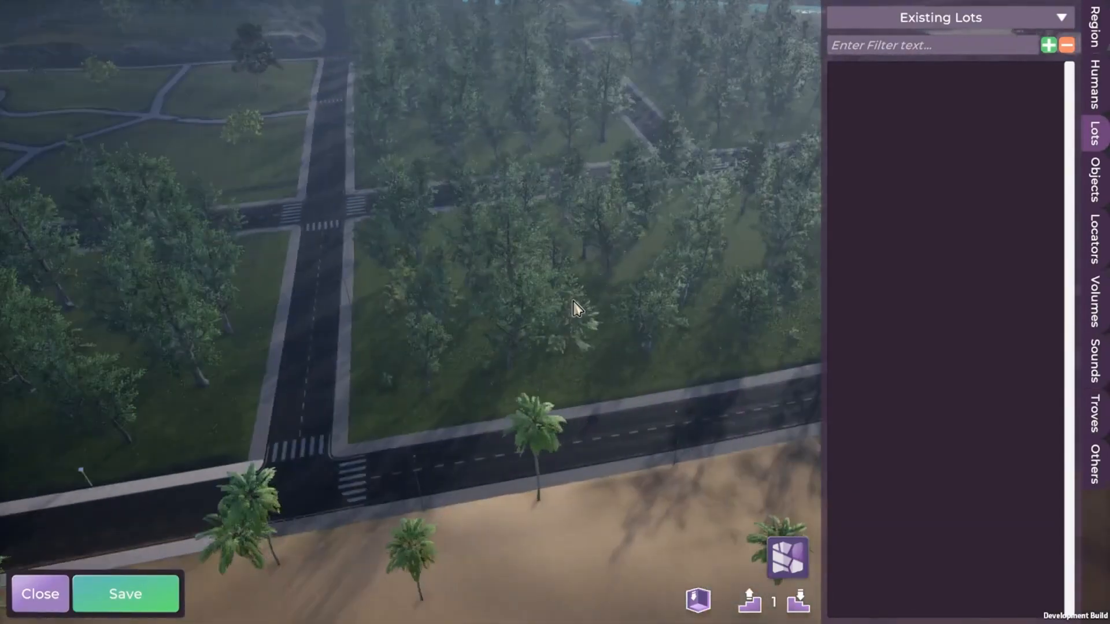
pyautogui.press('w')
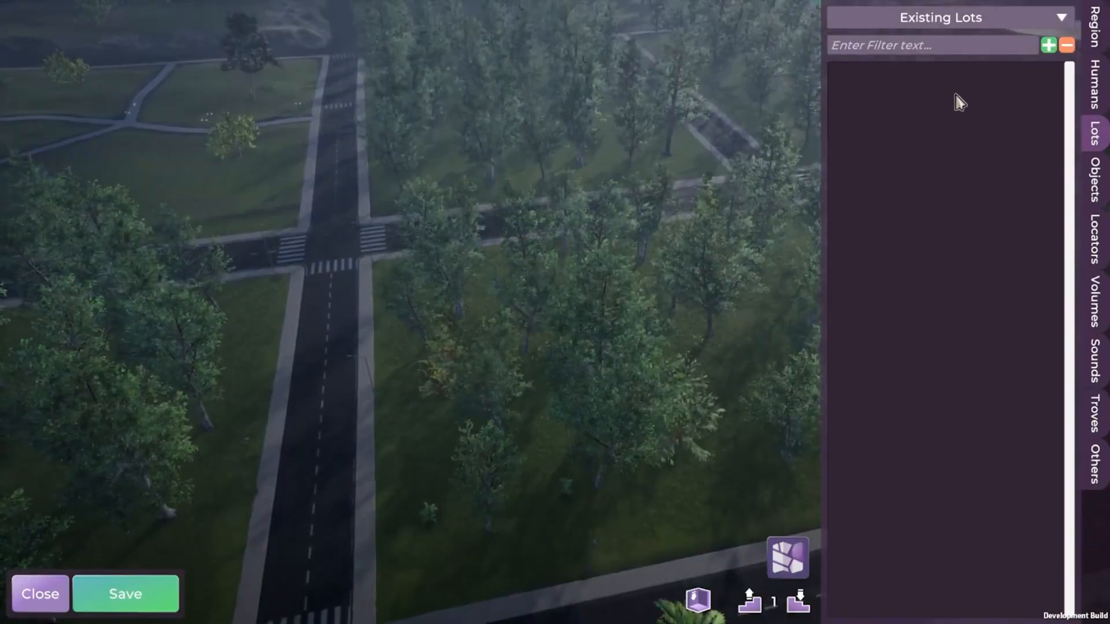
# - Filter the lot library for "cafe" and add the Oldtown_Cafe lot to the region
pyautogui.click(1048, 45)
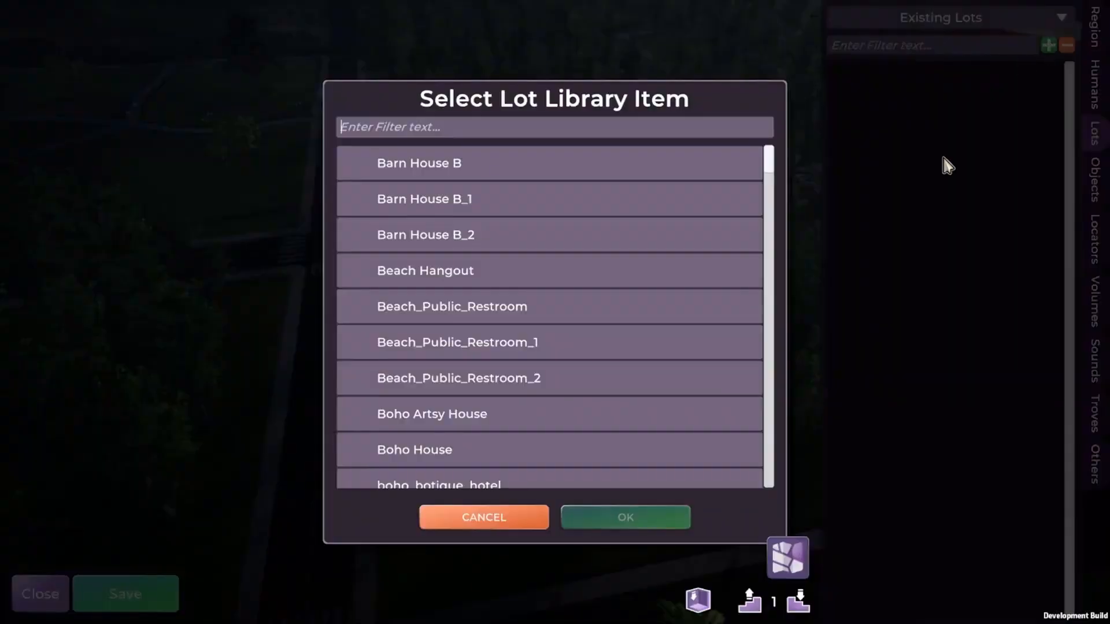
pyautogui.click(481, 131)
pyautogui.write('cafe')
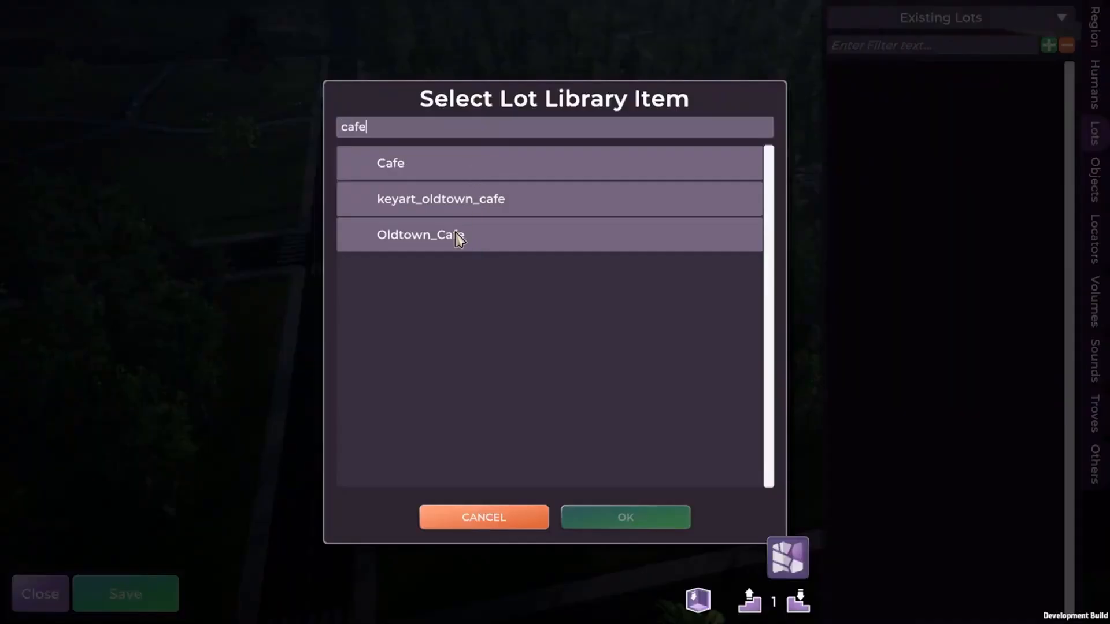
pyautogui.click(433, 242)
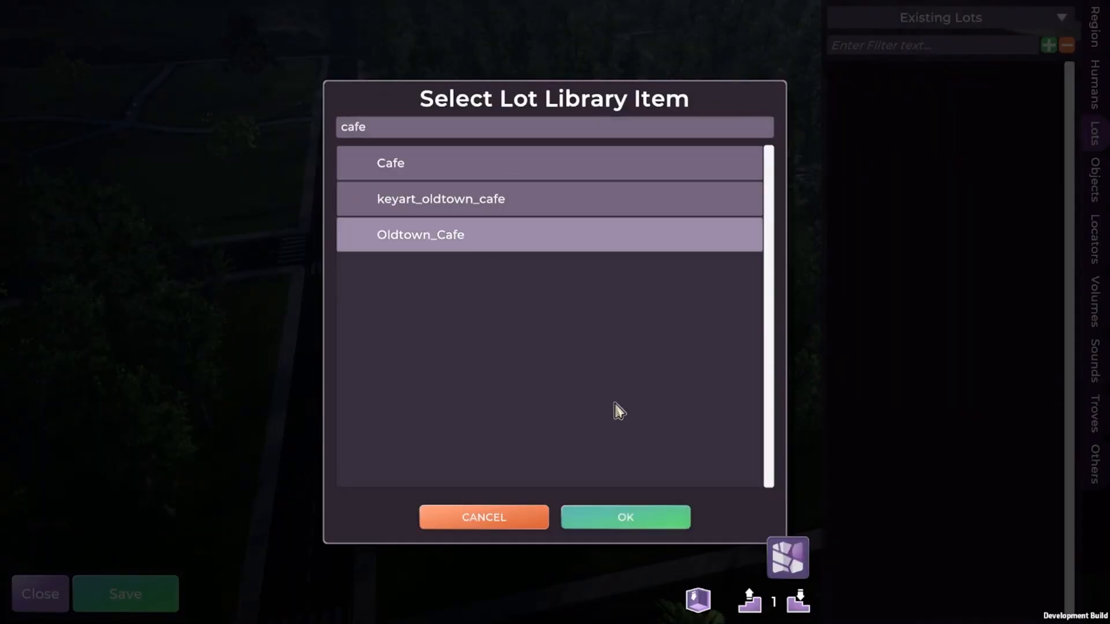
pyautogui.click(636, 523)
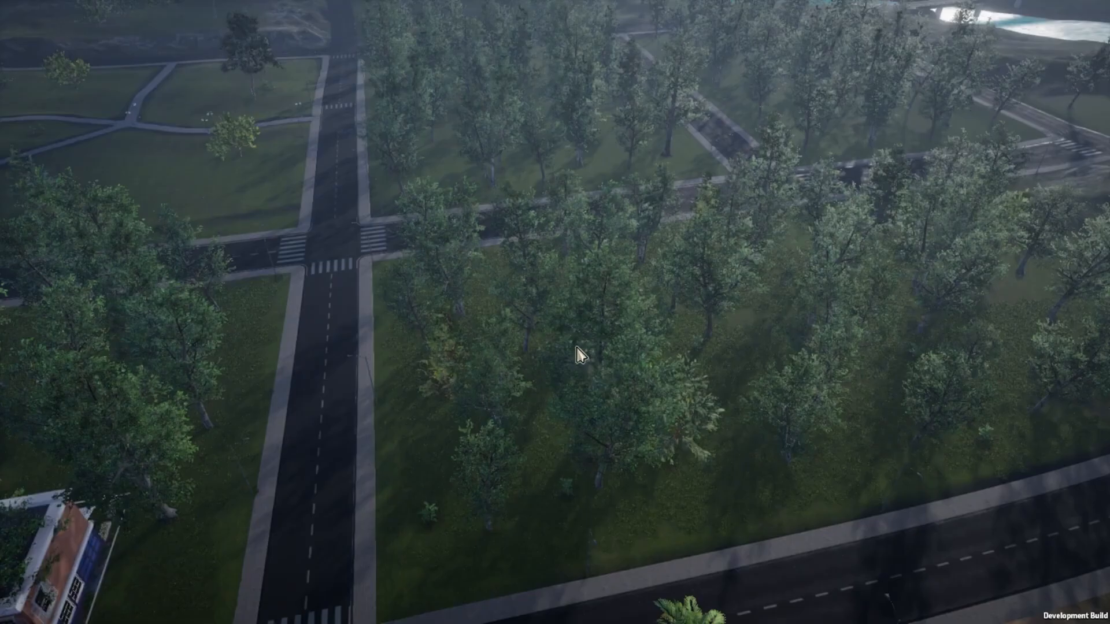
# - Bring the cafe lot onto the wooded block along the beach road and rotate it to try different orientations
pyautogui.press('s')
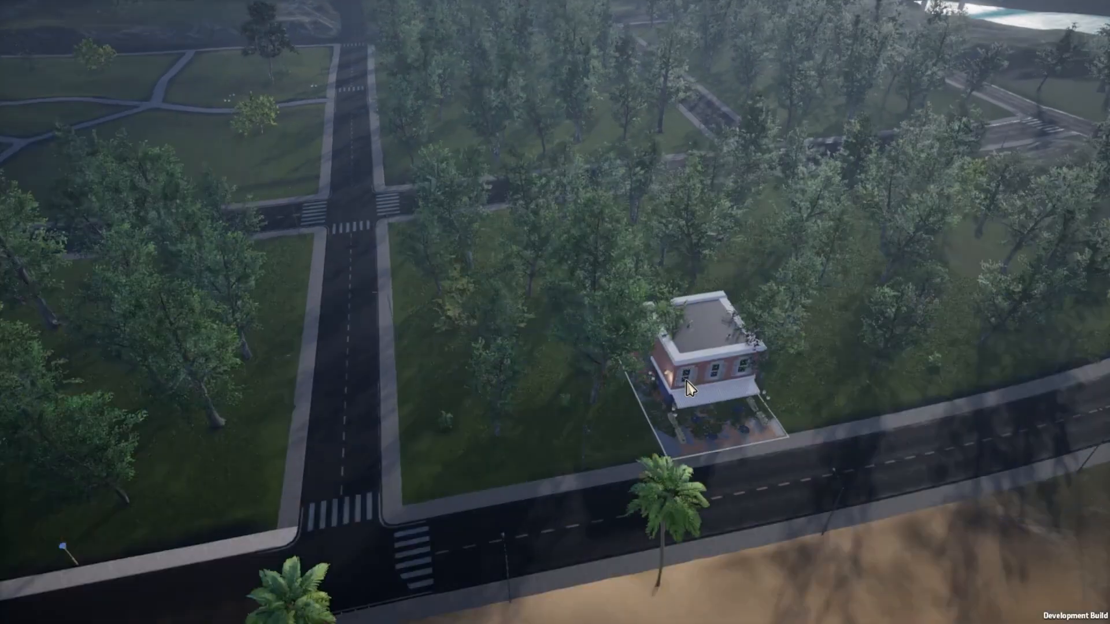
pyautogui.rightClick(686, 380)
pyautogui.rightClick(686, 380)
pyautogui.rightClick(686, 380)
pyautogui.rightClick(686, 380)
pyautogui.rightClick(686, 380)
pyautogui.rightClick(686, 381)
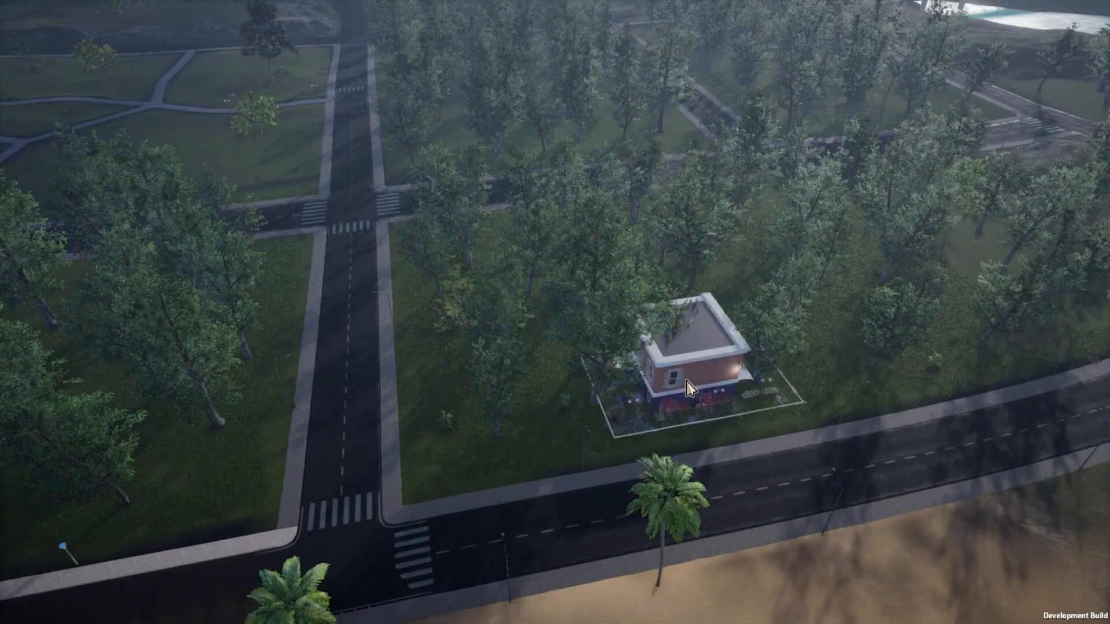
pyautogui.rightClick(686, 381)
pyautogui.rightClick(687, 381)
# - Turn the cafe's awning and terrace towards the beach road and place the lot near the crossroads, against the sidewalk
pyautogui.scroll(5, 686, 380)
pyautogui.press('w')
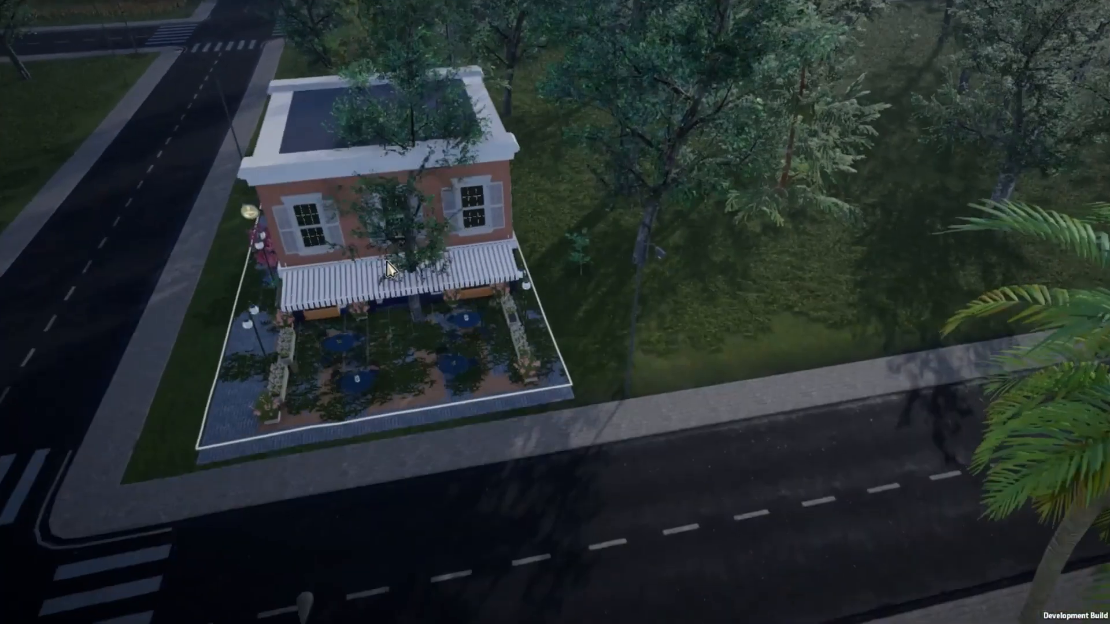
pyautogui.rightClick(388, 272)
pyautogui.rightClick(391, 277)
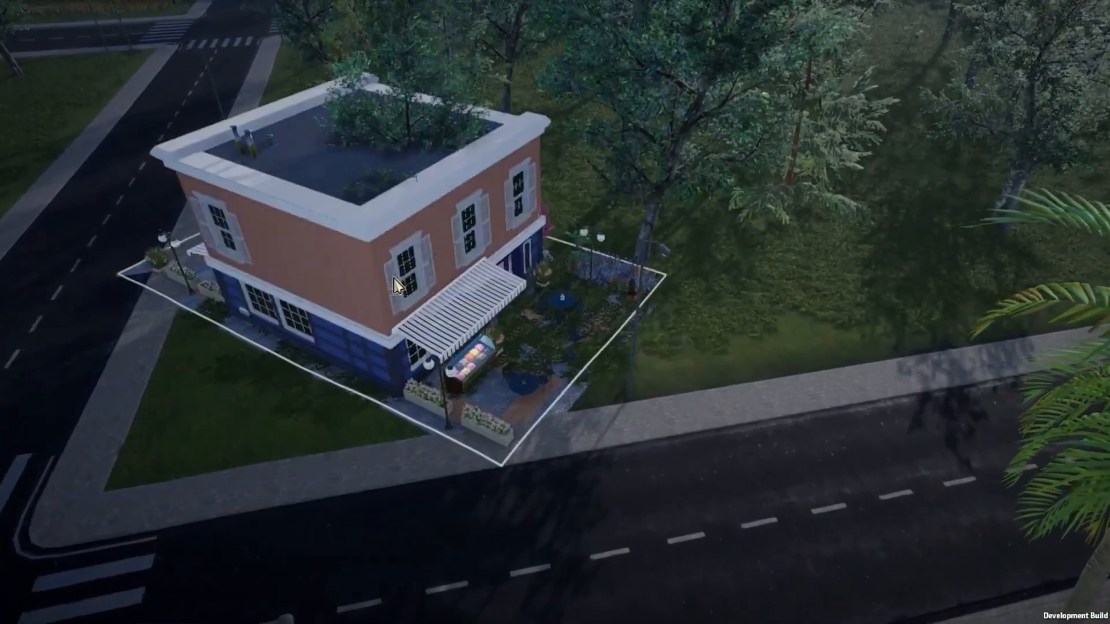
pyautogui.rightClick(394, 282)
pyautogui.rightClick(500, 279)
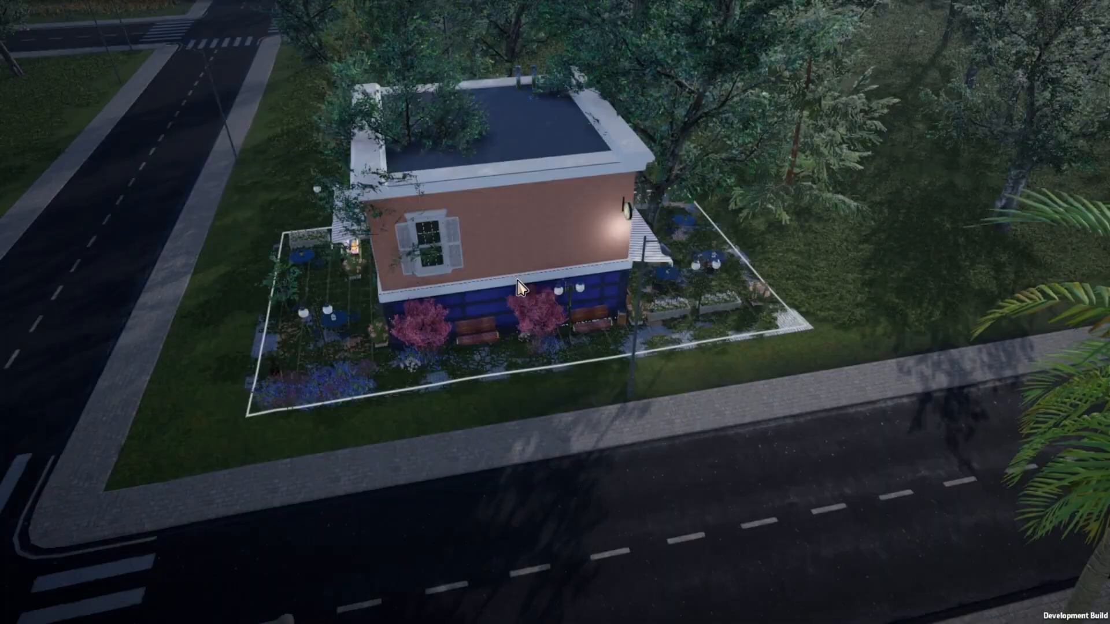
pyautogui.rightClick(504, 277)
pyautogui.rightClick(504, 270)
pyautogui.press('s')
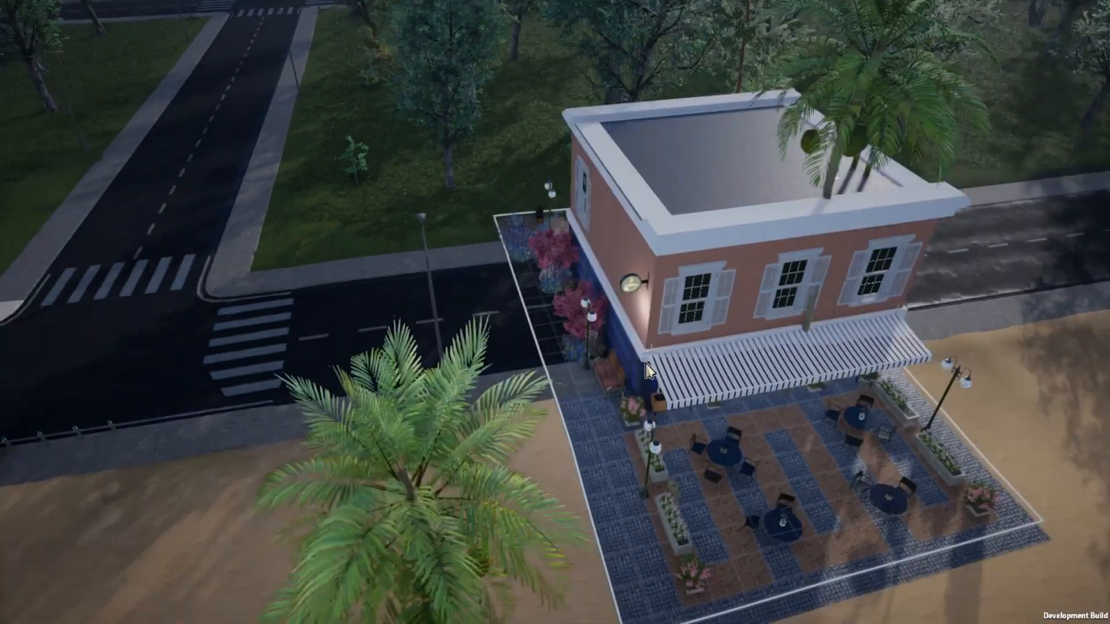
pyautogui.press('w')
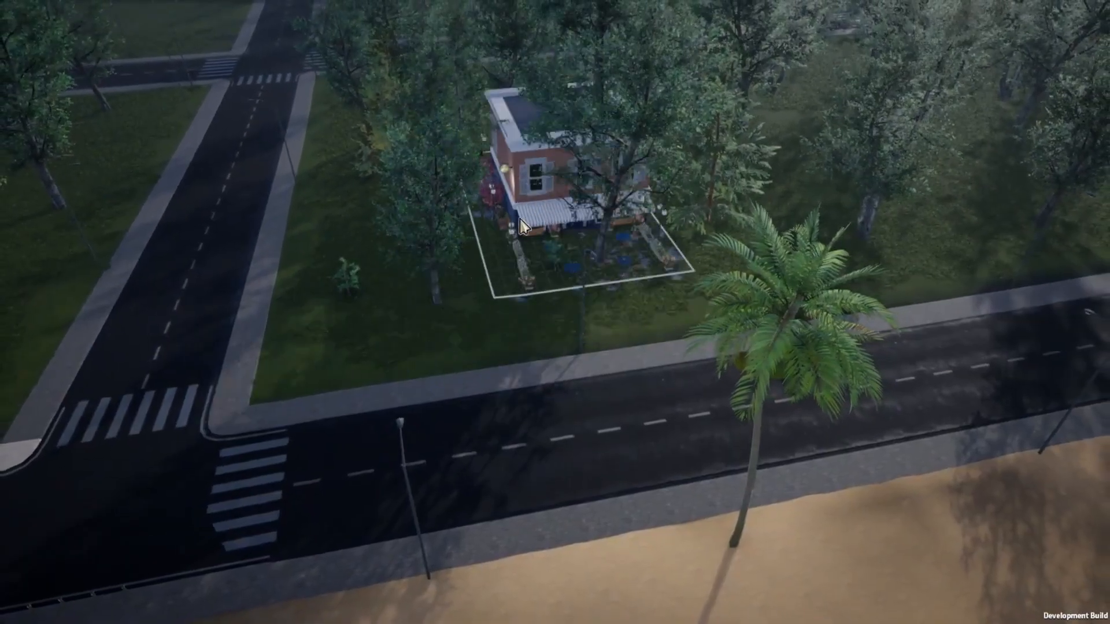
pyautogui.scroll(3, 474, 272)
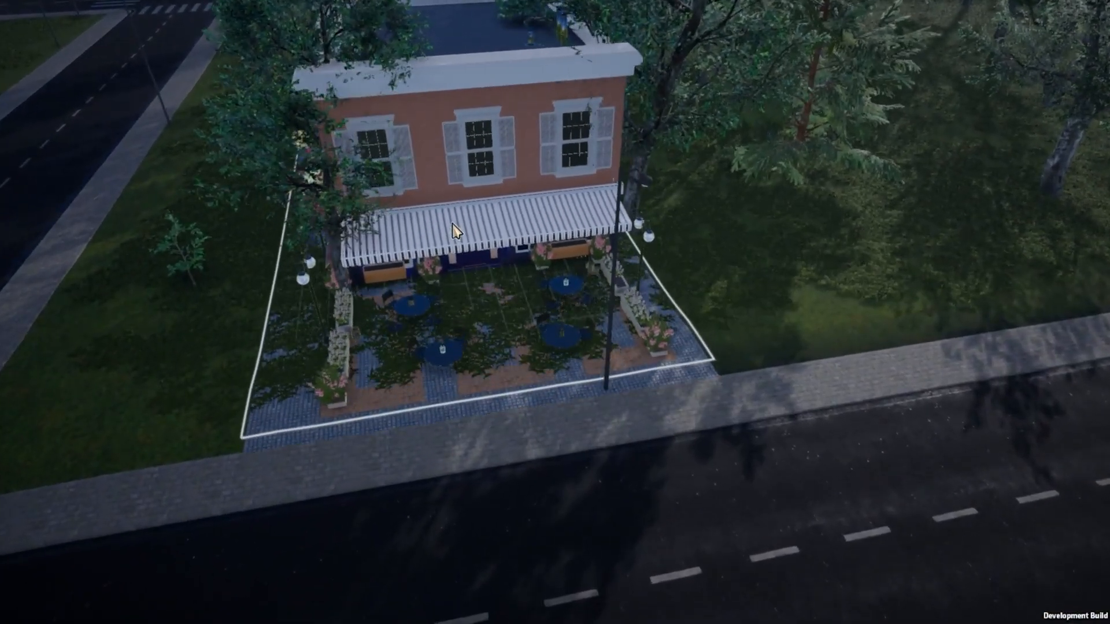
pyautogui.click(453, 231)
# - Survey the beach road and the wooded block across the side street from the cafe for another lot site
pyautogui.moveTo(609, 336); pyautogui.dragTo(548, 374, button='middle')
pyautogui.scroll(-3, 521, 370)
pyautogui.scroll(-3, 522, 374)
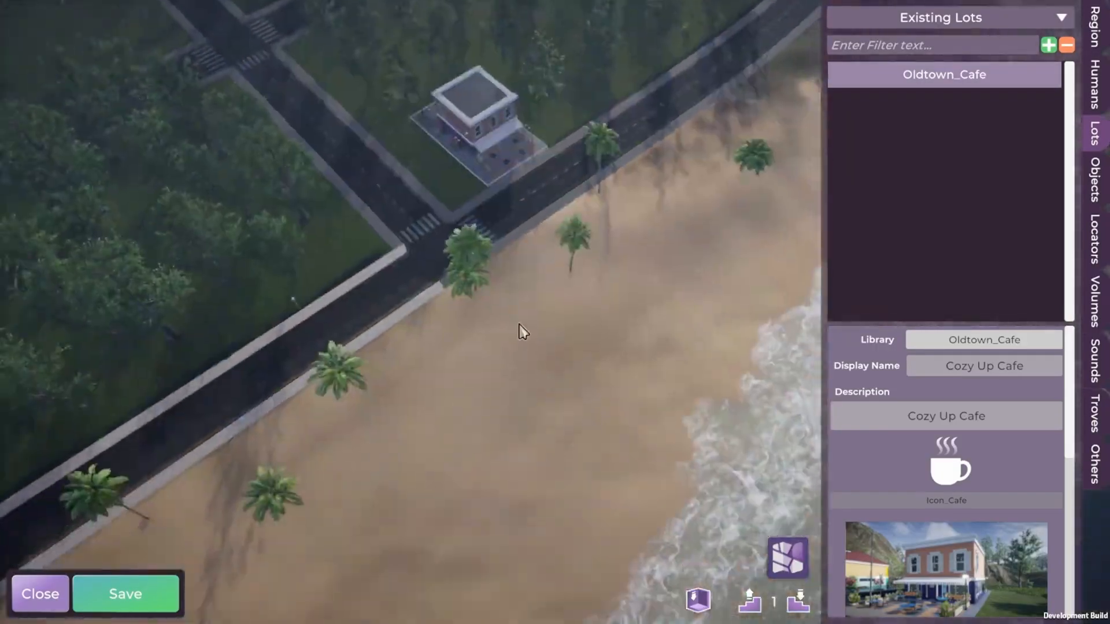
pyautogui.moveTo(516, 276); pyautogui.dragTo(463, 280, button='middle')
pyautogui.scroll(3, 570, 271)
pyautogui.press('w')
pyautogui.press('s')
pyautogui.press('w')
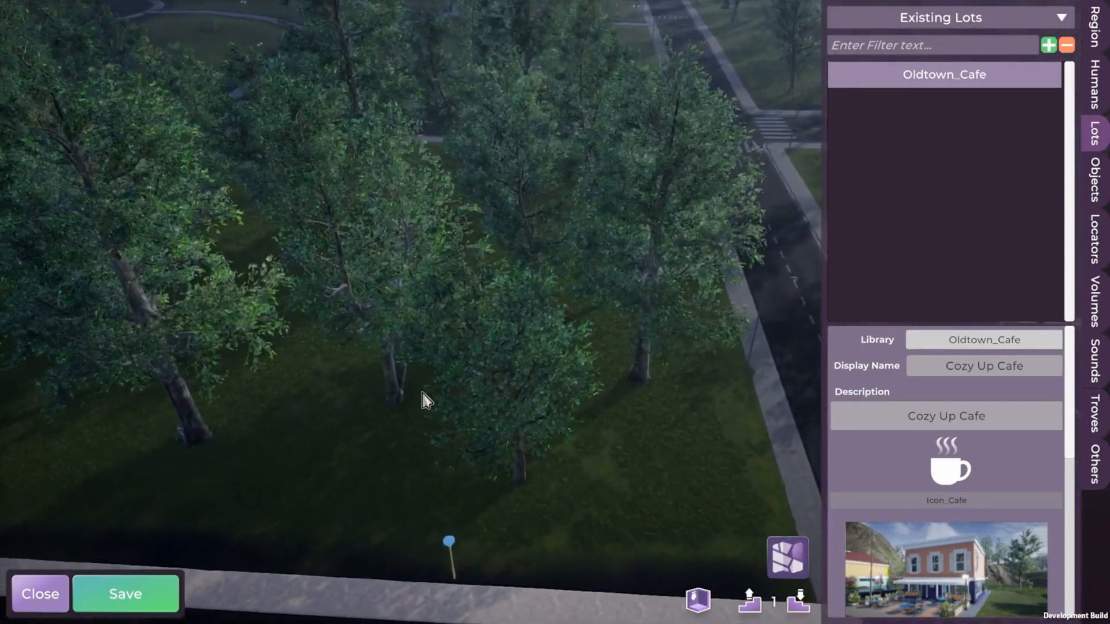
pyautogui.press('s')
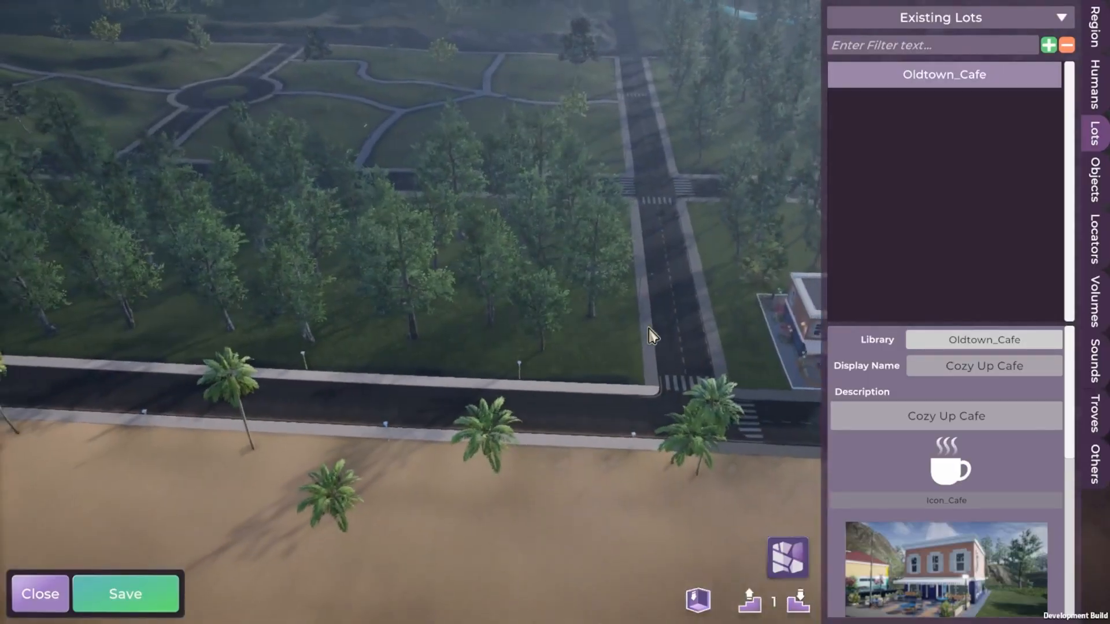
pyautogui.press('w')
pyautogui.press('s')
pyautogui.press('w')
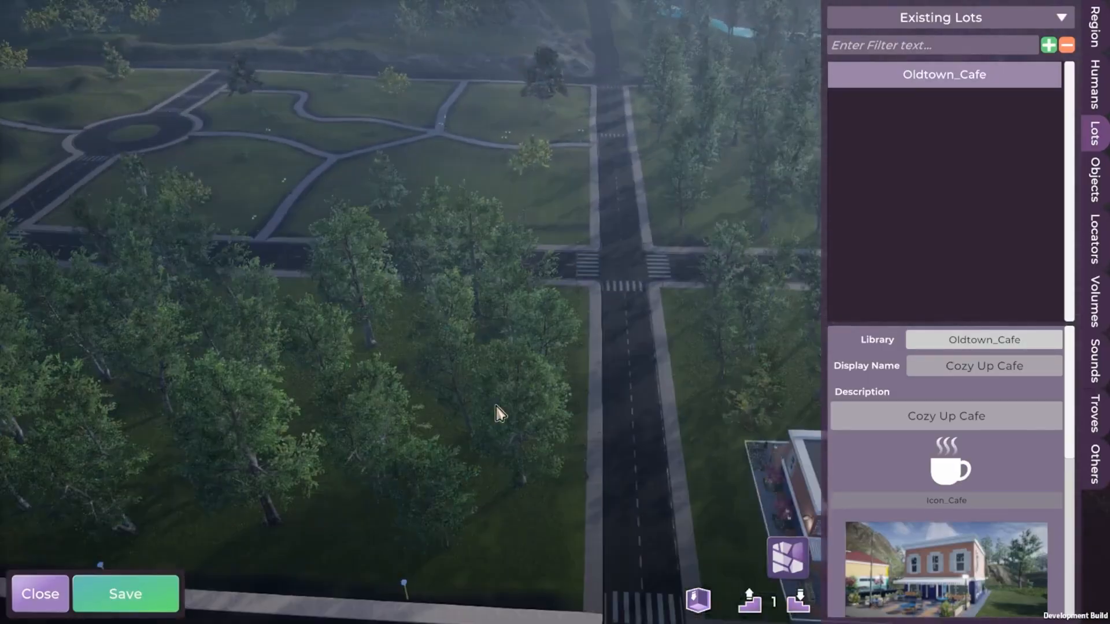
pyautogui.press('a')
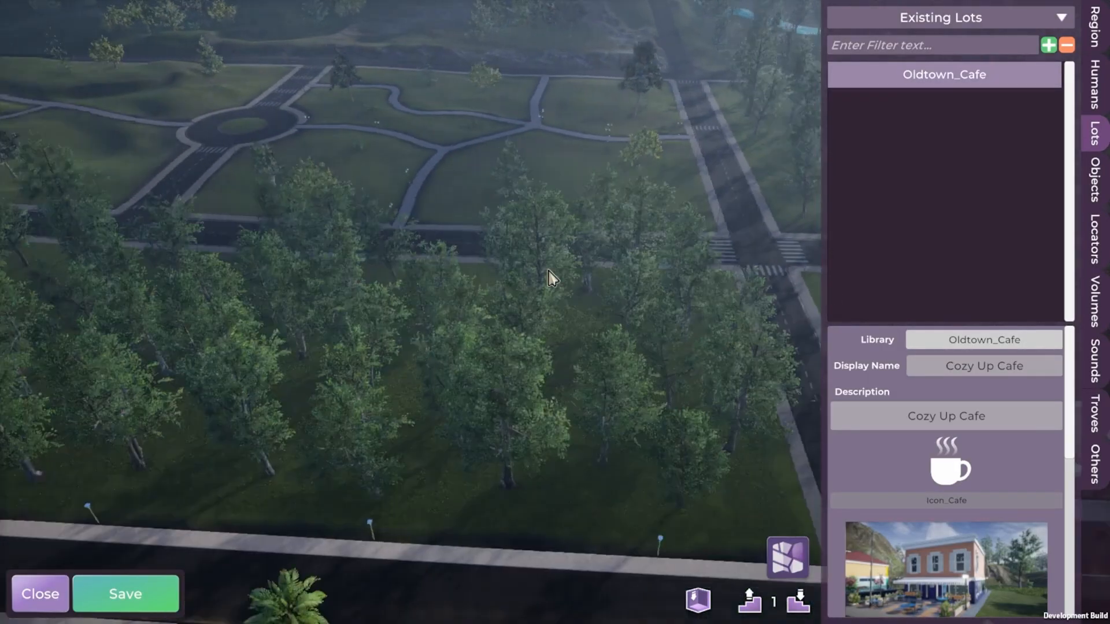
pyautogui.press('w')
pyautogui.press('s')
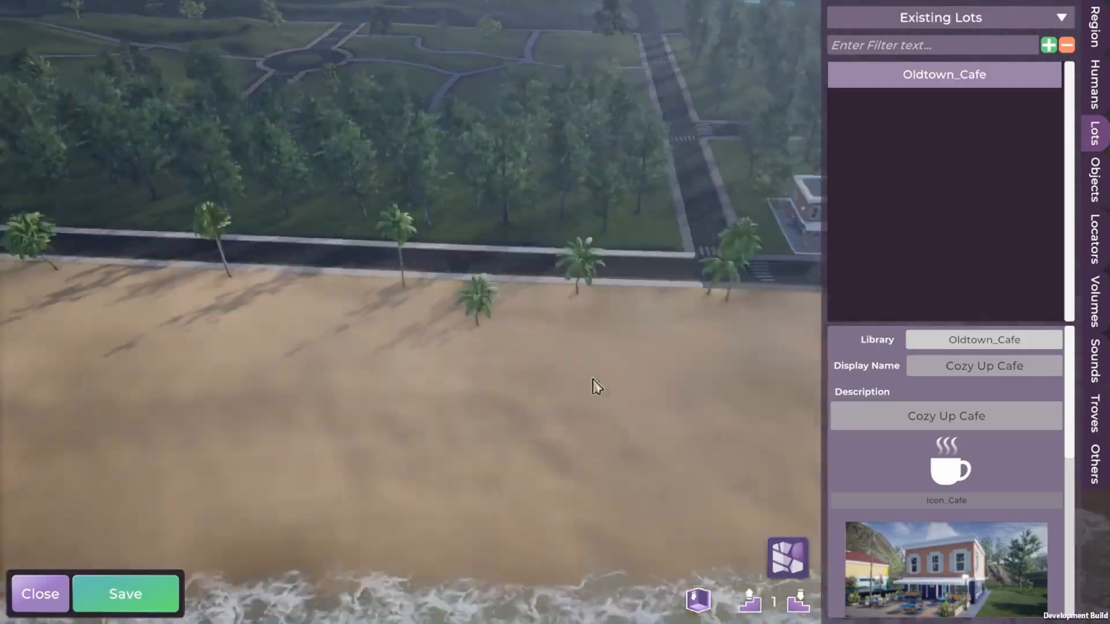
pyautogui.press('w')
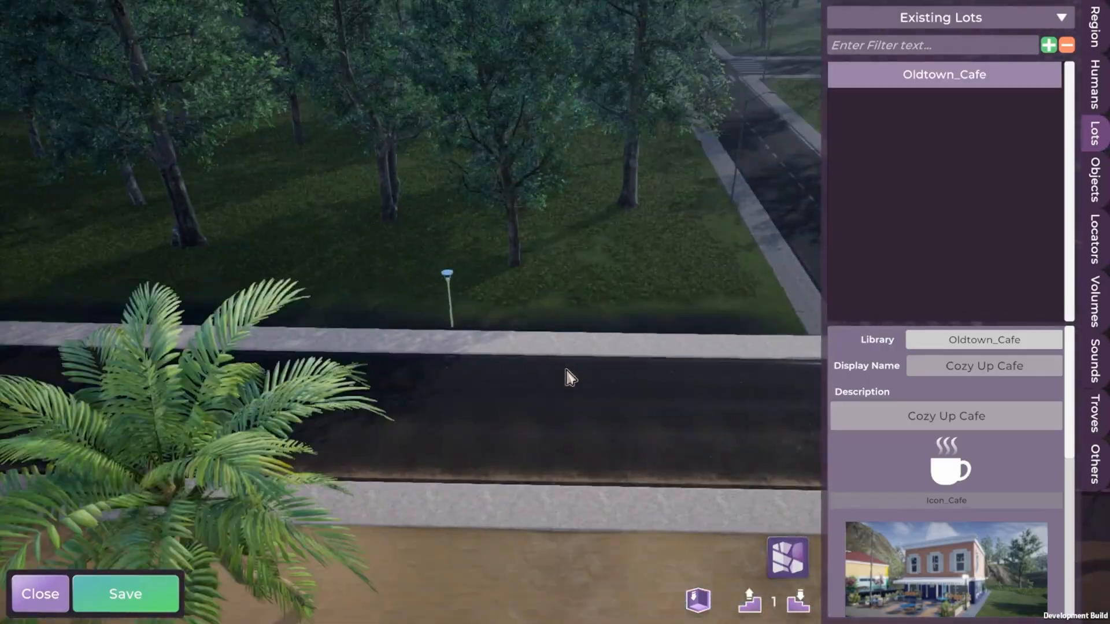
pyautogui.press('a')
pyautogui.scroll(-3, 405, 272)
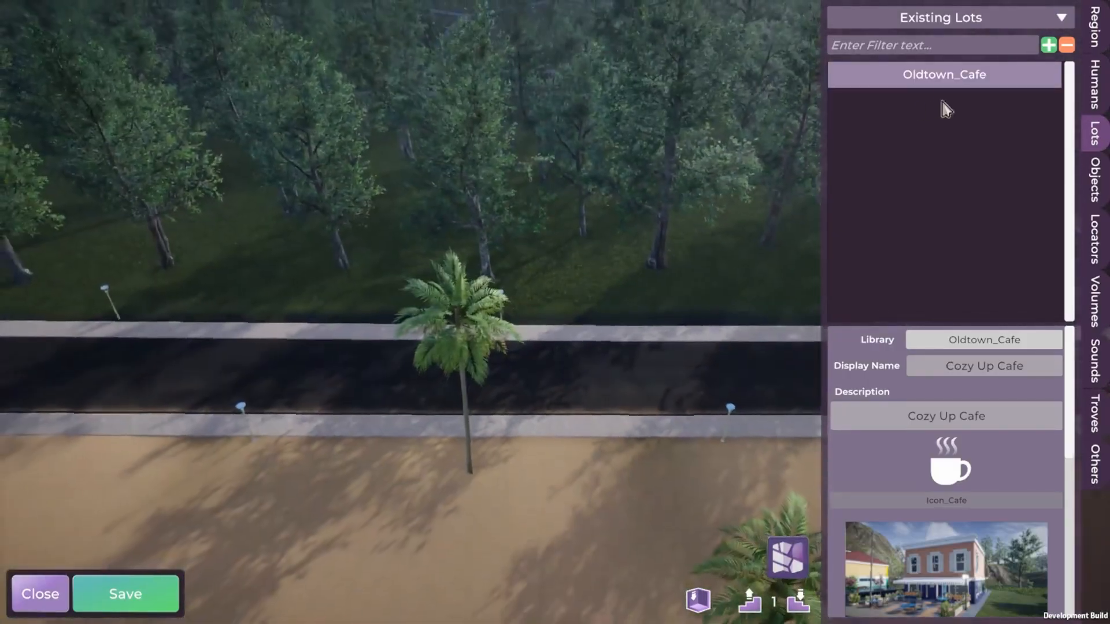
# - Add the Oldtown_grocery lot from the library and place it on the wooded street corner with its awning facing the beach road
pyautogui.click(1048, 46)
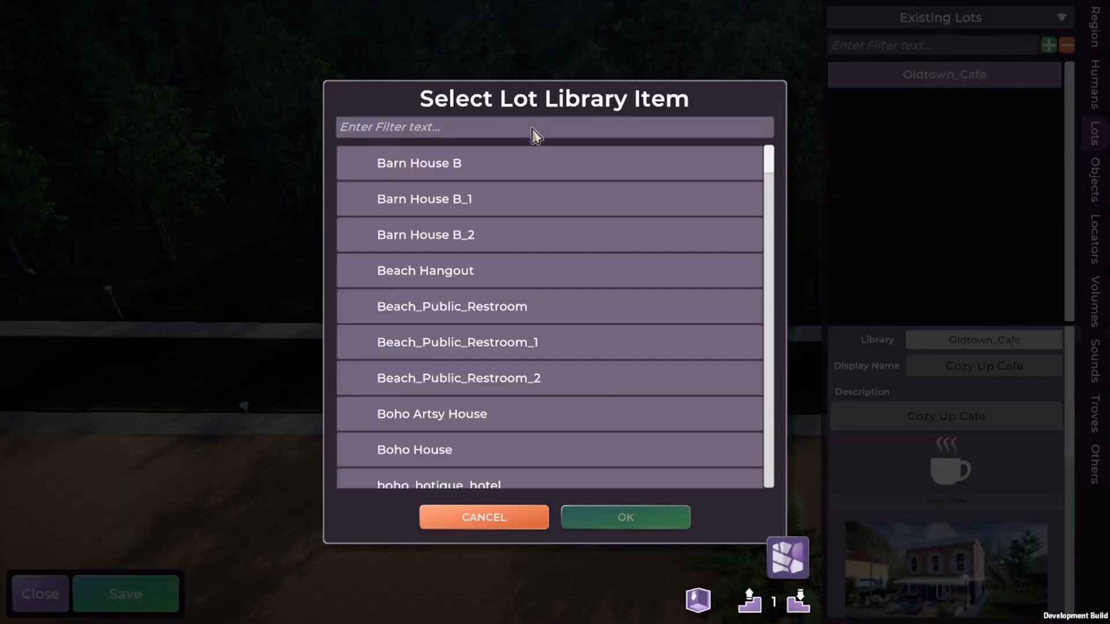
pyautogui.write('grocer')
pyautogui.click(626, 518)
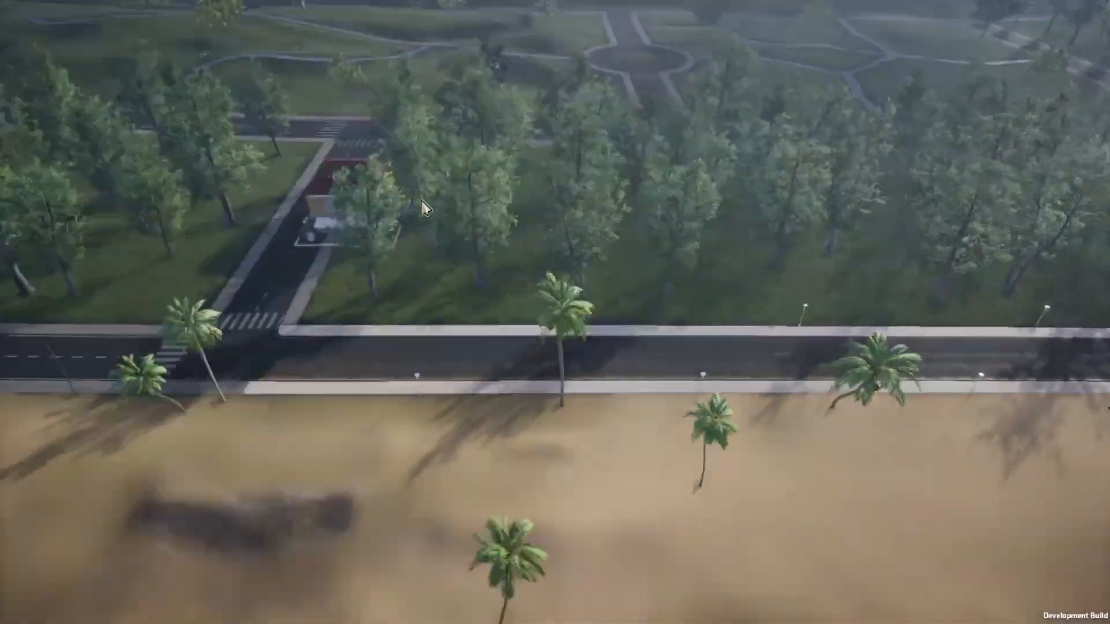
pyautogui.press('d')
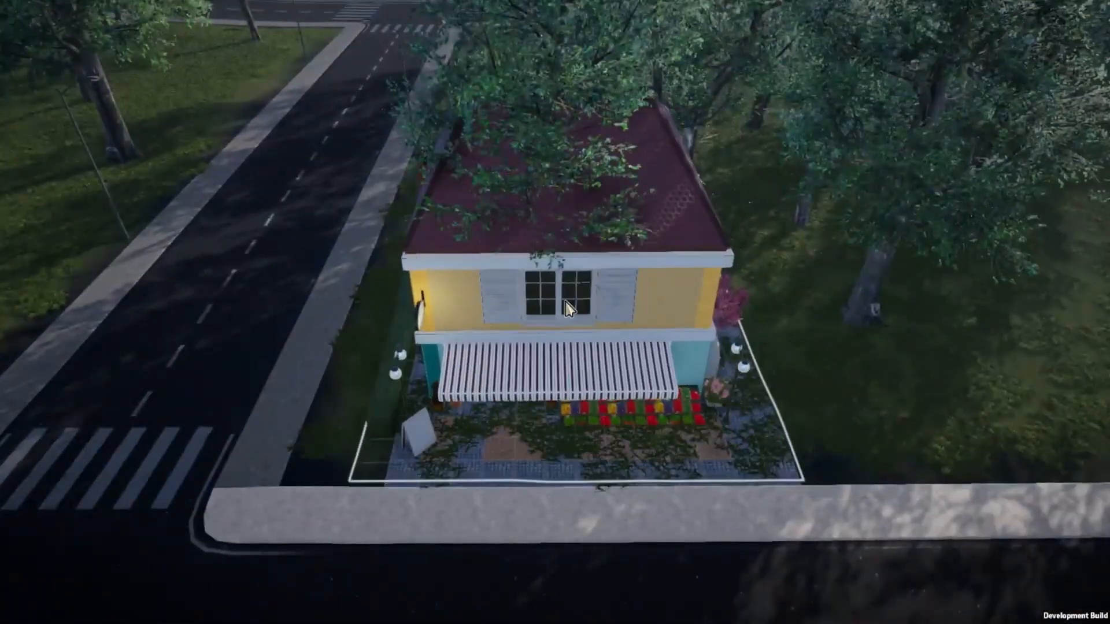
pyautogui.click(567, 304)
# - Examine the outer roads, riverside woods, winding hill road and rocky mountain for a further lot site
pyautogui.scroll(3, 614, 335)
pyautogui.press('d')
pyautogui.scroll(-5, 567, 347)
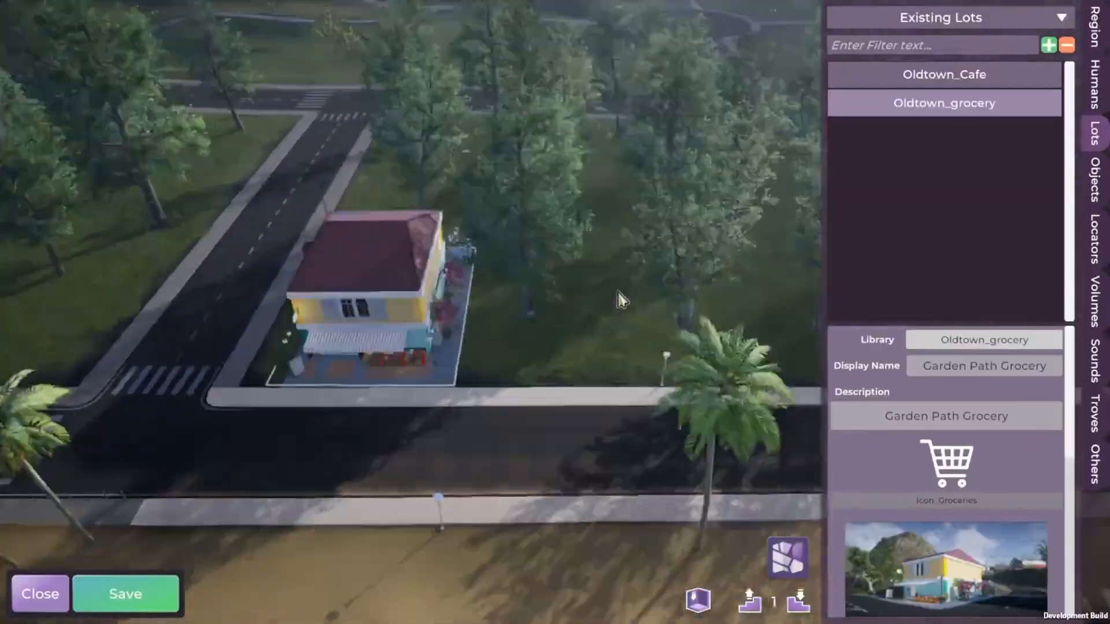
pyautogui.press('w')
pyautogui.press('w')
pyautogui.press('d')
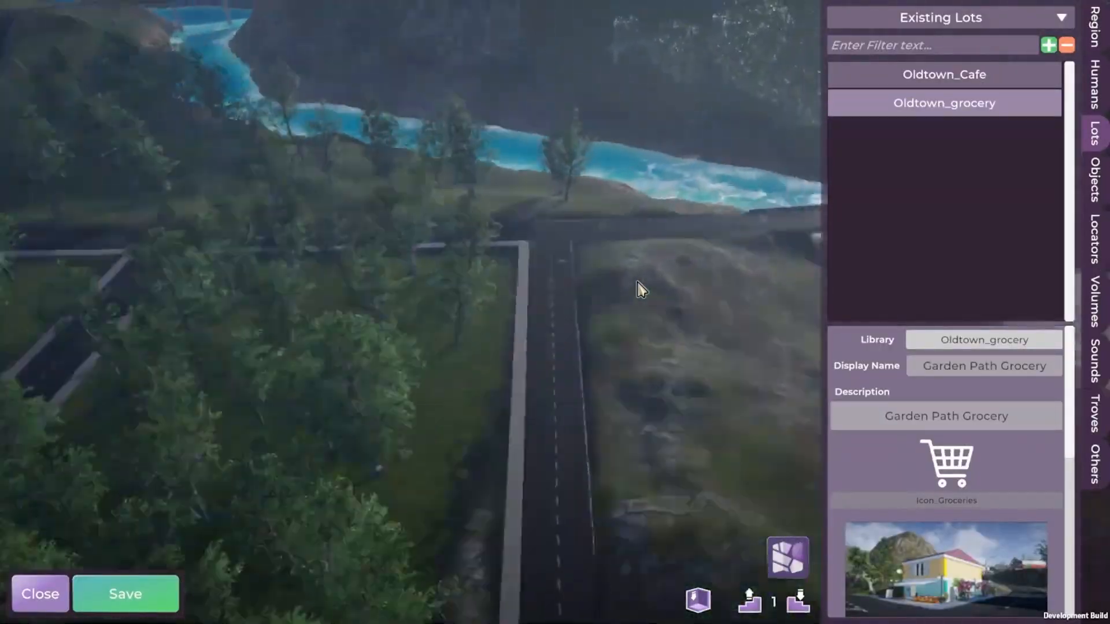
pyautogui.press('w')
pyautogui.press('a')
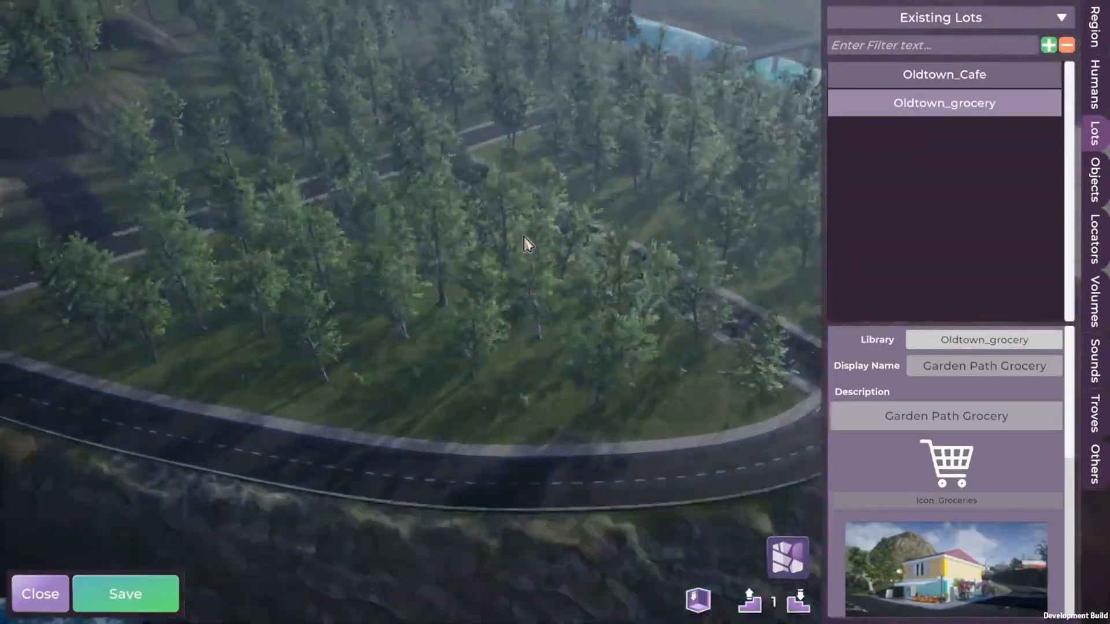
pyautogui.press('w')
pyautogui.press('a')
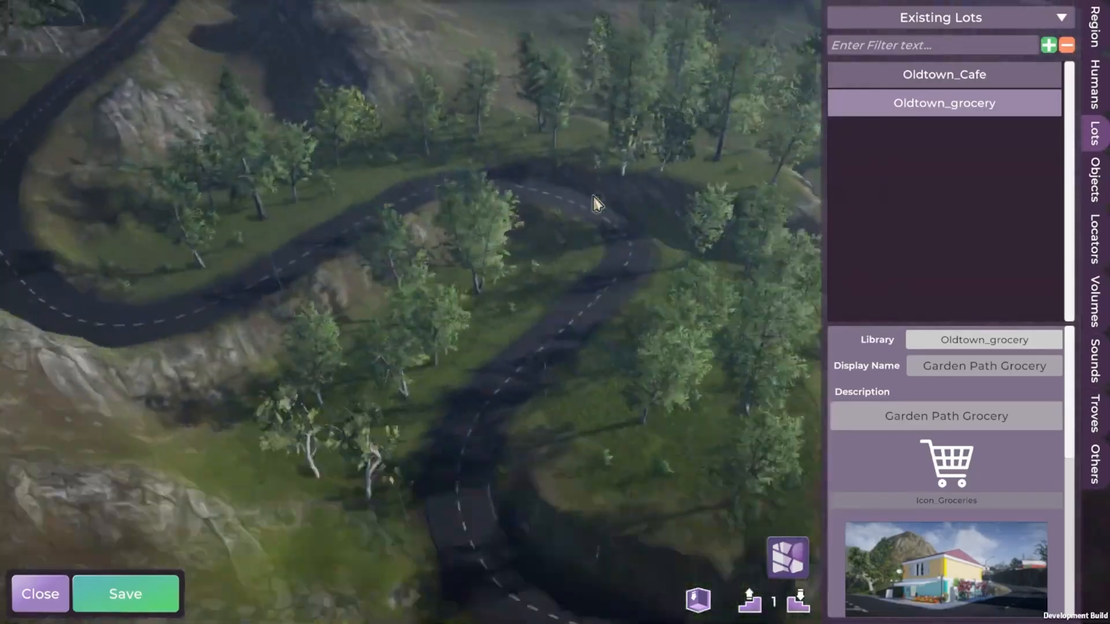
pyautogui.press('d')
pyautogui.press('w')
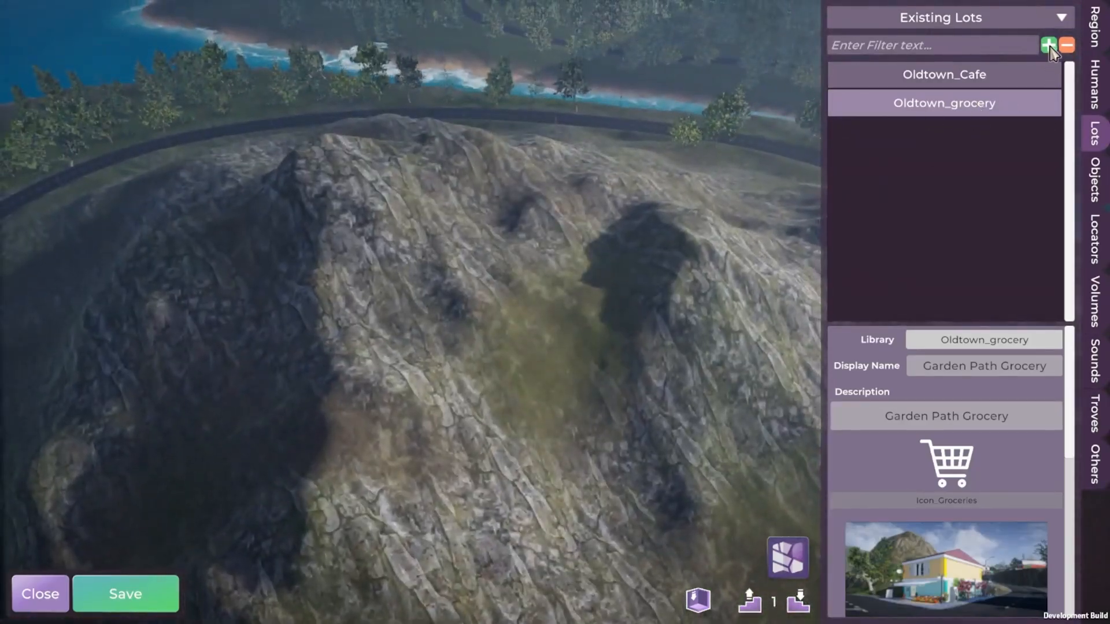
# - Filter the lot library for "poti" and add the magic_potion_stand lot to the region
pyautogui.click(1049, 45)
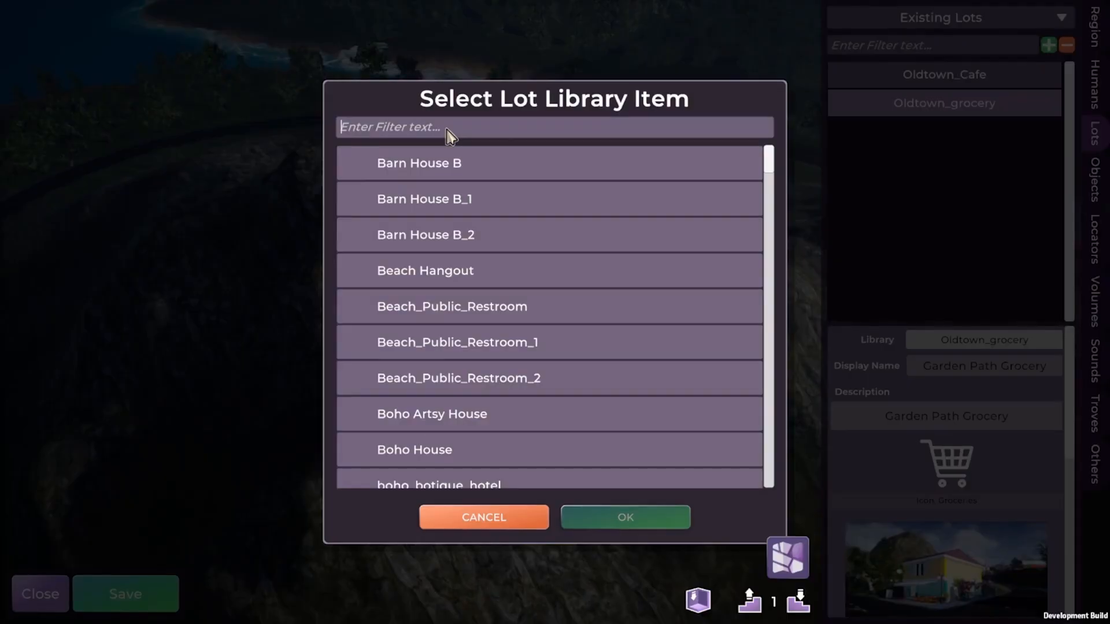
pyautogui.write('wiz')
pyautogui.press('BackSpace')
pyautogui.press('BackSpace')
pyautogui.write('poti')
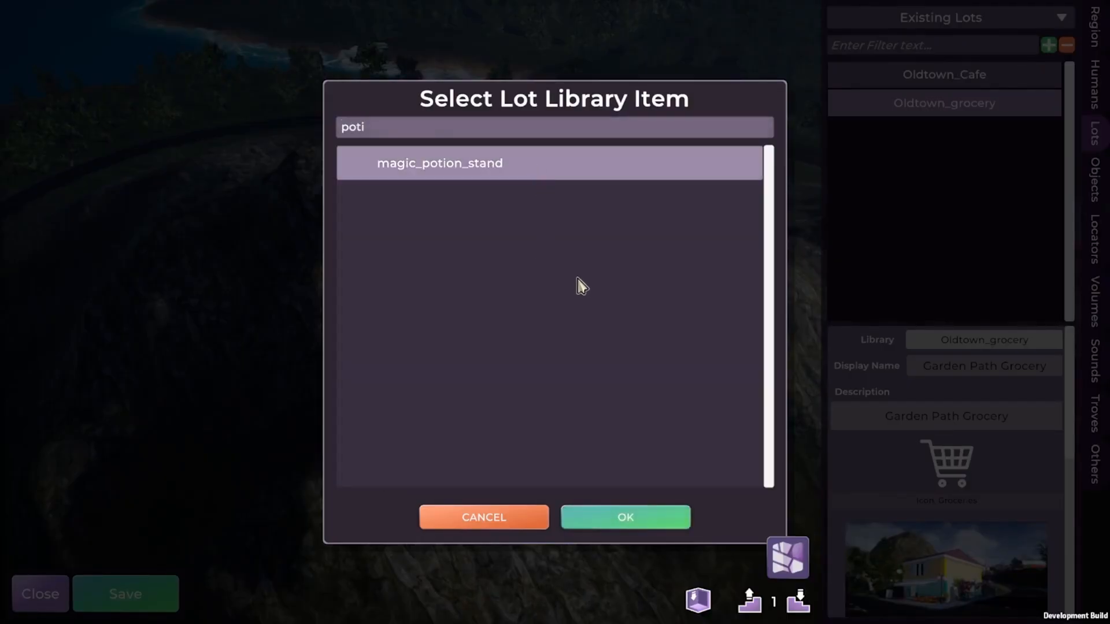
pyautogui.click(618, 520)
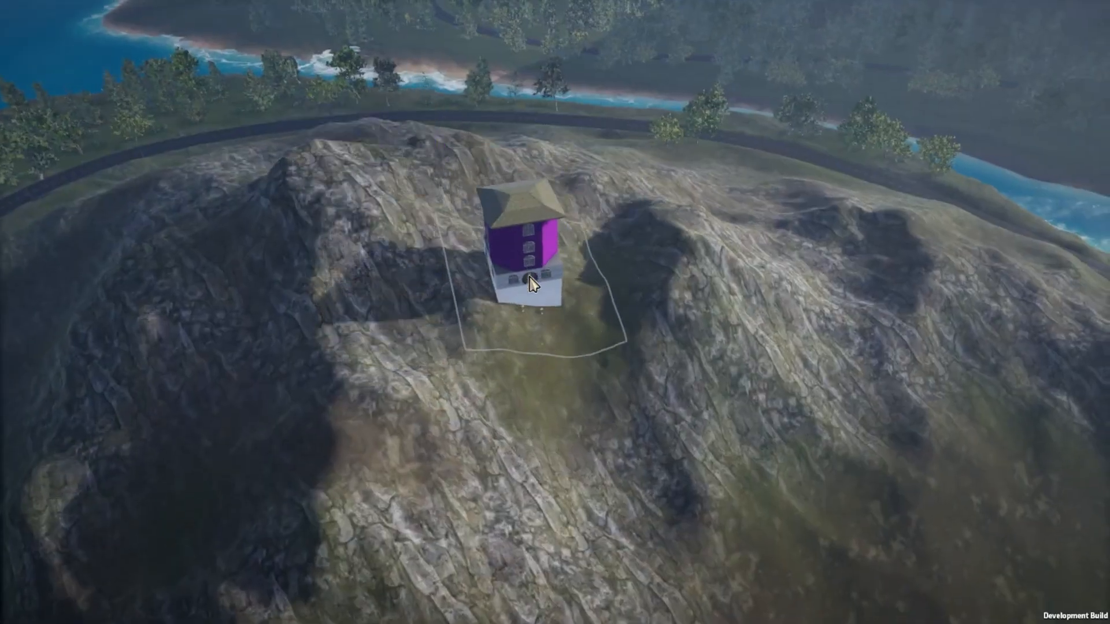
# - Place the magic_potion_stand lot on the grass inside the hill road's bend, rotated so its door and path face the road
pyautogui.scroll(5, 528, 280)
pyautogui.scroll(-5, 520, 275)
pyautogui.press('a')
pyautogui.press('s')
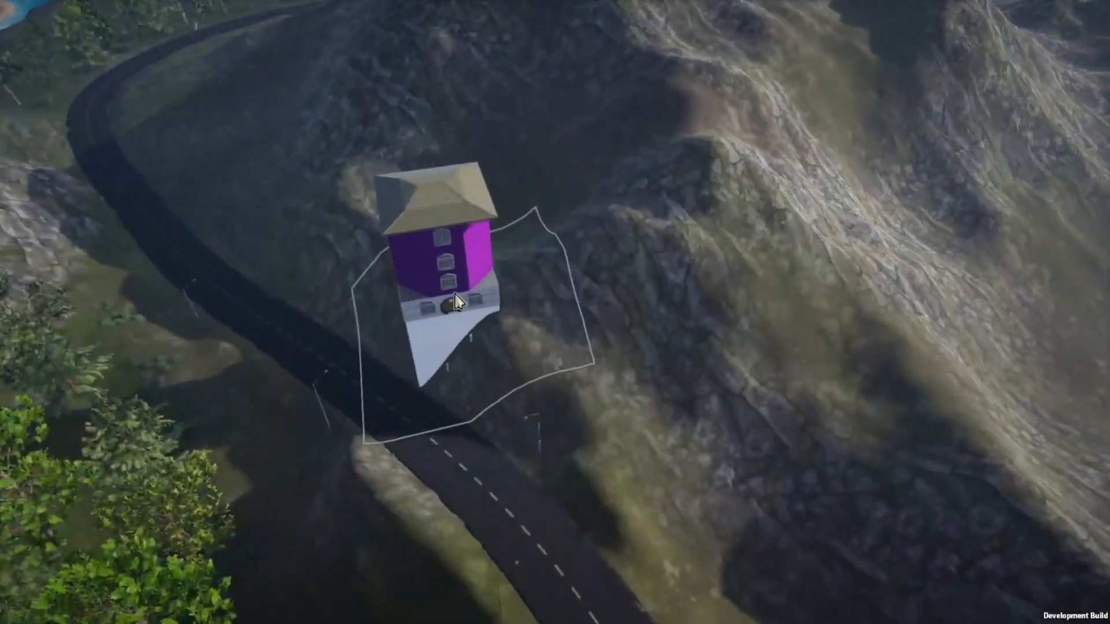
pyautogui.press('s')
pyautogui.press('d')
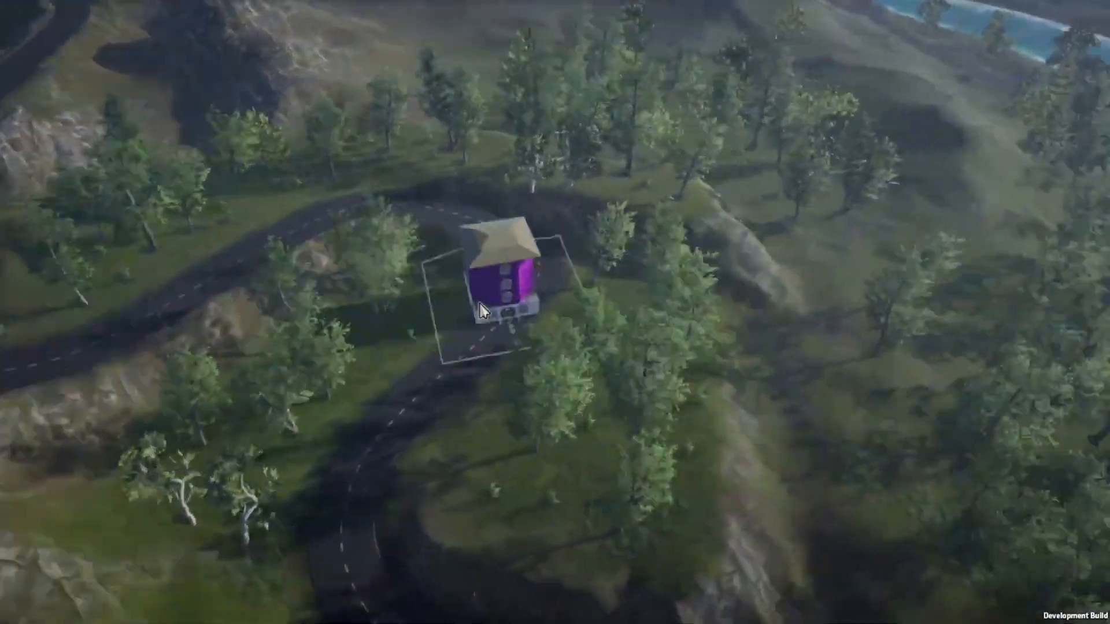
pyautogui.press('a')
pyautogui.scroll(5, 463, 300)
pyautogui.press('r')
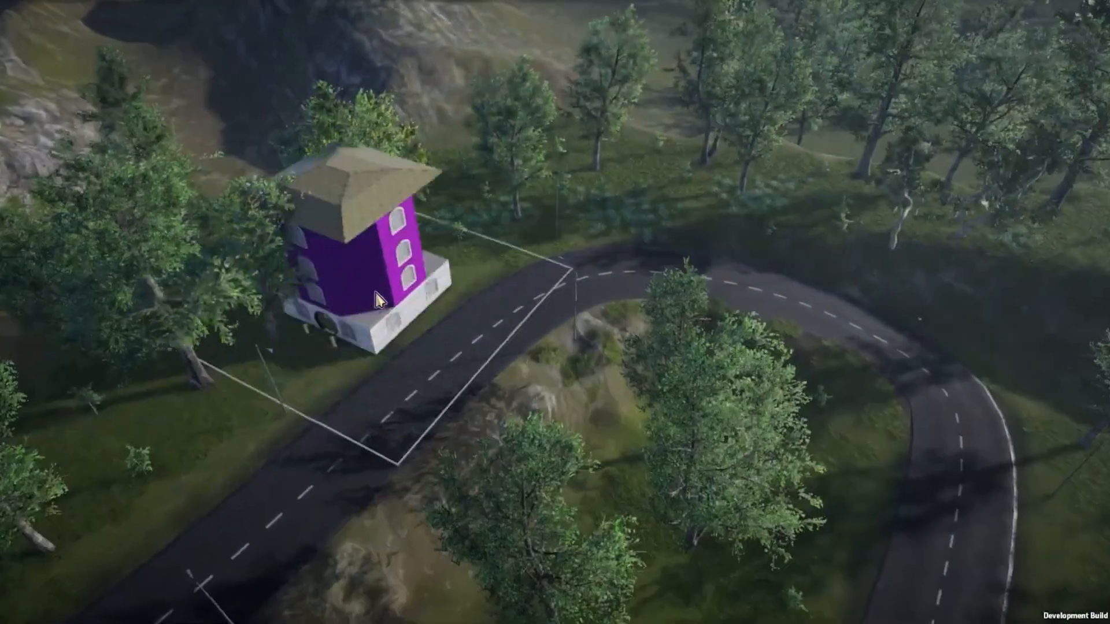
pyautogui.press('r')
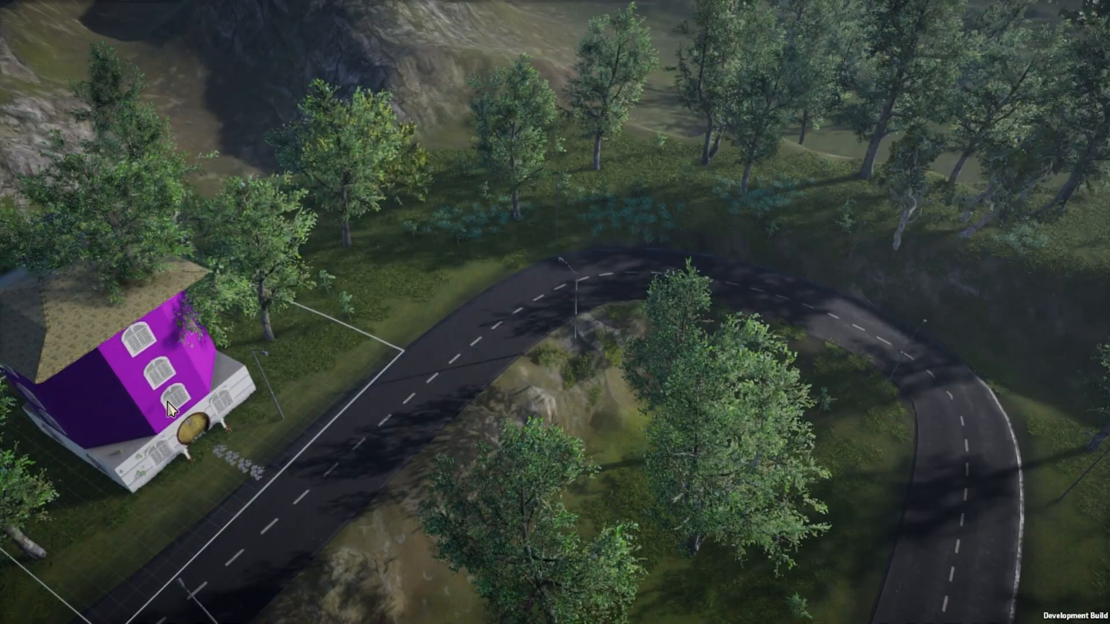
pyautogui.click(171, 411)
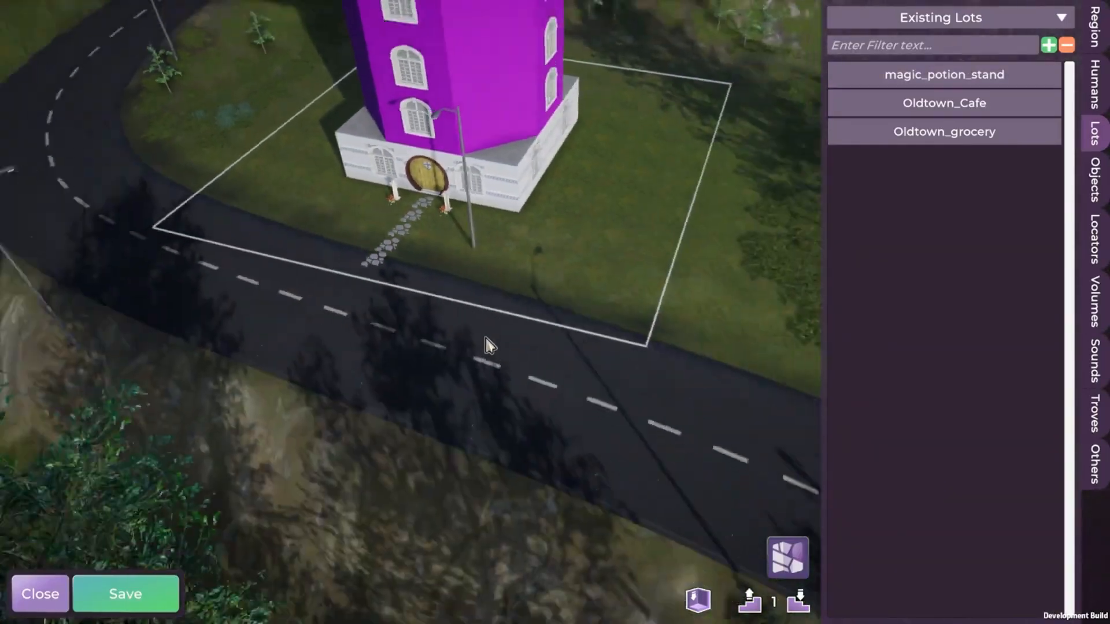
pyautogui.click(486, 305)
pyautogui.moveTo(486, 300); pyautogui.dragTo(580, 327)
pyautogui.moveTo(729, 421); pyautogui.dragTo(487, 256)
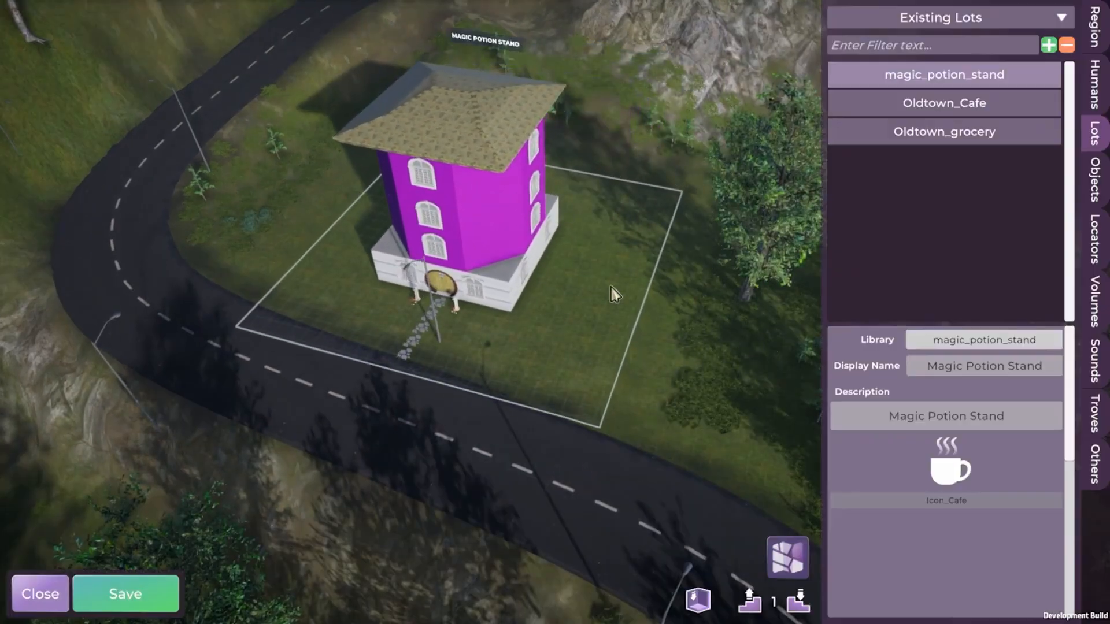
pyautogui.click(688, 372)
# - Add the Barn House B lot from the lot library to the region
pyautogui.scroll(-5, 653, 323)
pyautogui.press('w')
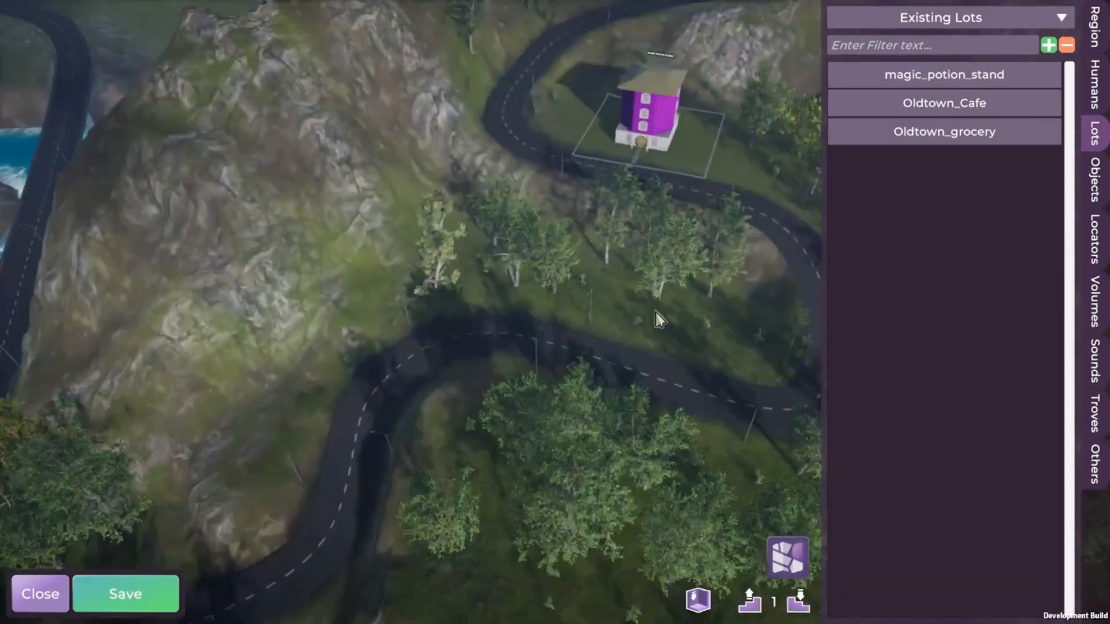
pyautogui.moveTo(657, 312); pyautogui.dragTo(765, 120, button='middle')
pyautogui.press('w')
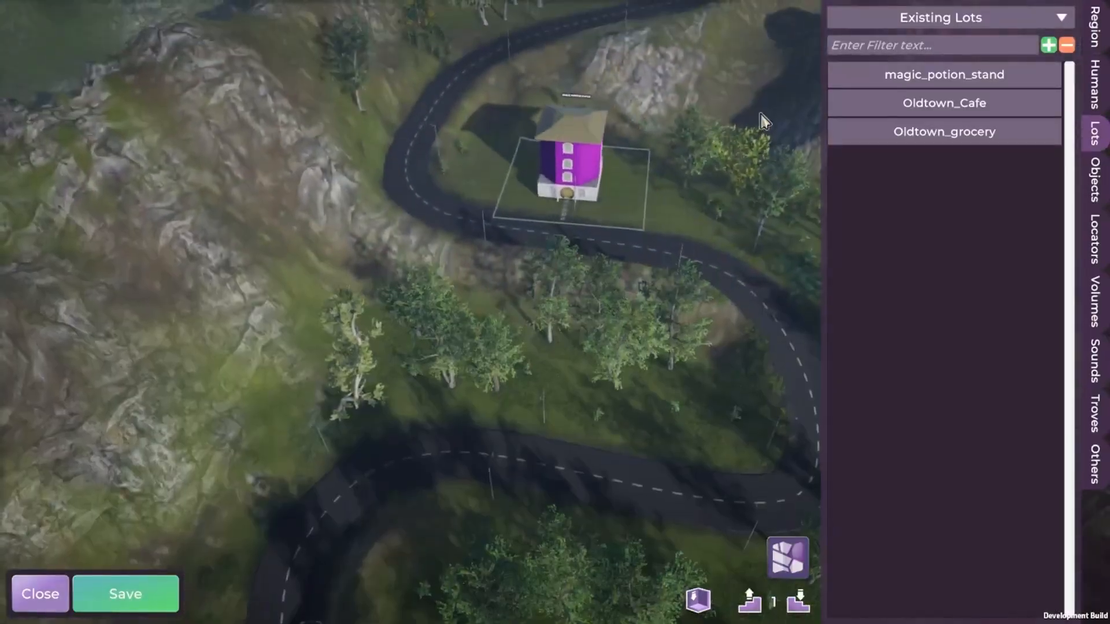
pyautogui.click(1051, 48)
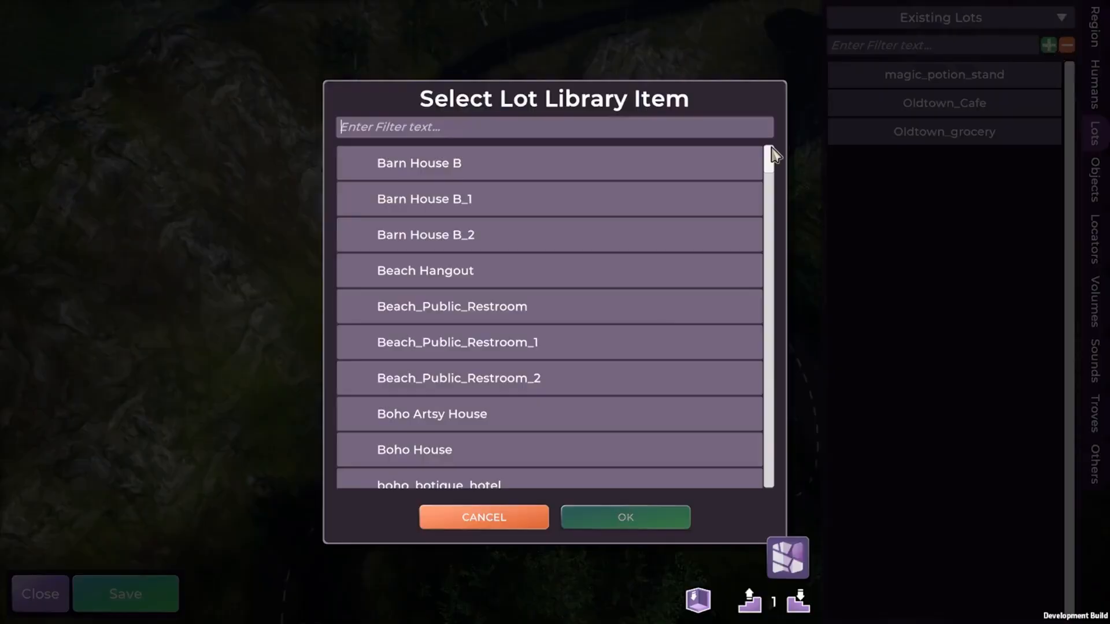
pyautogui.click(440, 171)
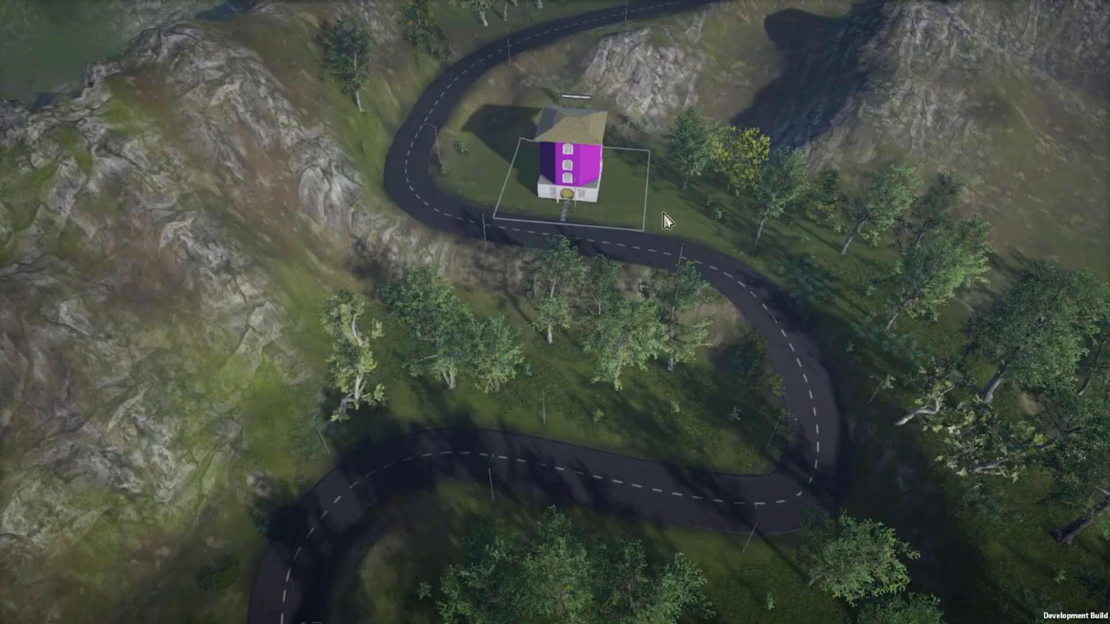
# - Place Barn House B on the strip between the two road bends below the potion stand, its deck facing the lower road
pyautogui.press('d')
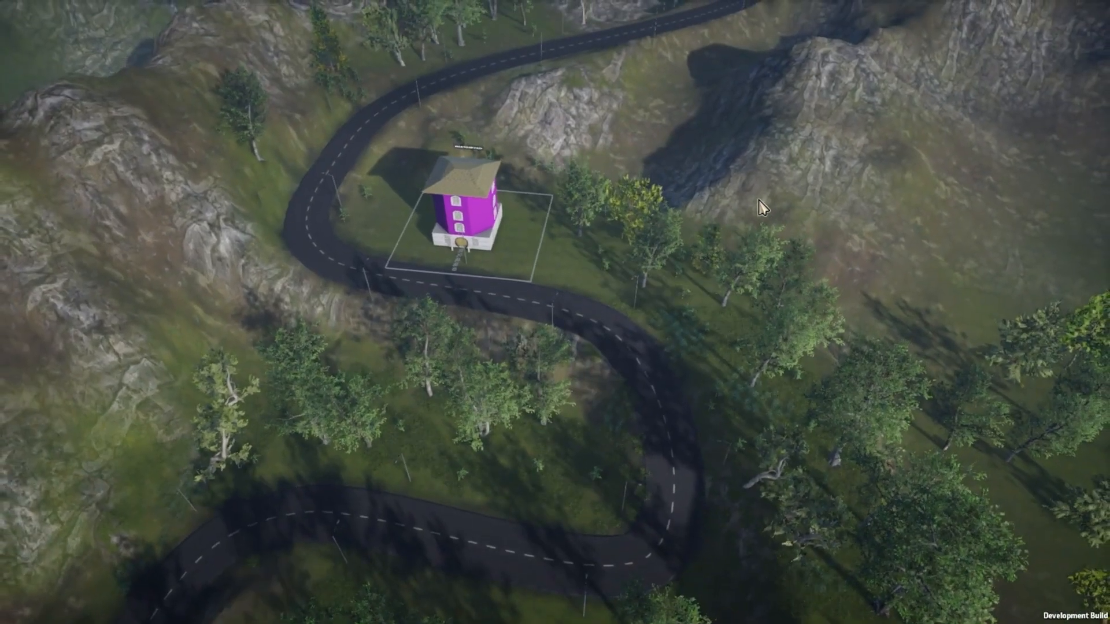
pyautogui.press('s')
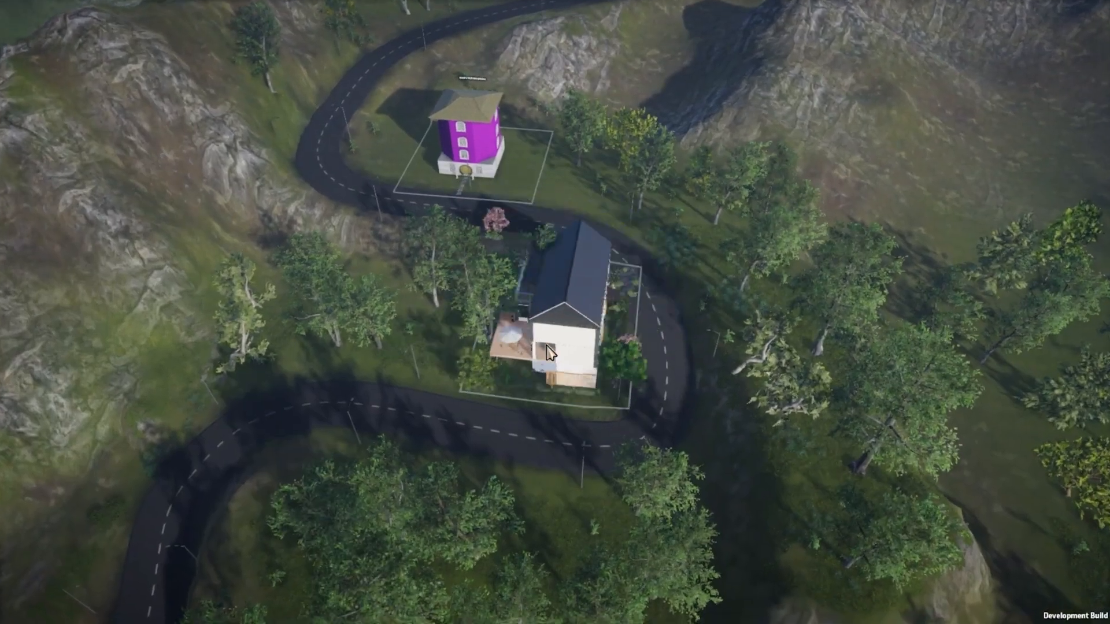
pyautogui.press('r')
pyautogui.press('r')
pyautogui.press('r')
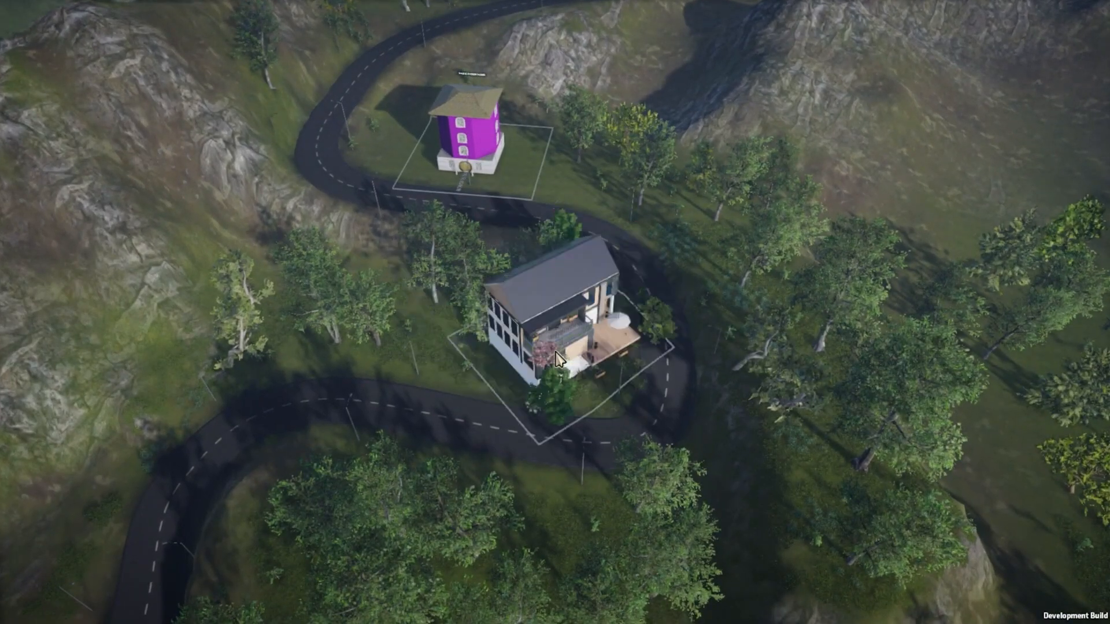
pyautogui.press('r')
pyautogui.press('r')
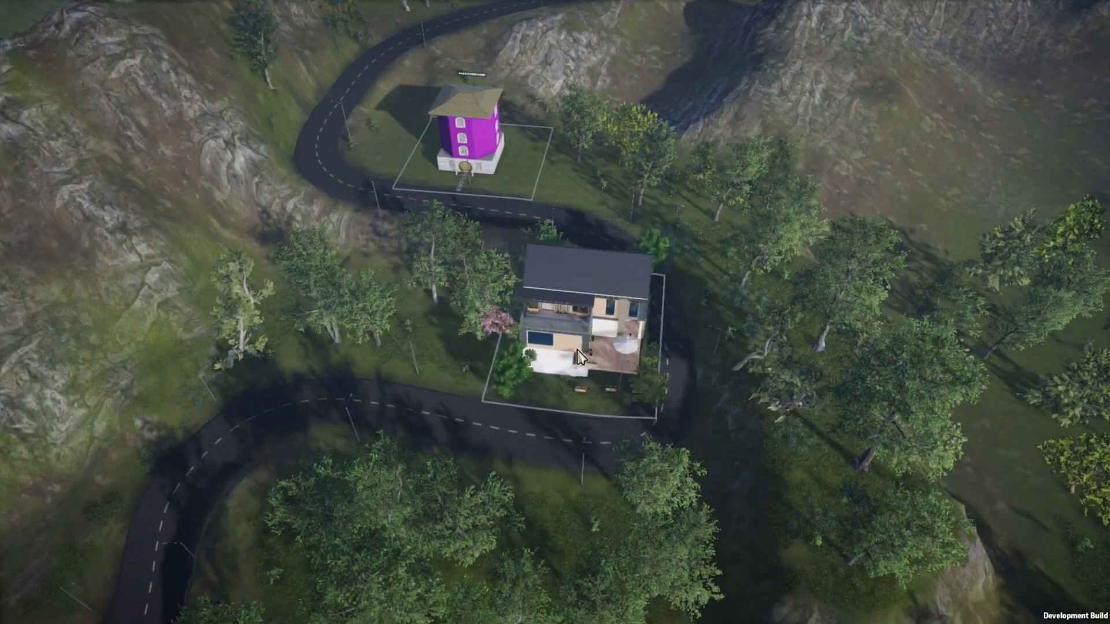
pyautogui.click(574, 351)
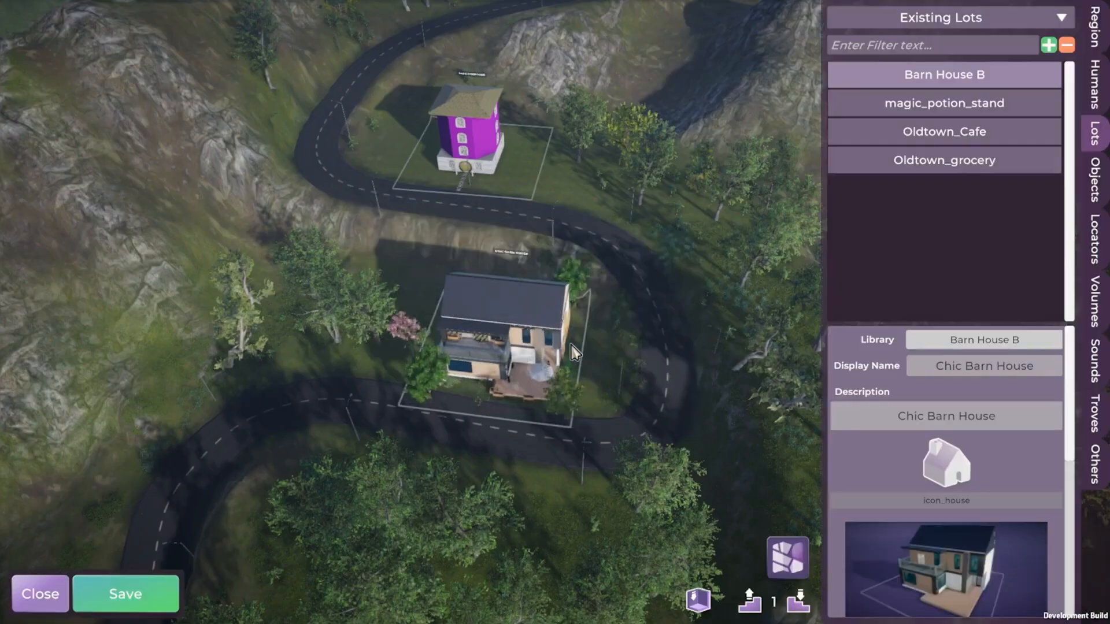
pyautogui.scroll(5, 521, 351)
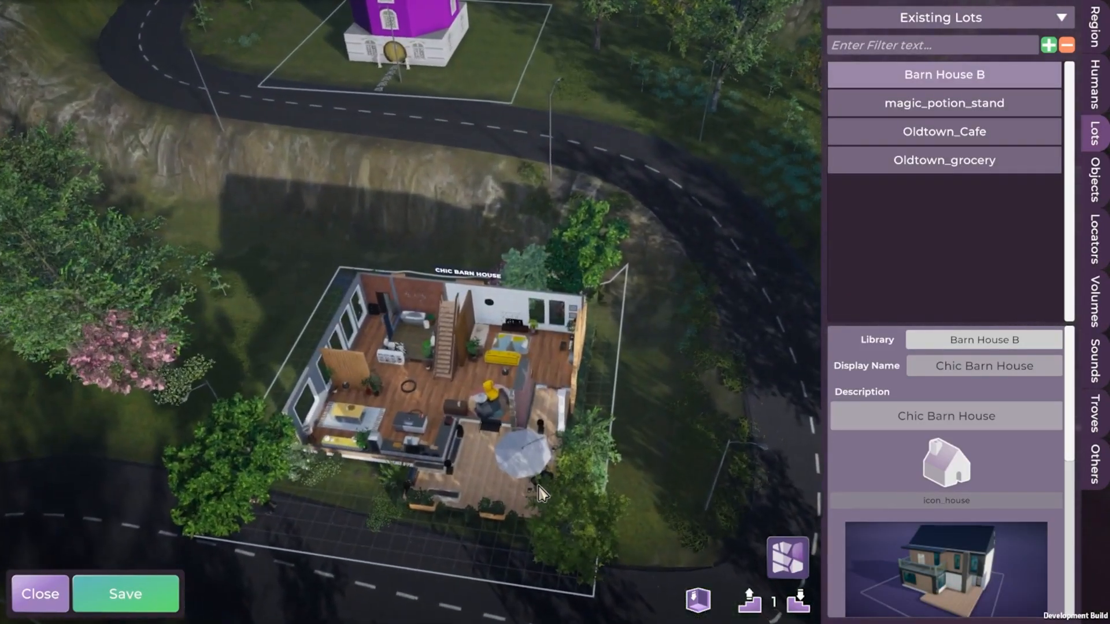
# - Add the Barn House B_2 lot from the lot library to the region
pyautogui.moveTo(542, 494); pyautogui.dragTo(1056, 86, button='right')
pyautogui.scroll(-6, 594, 462)
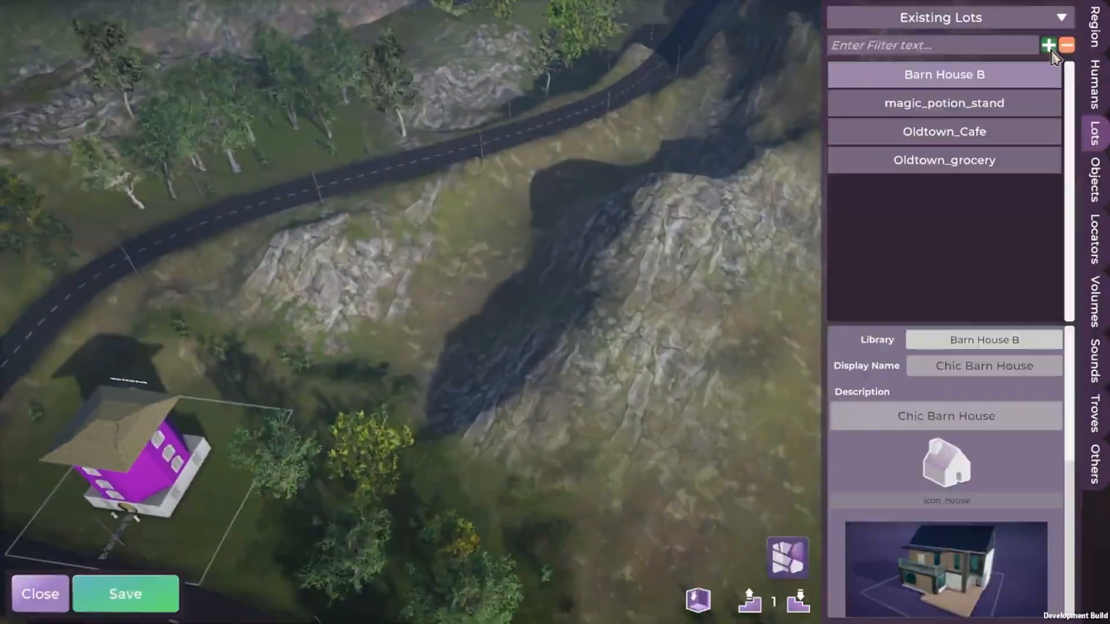
pyautogui.click(1050, 47)
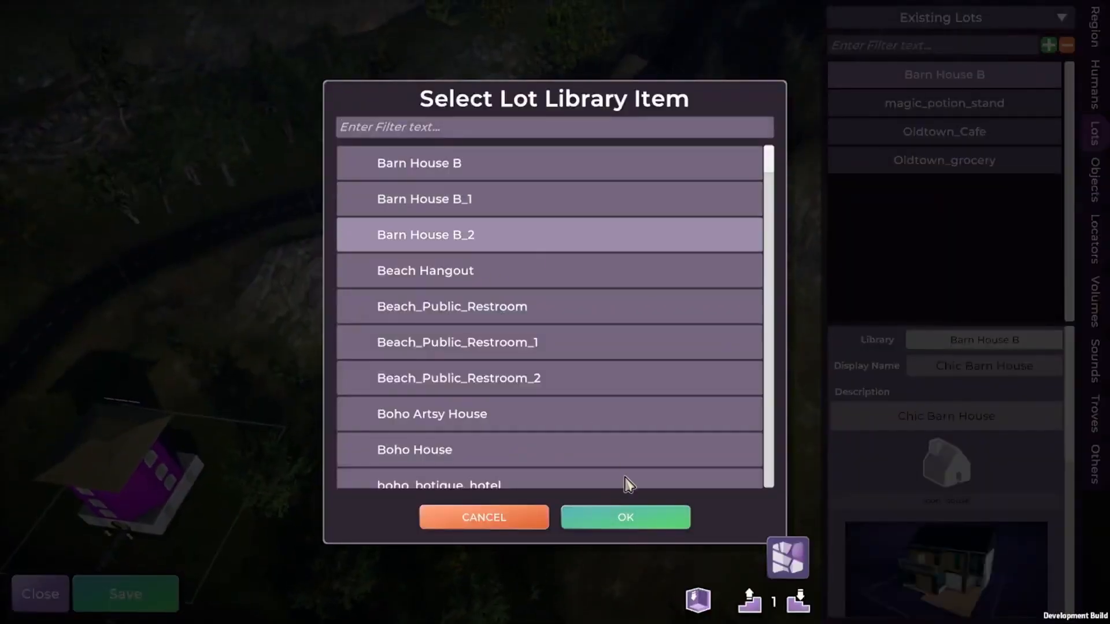
pyautogui.click(626, 520)
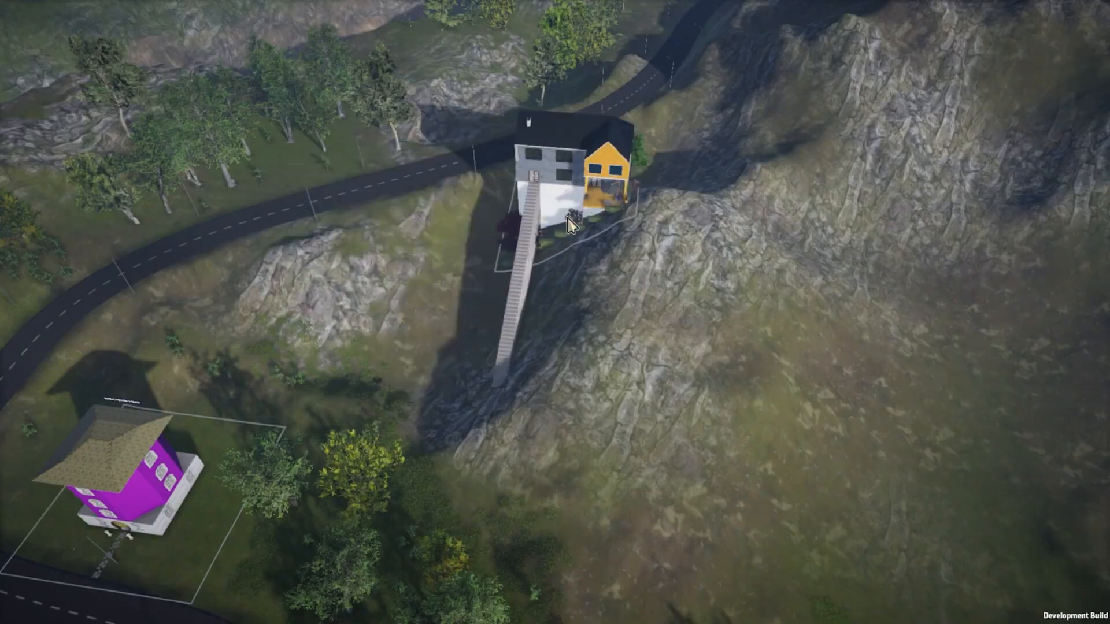
# - Rotate Barn House B_2 and place it high on the rocky mountain with its yellow deck and stairs facing down the slope
pyautogui.scroll(1, 573, 227)
pyautogui.press('r')
pyautogui.press('a')
pyautogui.scroll(2, 628, 288)
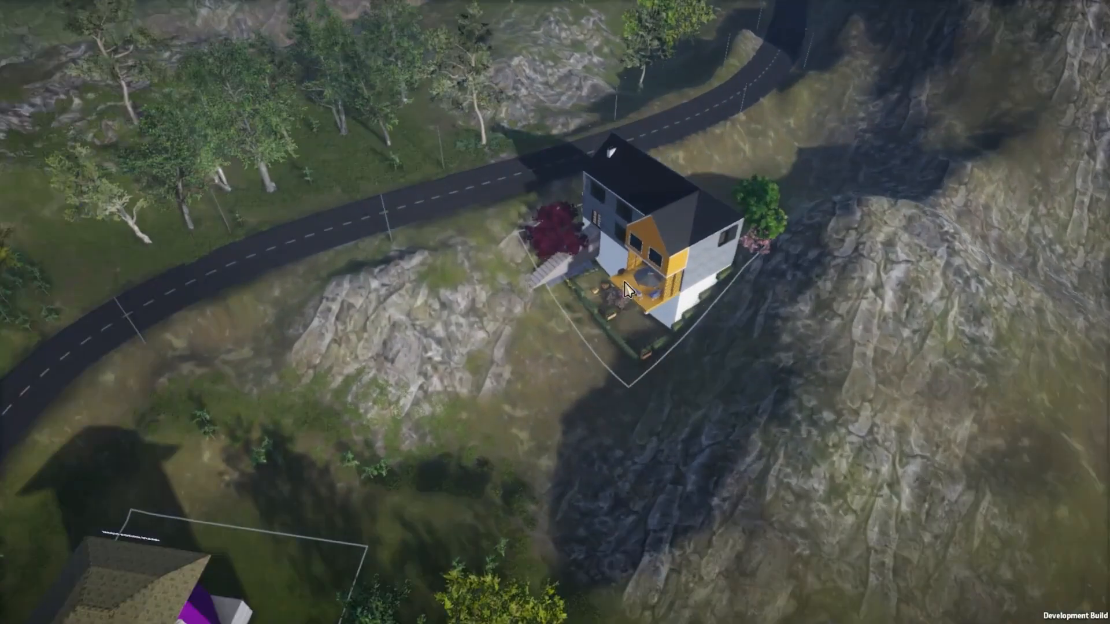
pyautogui.scroll(5, 627, 290)
pyautogui.scroll(-3, 595, 293)
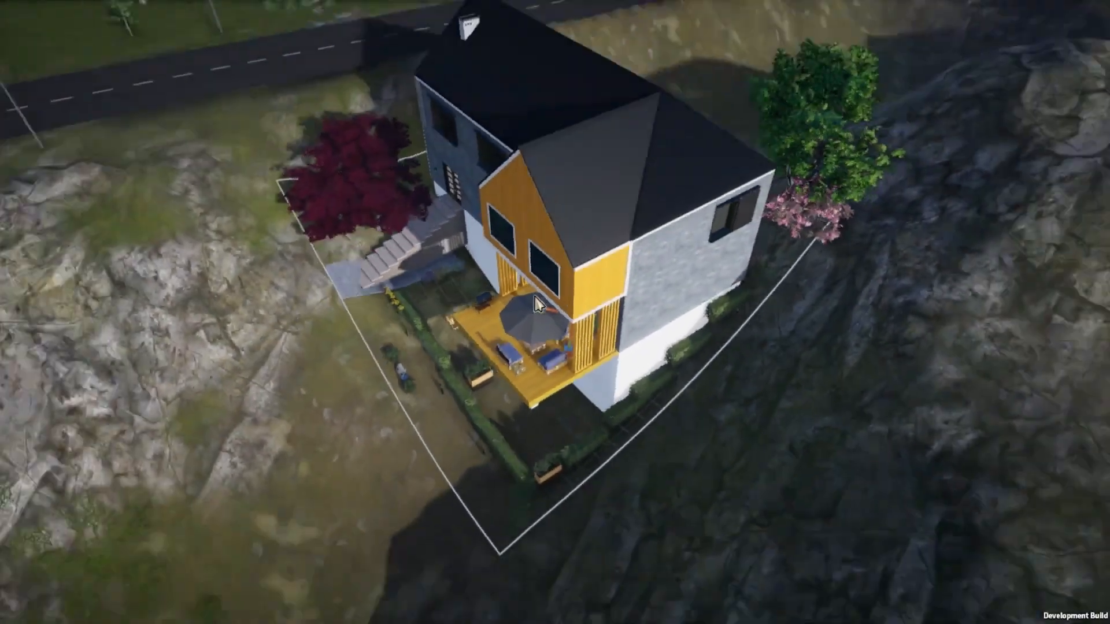
pyautogui.scroll(-5, 539, 304)
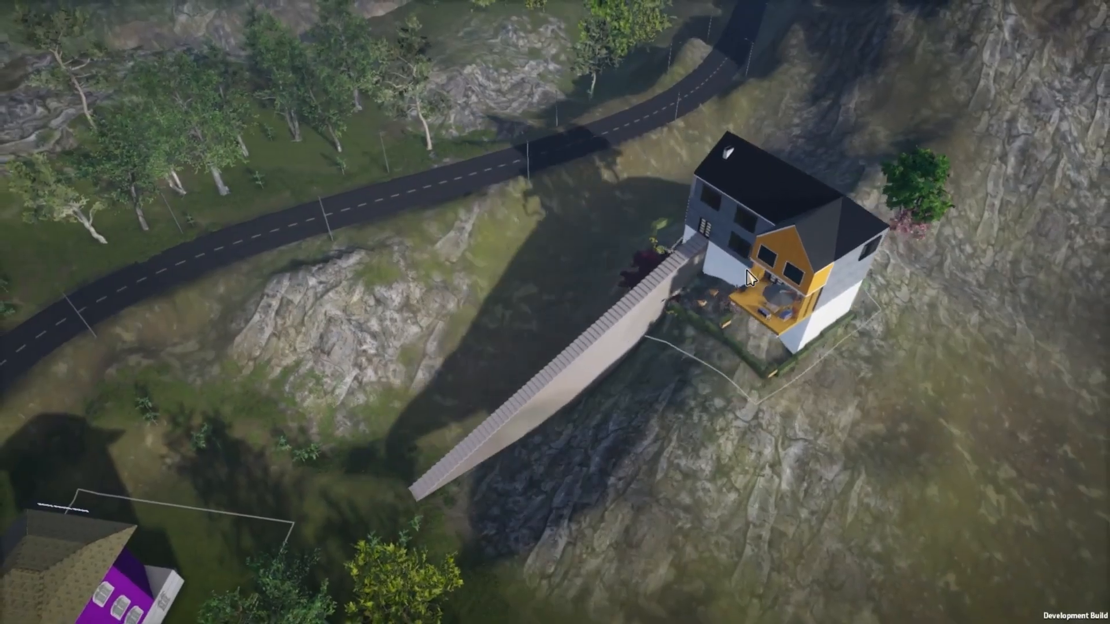
pyautogui.scroll(-2, 750, 271)
pyautogui.press('d')
pyautogui.scroll(2, 774, 223)
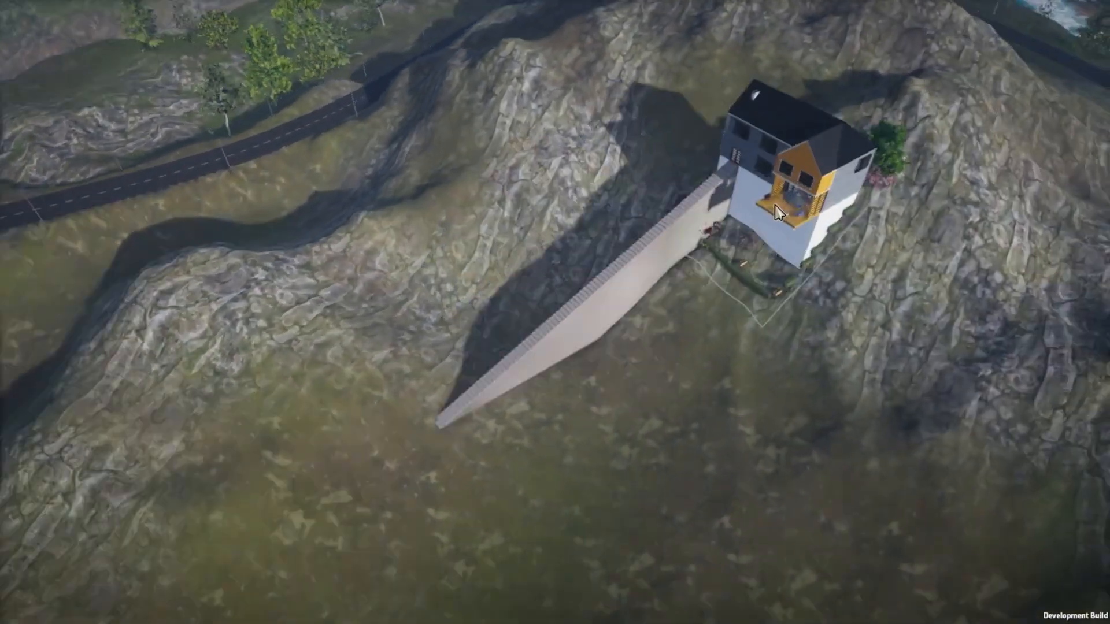
pyautogui.press('w')
pyautogui.press('d')
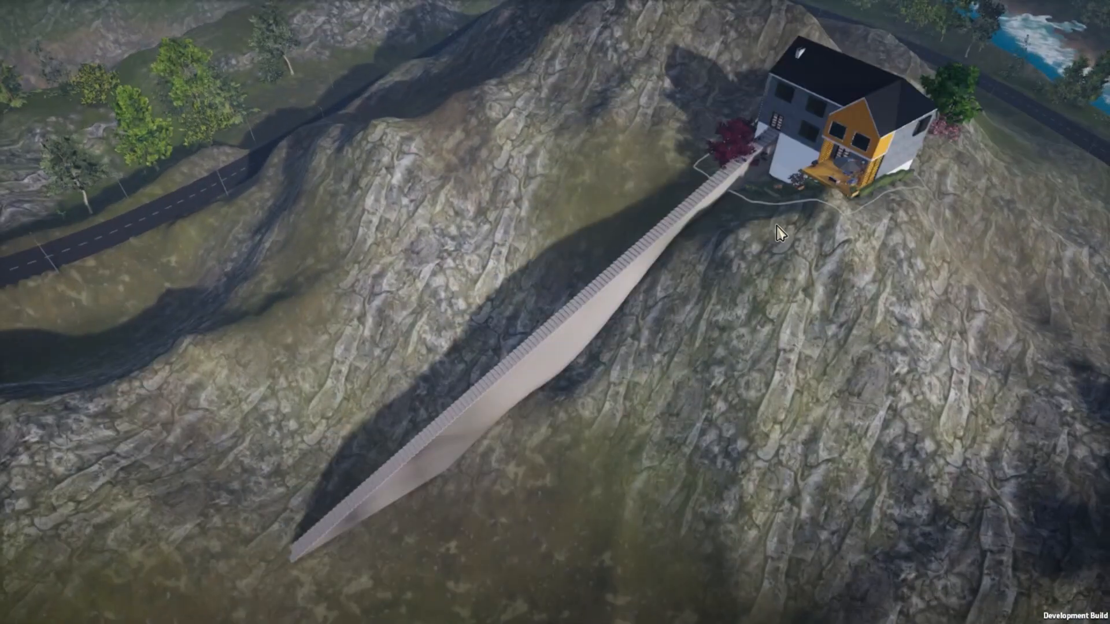
pyautogui.press('w')
pyautogui.press('d')
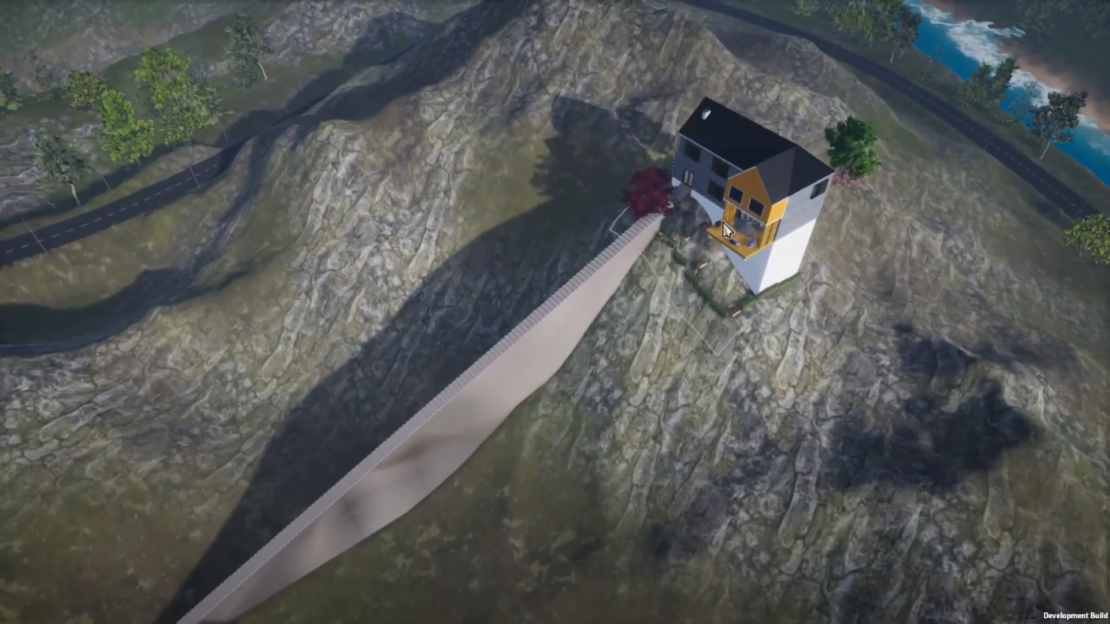
pyautogui.click(727, 232)
# - Examine how Barn House B_2, its foundation and its long staircase sit on the mountain slope
pyautogui.press('s')
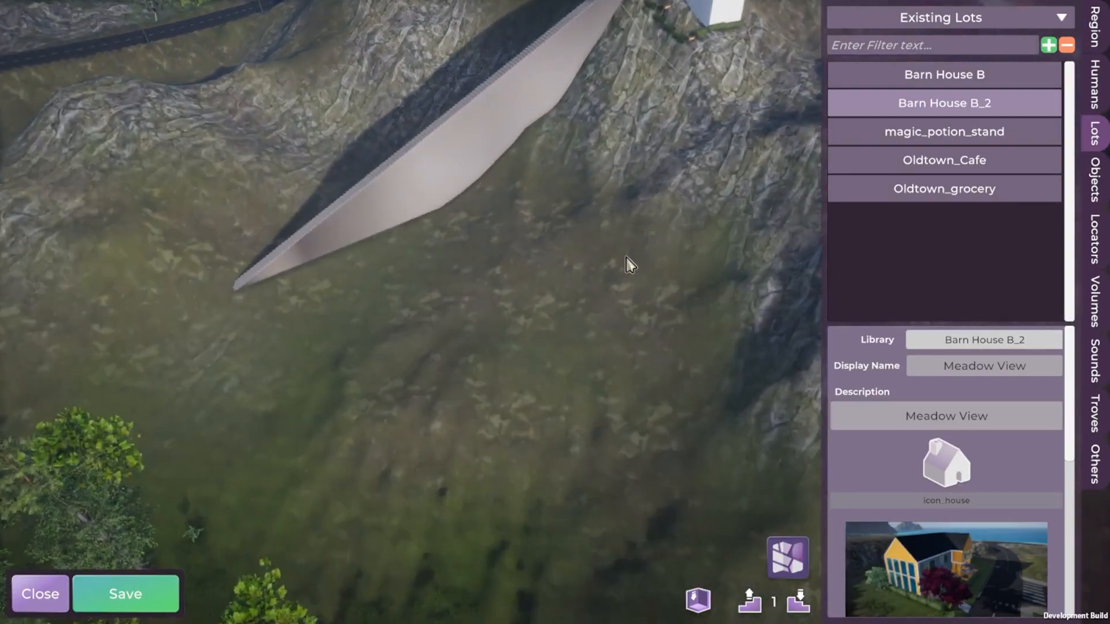
pyautogui.press('w')
pyautogui.scroll(3, 580, 307)
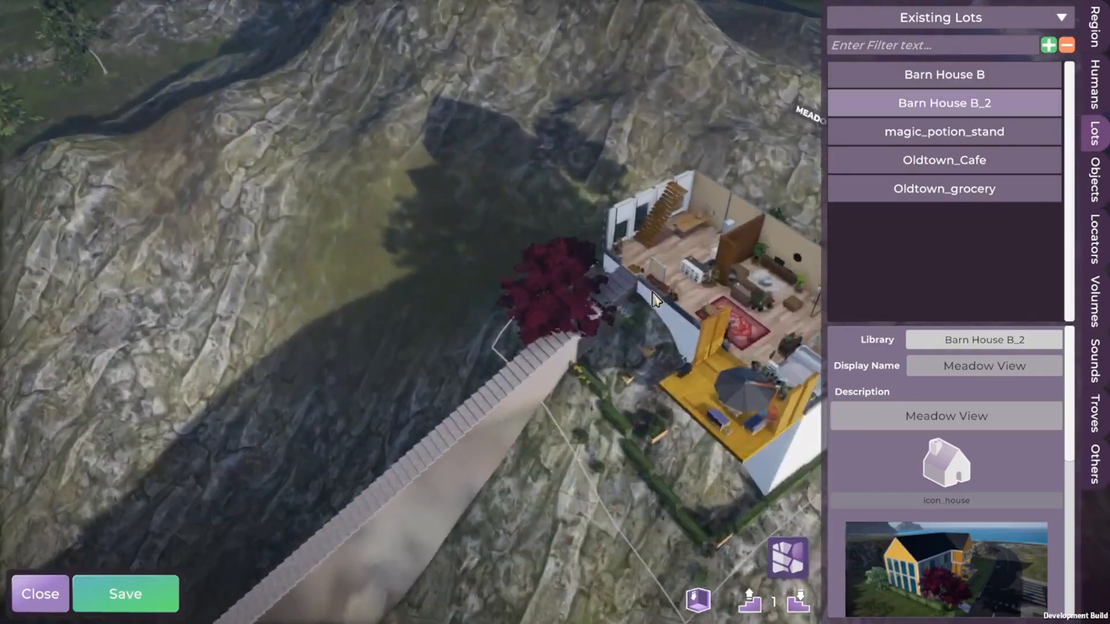
pyautogui.press('s')
pyautogui.moveTo(580, 306); pyautogui.dragTo(640, 204, button='right')
pyautogui.press('s')
pyautogui.scroll(3, 483, 258)
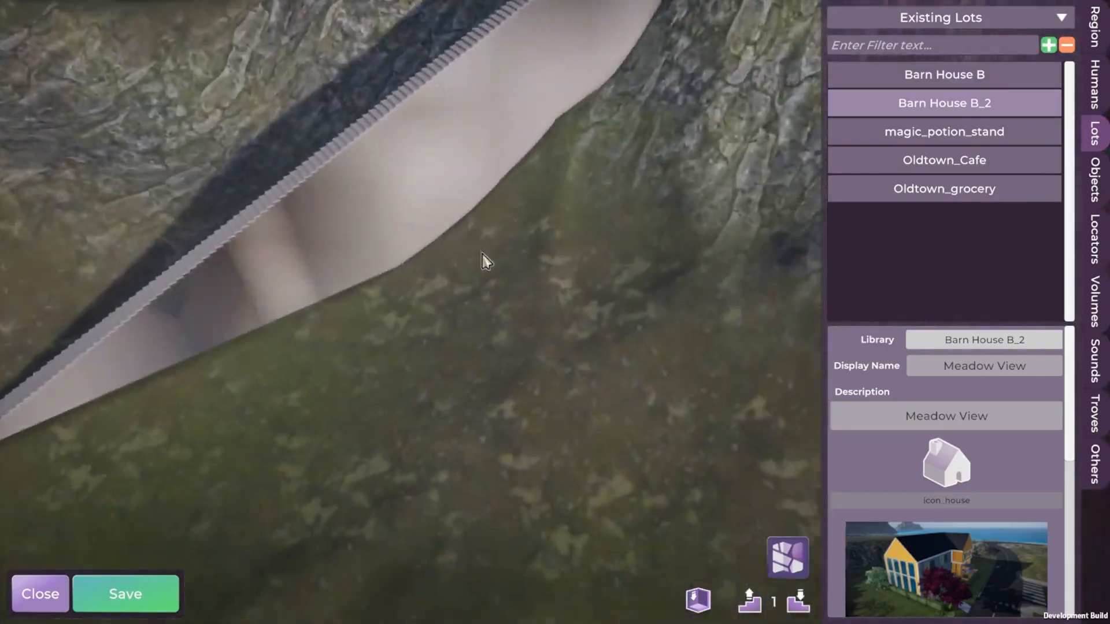
pyautogui.scroll(-3, 386, 324)
pyautogui.scroll(3, 439, 399)
pyautogui.press('w')
pyautogui.press('w')
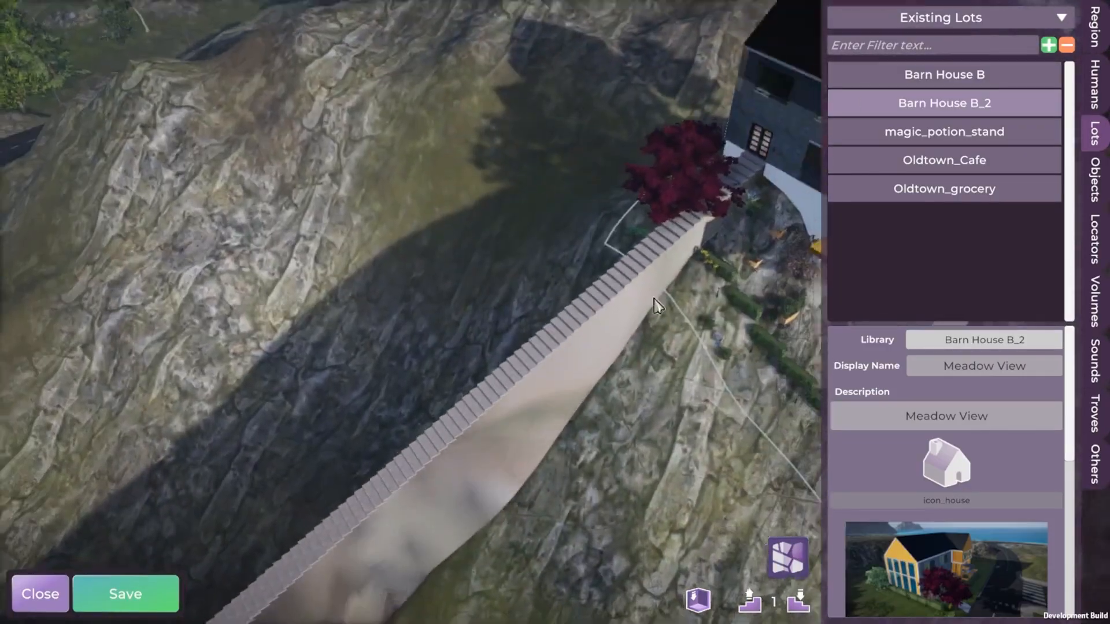
pyautogui.moveTo(483, 366); pyautogui.dragTo(611, 372, button='middle')
pyautogui.press('d')
pyautogui.press('s')
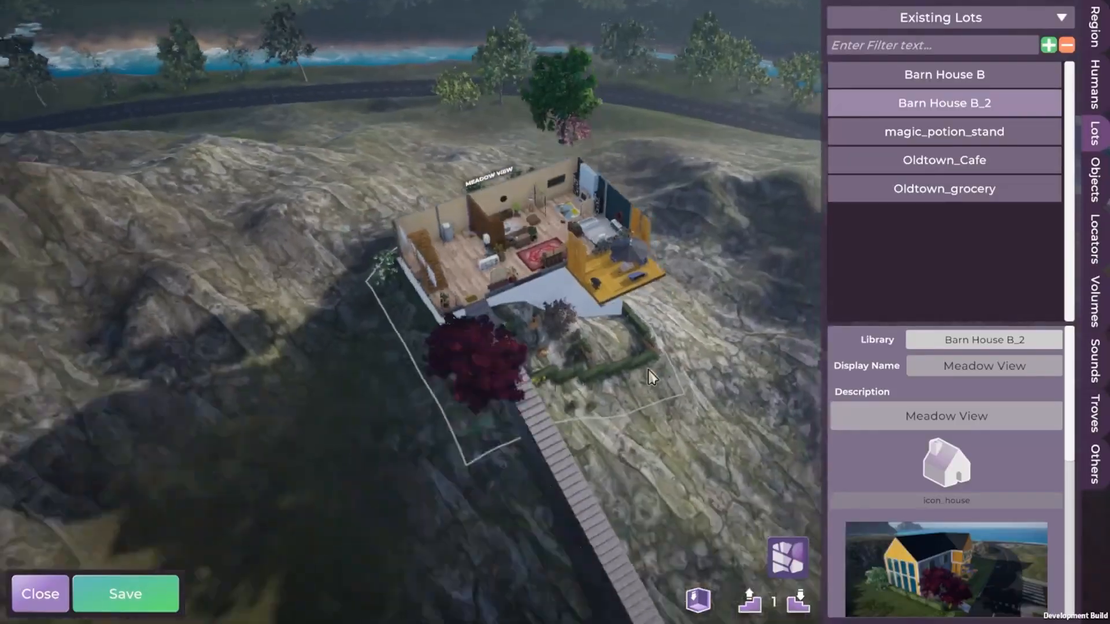
pyautogui.press('d')
pyautogui.press('s')
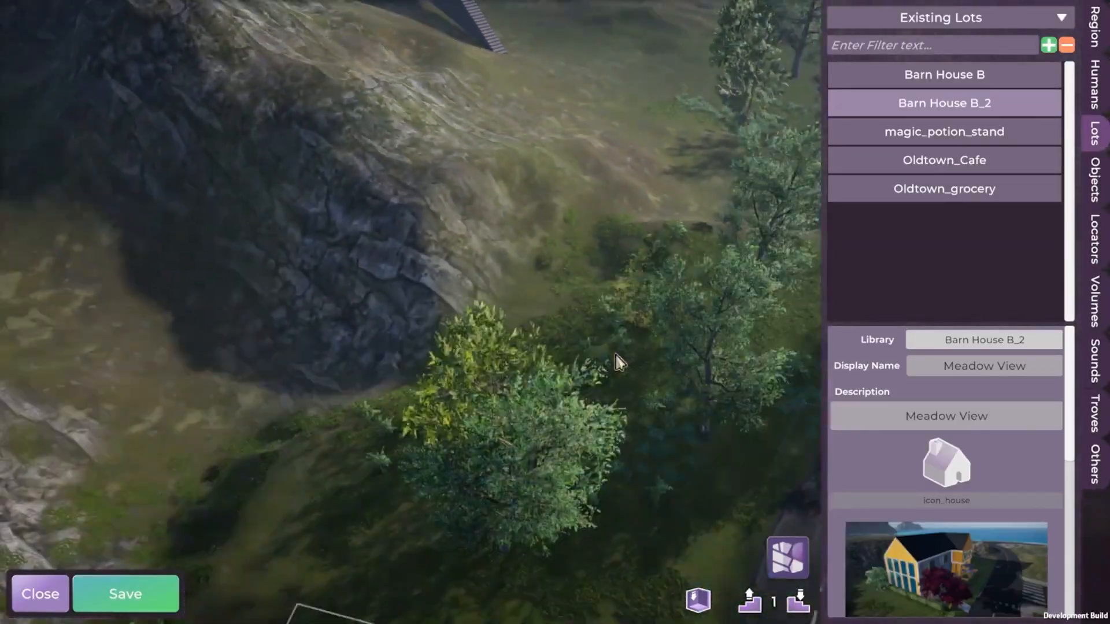
# - Open the list of placeable objects and browse its couch, arcade and armchair entries over the town area
pyautogui.press('w')
pyautogui.moveTo(505, 107); pyautogui.dragTo(743, 236, button='middle')
pyautogui.press('w')
pyautogui.press('w')
pyautogui.press('w')
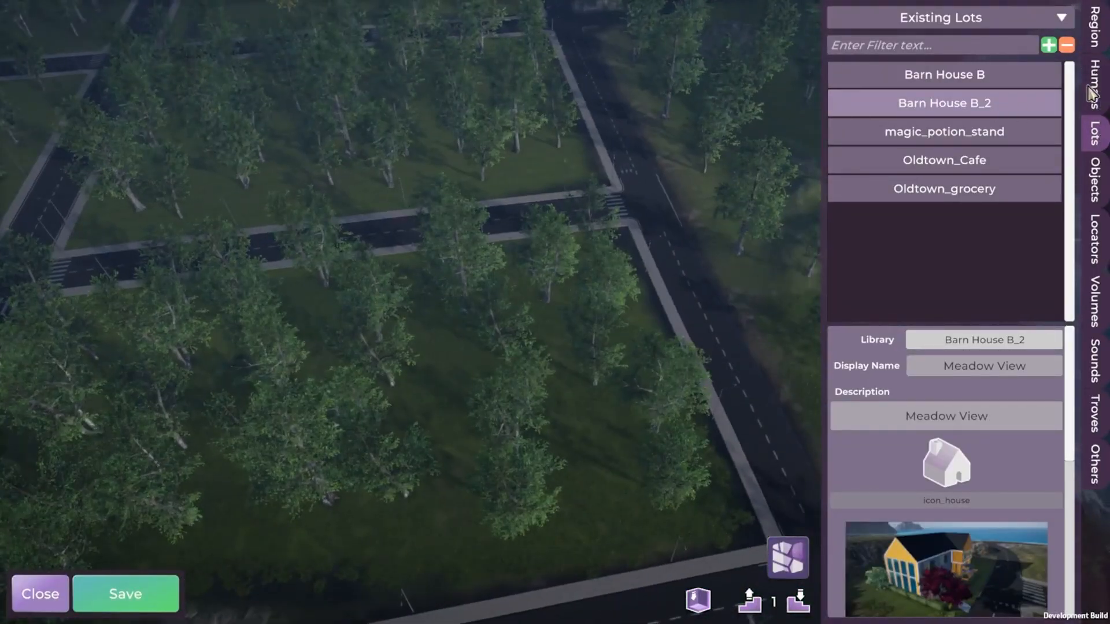
pyautogui.click(1091, 184)
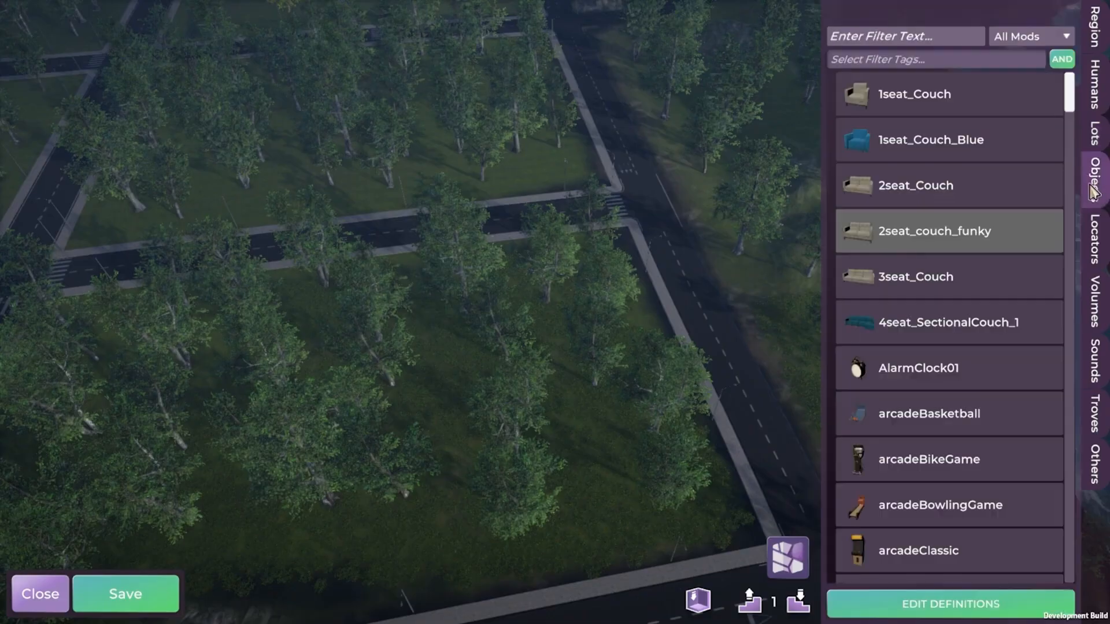
pyautogui.scroll(-15, 931, 303)
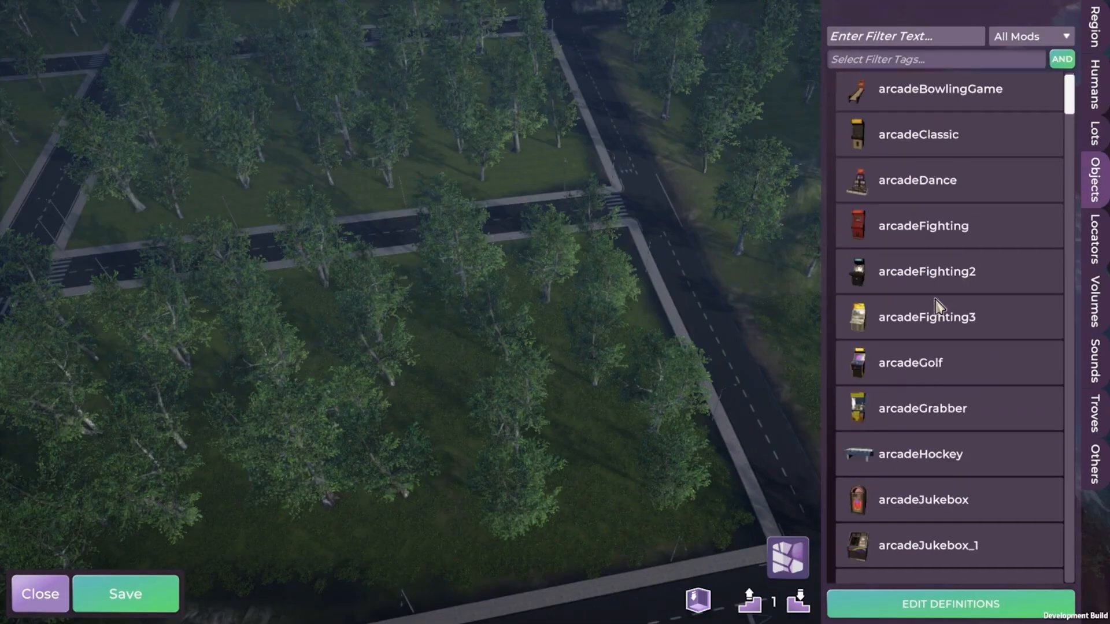
pyautogui.scroll(2, 675, 278)
pyautogui.press('w')
pyautogui.press('a')
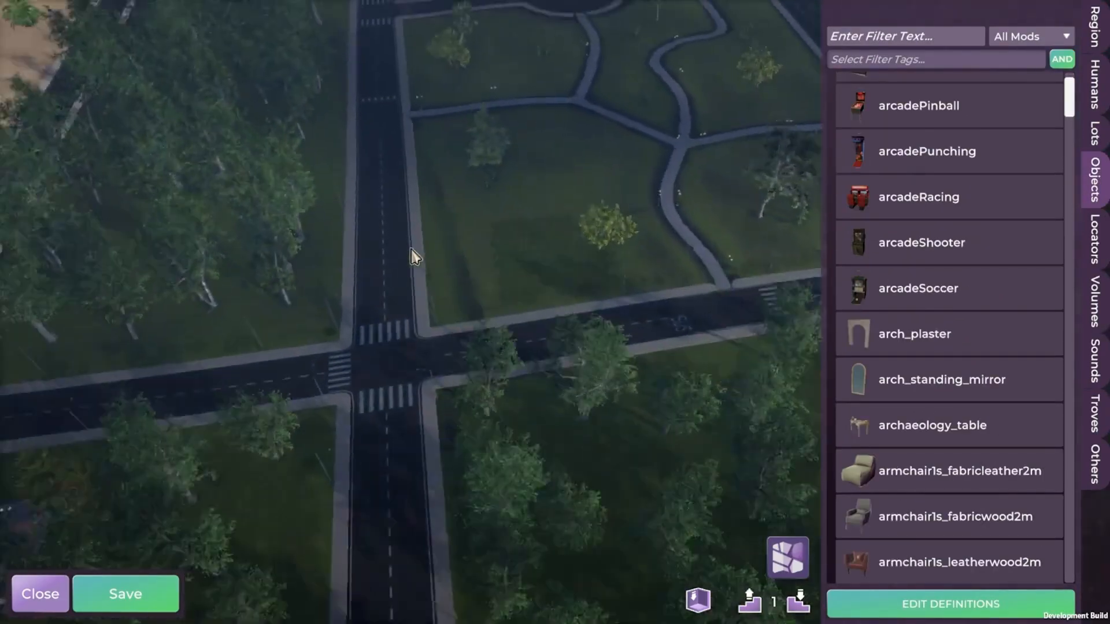
# - Try to place the arcadeRacing machine beside the cobblestone path junction in the flower park
pyautogui.scroll(10, 495, 254)
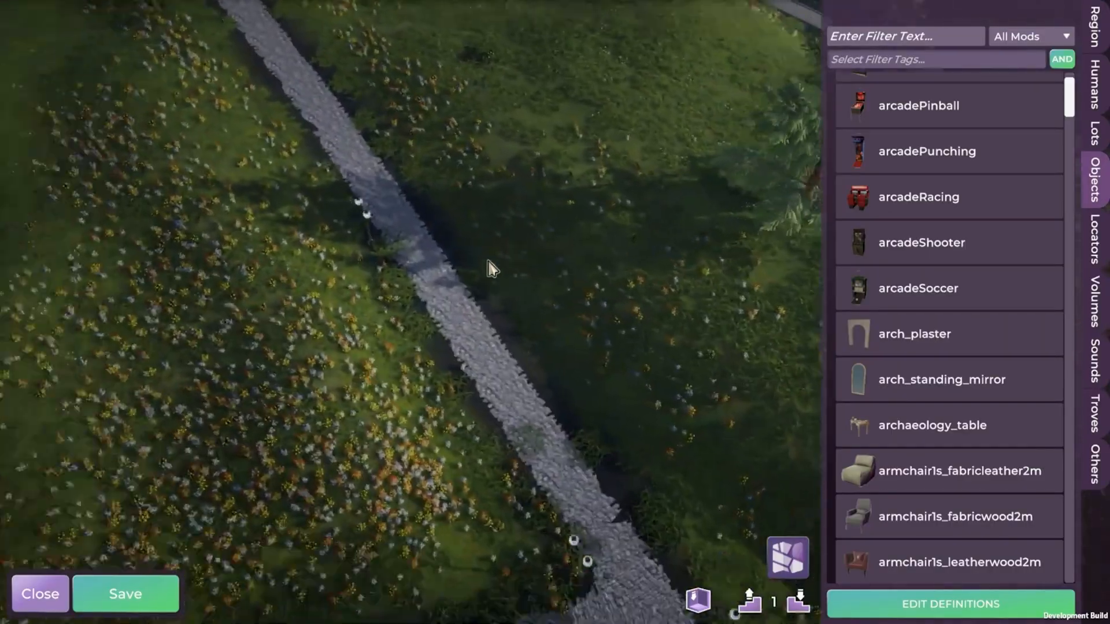
pyautogui.press('s')
pyautogui.moveTo(492, 268); pyautogui.dragTo(472, 336, button='middle')
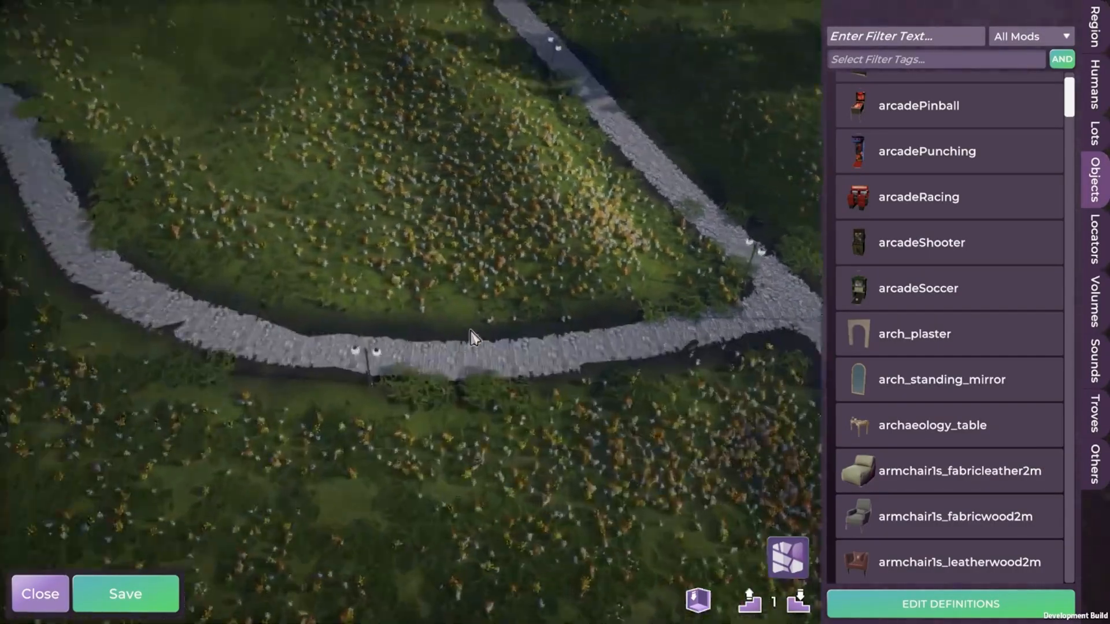
pyautogui.scroll(3, 472, 336)
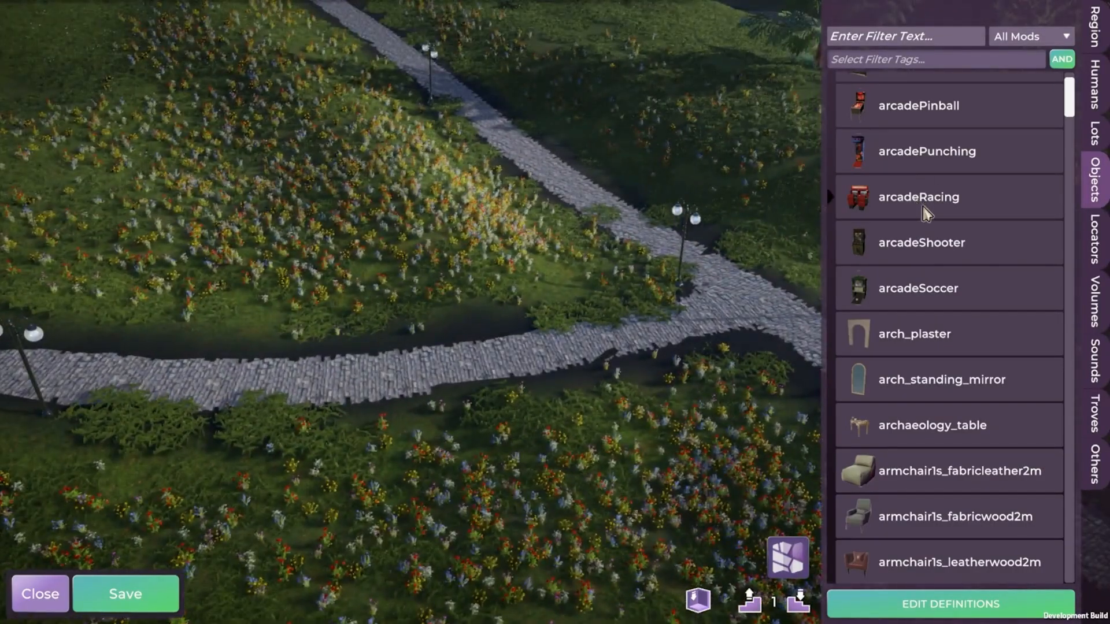
pyautogui.click(923, 209)
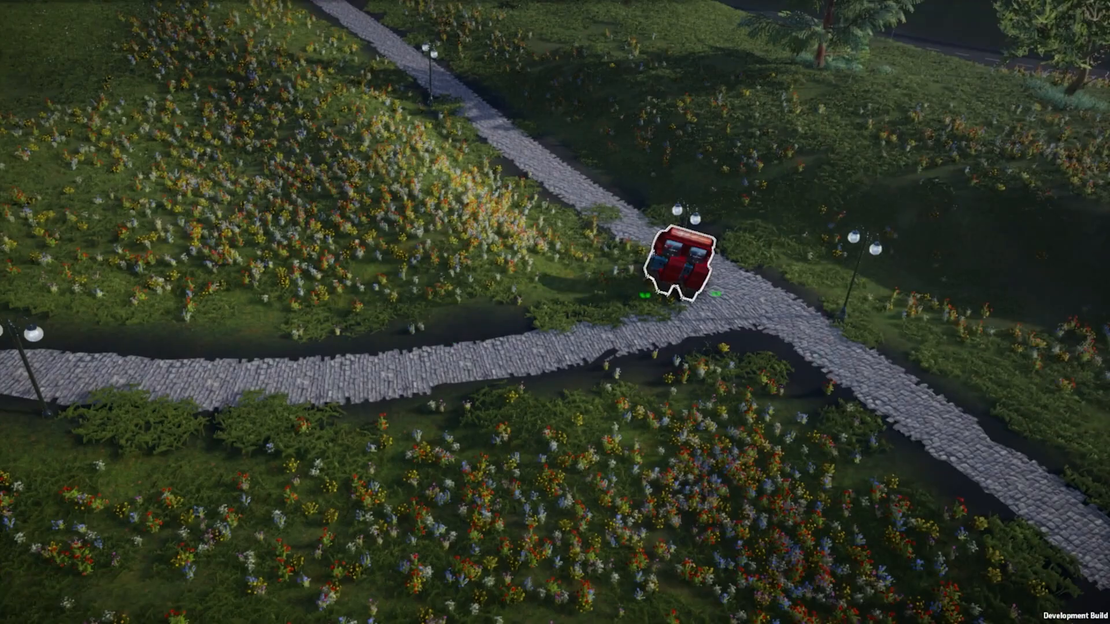
pyautogui.click(608, 280)
# - Browse the armchair, bar club and bathroom objects and filter the object list by the Sign tag
pyautogui.scroll(-5, 933, 306)
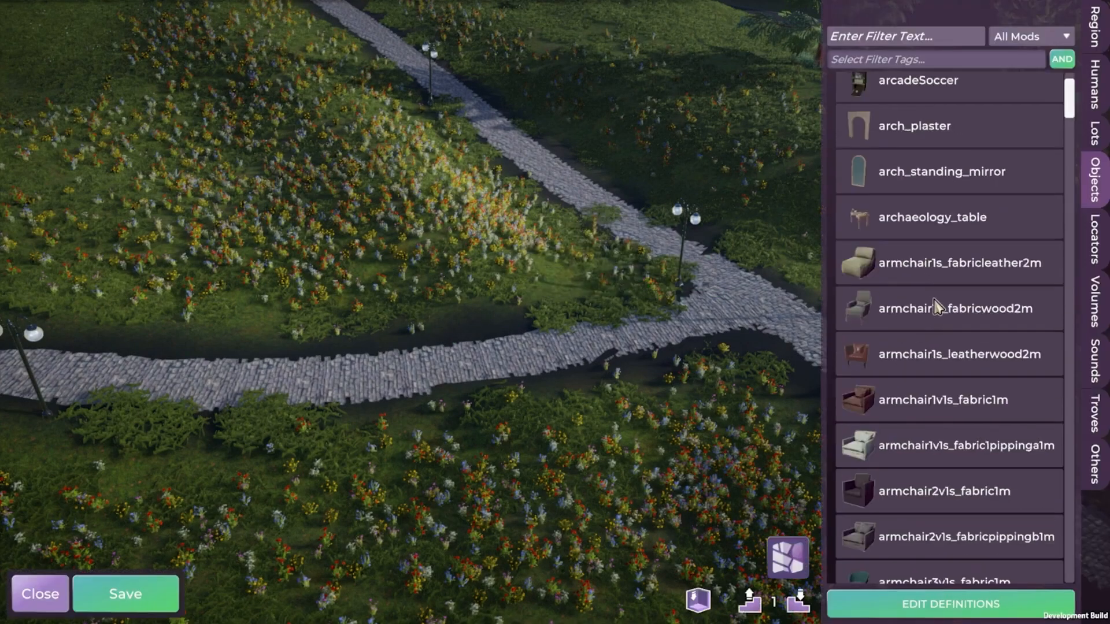
pyautogui.scroll(-10, 921, 310)
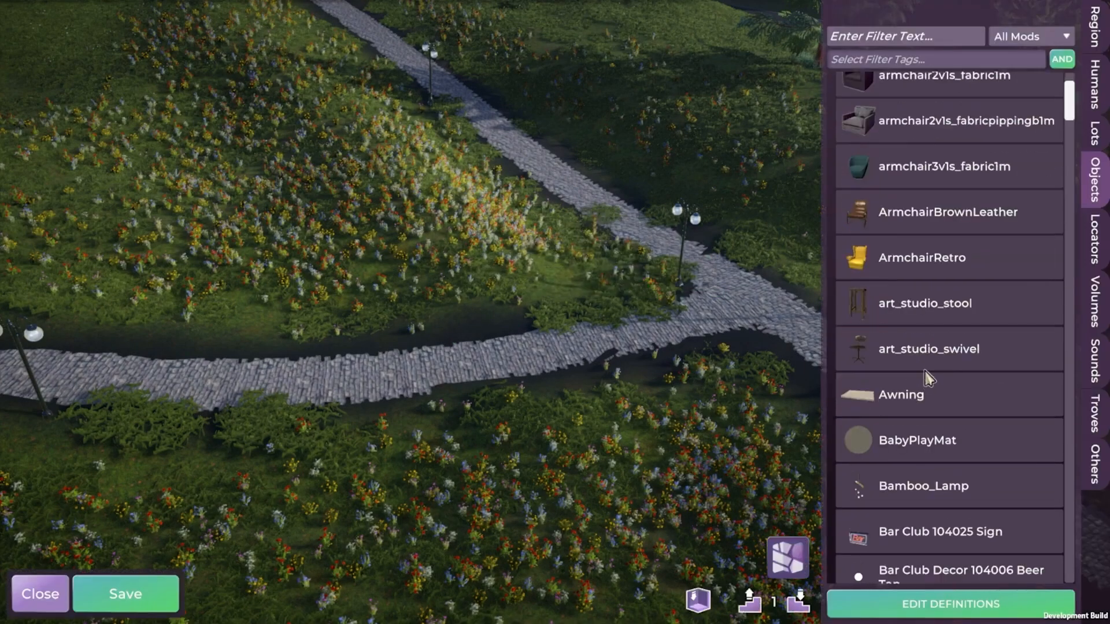
pyautogui.scroll(-9, 960, 432)
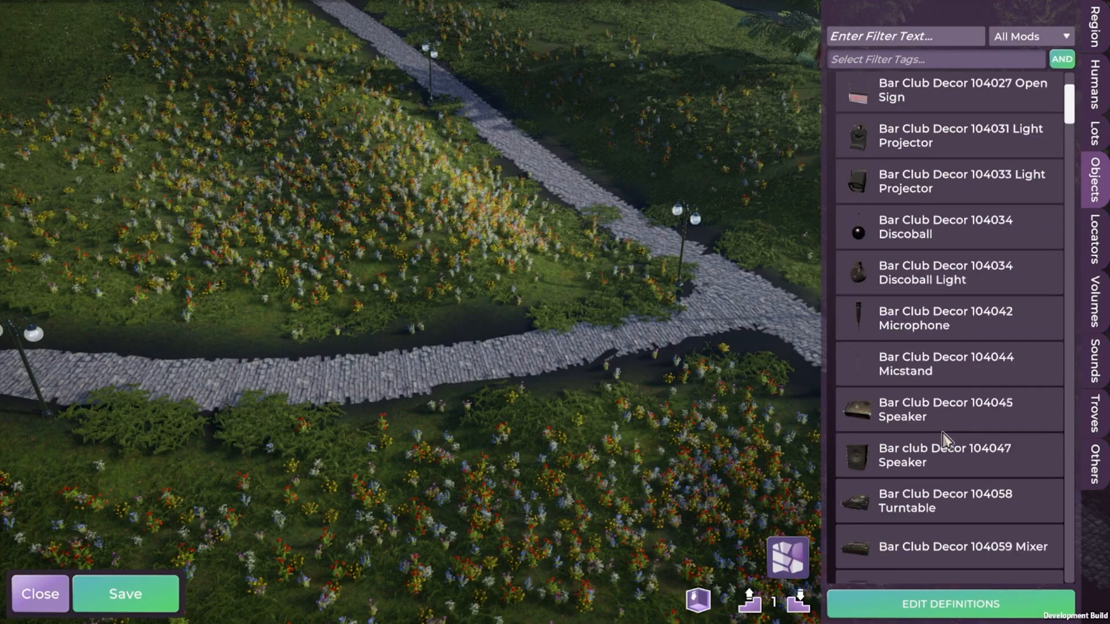
pyautogui.click(882, 65)
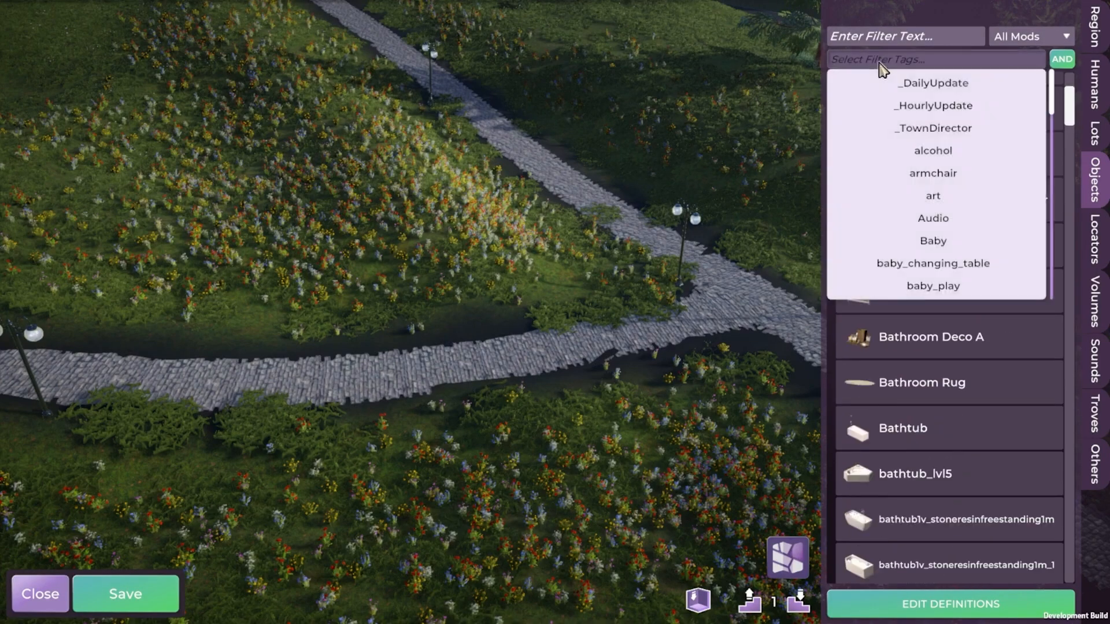
pyautogui.write('sign')
pyautogui.click(925, 84)
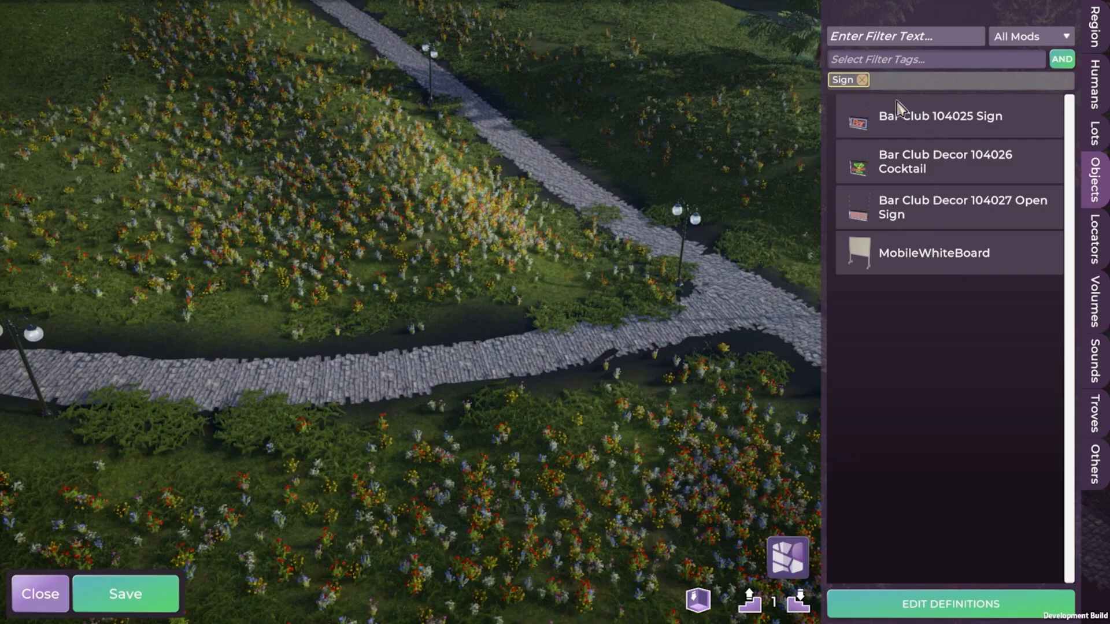
# - Replace the tag filter with a text search for "constru" and place a construction_sign at the park's cobblestone path junction
pyautogui.click(863, 79)
pyautogui.click(910, 42)
pyautogui.write('constru')
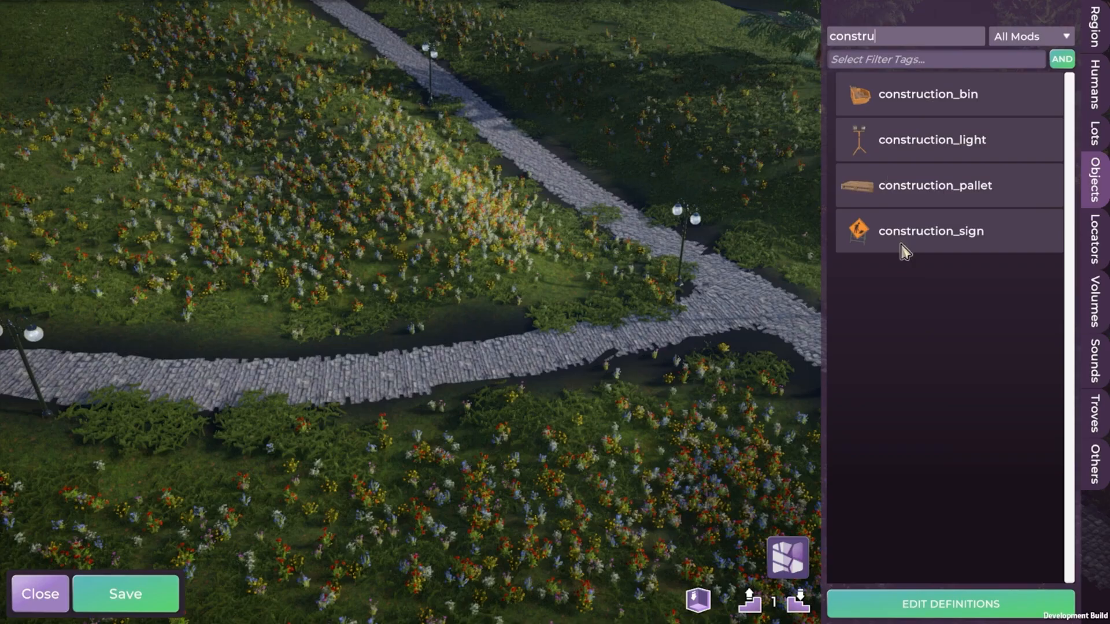
pyautogui.click(905, 249)
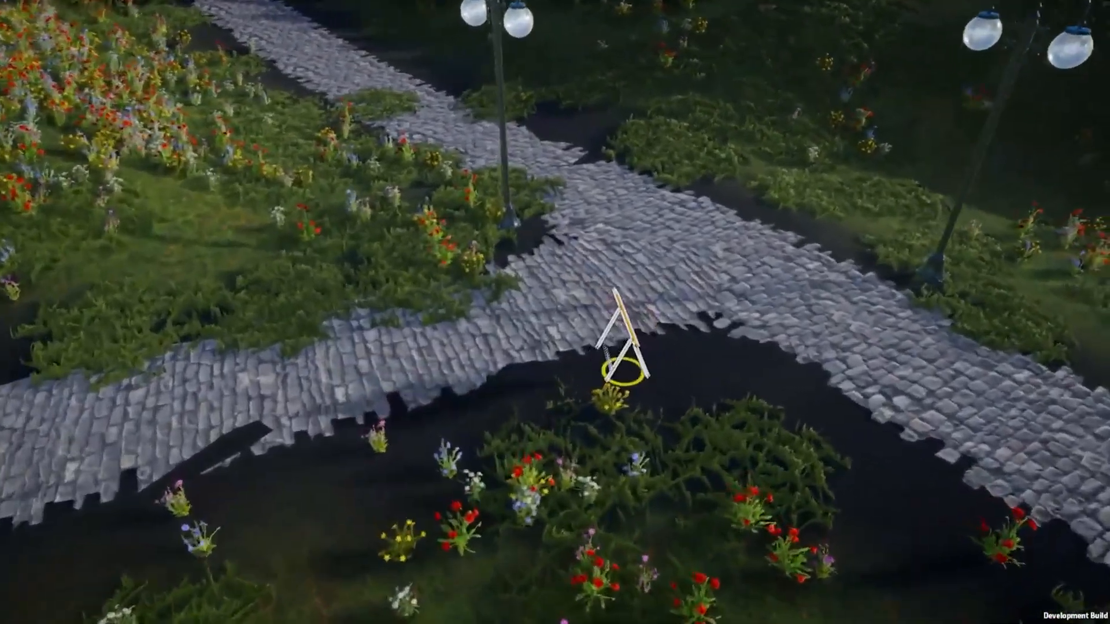
pyautogui.click(716, 347)
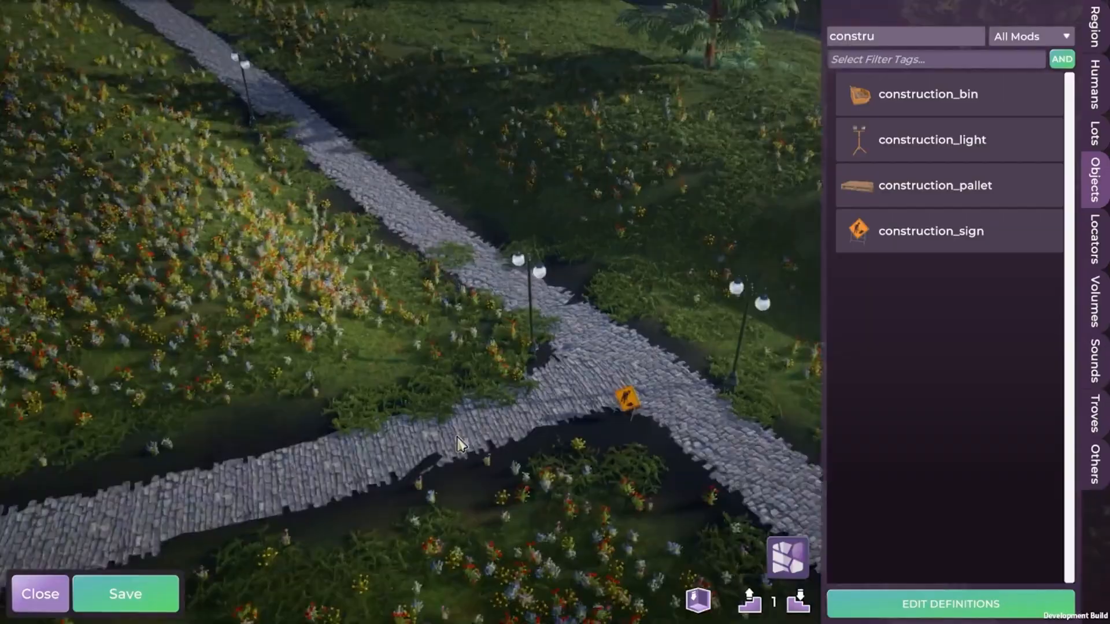
# - Find an open grassy slope beyond the park and filter the object list by "bush"
pyautogui.moveTo(461, 445); pyautogui.dragTo(624, 338, button='middle')
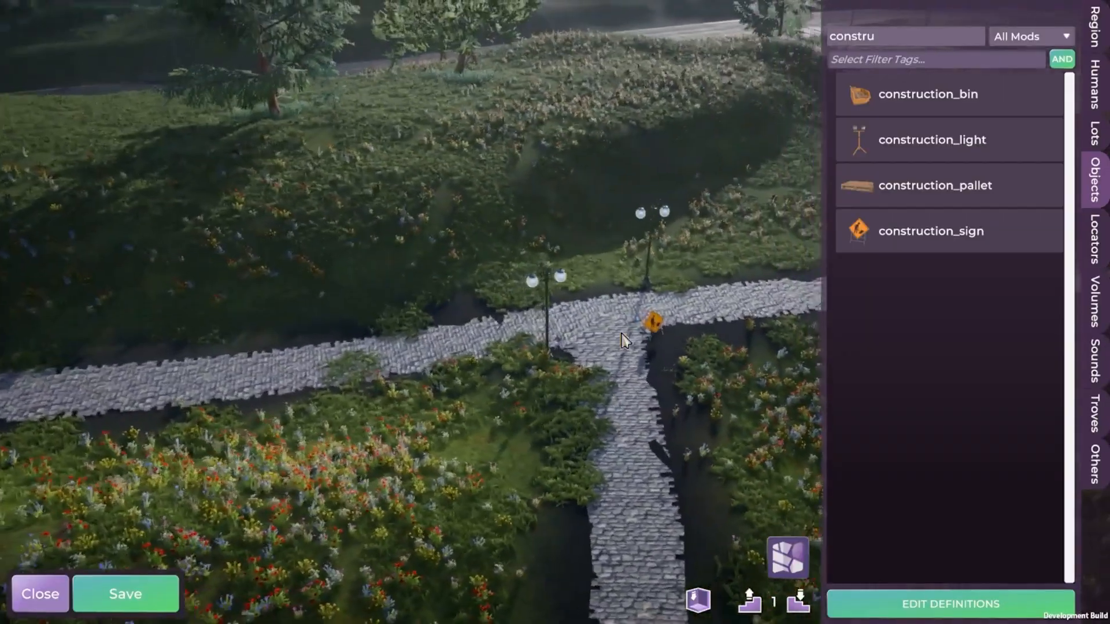
pyautogui.press('d')
pyautogui.scroll(-5, 618, 359)
pyautogui.press('d')
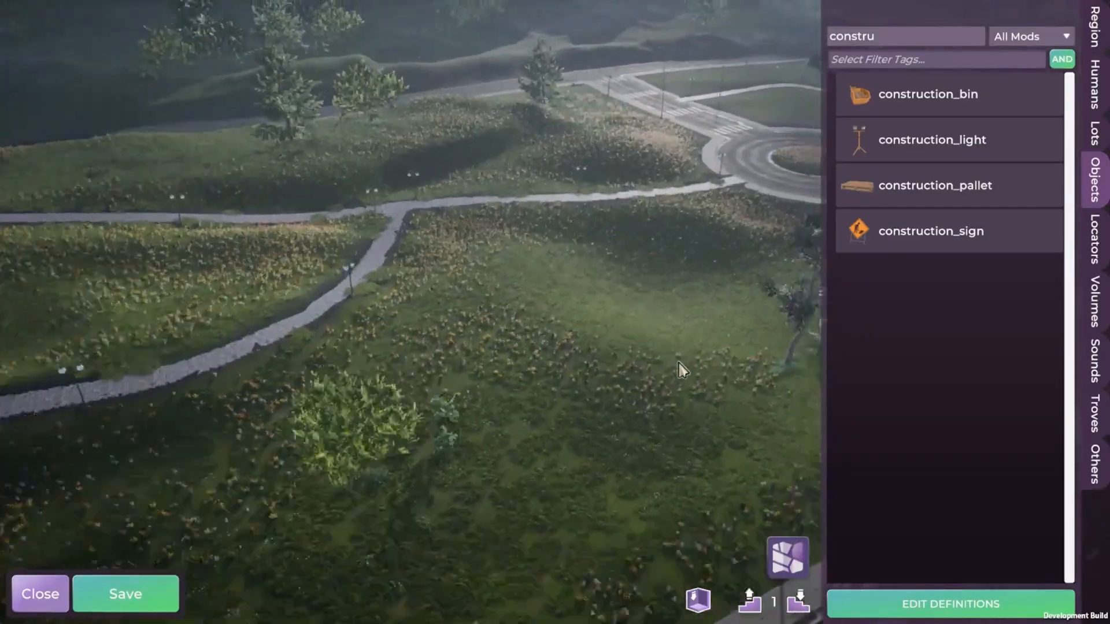
pyautogui.press('w')
pyautogui.press('a')
pyautogui.press('w')
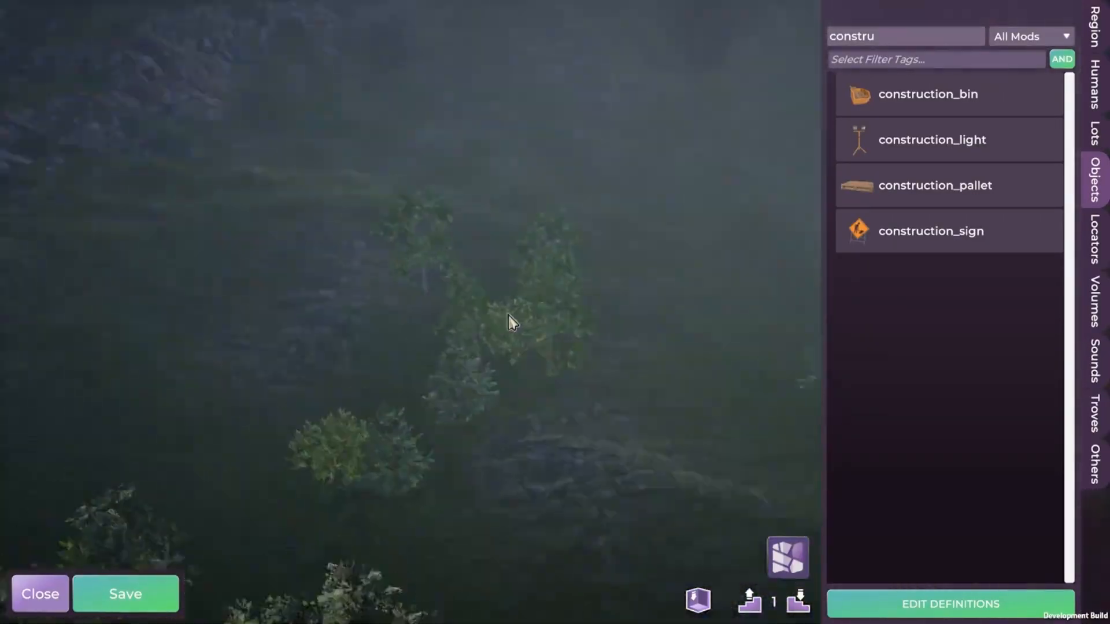
pyautogui.press('a')
pyautogui.scroll(3, 514, 322)
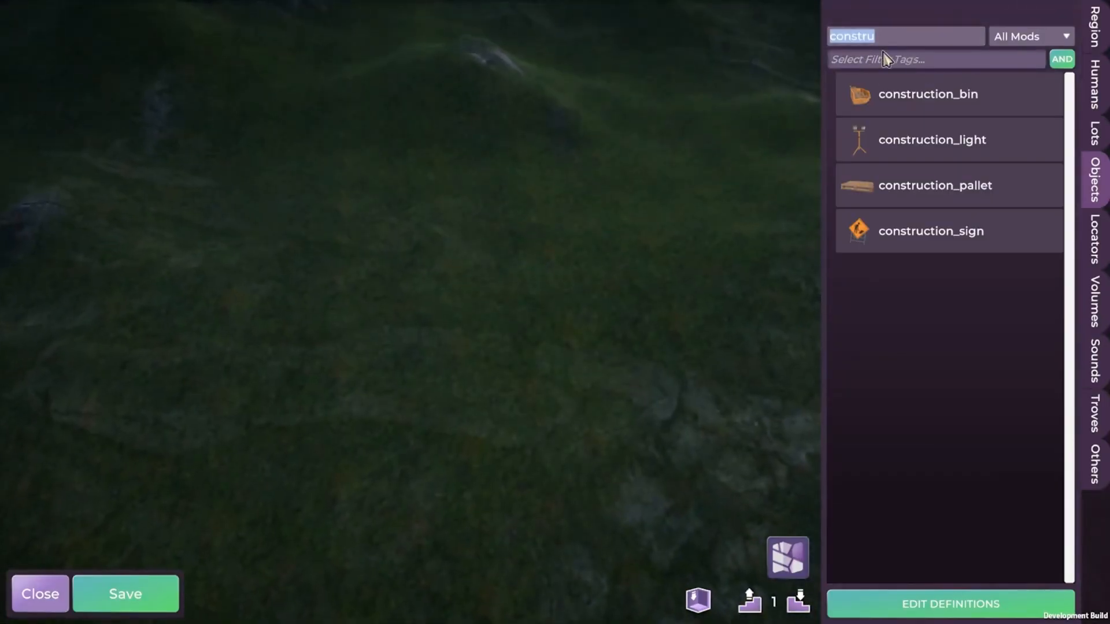
pyautogui.write('bush')
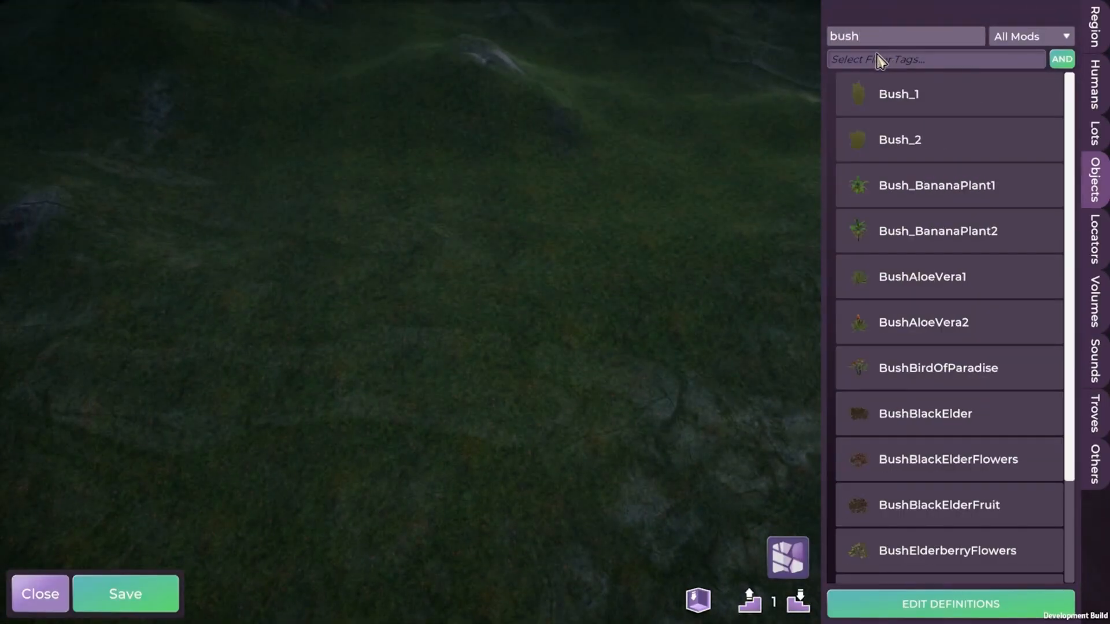
pyautogui.scroll(-3, 945, 414)
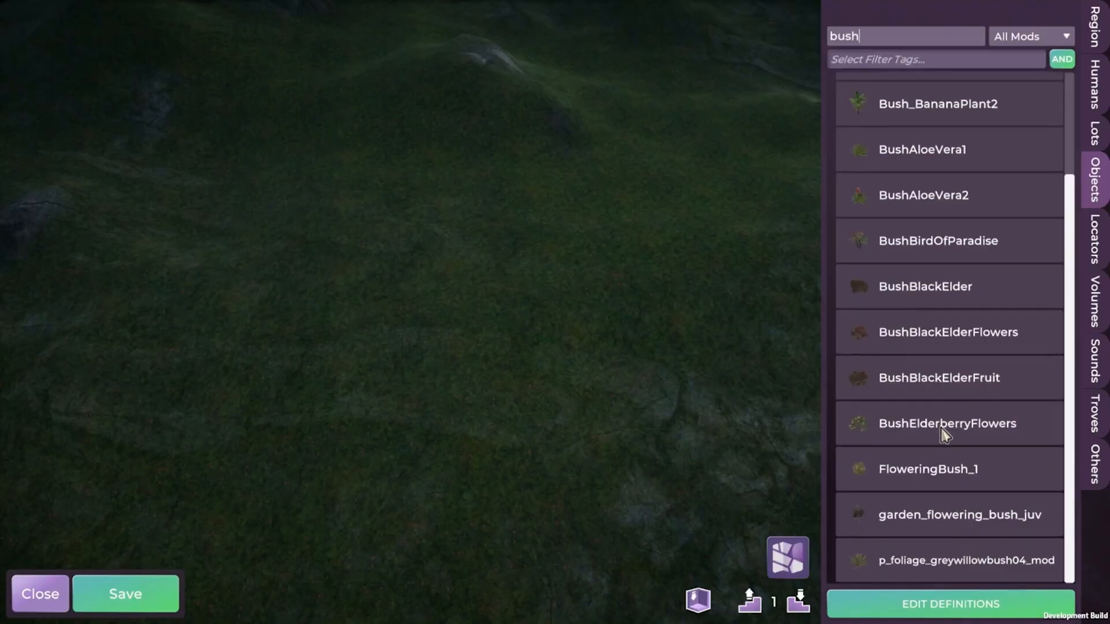
# - Place a BushElderberryFlowers on the open grass near the rocky outcrop between the trees
pyautogui.click(947, 433)
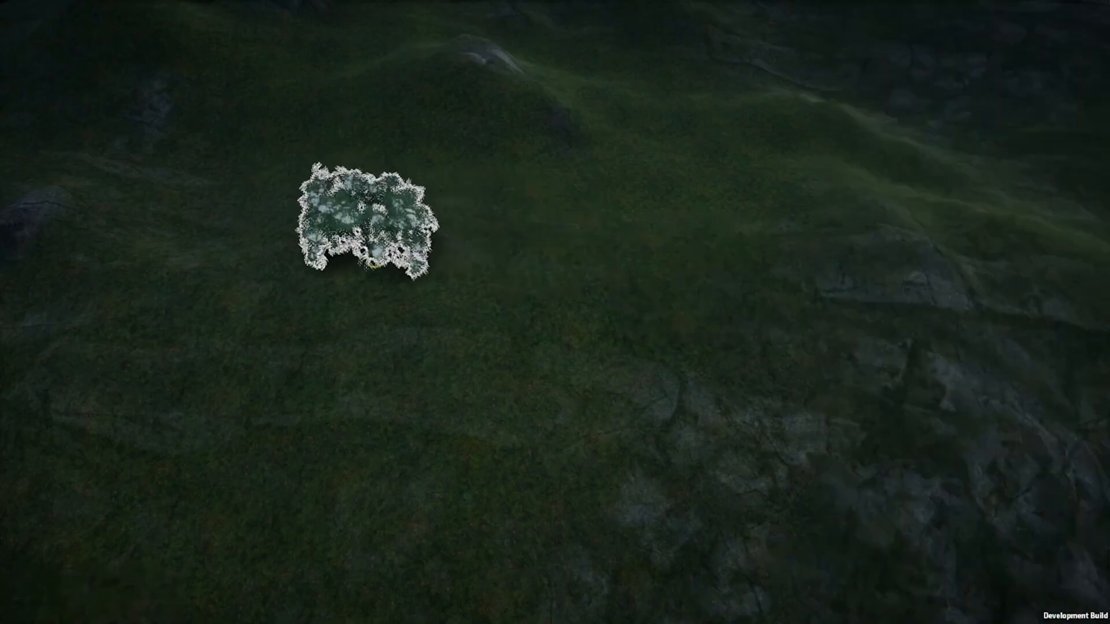
pyautogui.press('d')
pyautogui.press('s')
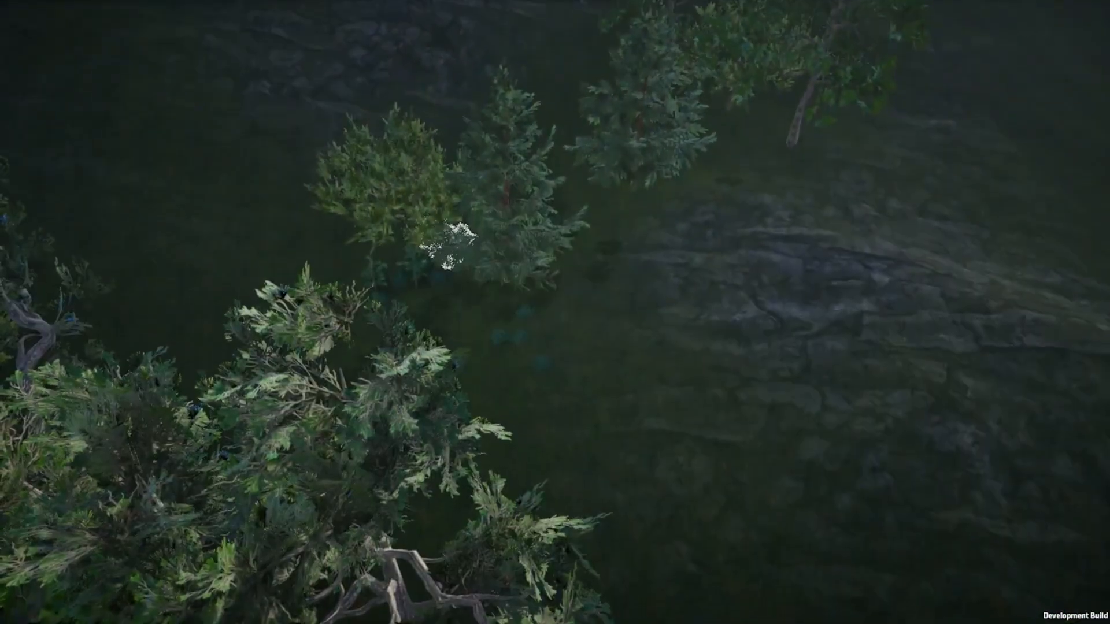
pyautogui.press('d')
pyautogui.press('s')
pyautogui.press('w')
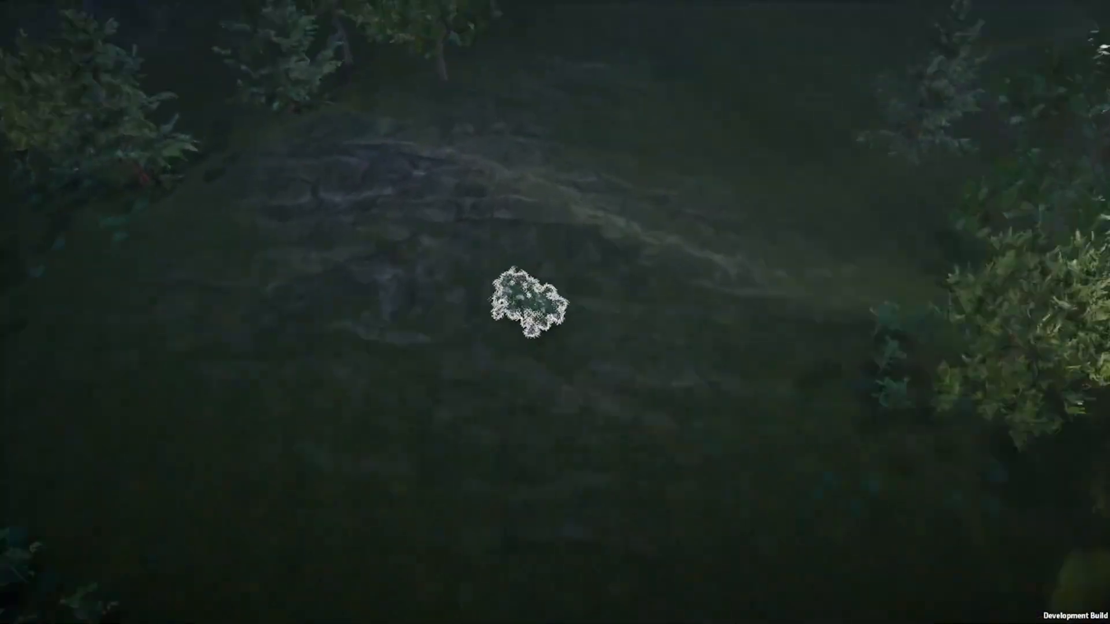
pyautogui.scroll(6, 528, 300)
pyautogui.click(537, 264)
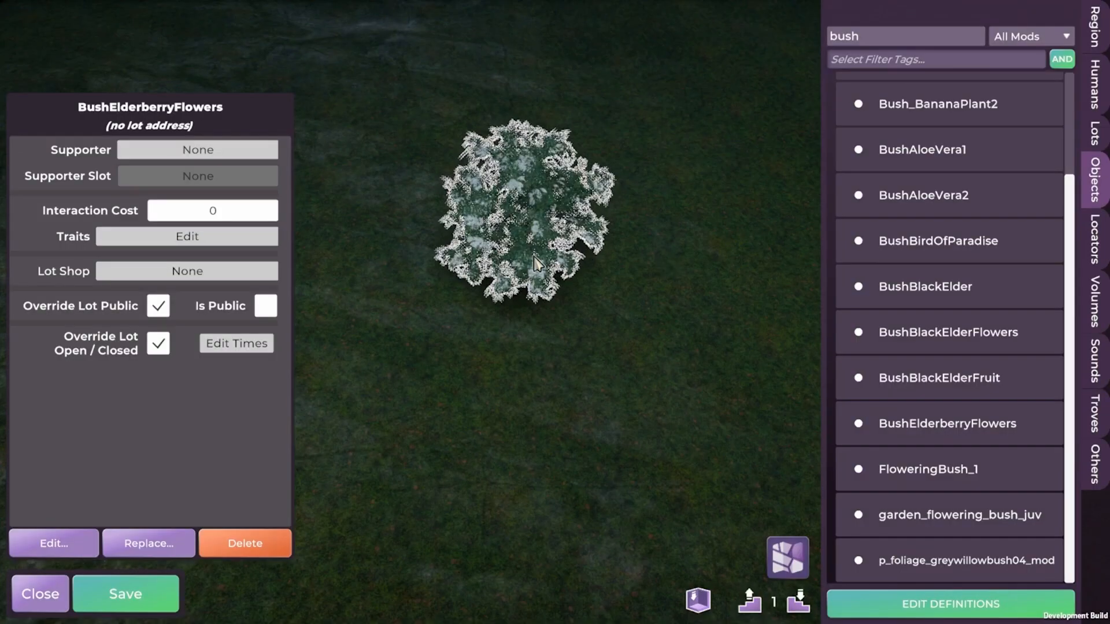
# - Examine the placed BushElderberryFlowers' settings and its Move, Delete, Edit Definition and Specialize options
pyautogui.press('d')
pyautogui.click(382, 223)
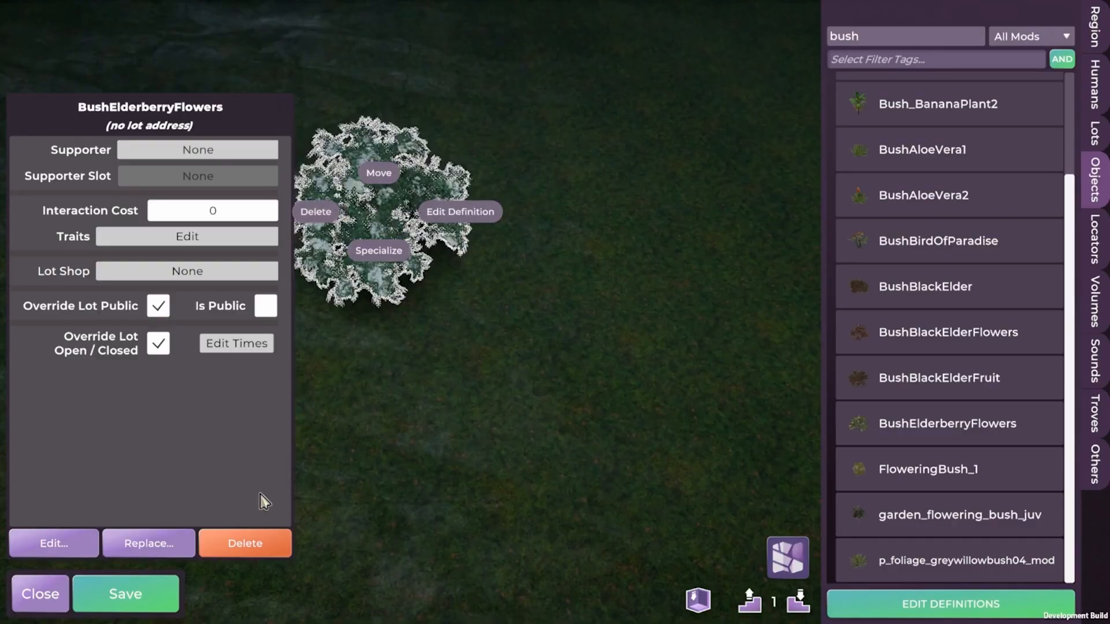
pyautogui.press('a')
pyautogui.press('w')
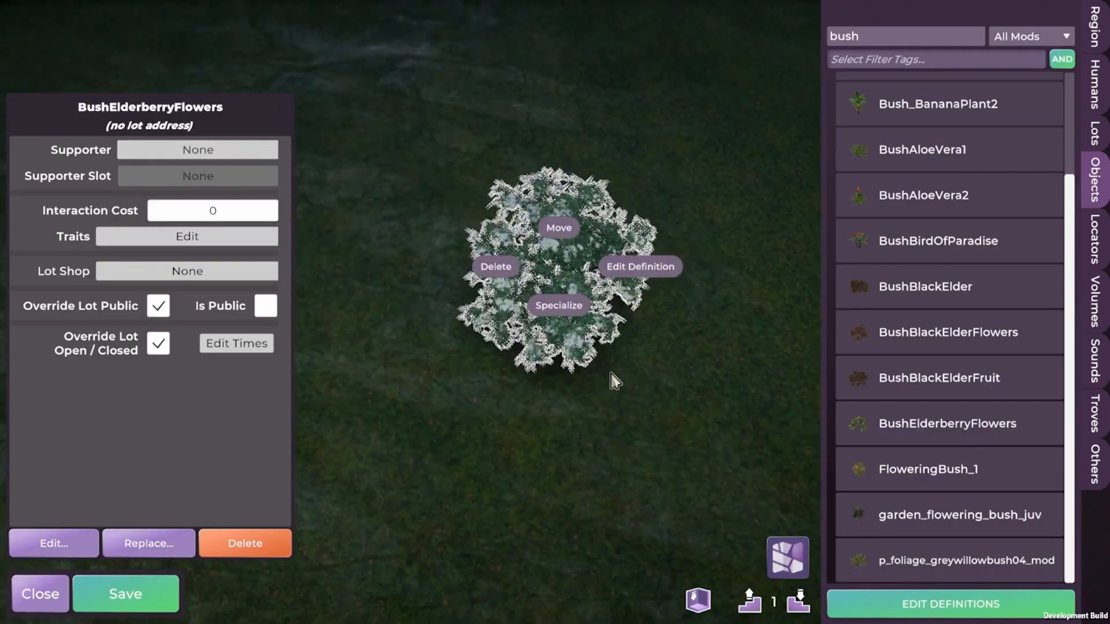
pyautogui.press('d')
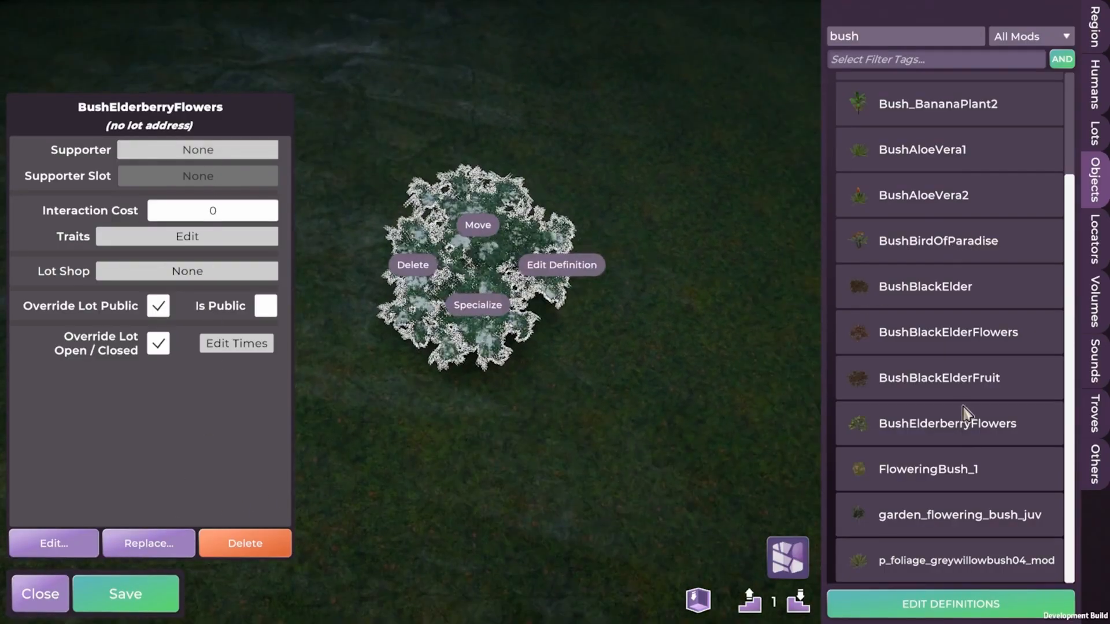
# - Place two more BushElderberryFlowers next to the first one, rotated so they form an arc
pyautogui.click(948, 424)
pyautogui.moveTo(647, 249); pyautogui.dragTo(674, 268)
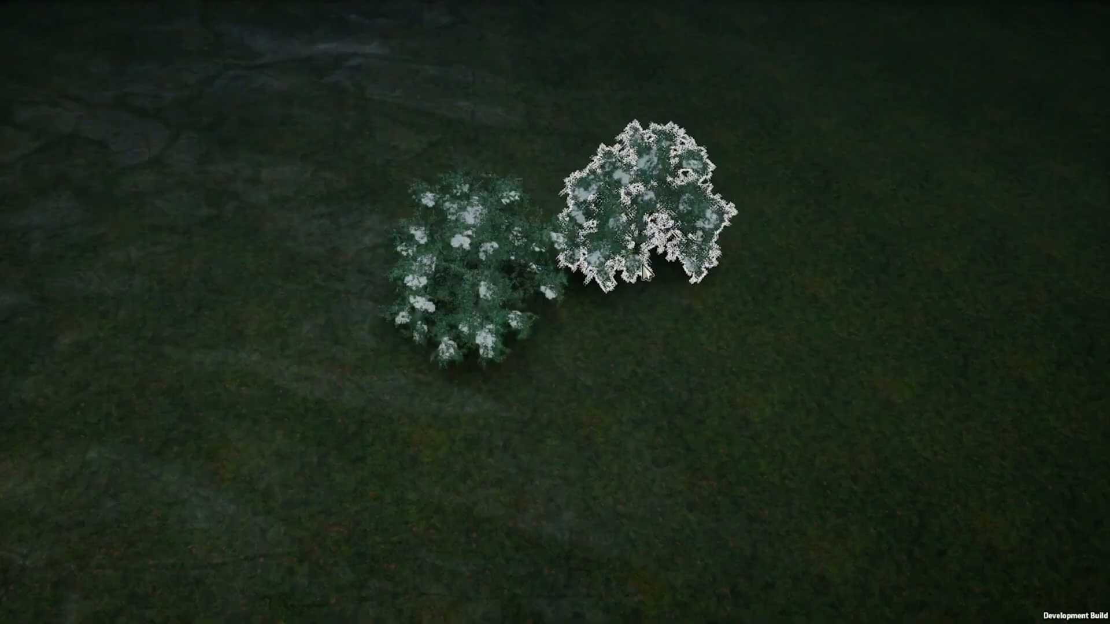
pyautogui.press('d')
pyautogui.click(950, 412)
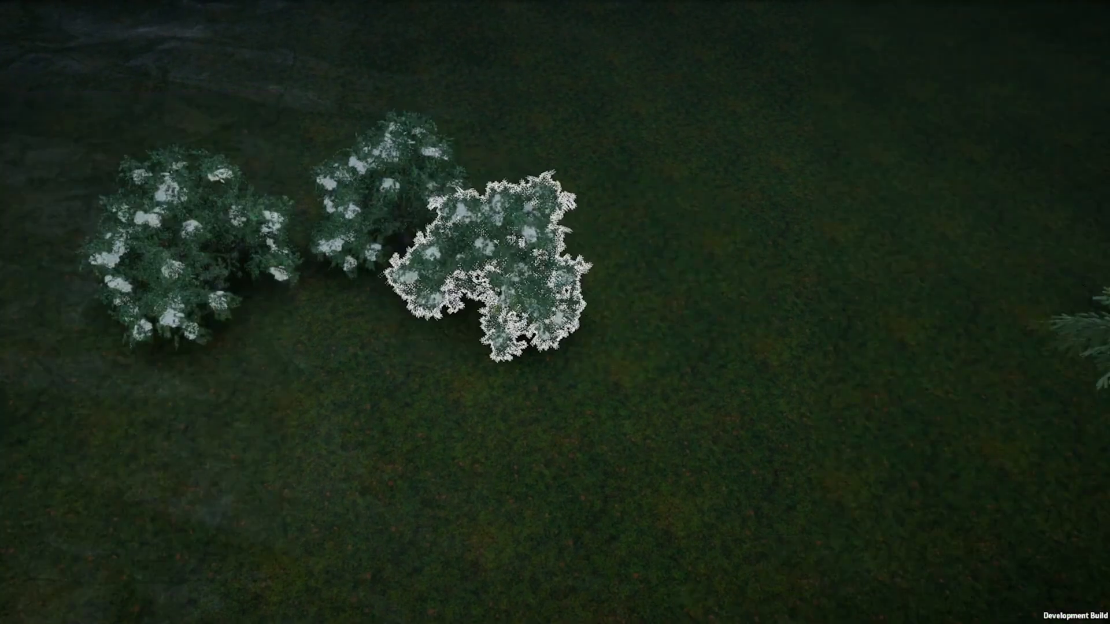
pyautogui.moveTo(529, 330); pyautogui.dragTo(539, 324)
pyautogui.press('a')
pyautogui.click(482, 349)
# - Move the first BushElderberryFlowers closer to the middle bush to close the gap in the arc
pyautogui.click(372, 255)
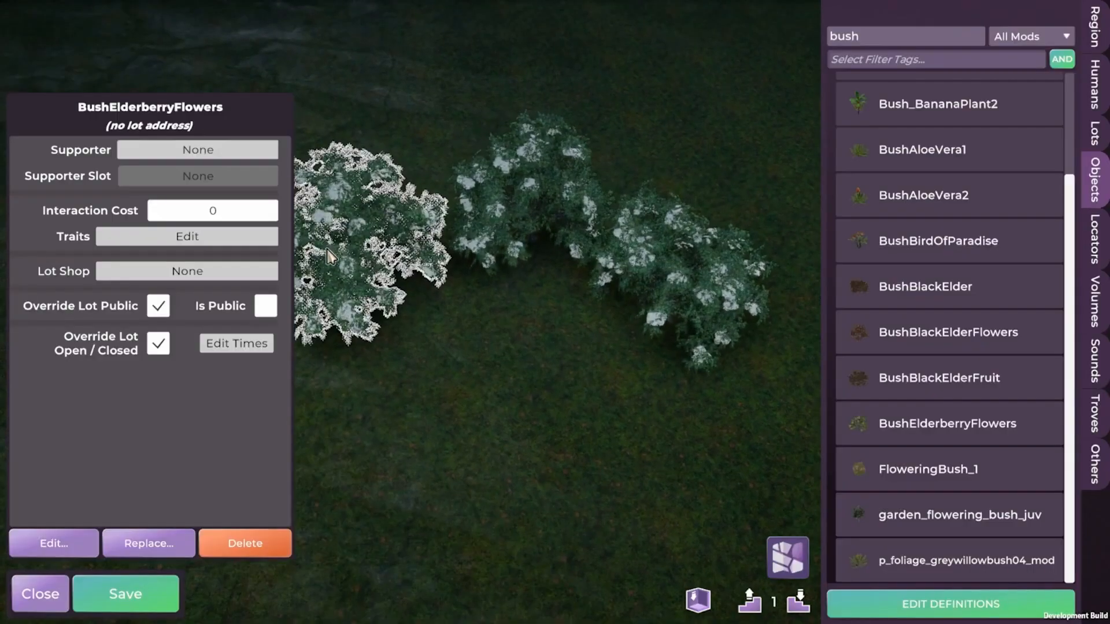
pyautogui.press('d')
pyautogui.click(338, 207)
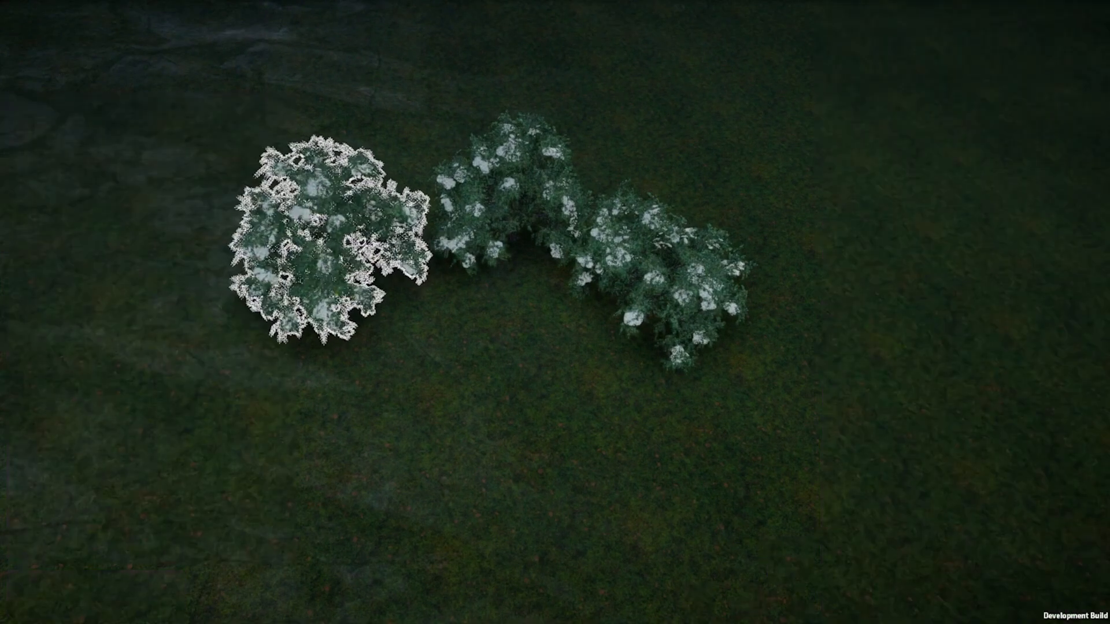
pyautogui.click(365, 245)
pyautogui.scroll(-3, 687, 413)
# - Search the object list for "light" and browse the available light fixtures
pyautogui.click(864, 39)
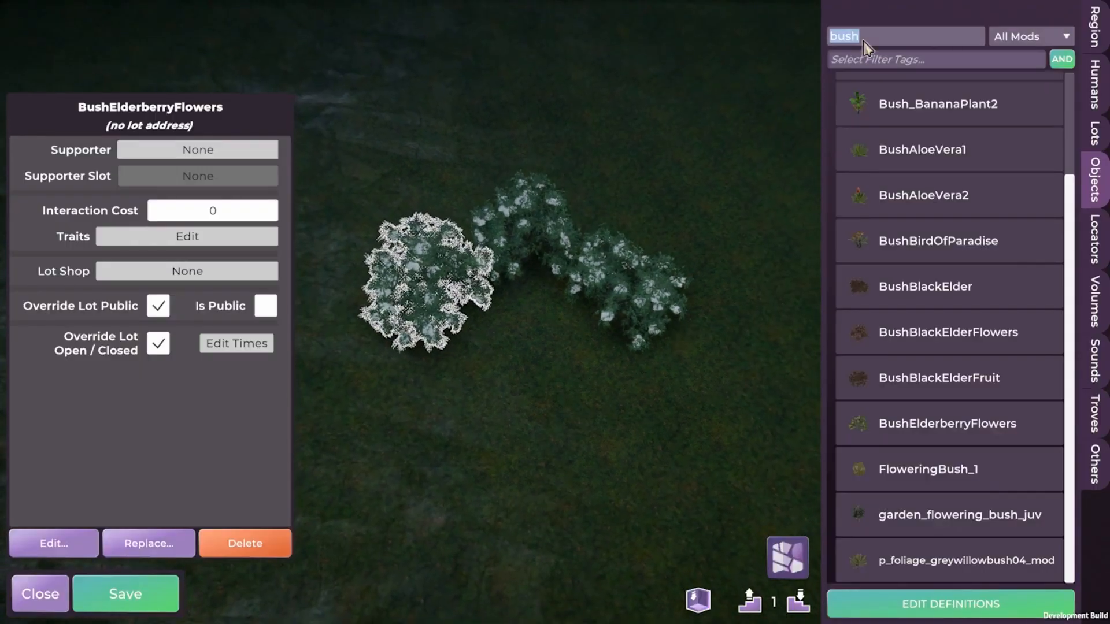
pyautogui.write('light')
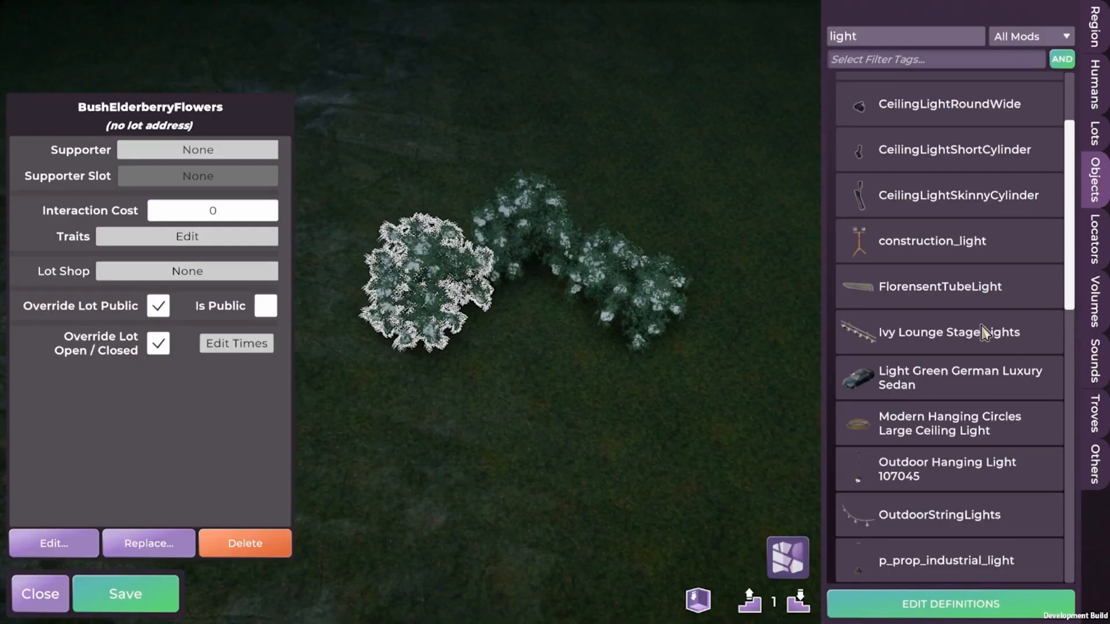
pyautogui.scroll(-5, 984, 334)
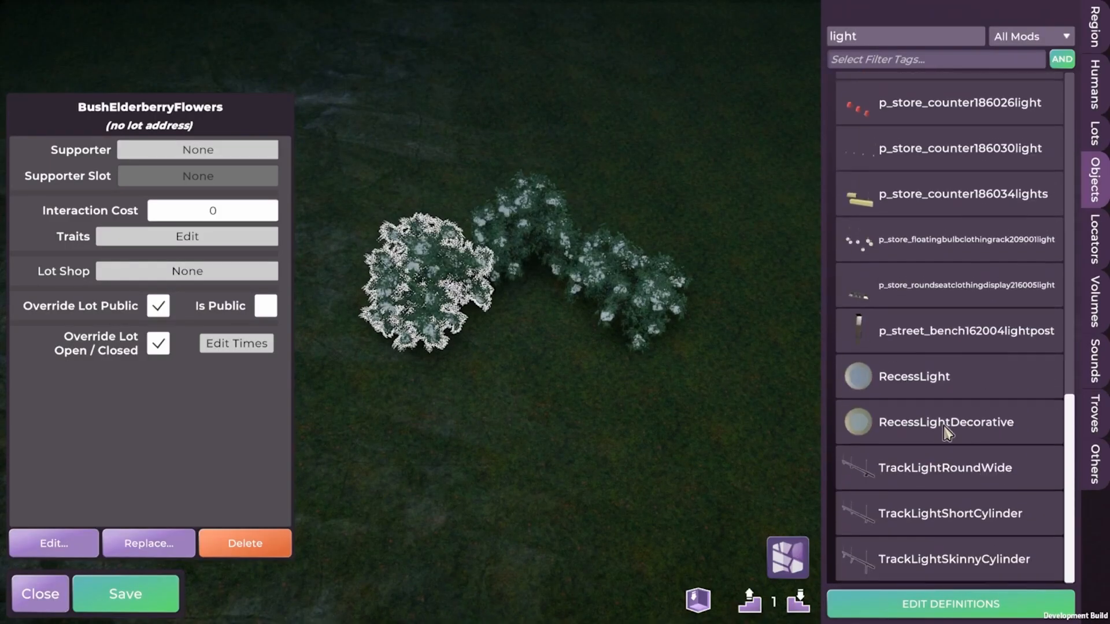
pyautogui.scroll(3, 959, 232)
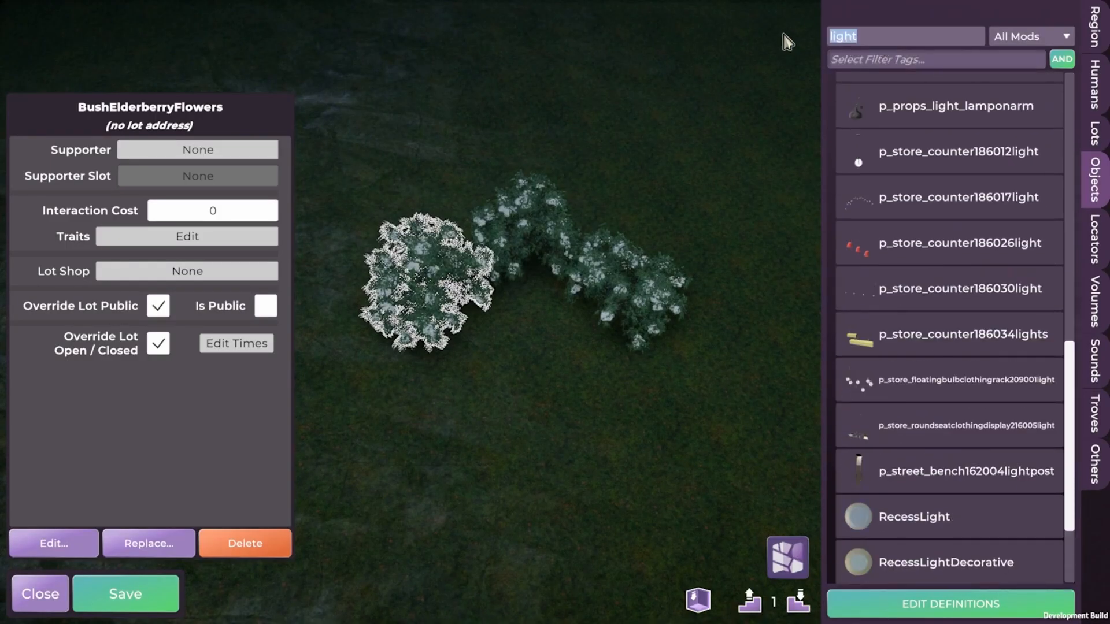
pyautogui.write('lampo')
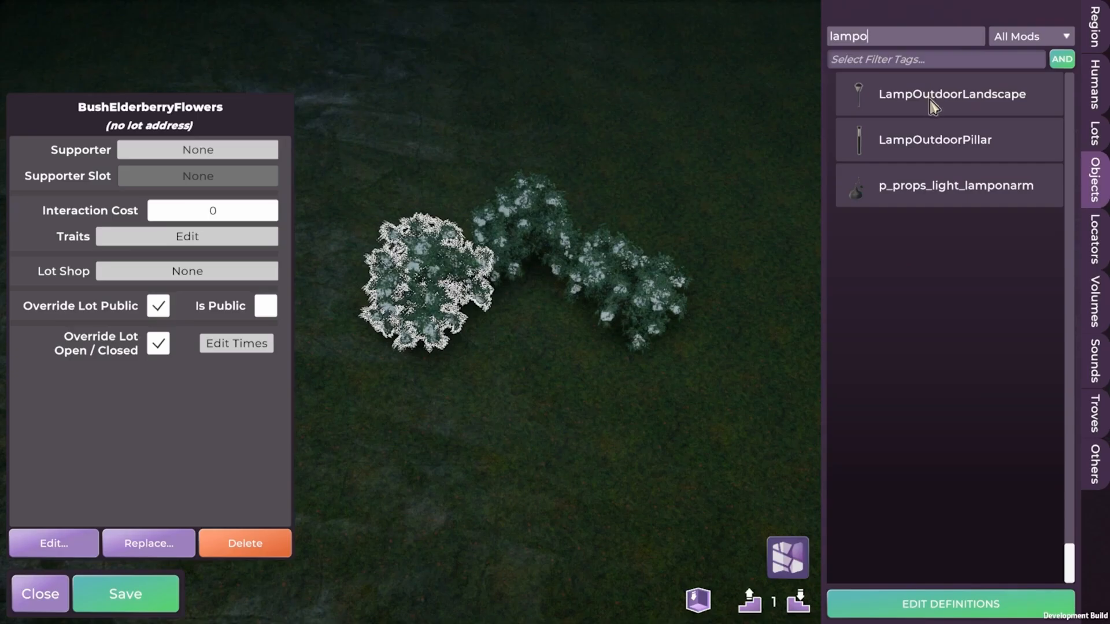
pyautogui.click(938, 144)
pyautogui.scroll(6, 581, 275)
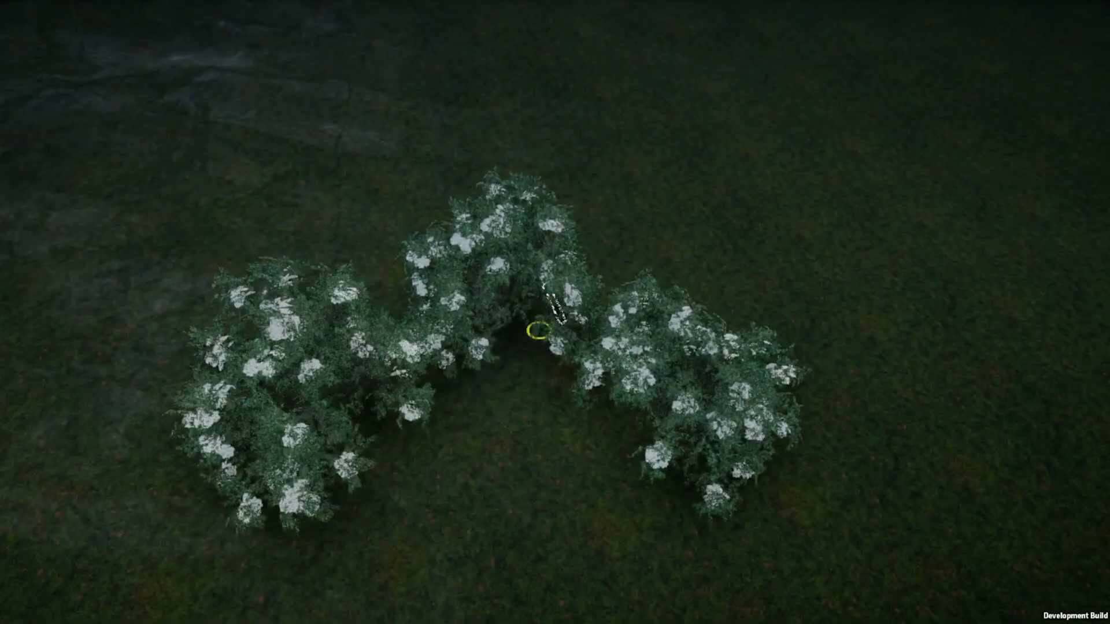
pyautogui.press('Escape')
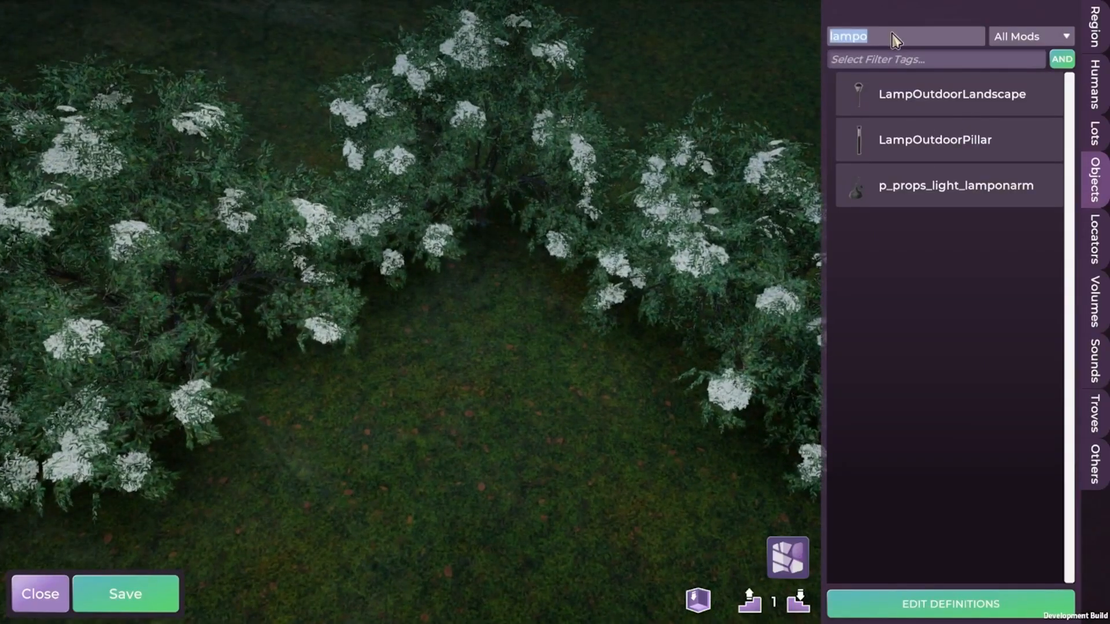
# - Search the object list for "lamp" and place an Outdoor Lamp Post 107076 on the outer side of the elderberry bush arc
pyautogui.write('lamp')
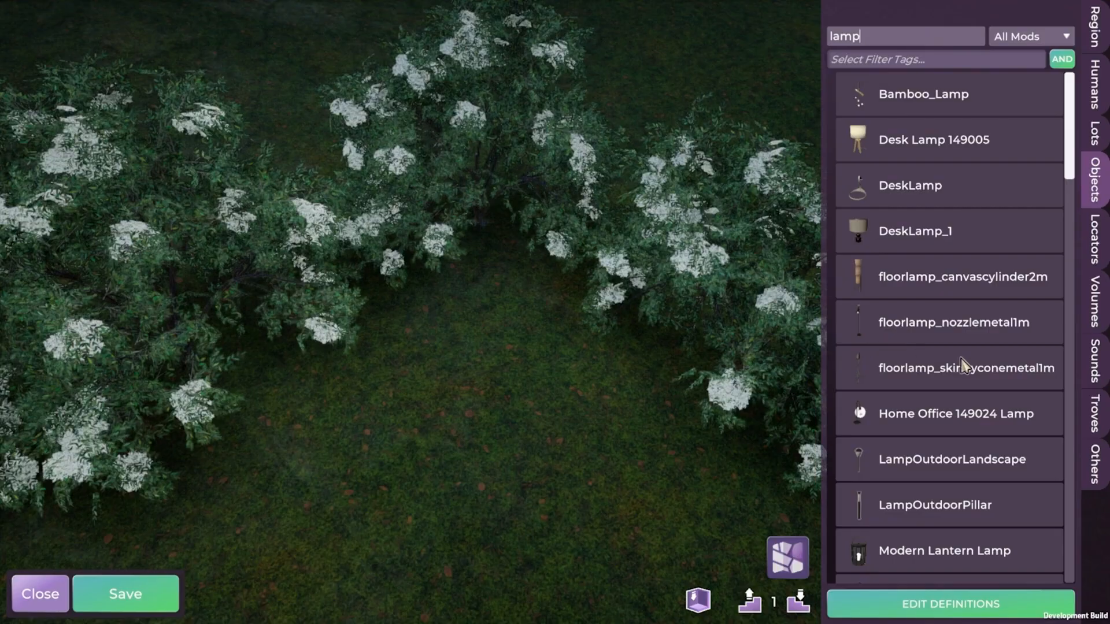
pyautogui.scroll(-6, 962, 365)
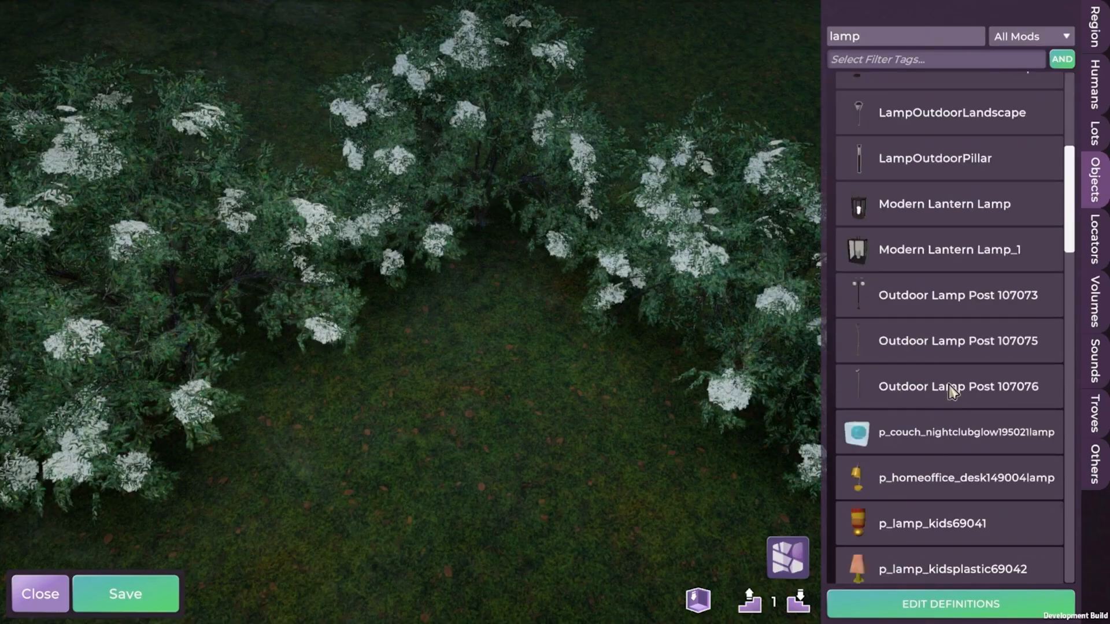
pyautogui.click(952, 391)
pyautogui.scroll(-8, 359, 109)
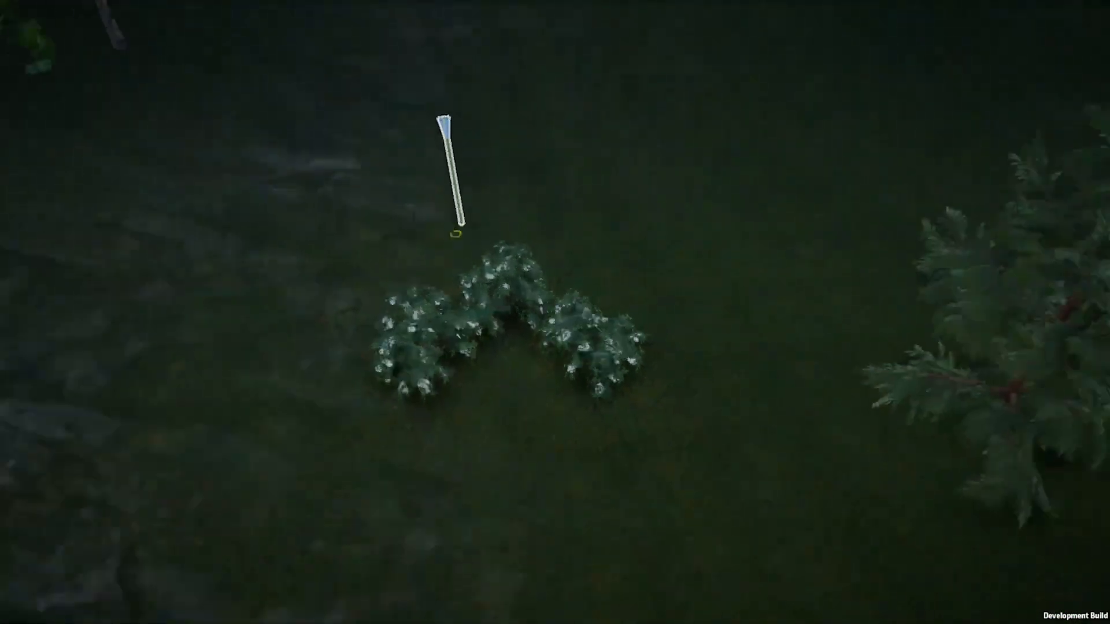
pyautogui.scroll(6, 456, 234)
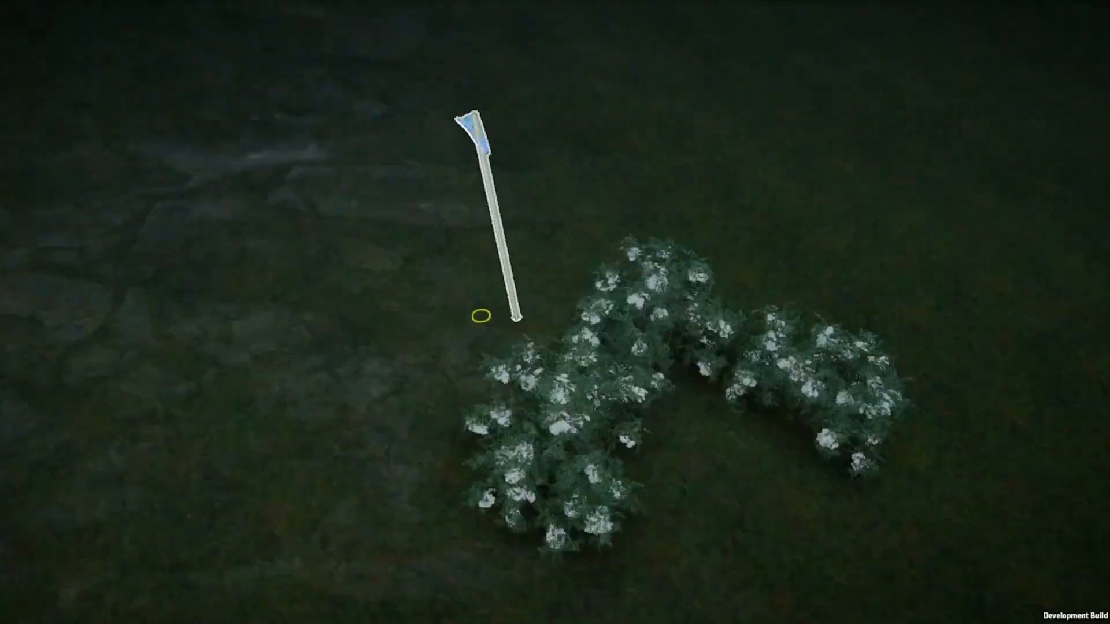
pyautogui.scroll(-5, 481, 316)
pyautogui.moveTo(481, 316); pyautogui.dragTo(664, 248, button='middle')
pyautogui.scroll(3, 587, 208)
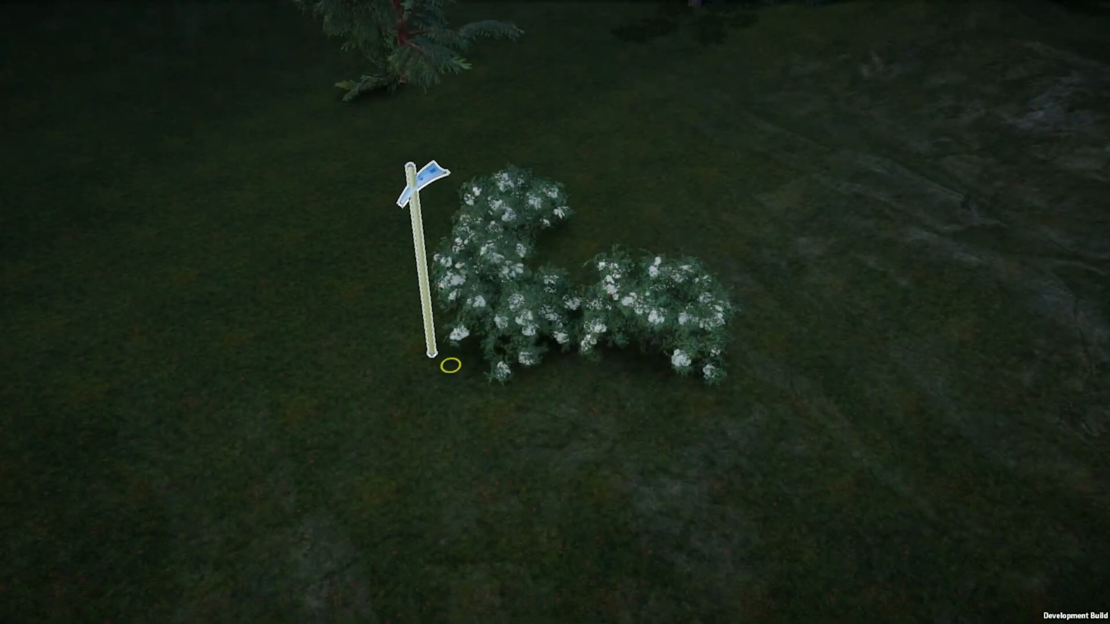
pyautogui.click(463, 364)
pyautogui.moveTo(463, 365); pyautogui.dragTo(570, 224, button='middle')
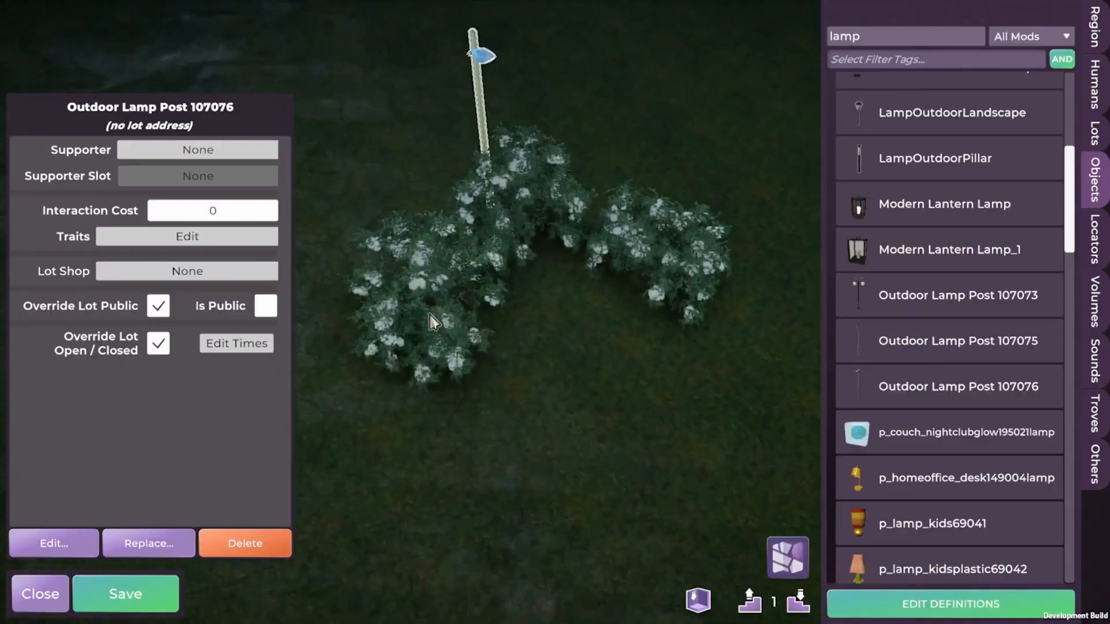
pyautogui.scroll(3, 570, 223)
pyautogui.click(618, 439)
pyautogui.scroll(-5, 524, 447)
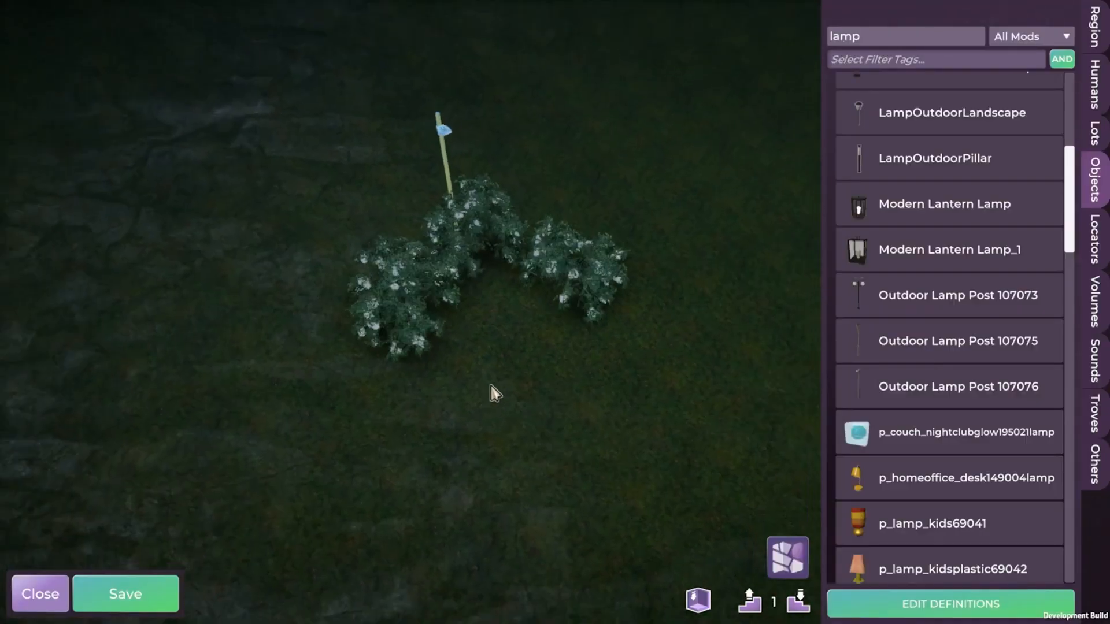
# - Filter the object list by "bus" to find the bus stop objects for the street area
pyautogui.press('s')
pyautogui.scroll(-4, 515, 389)
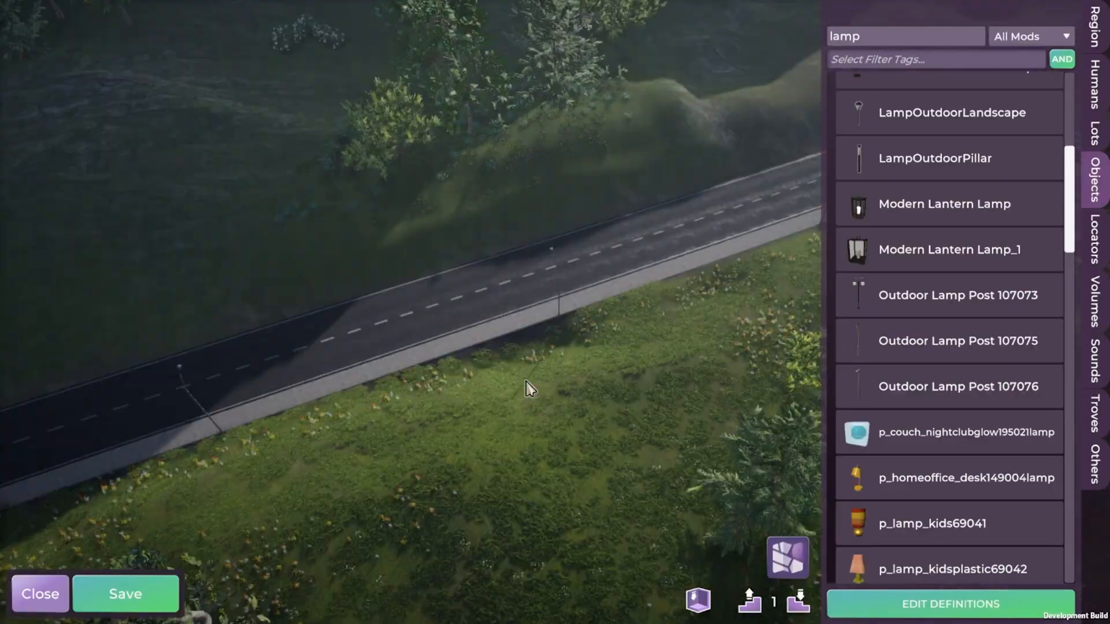
pyautogui.scroll(-5, 525, 382)
pyautogui.press('s')
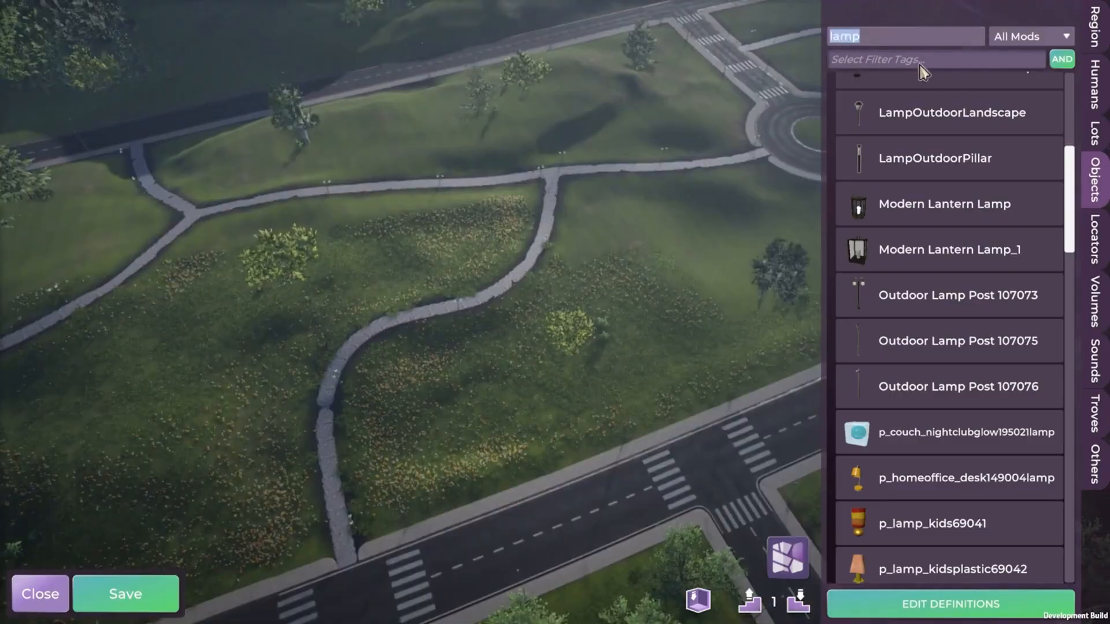
pyautogui.write('bus')
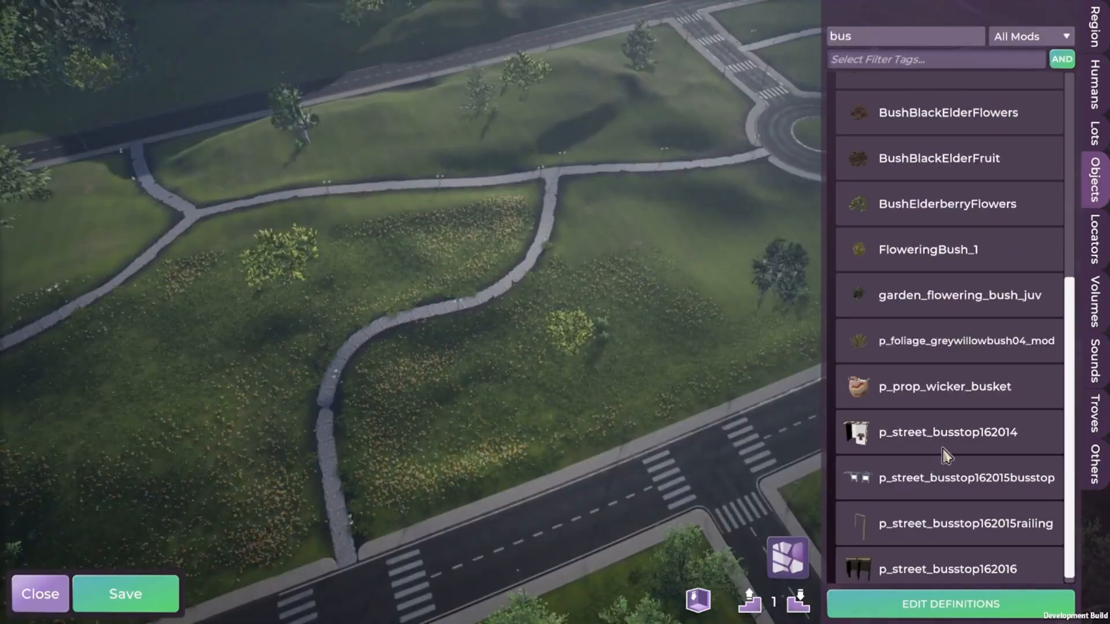
pyautogui.scroll(-1, 945, 456)
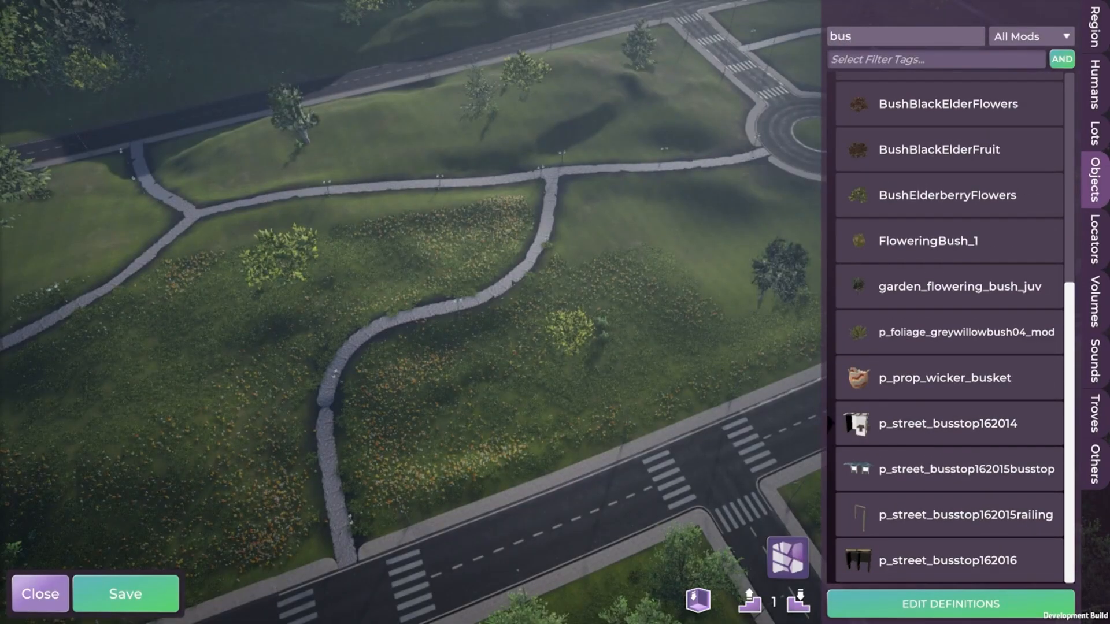
# - Place p_street_busstop162014 on the sidewalk across the side street from the yellow and turquoise corner building
pyautogui.press('s')
pyautogui.press('d')
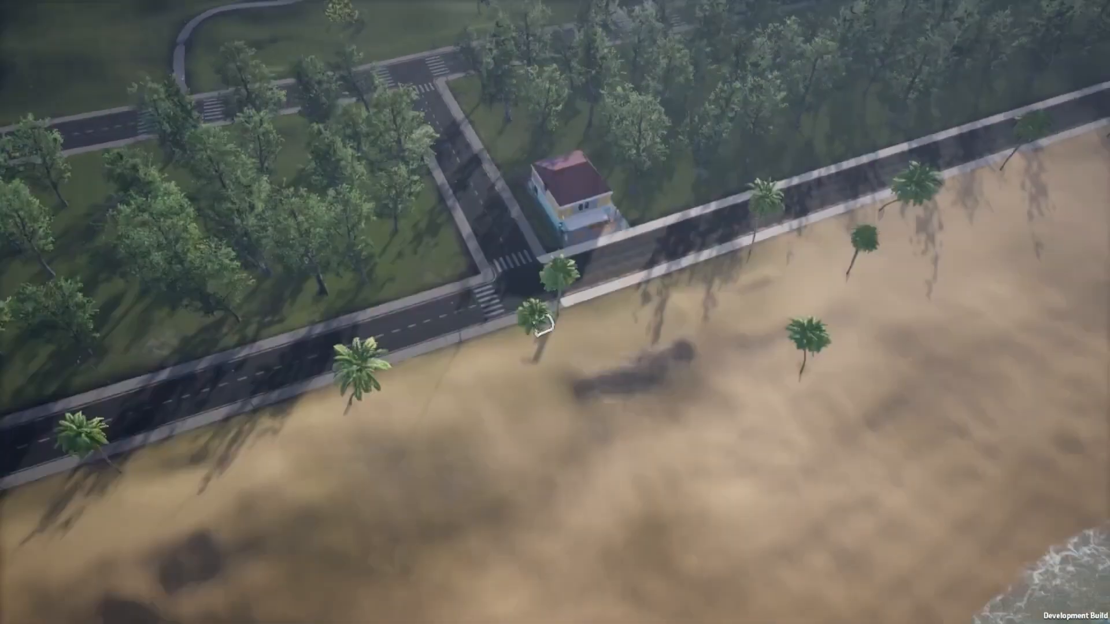
pyautogui.scroll(3, 543, 327)
pyautogui.press('a')
pyautogui.press('w')
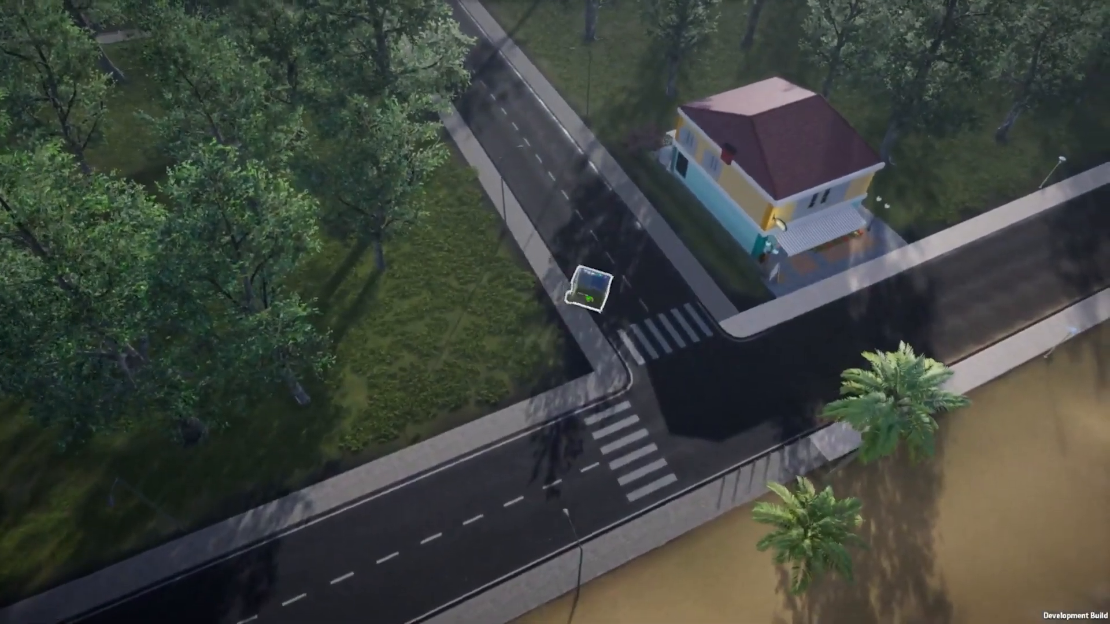
pyautogui.scroll(4, 592, 300)
pyautogui.press('d')
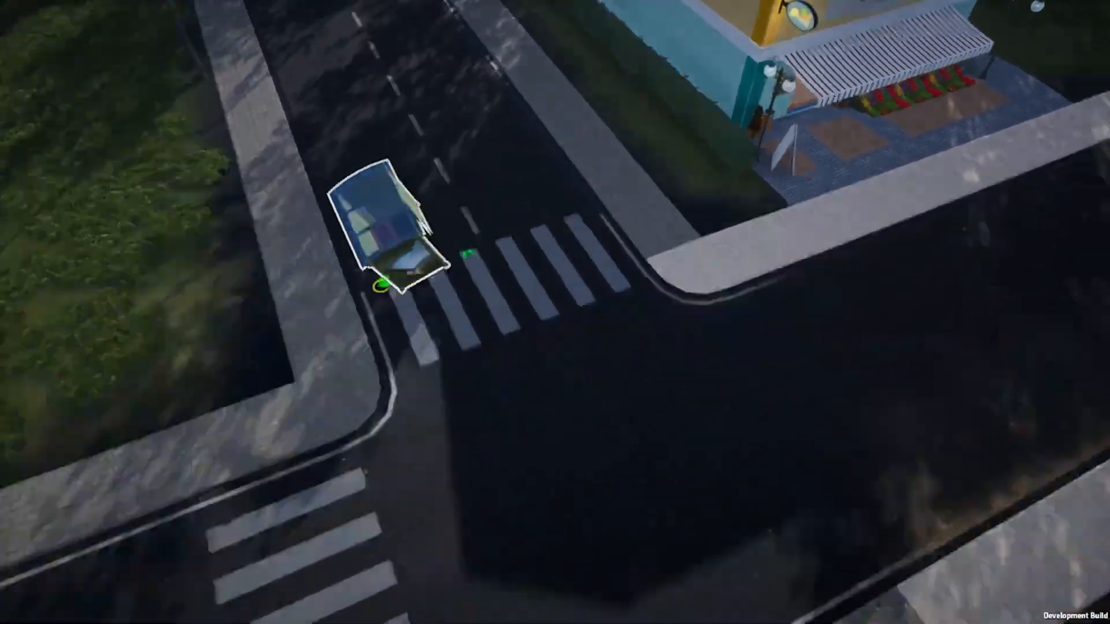
pyautogui.press('w')
pyautogui.scroll(2, 355, 260)
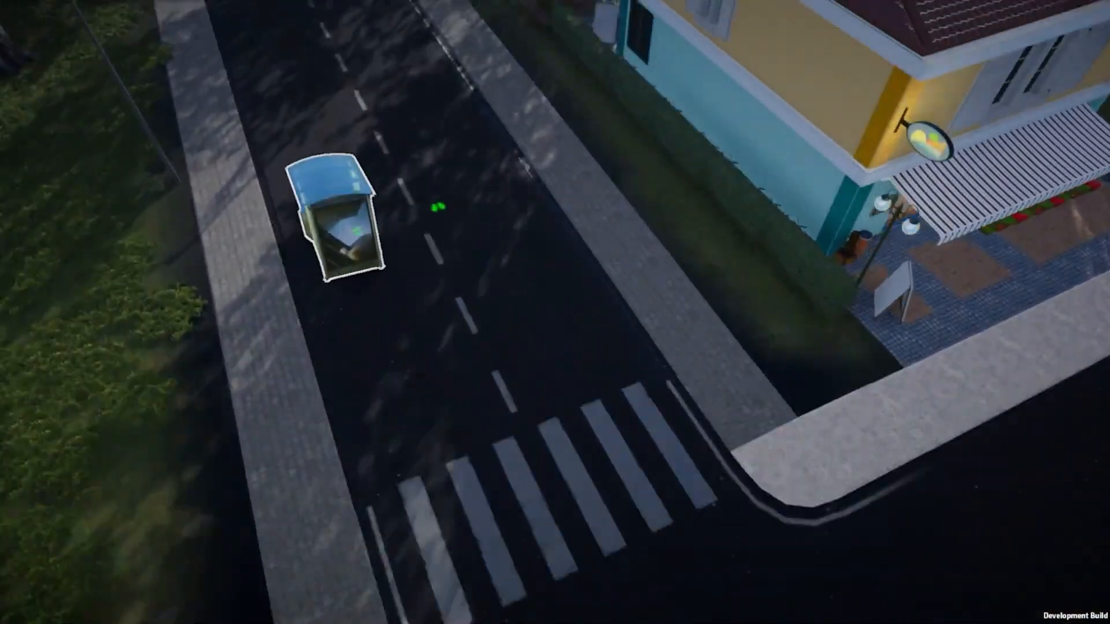
pyautogui.scroll(-3, 335, 220)
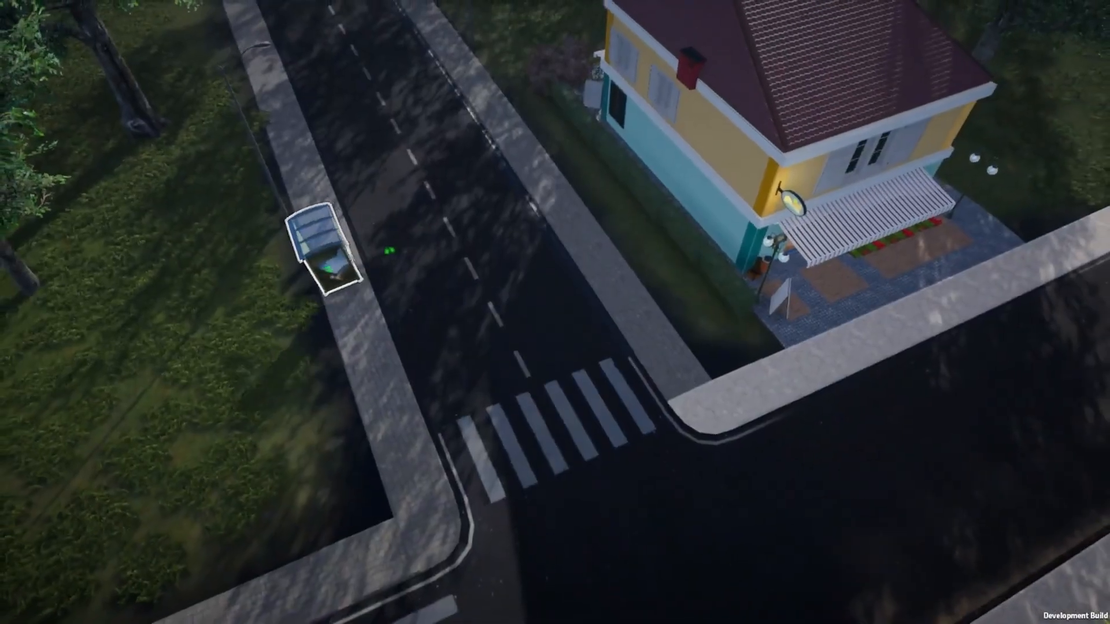
pyautogui.click(345, 275)
# - Look over the roads, woods, park paths and roundabout around the placed bus stop
pyautogui.press('w')
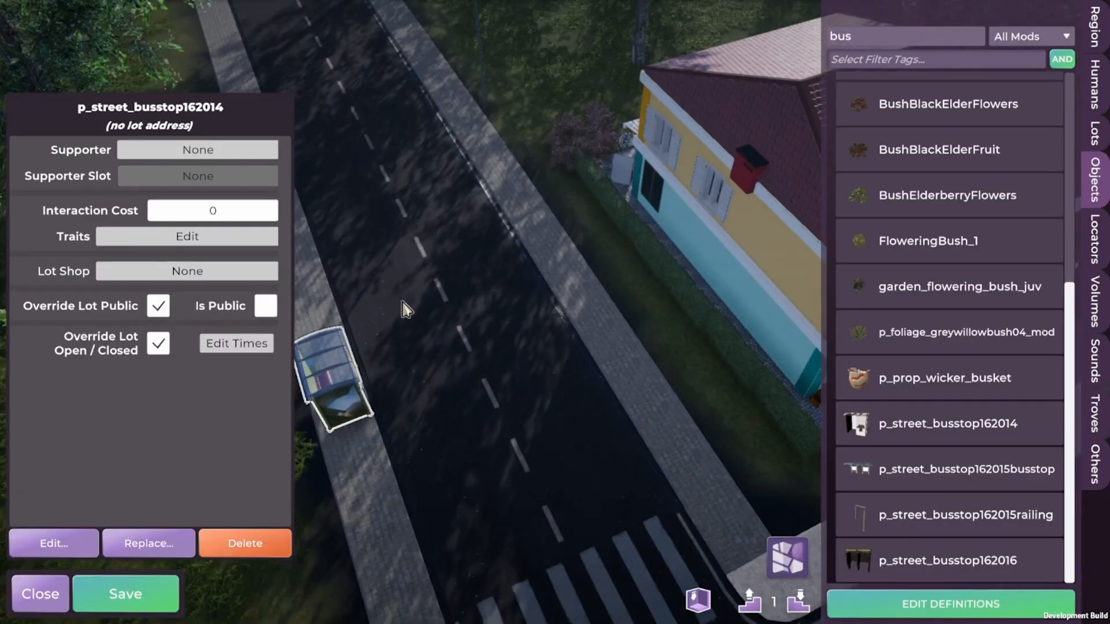
pyautogui.press('q')
pyautogui.scroll(-5, 579, 285)
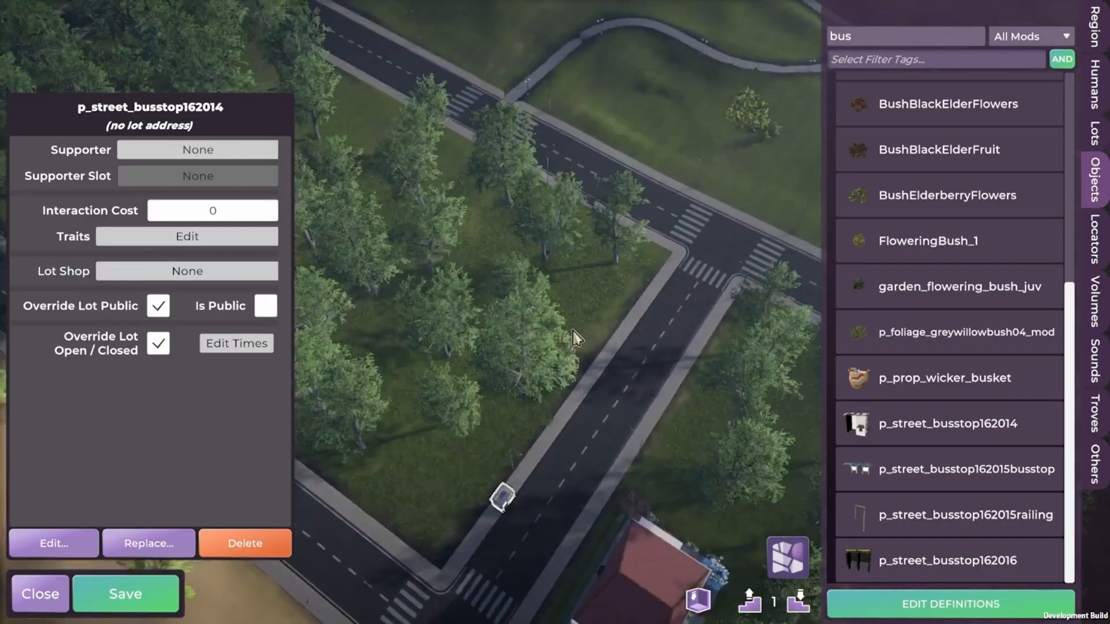
pyautogui.moveTo(573, 330); pyautogui.dragTo(675, 315, button='middle')
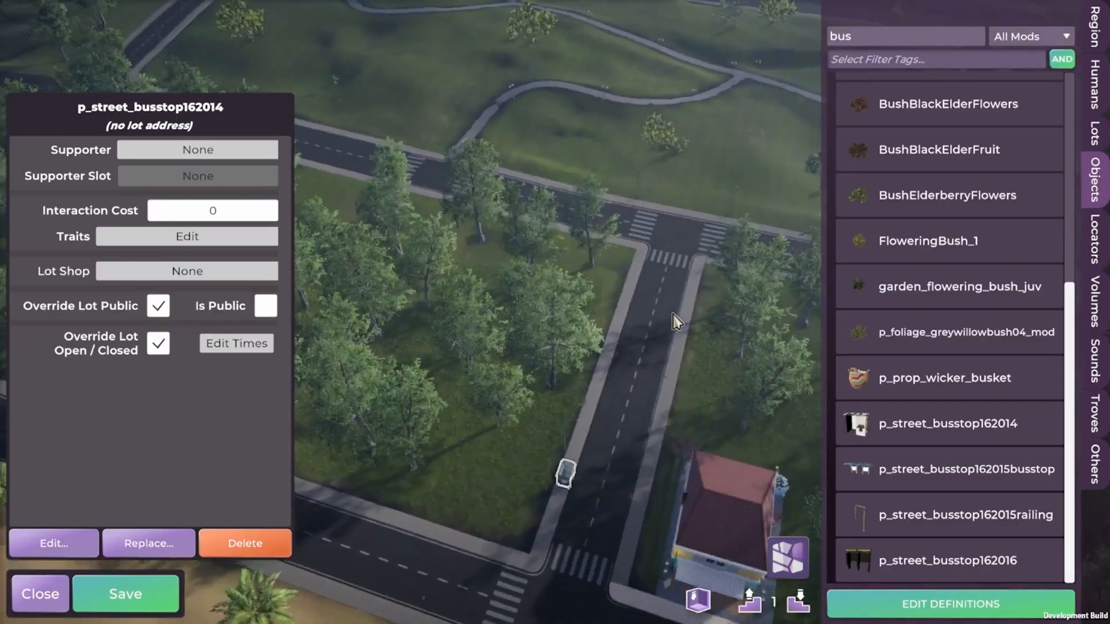
pyautogui.press('s')
pyautogui.press('w')
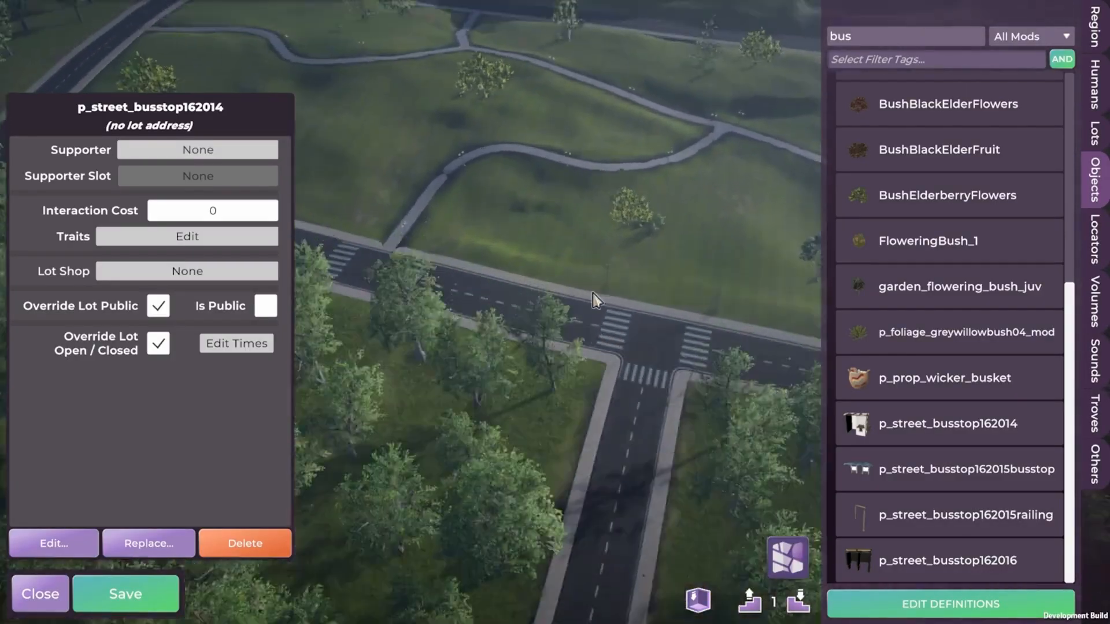
pyautogui.moveTo(622, 297); pyautogui.dragTo(694, 302, button='middle')
pyautogui.press('d')
pyautogui.press('s')
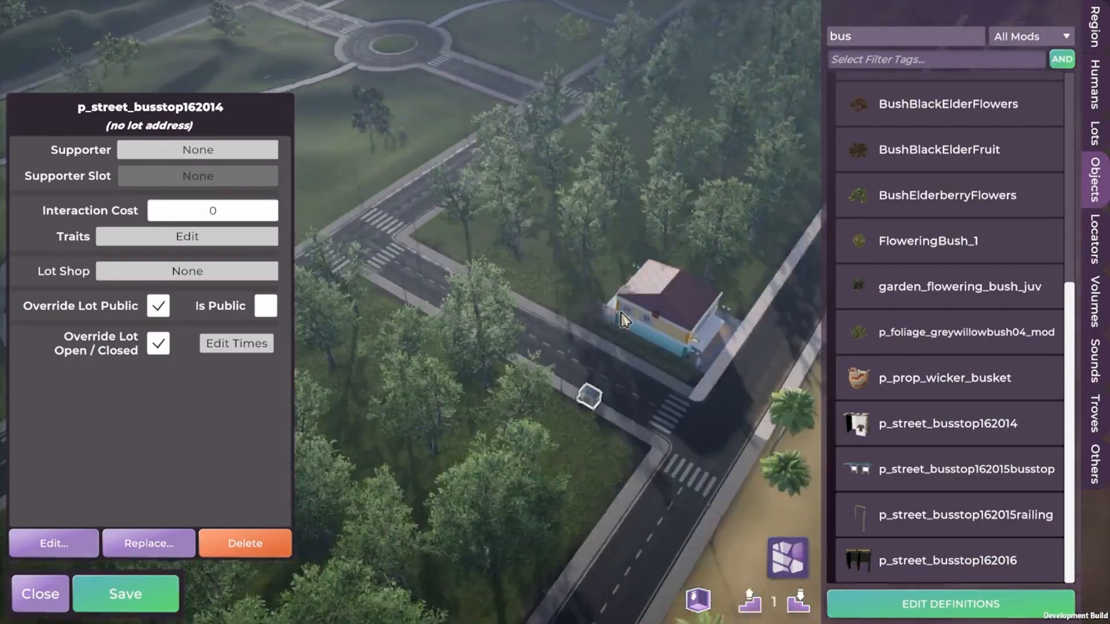
pyautogui.scroll(5, 583, 369)
pyautogui.press('w')
pyautogui.press('a')
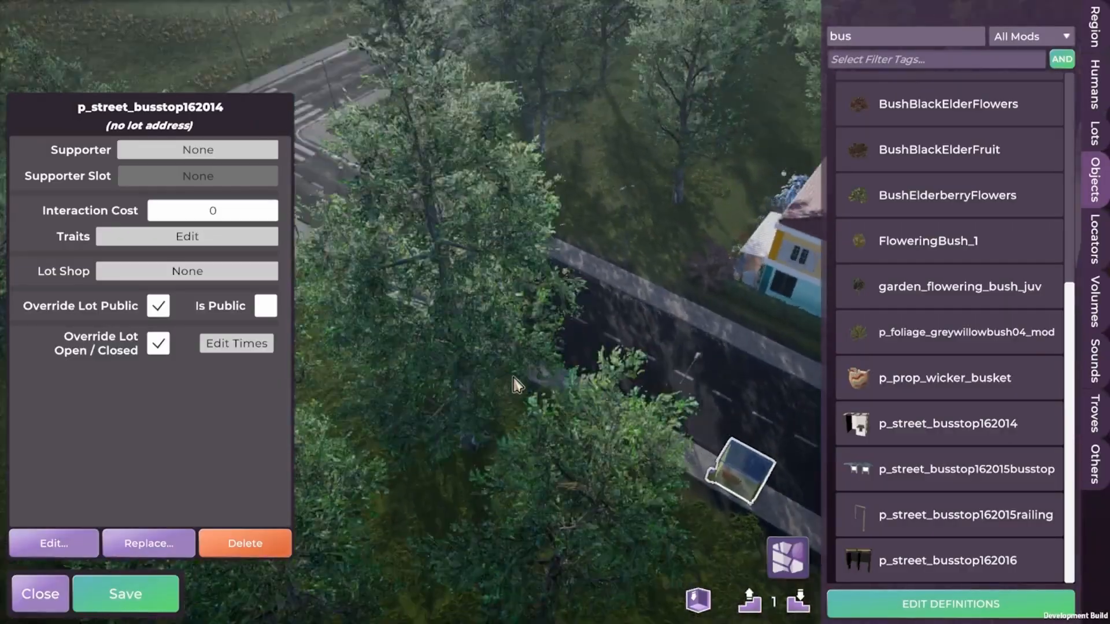
pyautogui.scroll(-4, 549, 376)
pyautogui.press('w')
pyautogui.press('d')
pyautogui.press('a')
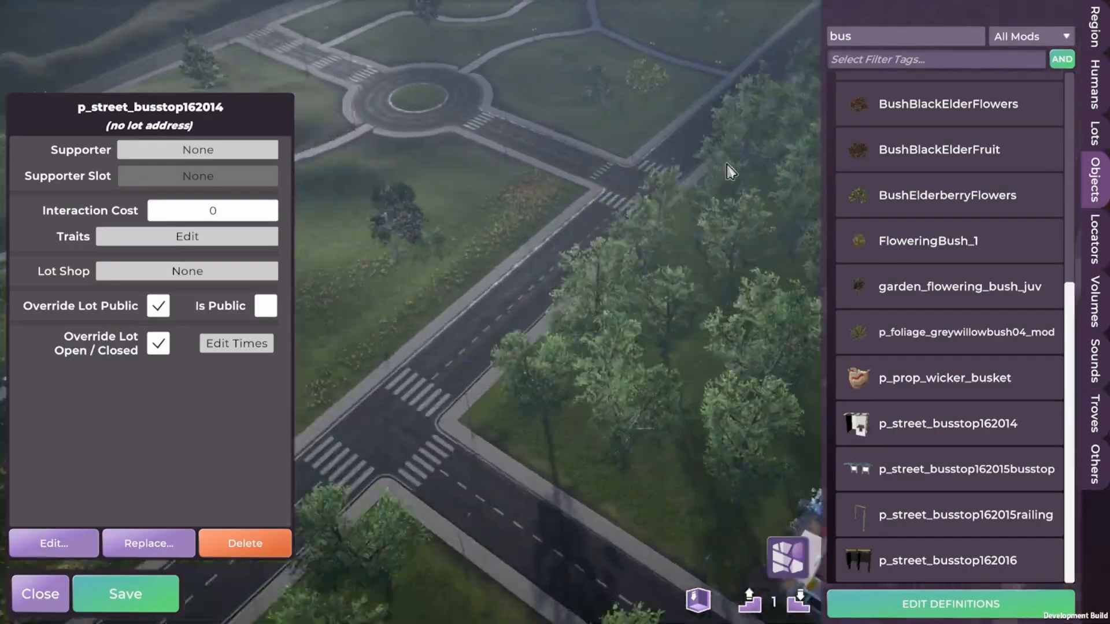
pyautogui.scroll(-1, 526, 330)
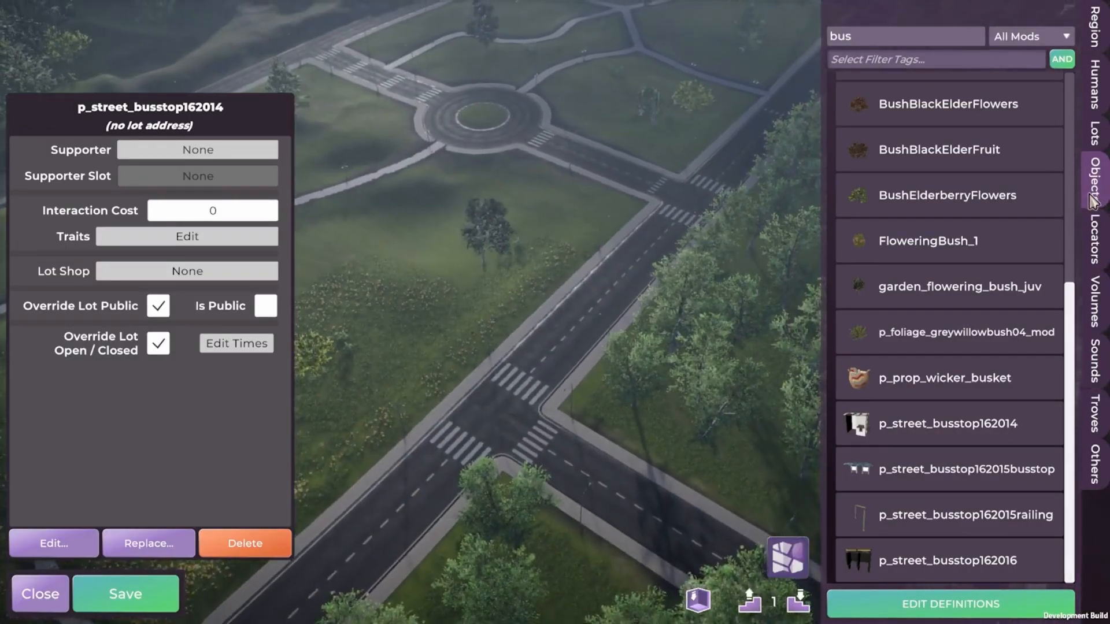
# - Examine the region's locator, volume and soundscape settings, including the list of soundscape types
pyautogui.click(1095, 242)
pyautogui.click(1098, 293)
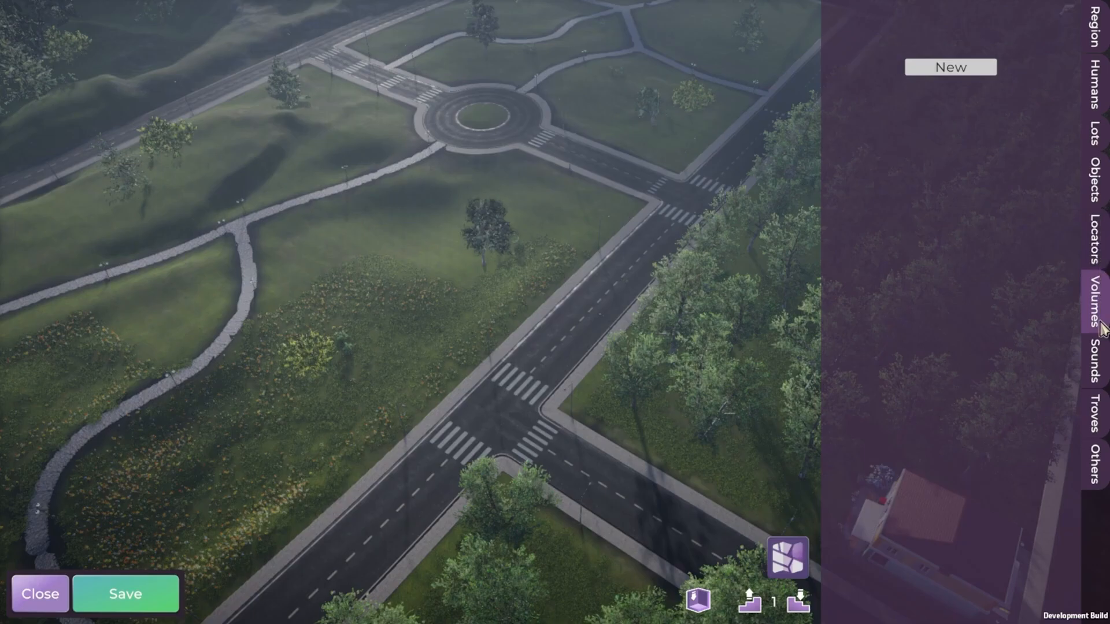
pyautogui.click(1097, 364)
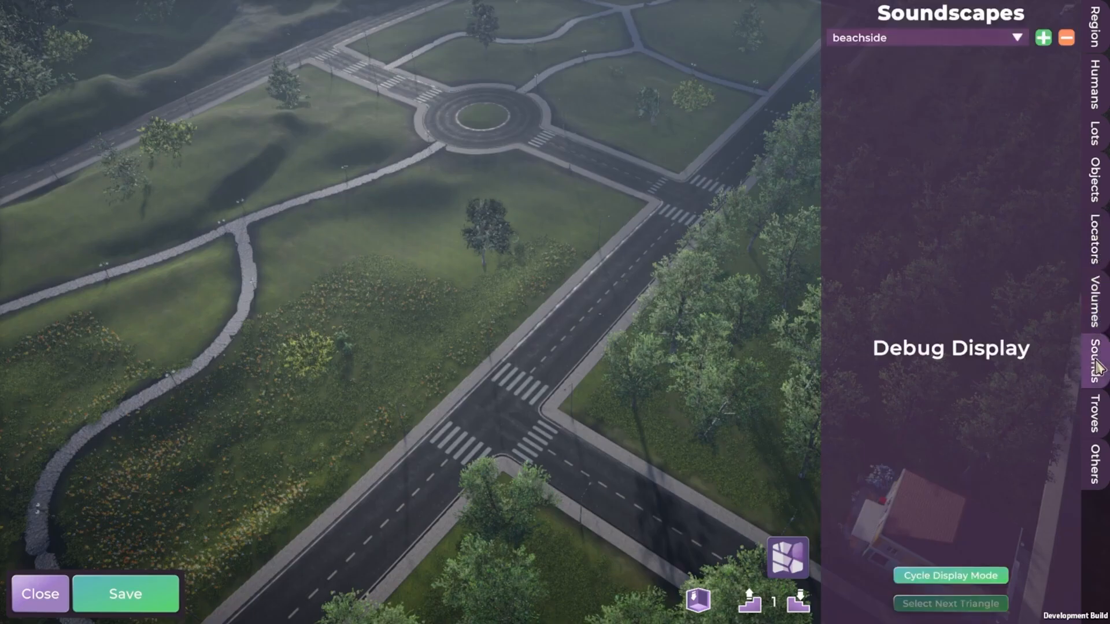
pyautogui.click(977, 37)
pyautogui.click(1013, 273)
# - Survey the roads and woods up to the river, and open the region's trove area settings
pyautogui.press('w')
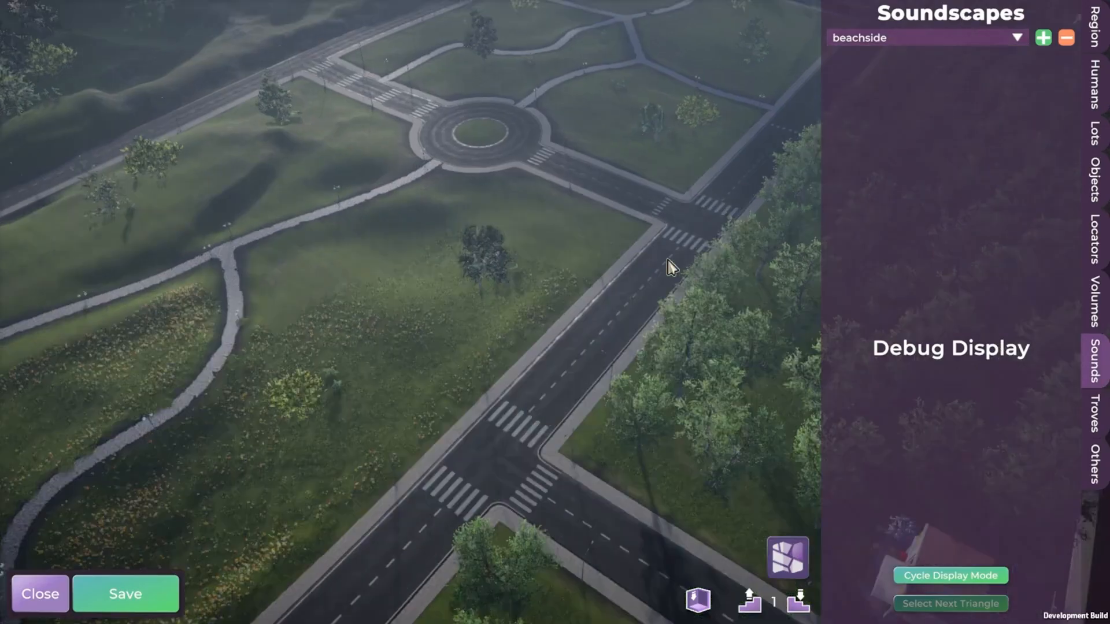
pyautogui.press('w')
pyautogui.press('d')
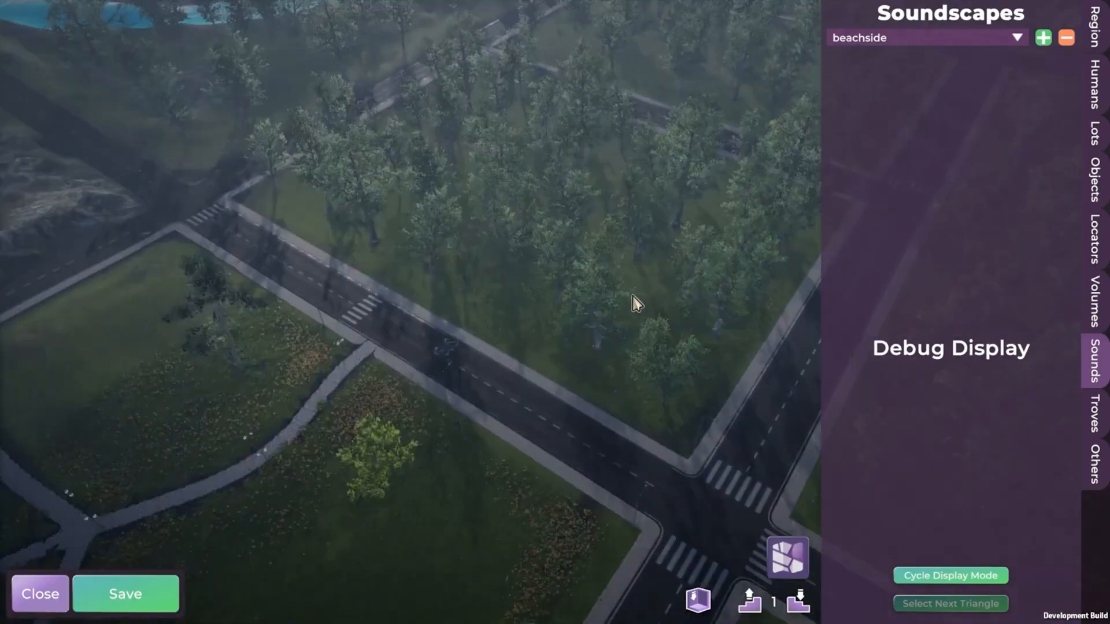
pyautogui.press('w')
pyautogui.press('a')
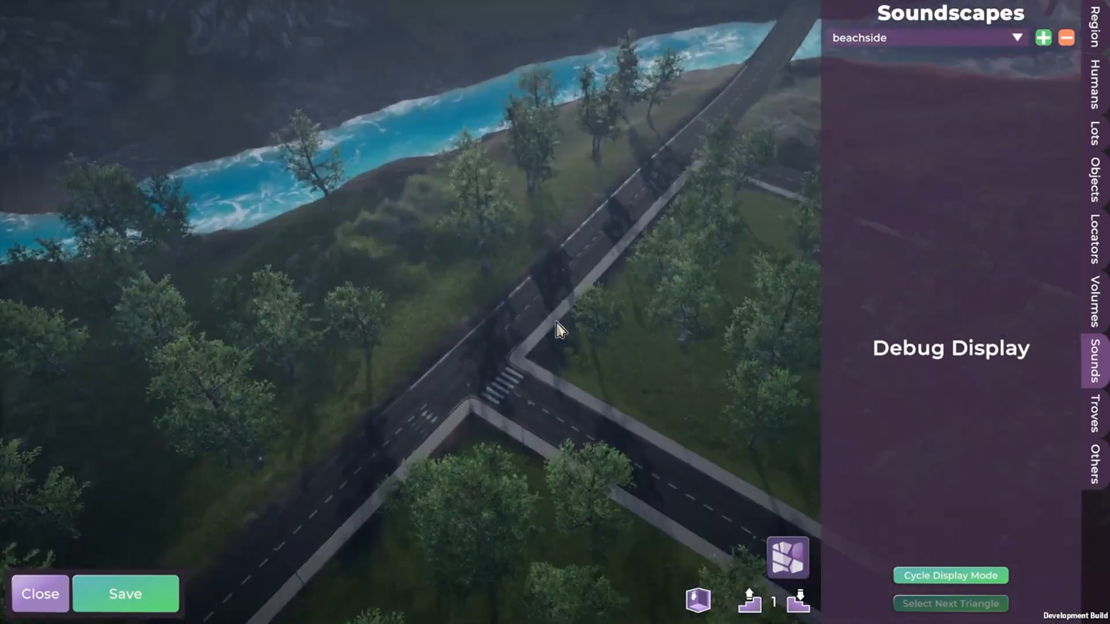
pyautogui.press('w')
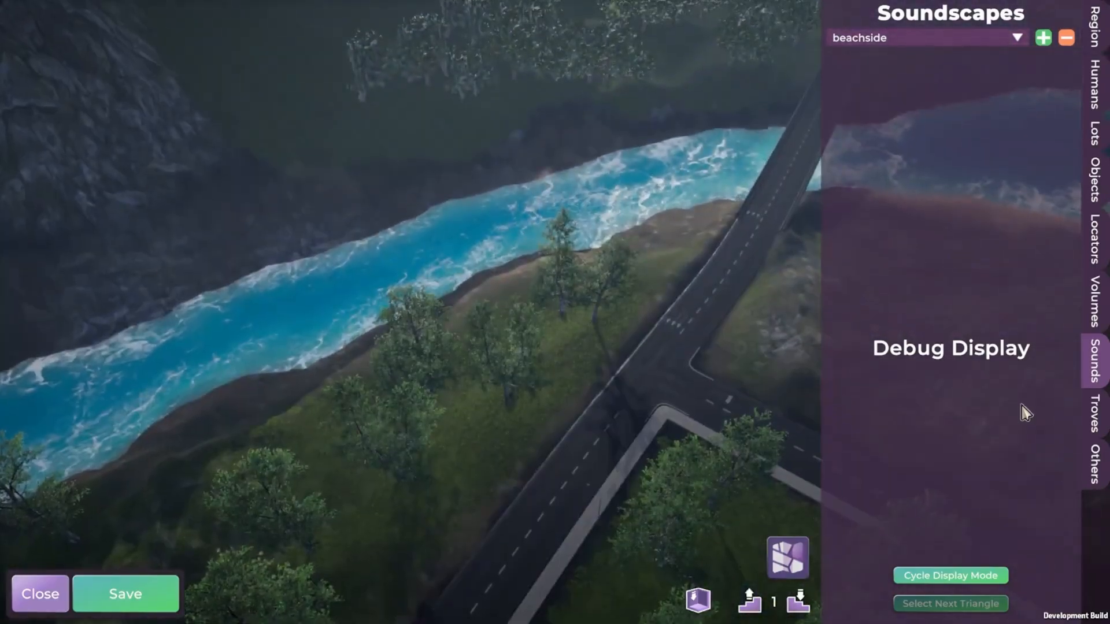
pyautogui.click(1094, 424)
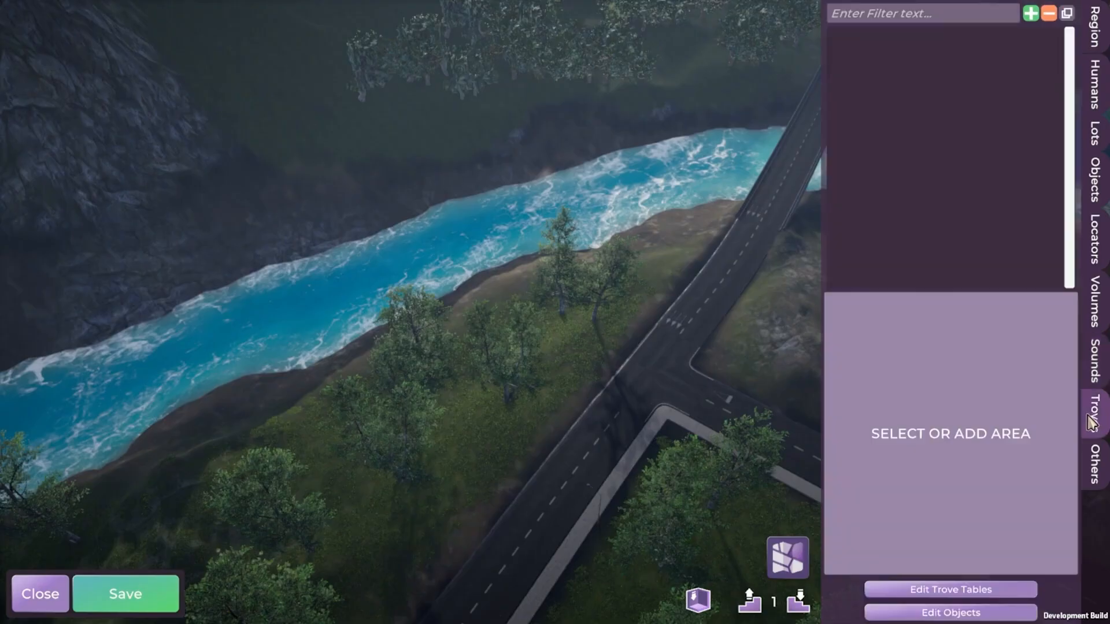
# - Start a new trove area by the white-flowered bushes on the dark hillside and choose archaeology_grave_table from the Troves Table Library
pyautogui.press('s')
pyautogui.press('d')
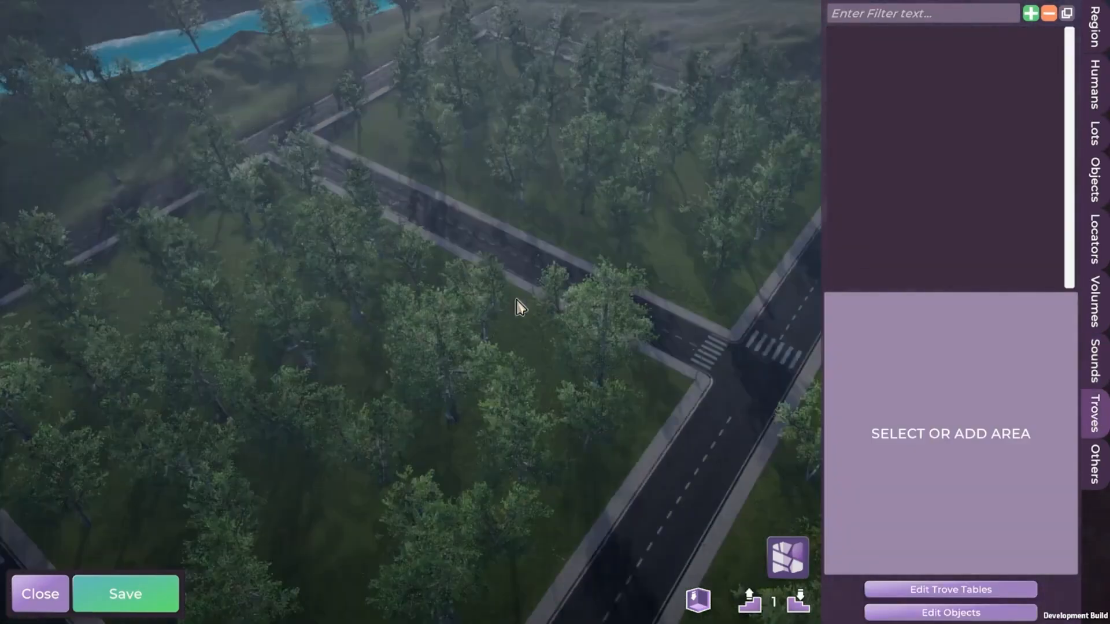
pyautogui.press('a')
pyautogui.press('w')
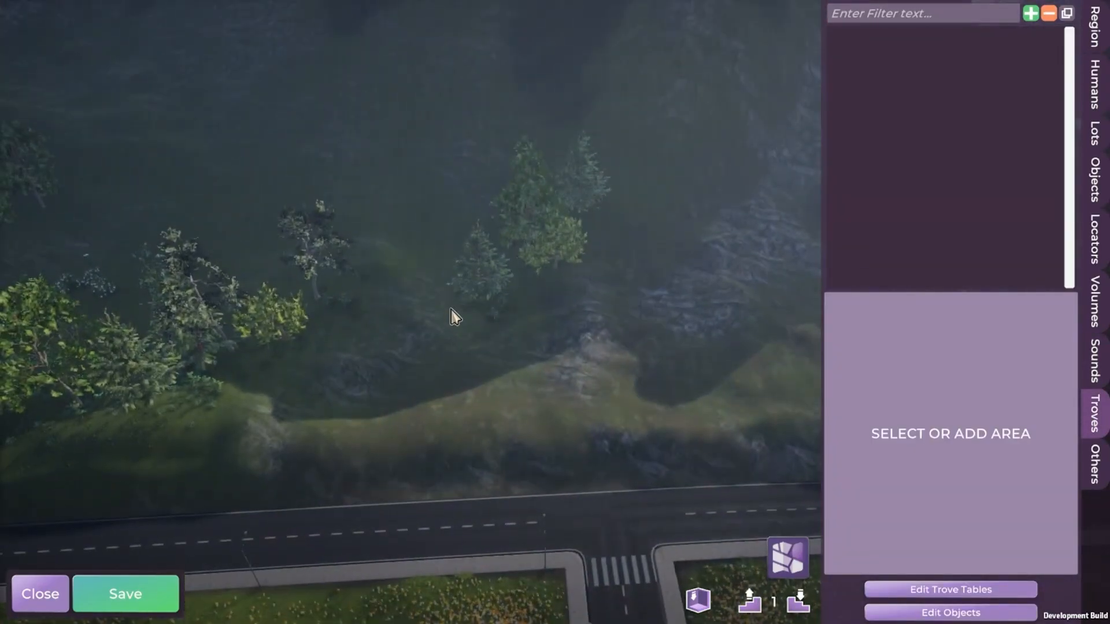
pyautogui.press('w')
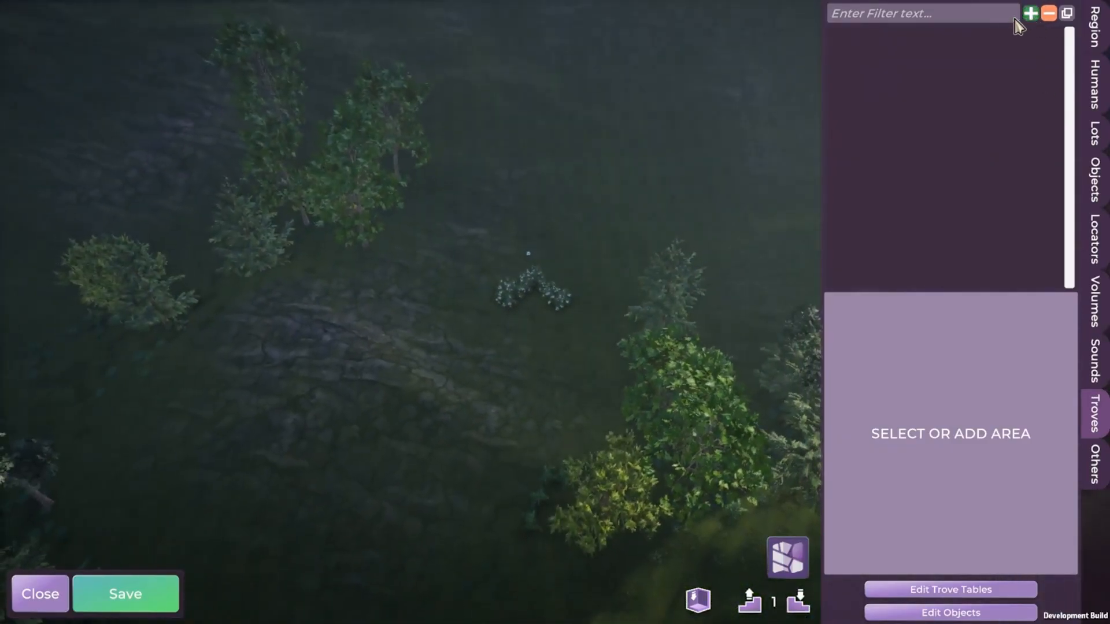
pyautogui.click(1017, 18)
pyautogui.scroll(-3, 943, 287)
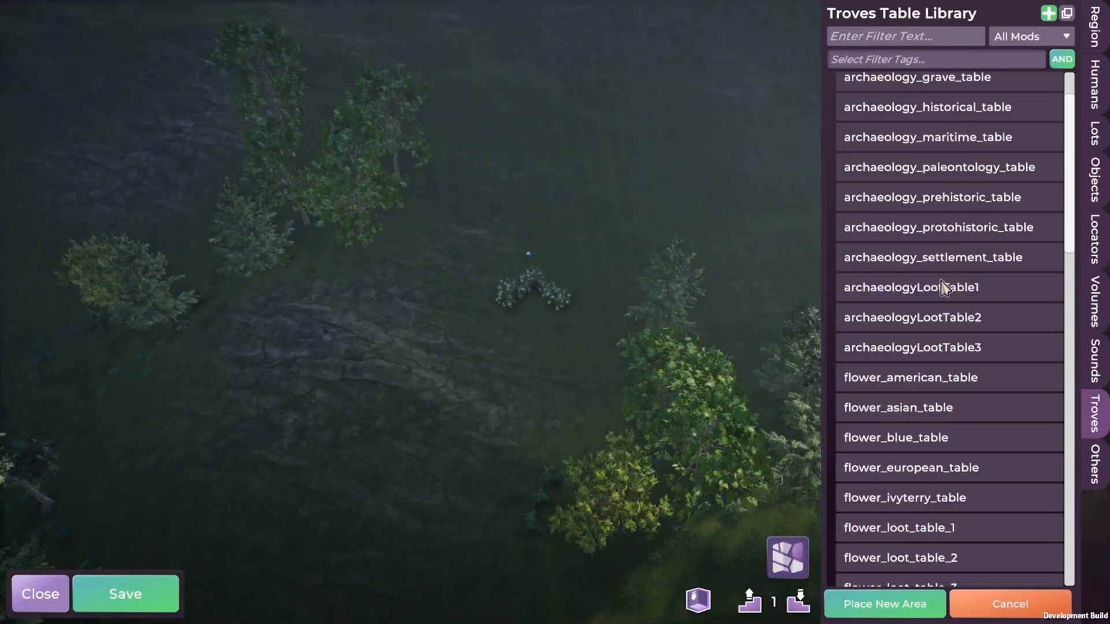
pyautogui.scroll(3, 989, 329)
pyautogui.scroll(-15, 907, 188)
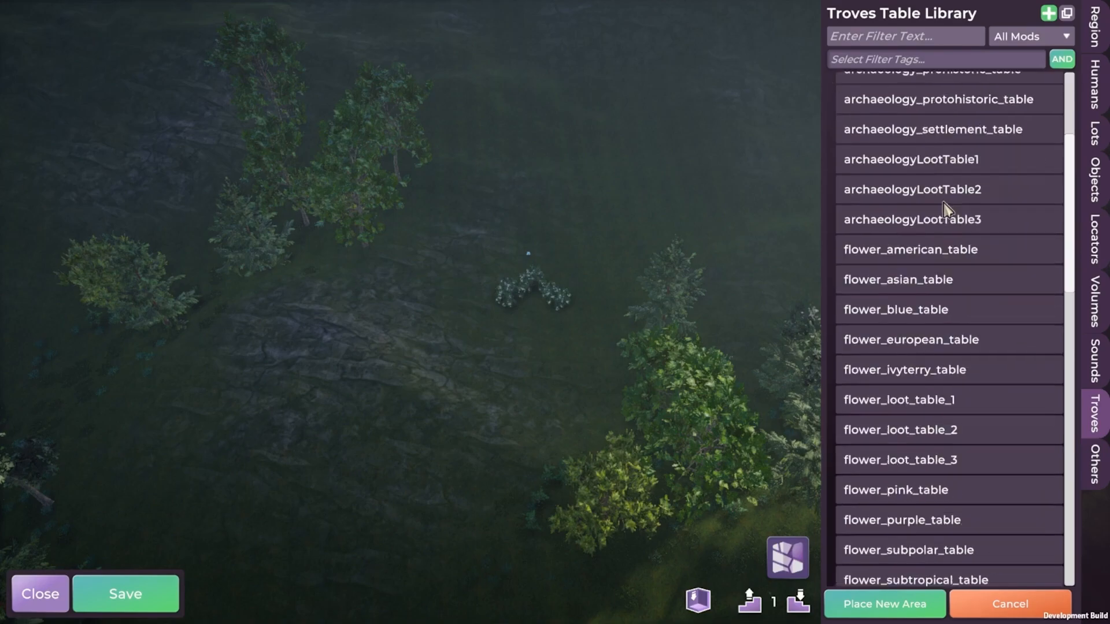
pyautogui.scroll(-20, 946, 211)
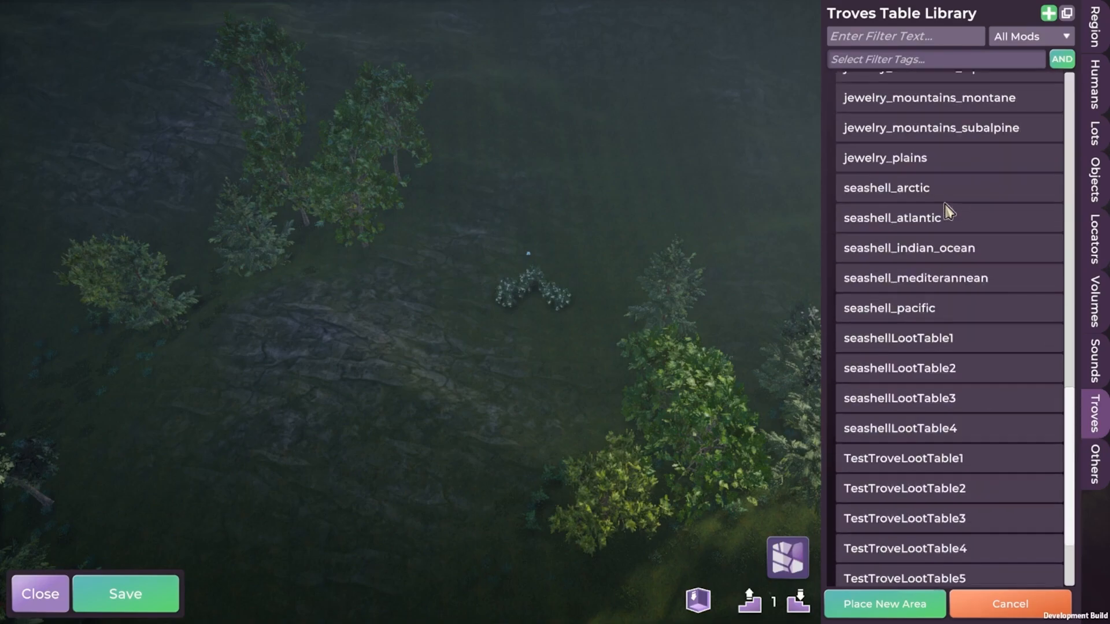
pyautogui.scroll(20, 946, 211)
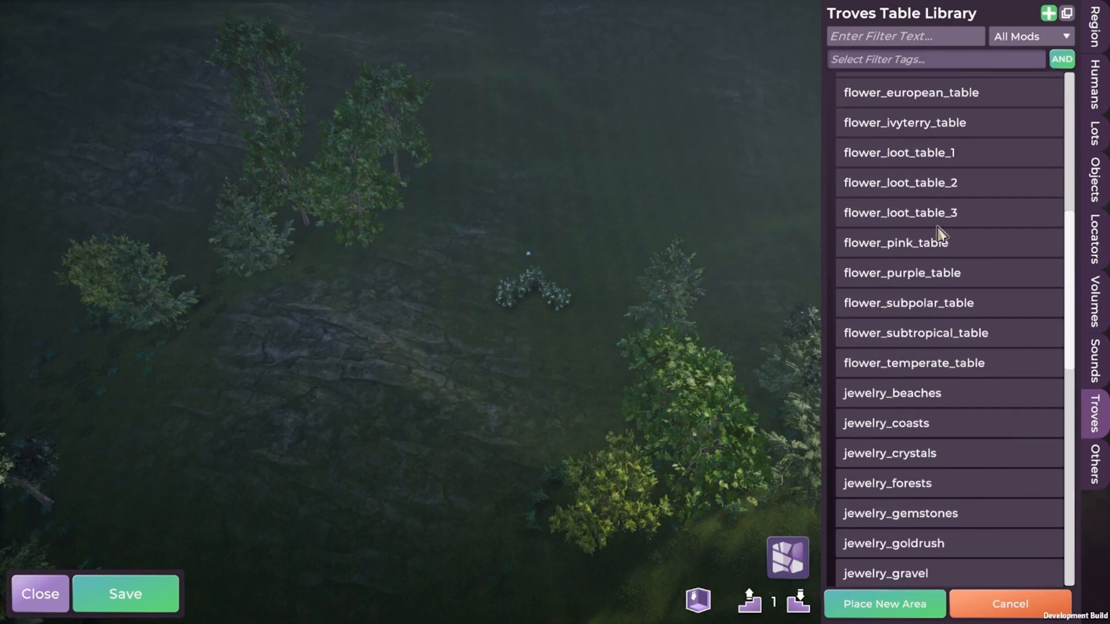
pyautogui.scroll(3, 948, 234)
pyautogui.scroll(2, 981, 143)
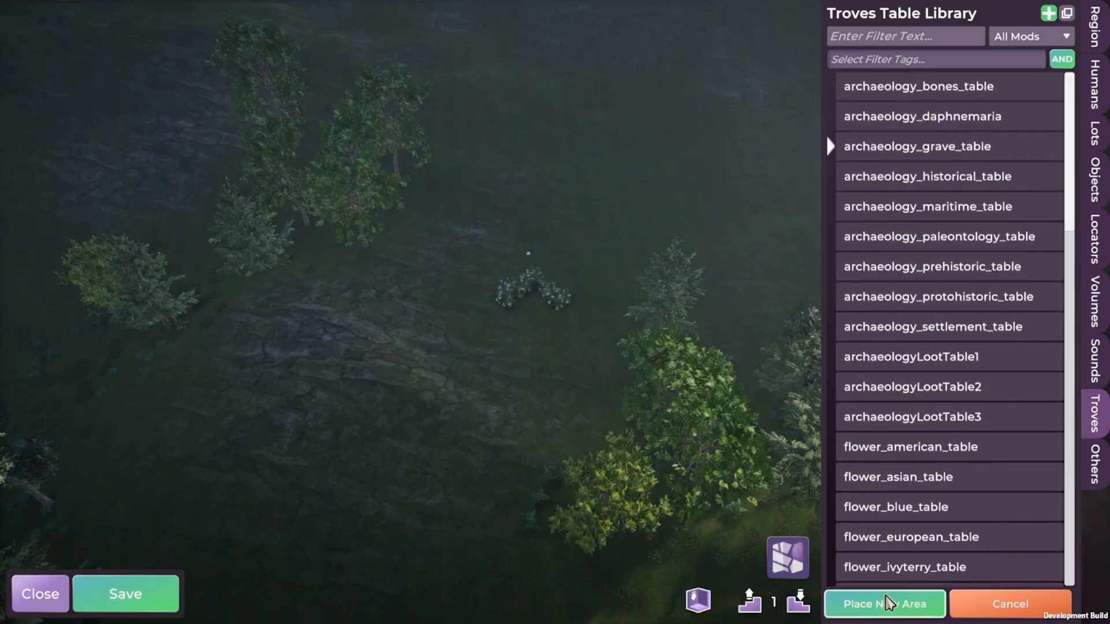
# - Place the archaeology_grave_table area on the ground in front of the white-flowered bushes
pyautogui.click(884, 604)
pyautogui.scroll(5, 532, 353)
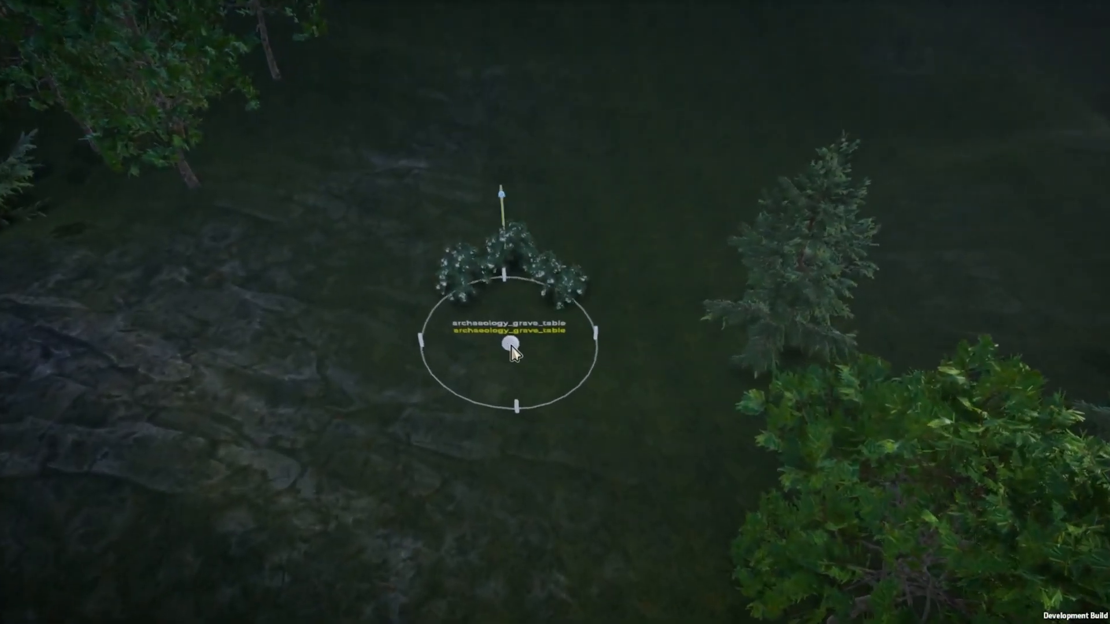
pyautogui.click(514, 334)
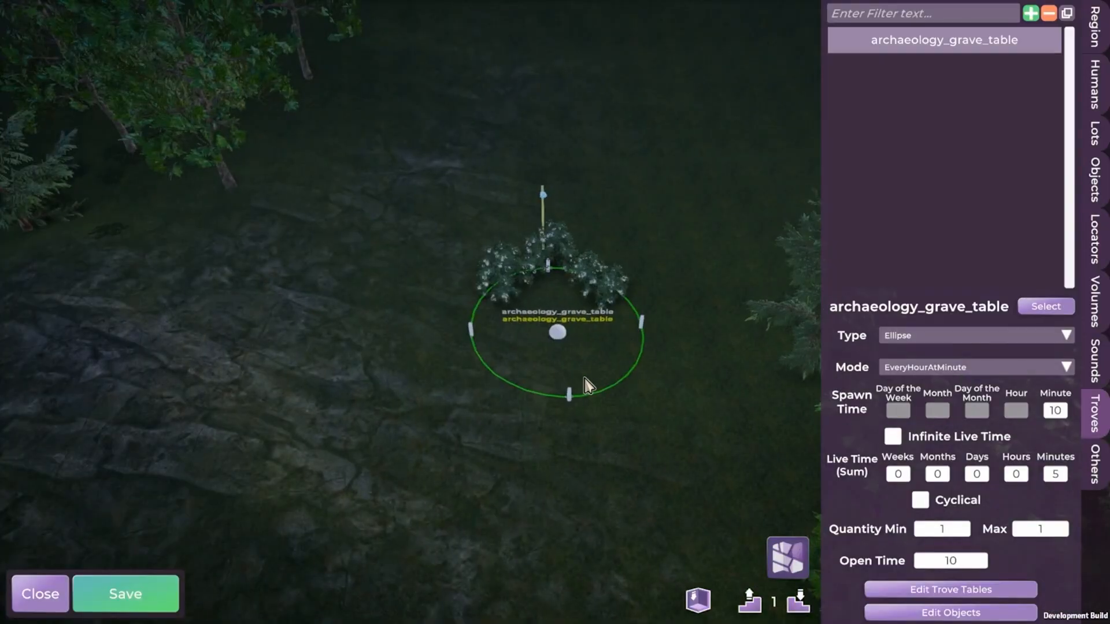
# - Stretch the grave area's ellipse sideways across the rocky slope
pyautogui.scroll(-5, 581, 393)
pyautogui.scroll(4, 549, 358)
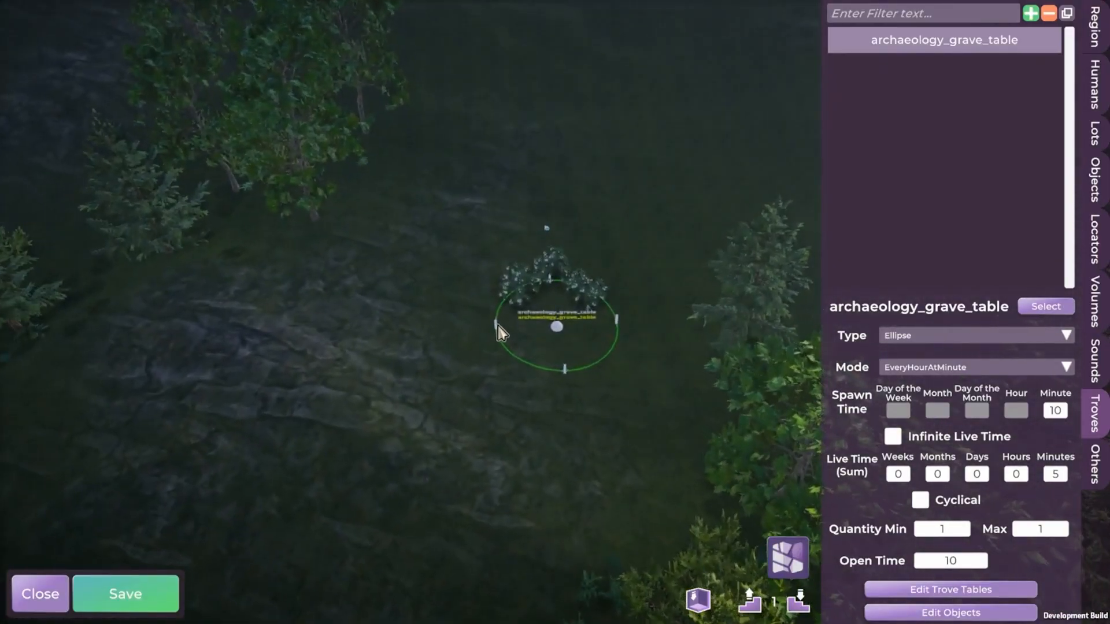
pyautogui.moveTo(497, 325); pyautogui.dragTo(467, 332)
pyautogui.moveTo(289, 346); pyautogui.dragTo(155, 355)
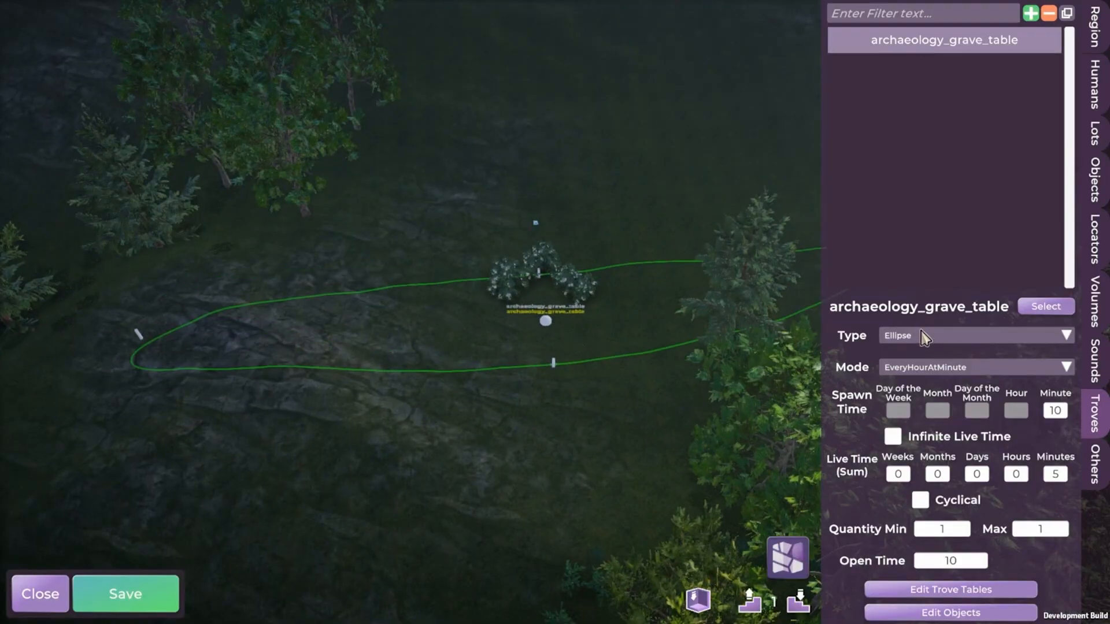
# - Set the grave area's type to Quad and pull its nearest corner outward, away from the bushes
pyautogui.click(902, 352)
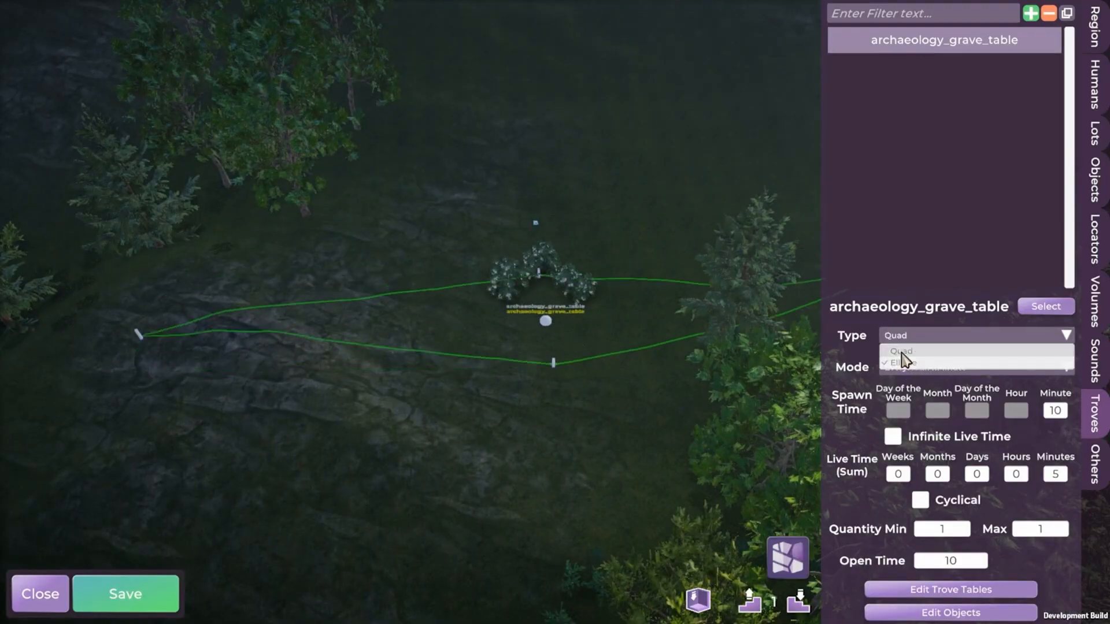
pyautogui.press('s')
pyautogui.press('w')
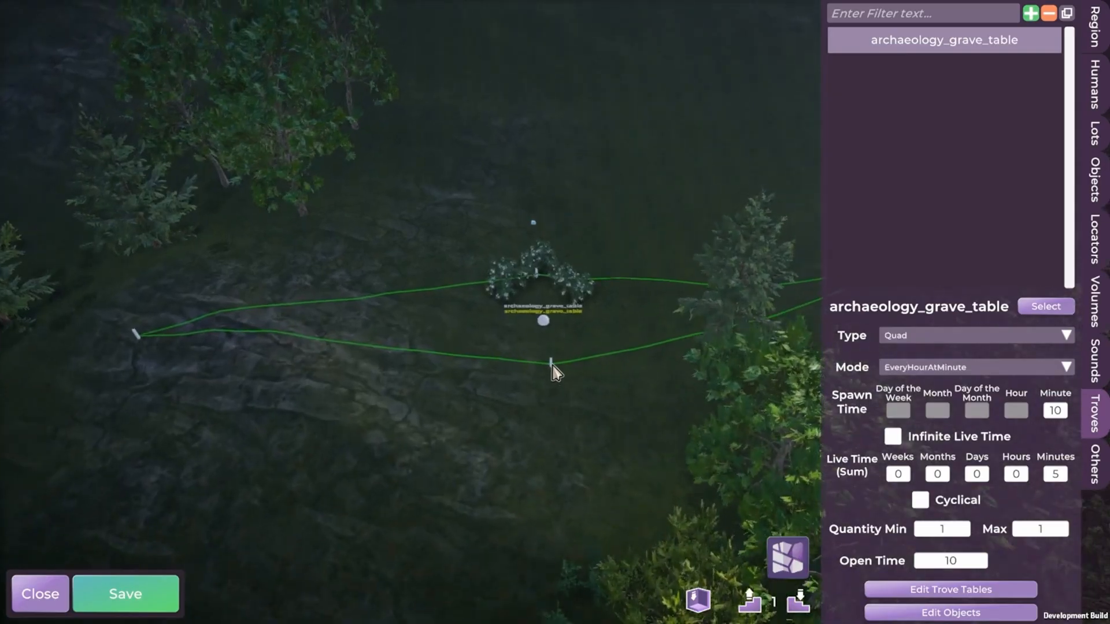
pyautogui.press('w')
pyautogui.scroll(2, 569, 442)
pyautogui.scroll(2, 575, 453)
pyautogui.moveTo(588, 526); pyautogui.dragTo(588, 422, button='middle')
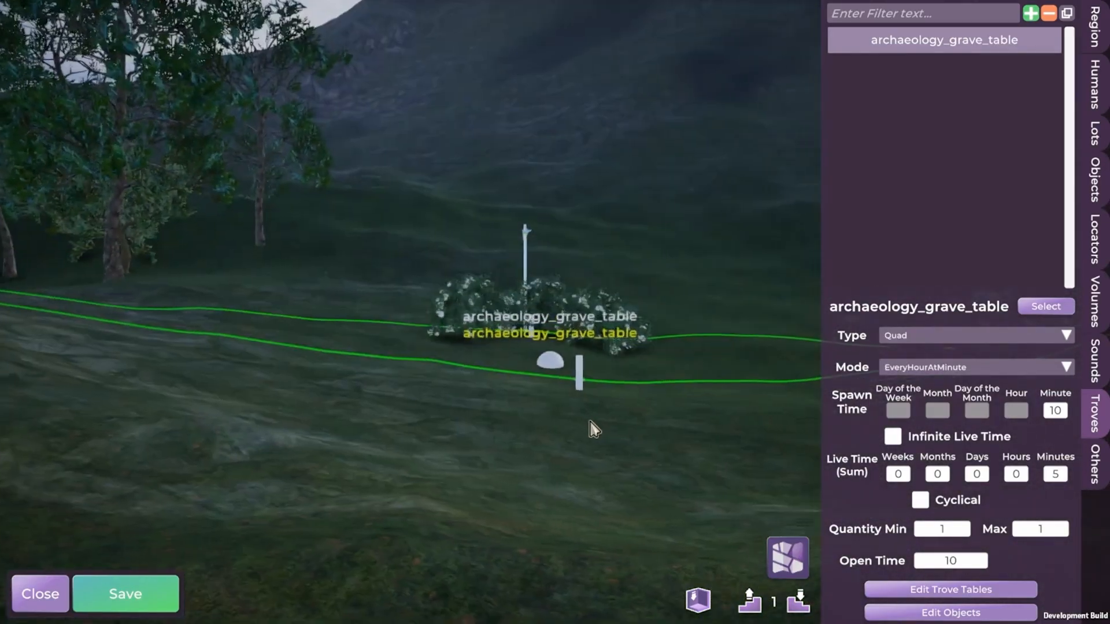
pyautogui.moveTo(582, 379); pyautogui.dragTo(683, 583)
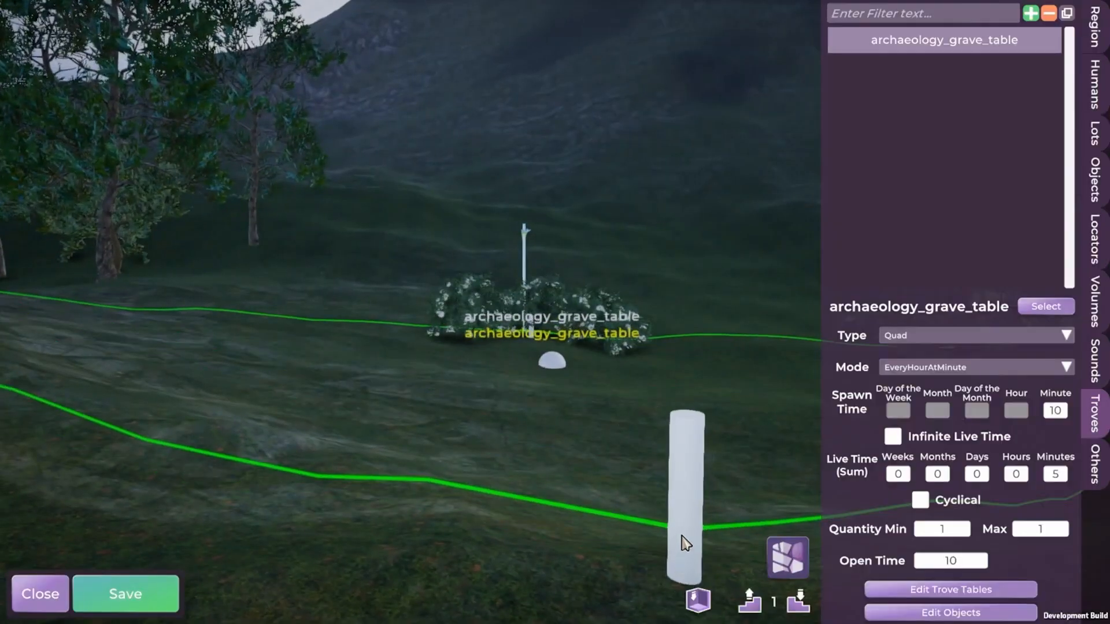
# - Move the quad's corner hidden among the white-flowered bushes outward so the area encloses the bushes
pyautogui.scroll(-4, 642, 440)
pyautogui.moveTo(595, 329); pyautogui.dragTo(592, 395, button='middle')
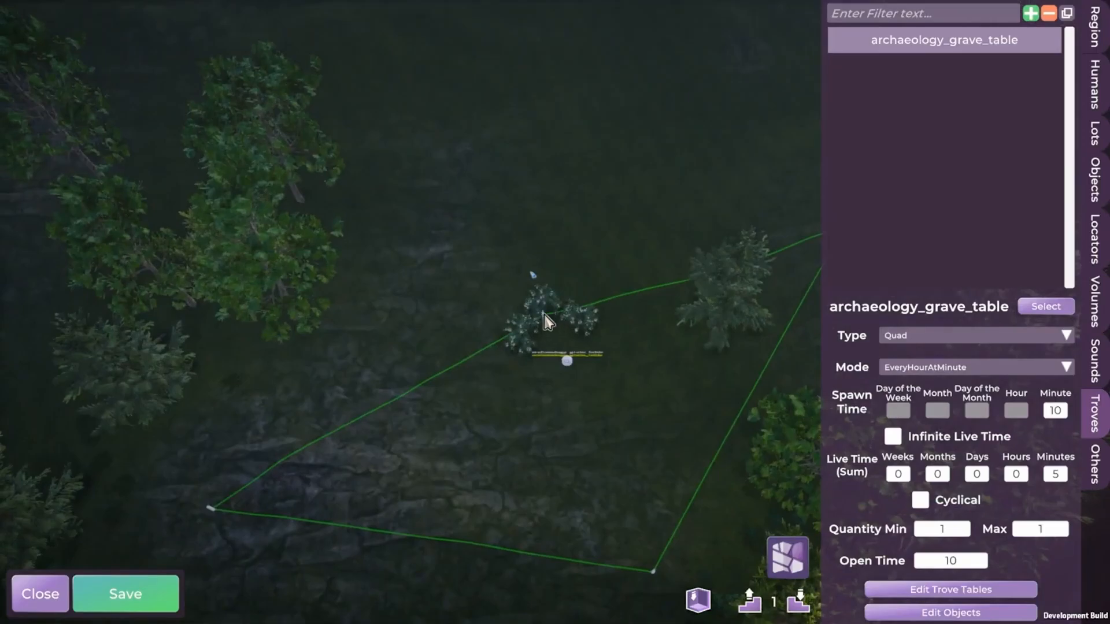
pyautogui.scroll(3, 546, 319)
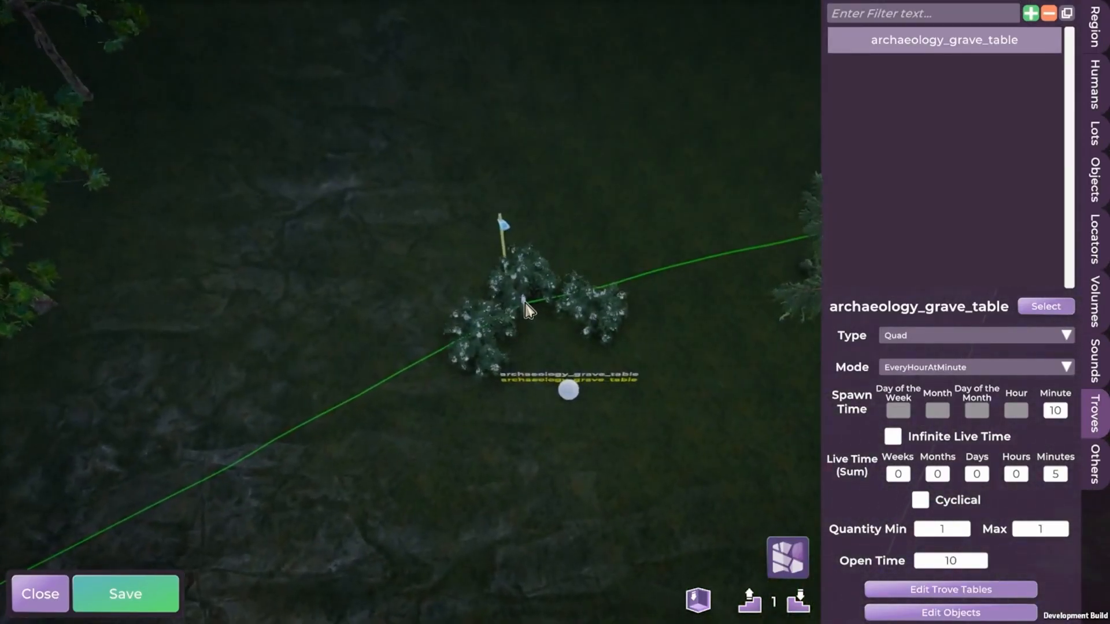
pyautogui.moveTo(525, 302); pyautogui.dragTo(543, 398, button='middle')
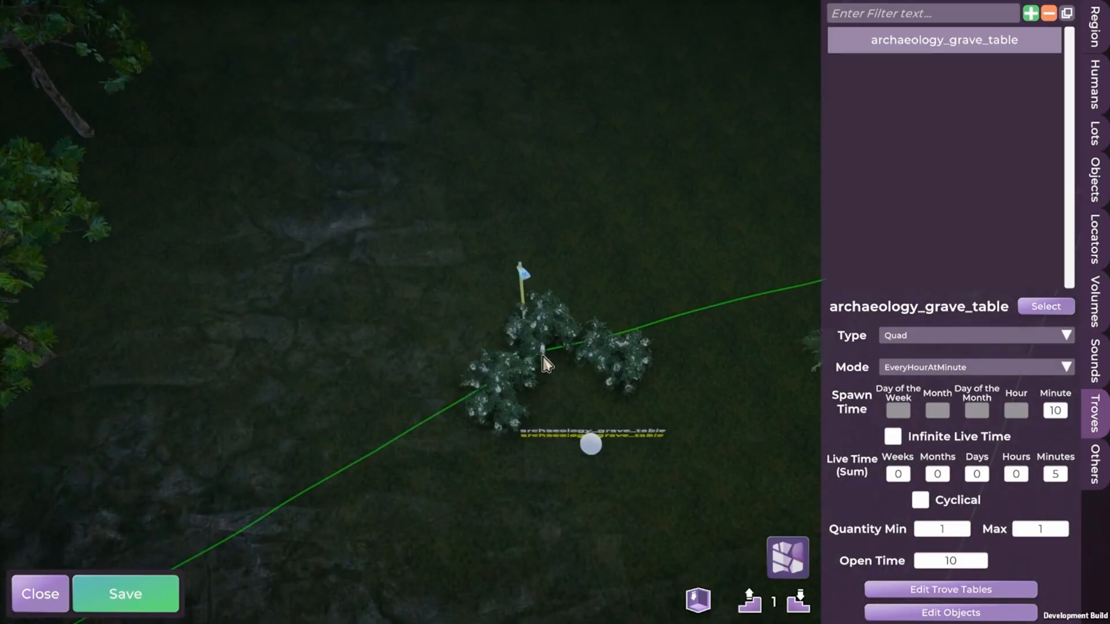
pyautogui.scroll(-3, 589, 447)
pyautogui.scroll(5, 559, 376)
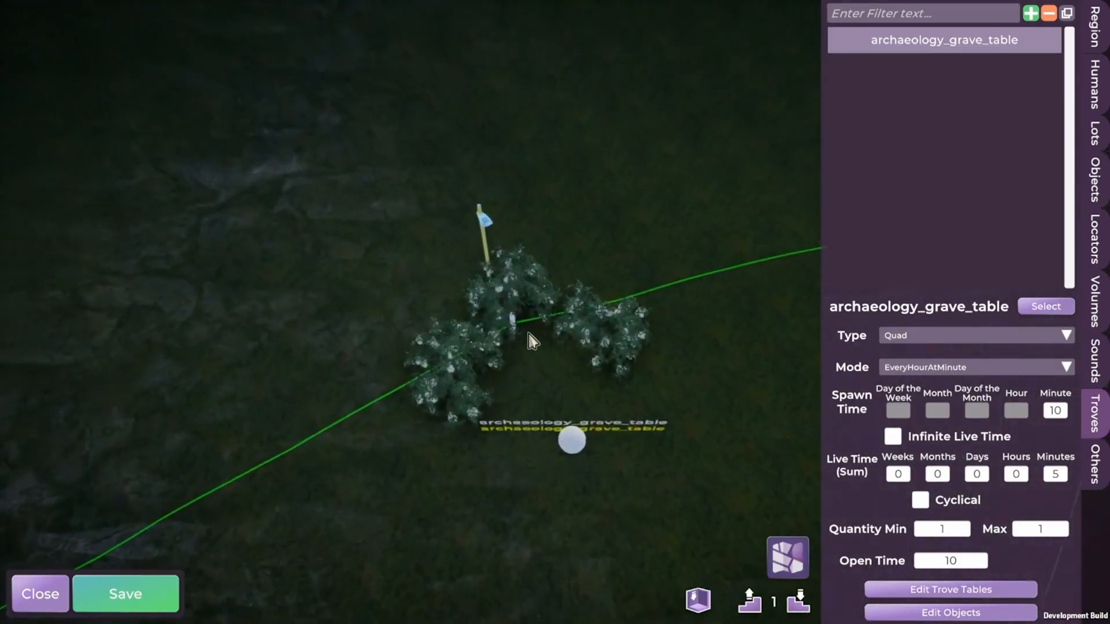
pyautogui.scroll(5, 520, 350)
pyautogui.click(40, 593)
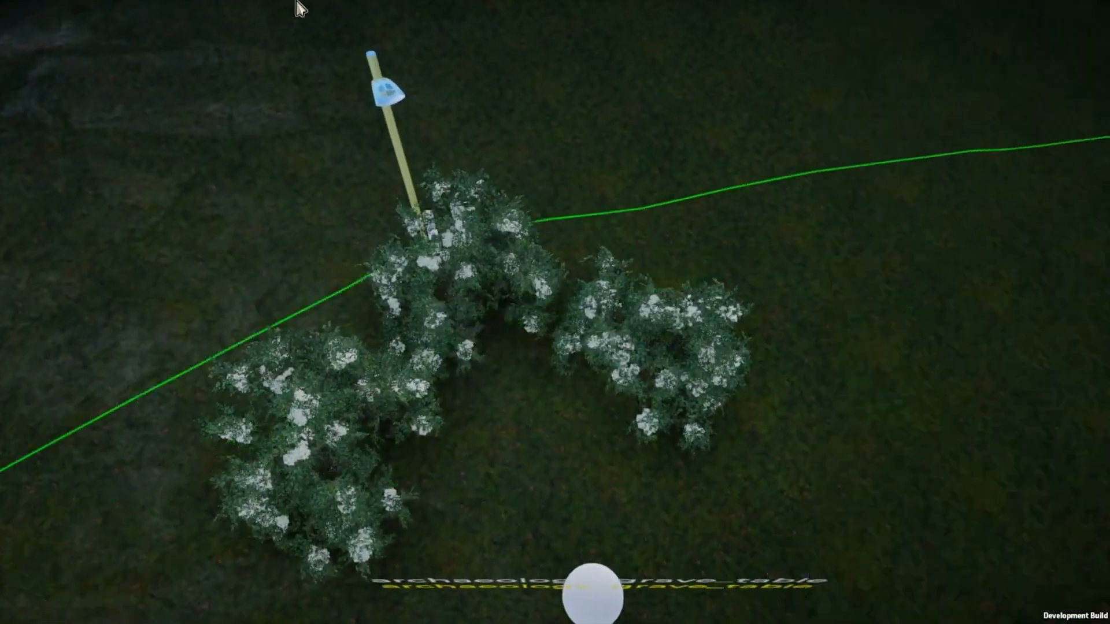
pyautogui.moveTo(296, 2); pyautogui.dragTo(278, 62)
pyautogui.scroll(-10, 673, 415)
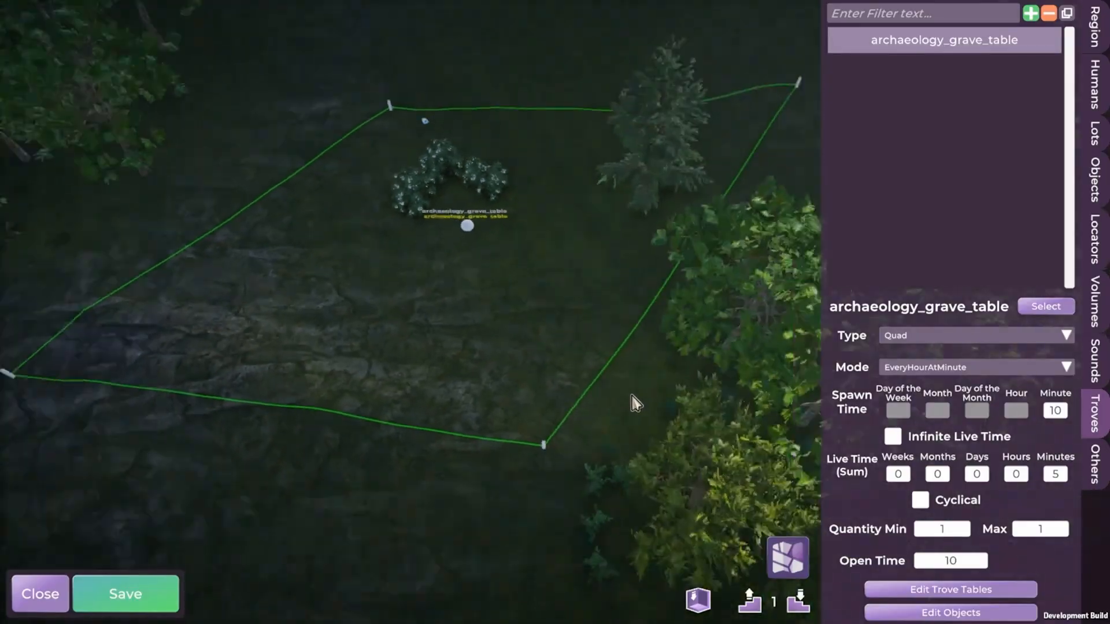
pyautogui.scroll(-2, 636, 403)
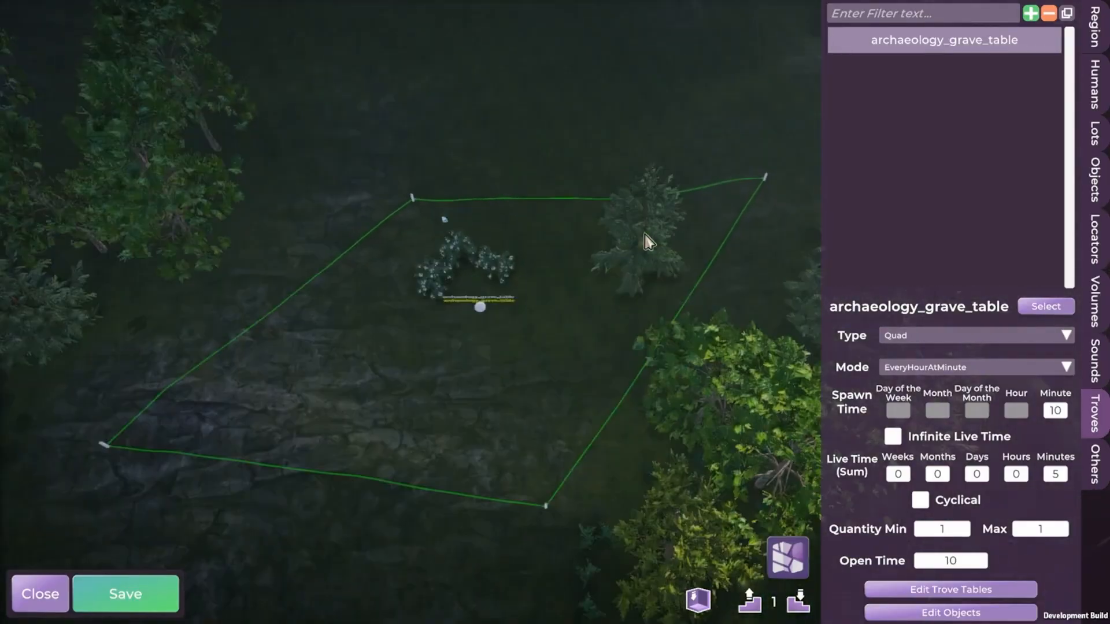
# - Configure the grave area to spawn EveryHourAtMinute at minute 15 with Infinite Live Time and a minimum quantity of 0
pyautogui.click(1067, 370)
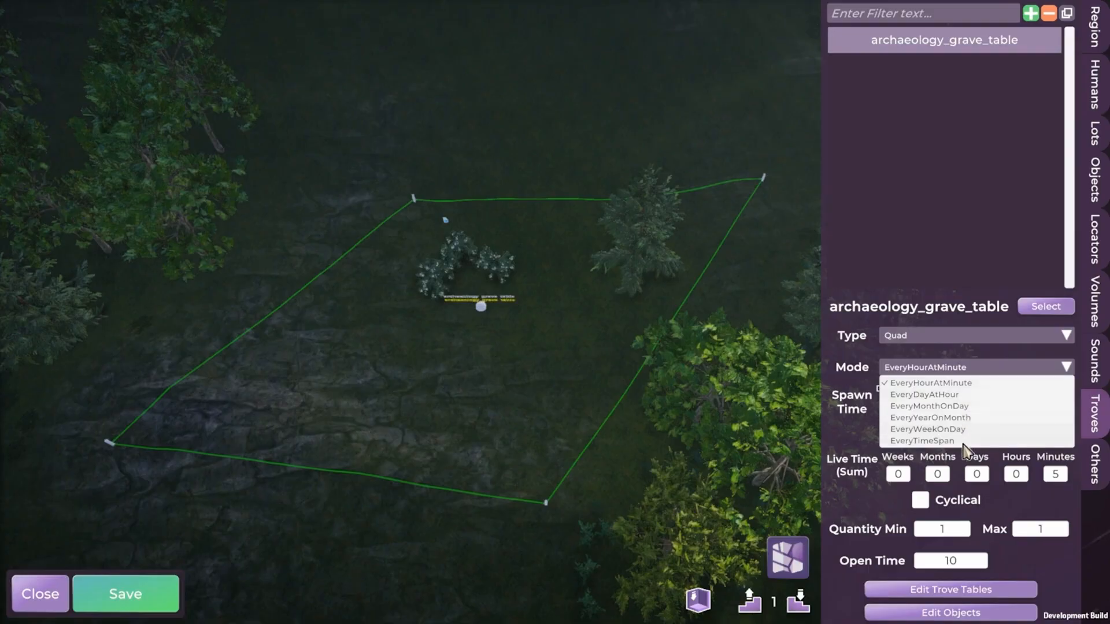
pyautogui.click(933, 385)
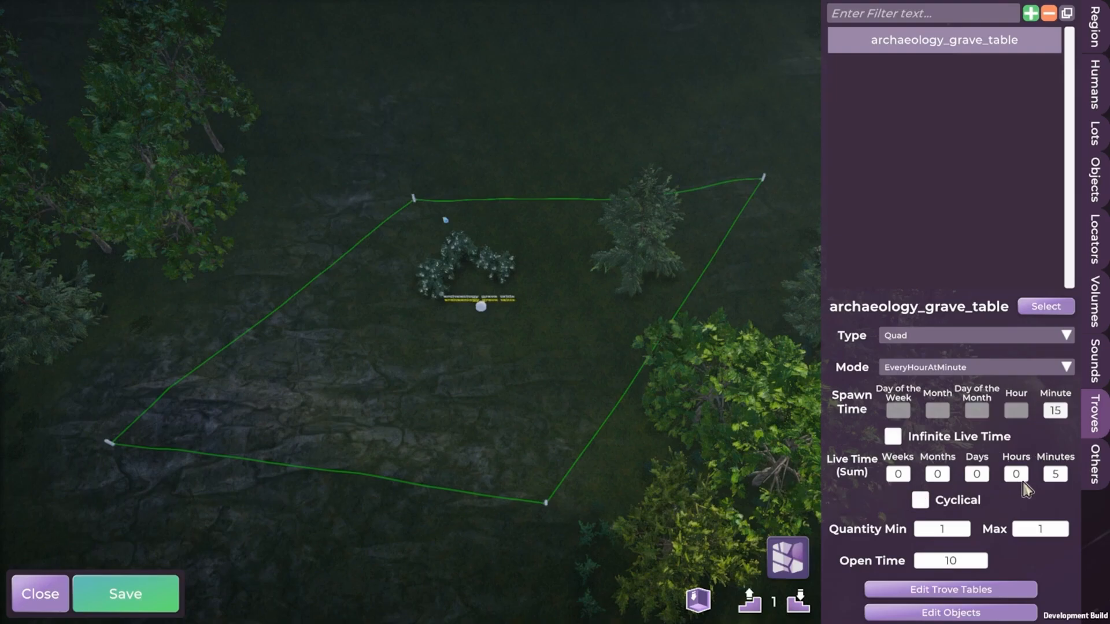
pyautogui.click(893, 437)
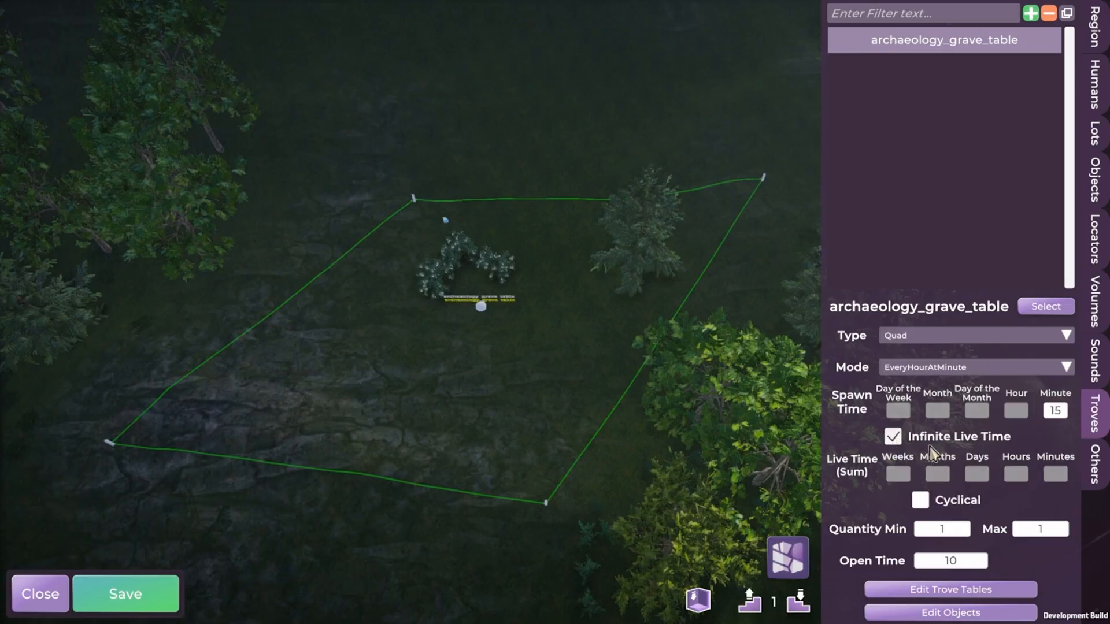
pyautogui.click(919, 500)
pyautogui.click(920, 502)
pyautogui.click(942, 530)
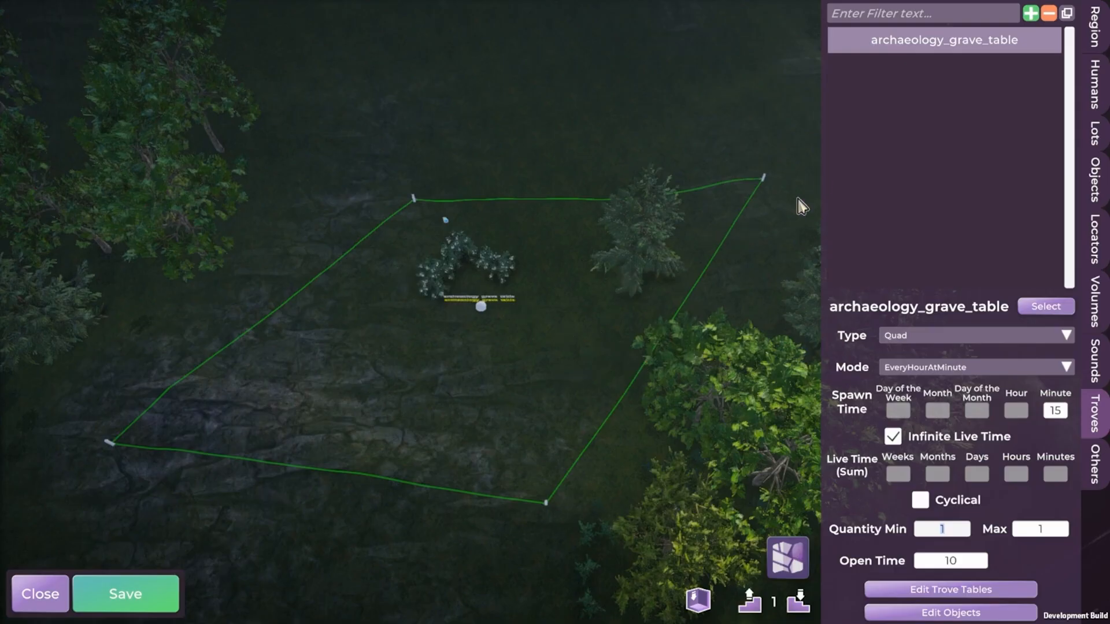
pyautogui.write('0')
pyautogui.press('Return')
# - Place a new flower_asian_table trove area on the flowery meadow between the road and the footpath
pyautogui.click(1030, 17)
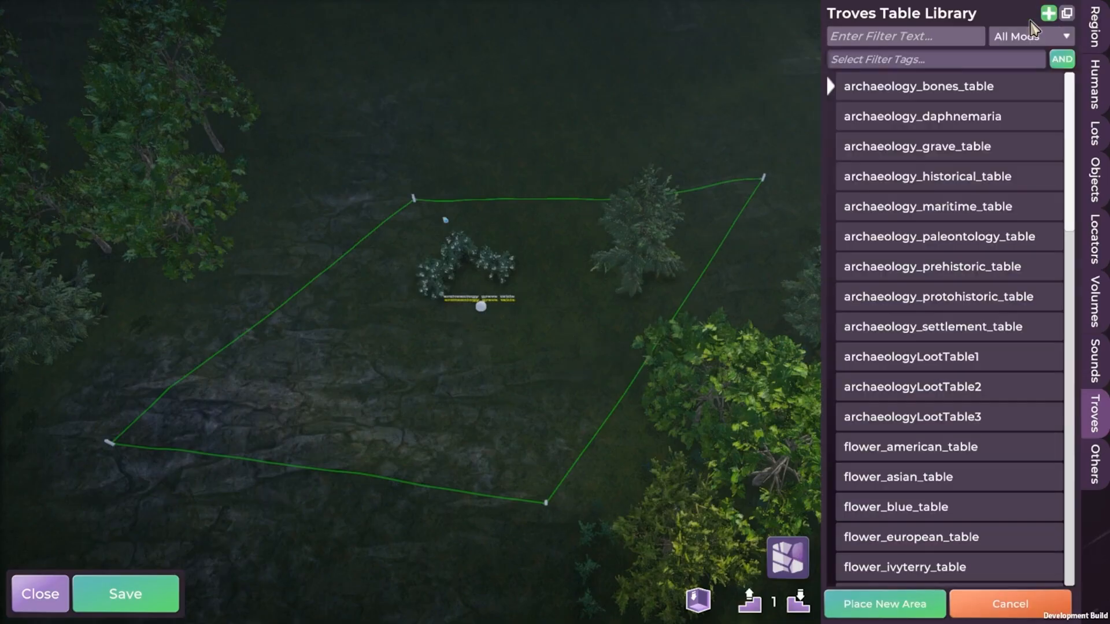
pyautogui.scroll(-2, 983, 415)
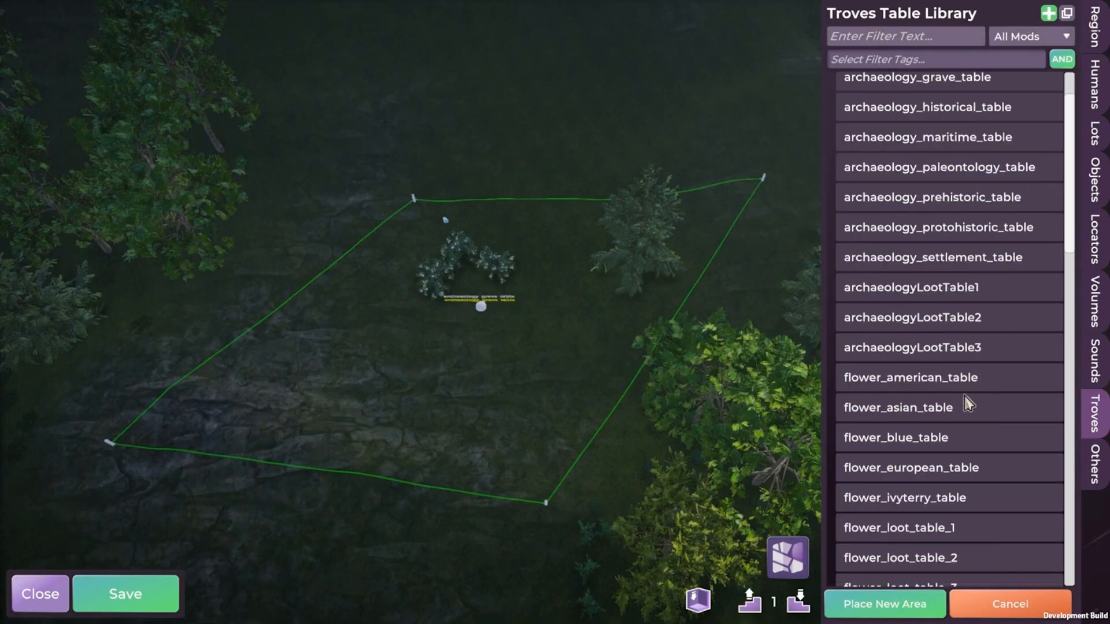
pyautogui.click(927, 411)
pyautogui.click(885, 602)
pyautogui.press('s')
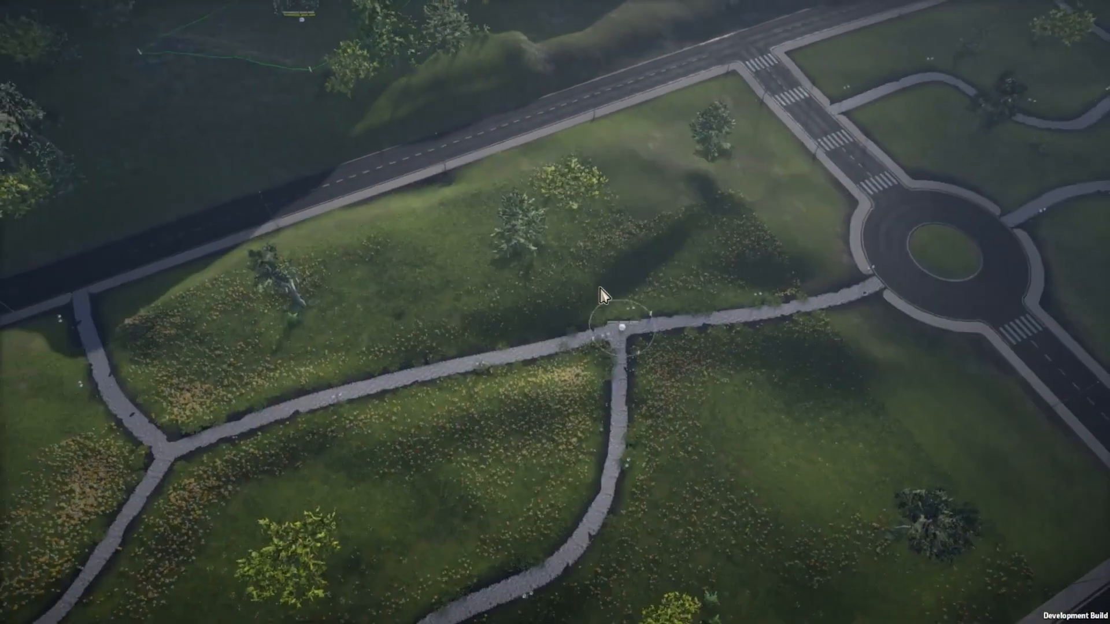
pyautogui.click(451, 263)
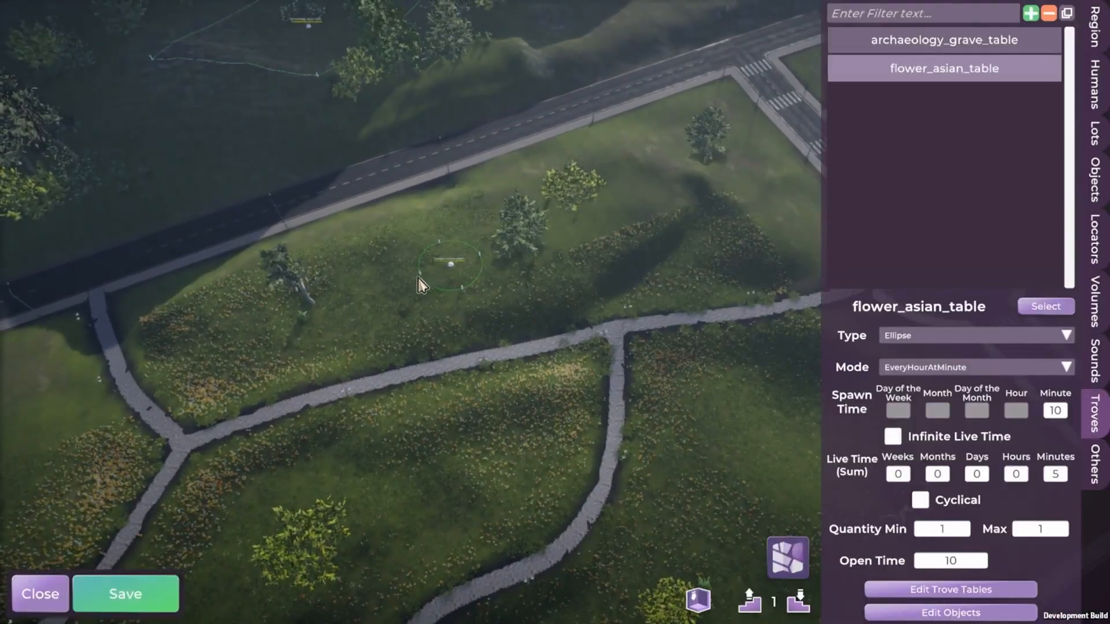
# - Stretch the flower_asian_table ellipse lengthwise along the meadow, parallel to the footpath
pyautogui.moveTo(421, 284); pyautogui.dragTo(168, 359)
pyautogui.press('w')
pyautogui.press('d')
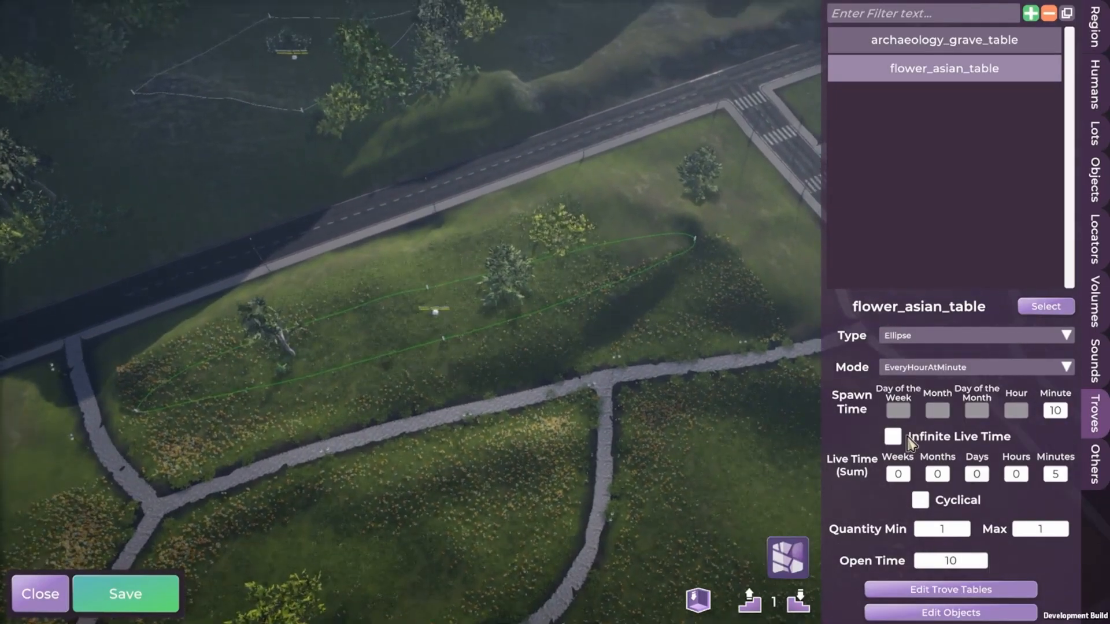
# - Set the flower area's spawn minute to 45, enable Infinite Live Time and set the maximum quantity to 5
pyautogui.click(1047, 413)
pyautogui.click(893, 437)
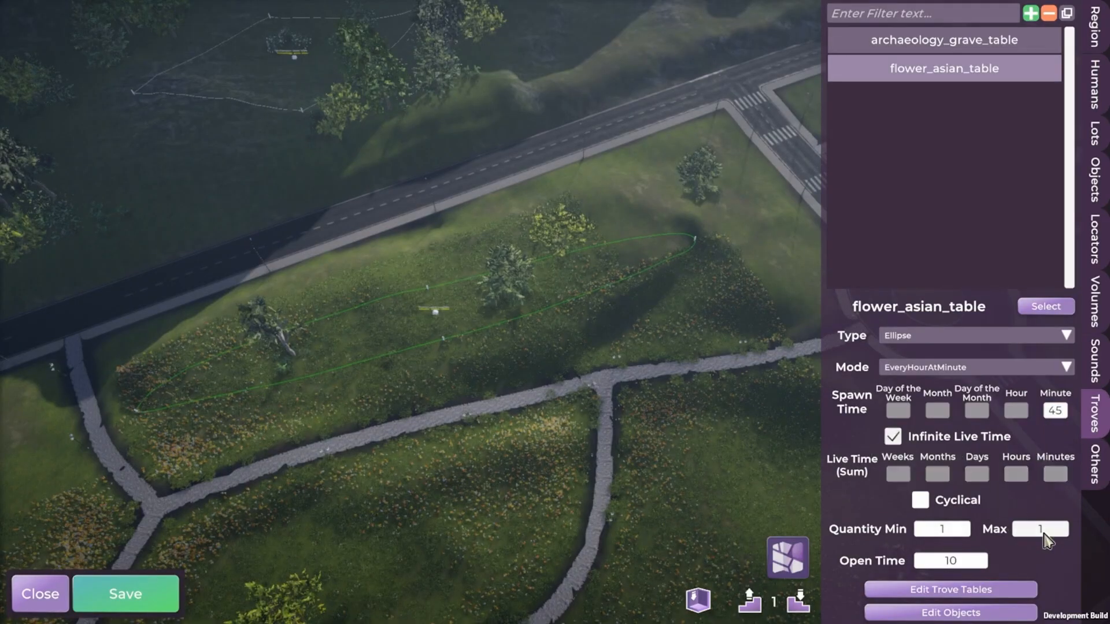
pyautogui.click(1046, 533)
# - Delete the archaeology_grave_table trove area around the white-flowering bushes
pyautogui.moveTo(448, 168); pyautogui.dragTo(520, 260, button='middle')
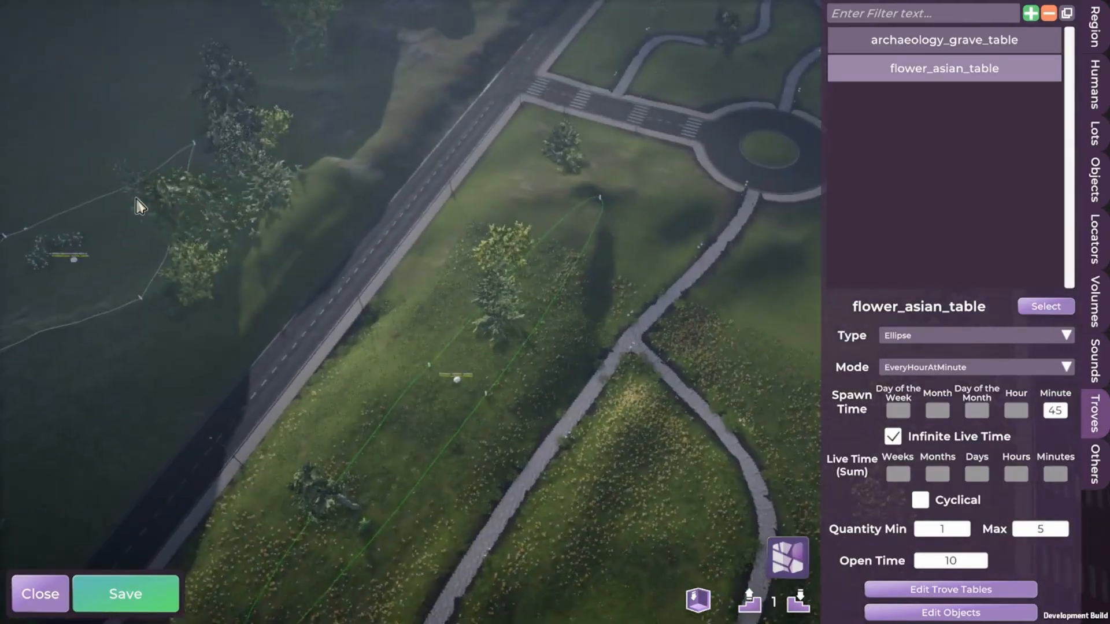
pyautogui.moveTo(141, 206); pyautogui.dragTo(275, 292, button='right')
pyautogui.scroll(2, 275, 292)
pyautogui.moveTo(127, 266); pyautogui.dragTo(399, 267, button='right')
pyautogui.scroll(5, 518, 243)
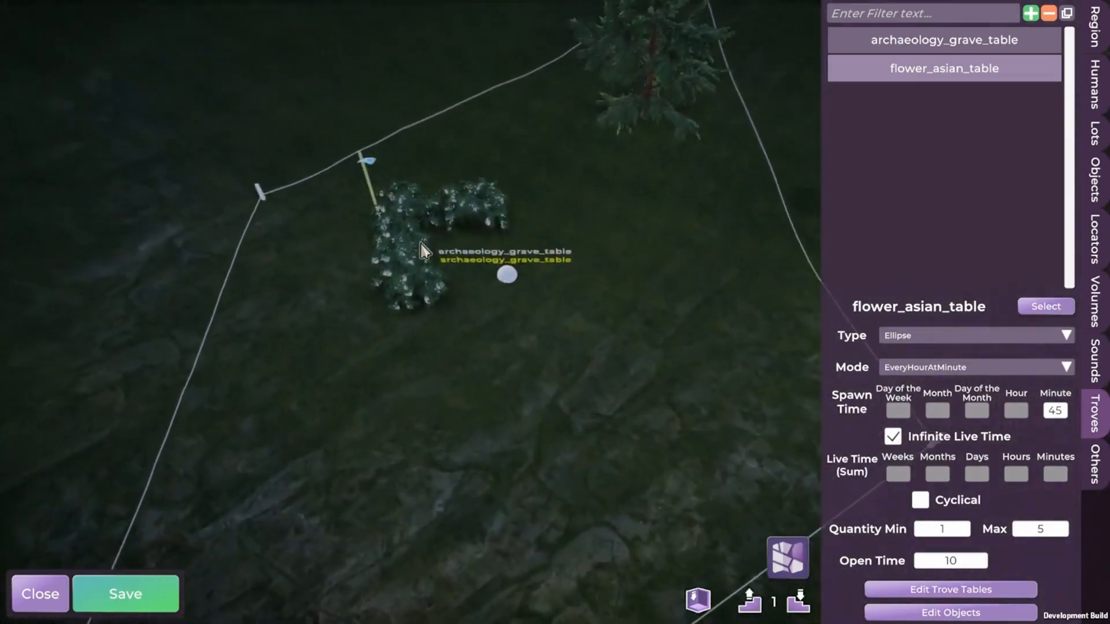
pyautogui.click(504, 274)
pyautogui.scroll(-3, 644, 347)
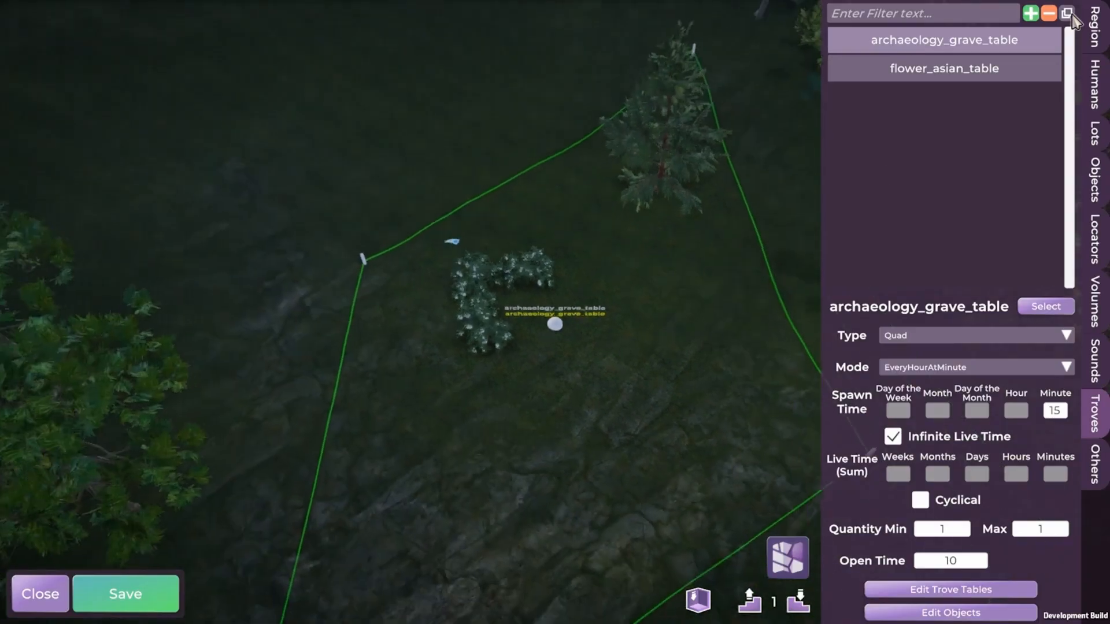
pyautogui.click(1051, 14)
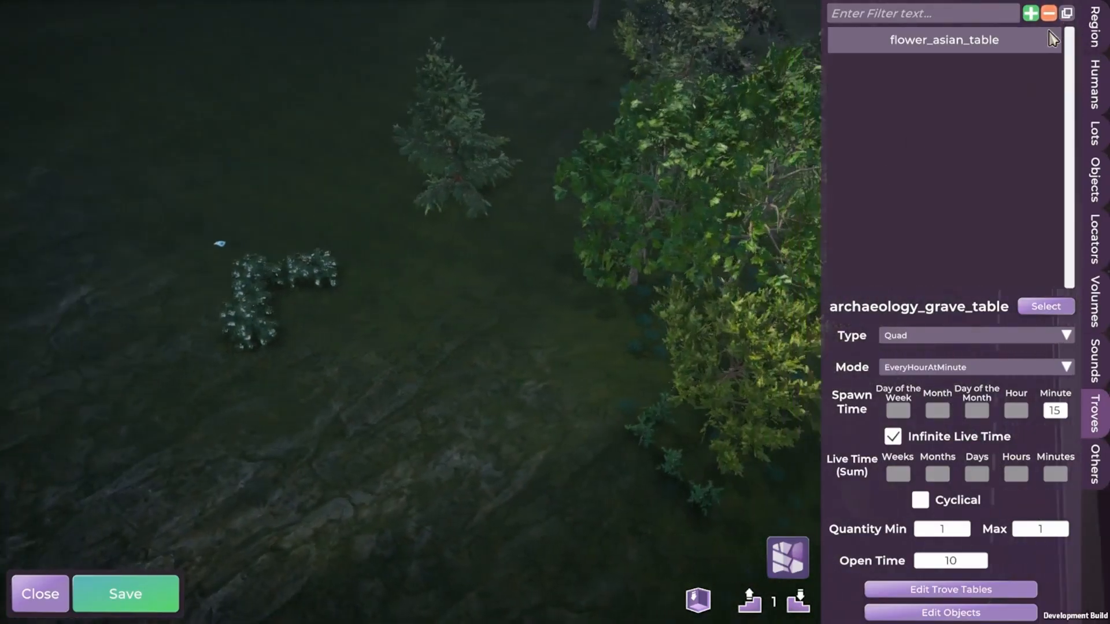
# - Place a new archaeology_settlement_table trove area beside the L-shaped group of white-flowering bushes
pyautogui.click(1030, 14)
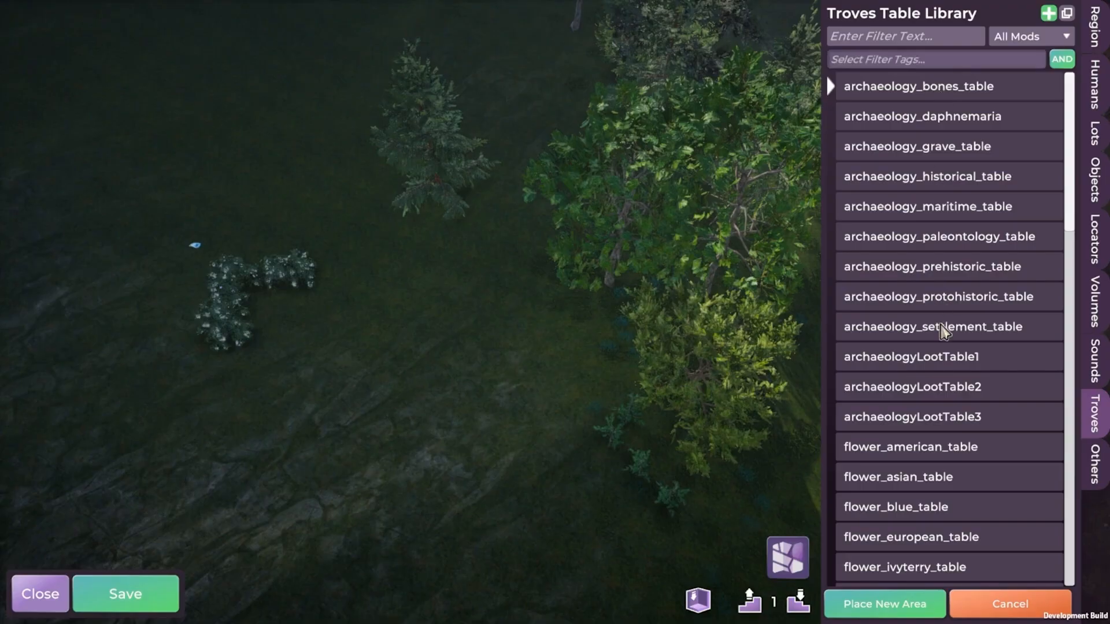
pyautogui.click(943, 328)
pyautogui.click(899, 595)
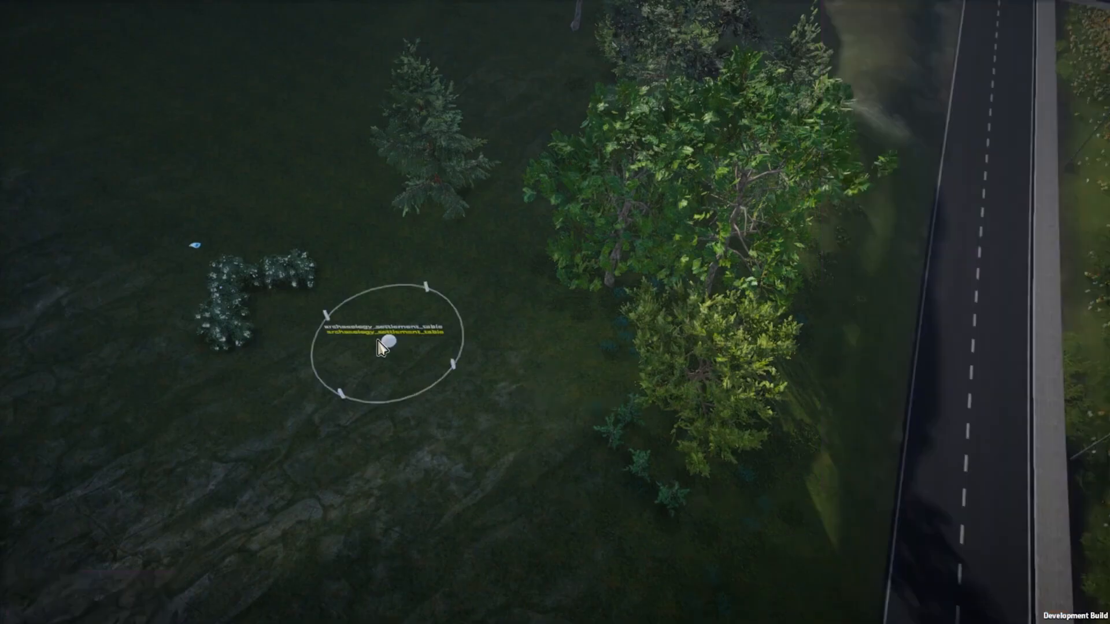
pyautogui.click(321, 338)
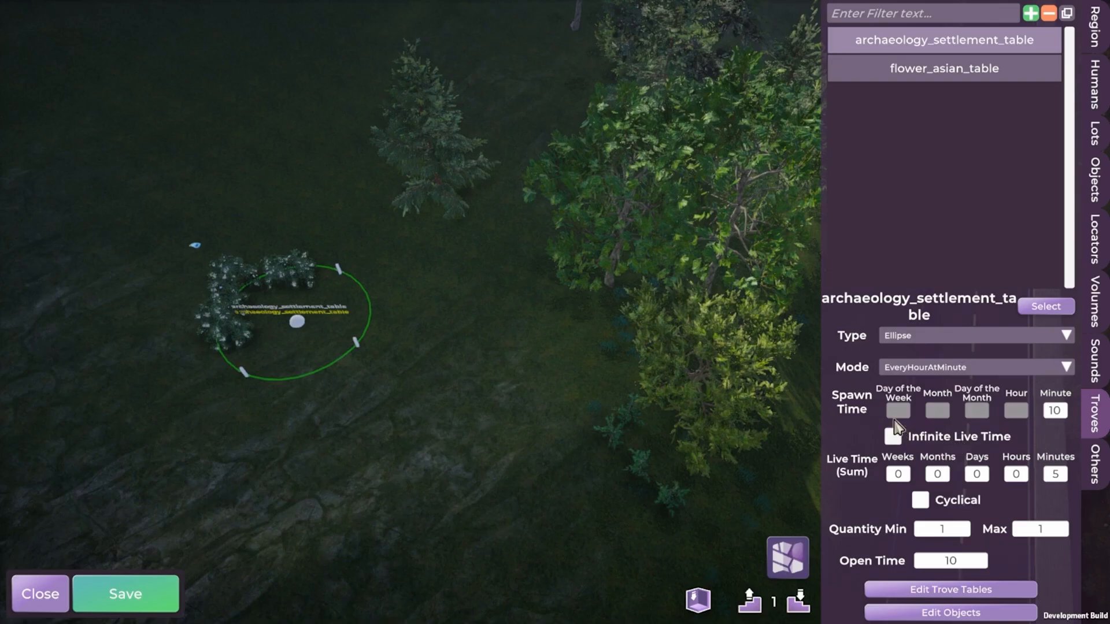
# - Enable Infinite Live Time for the settlement area and set its quantity to a minimum of 10 and a maximum of 25
pyautogui.click(1054, 410)
pyautogui.click(892, 437)
pyautogui.click(1024, 531)
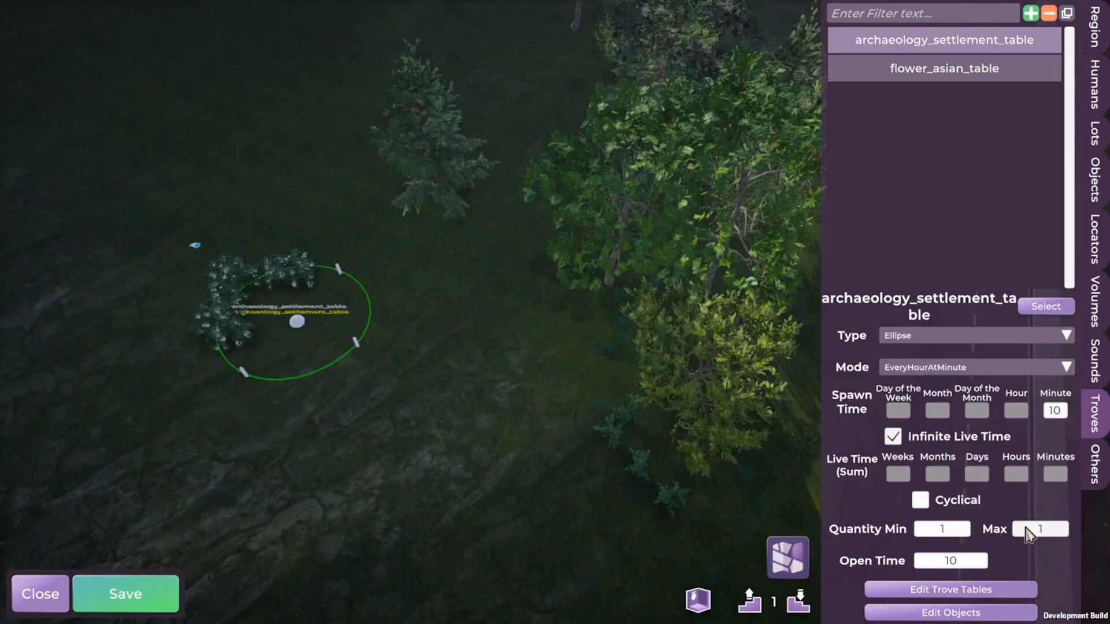
pyautogui.click(939, 531)
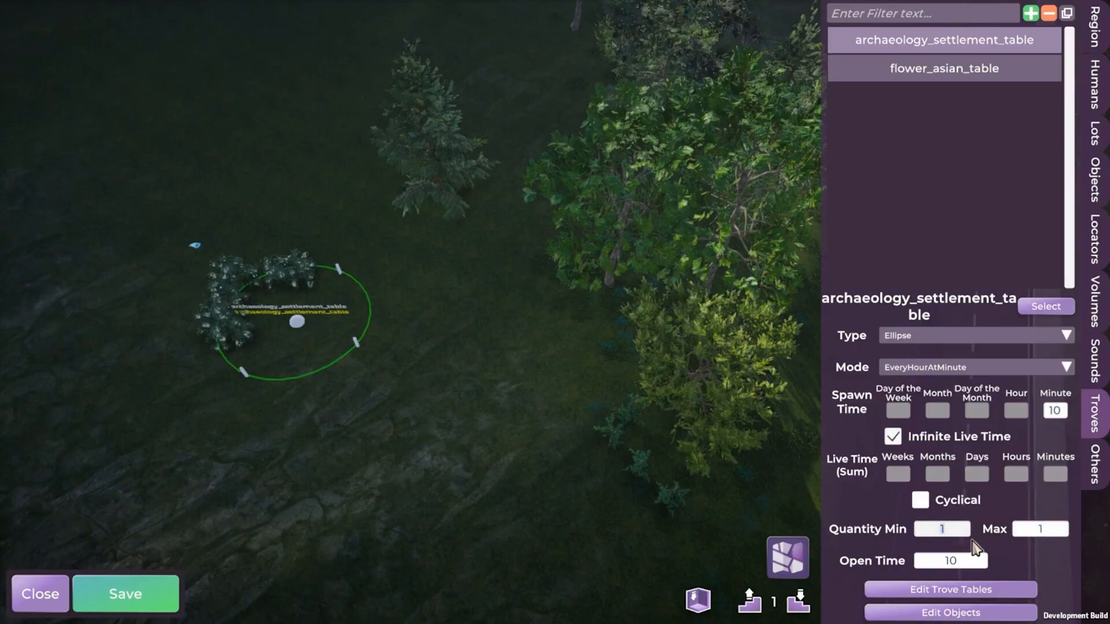
pyautogui.click(1049, 534)
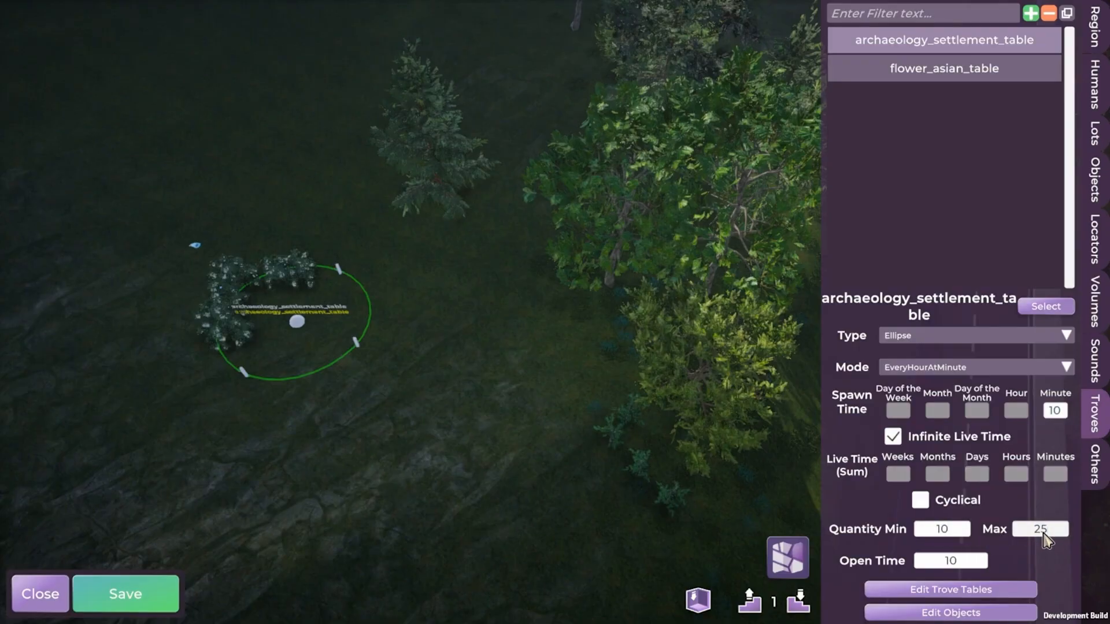
# - Inspect the placed trove areas and look over the list of additional world editors, such as the Item Editor
pyautogui.scroll(8, 281, 290)
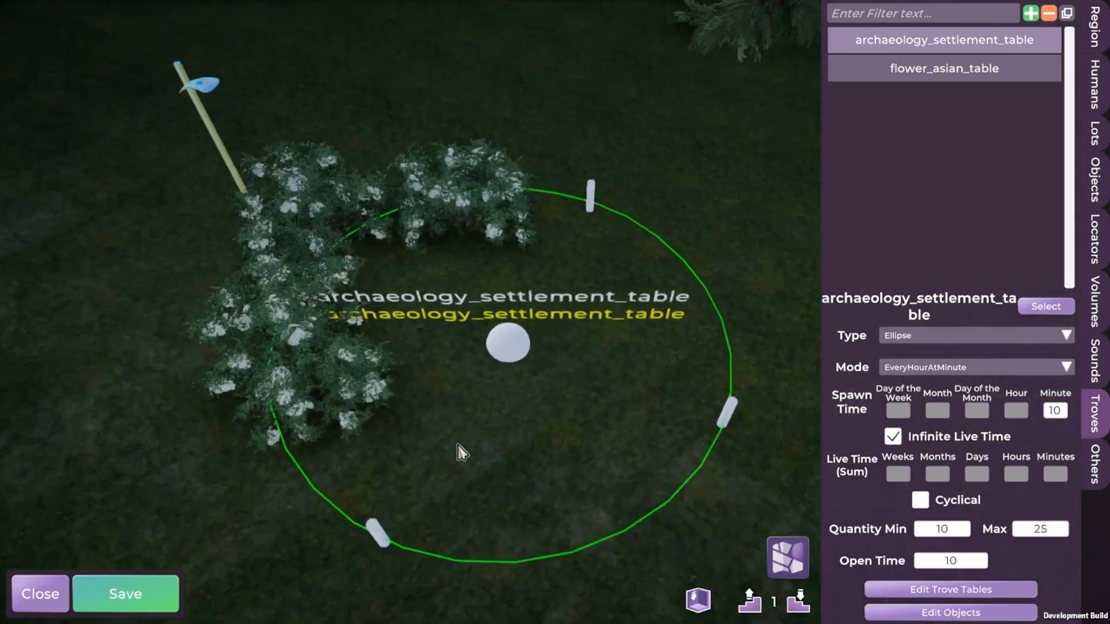
pyautogui.scroll(-10, 462, 452)
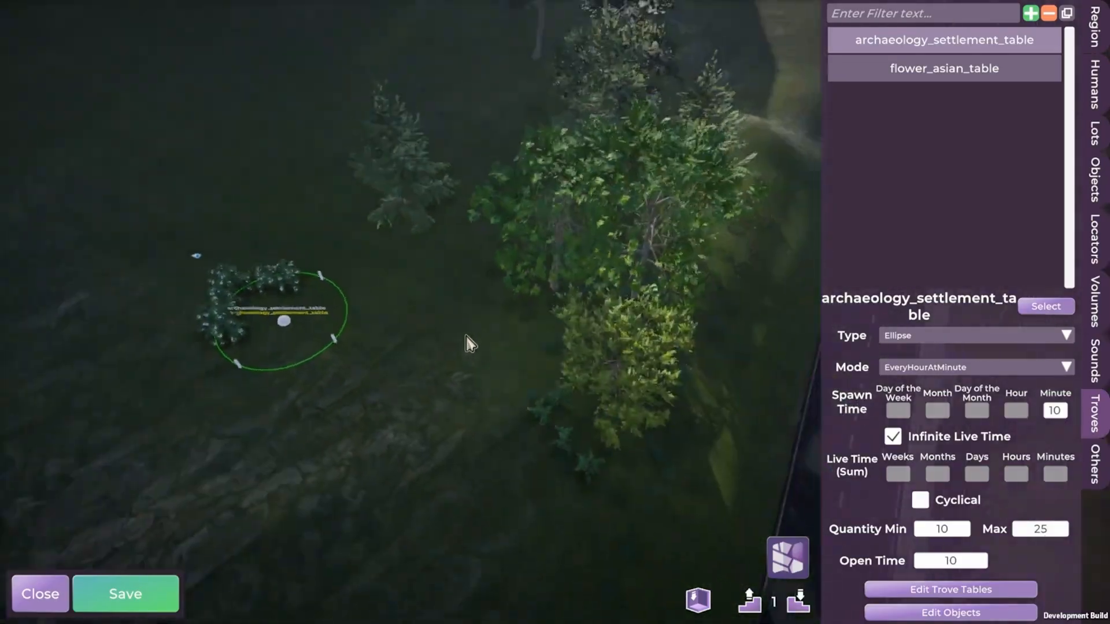
pyautogui.press('w')
pyautogui.press('d')
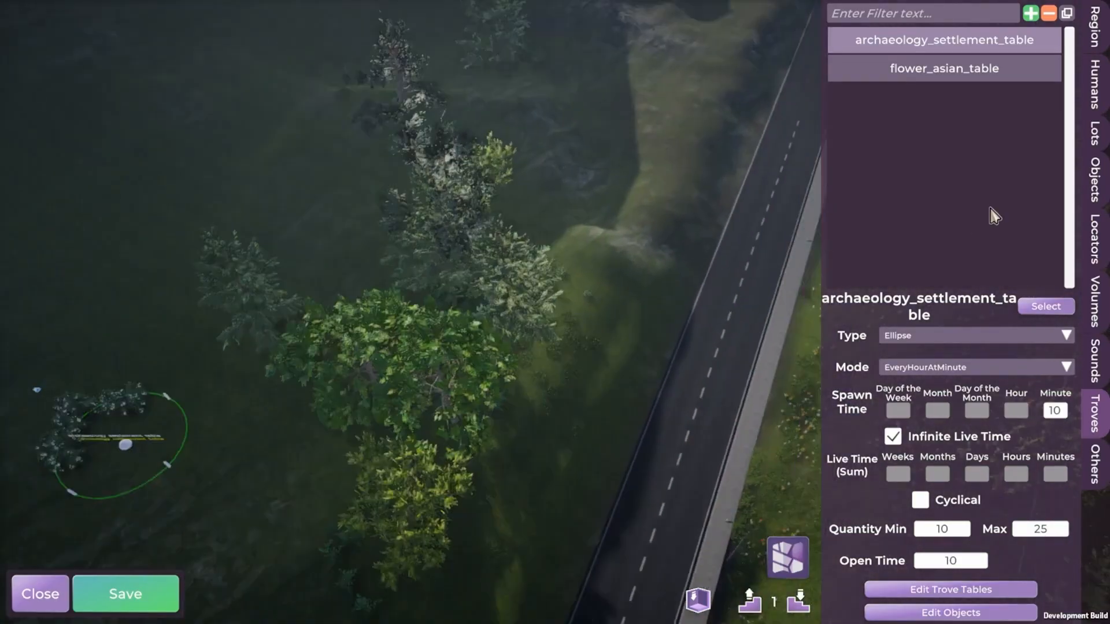
pyautogui.scroll(-3, 680, 399)
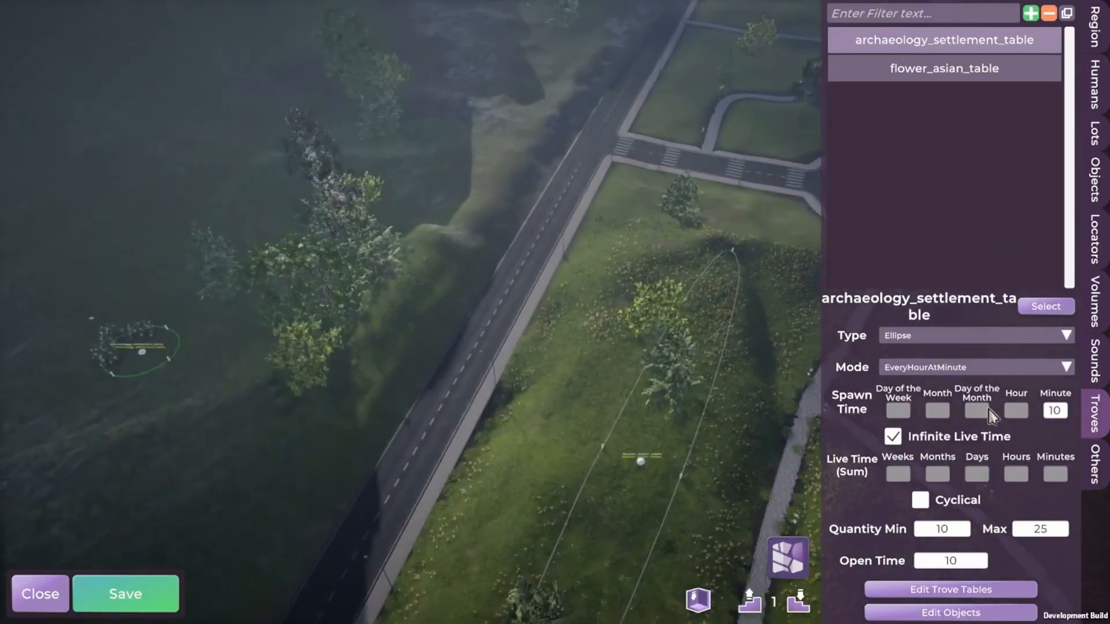
pyautogui.click(1095, 471)
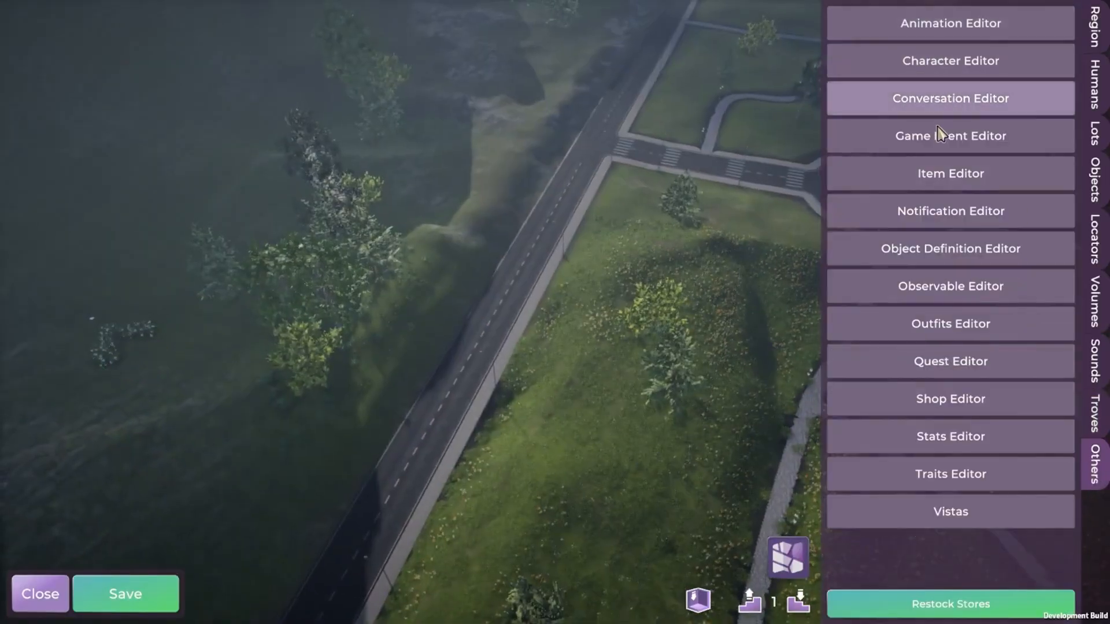
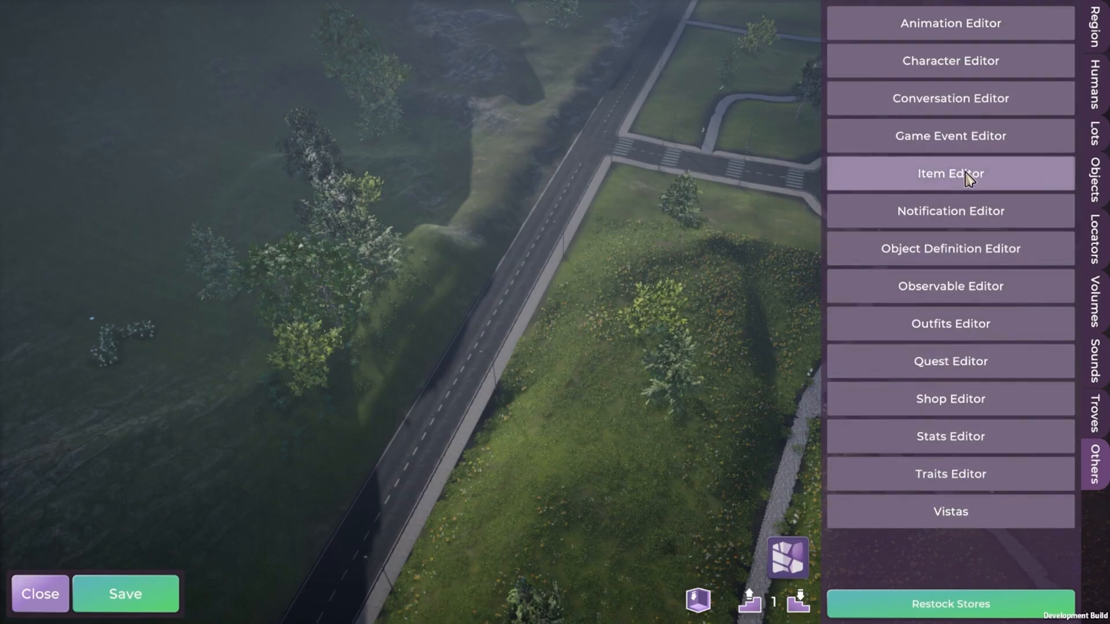
pyautogui.click(957, 177)
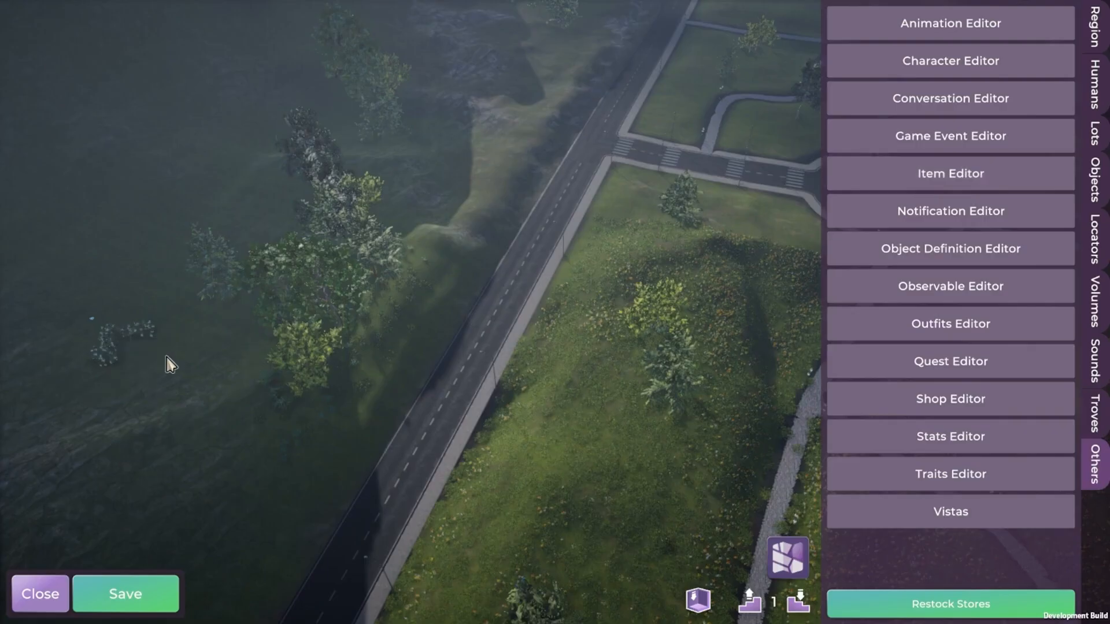
pyautogui.click(1094, 414)
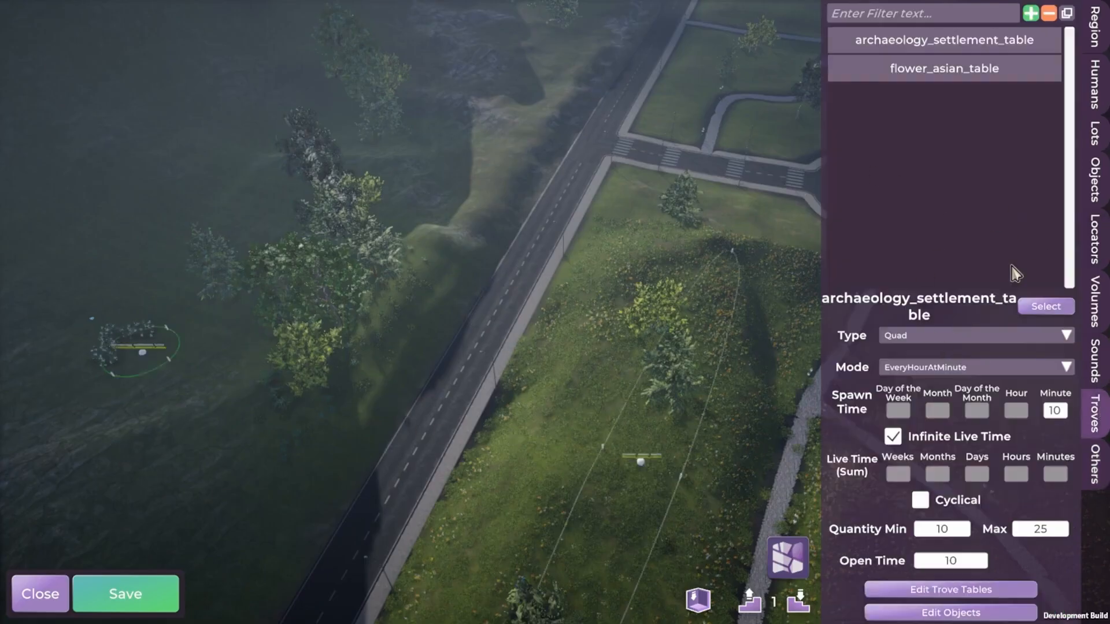
pyautogui.click(1094, 474)
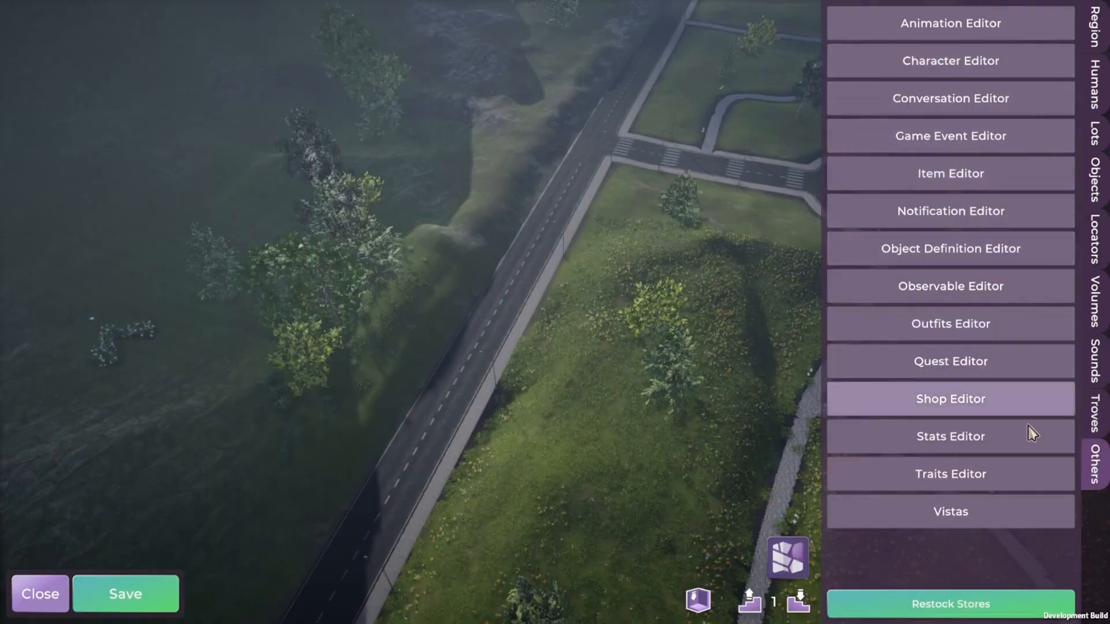
pyautogui.click(1091, 428)
# - Survey the region from the park meadows across the river, hills and bridge to the palm-lined beach road
pyautogui.press('d')
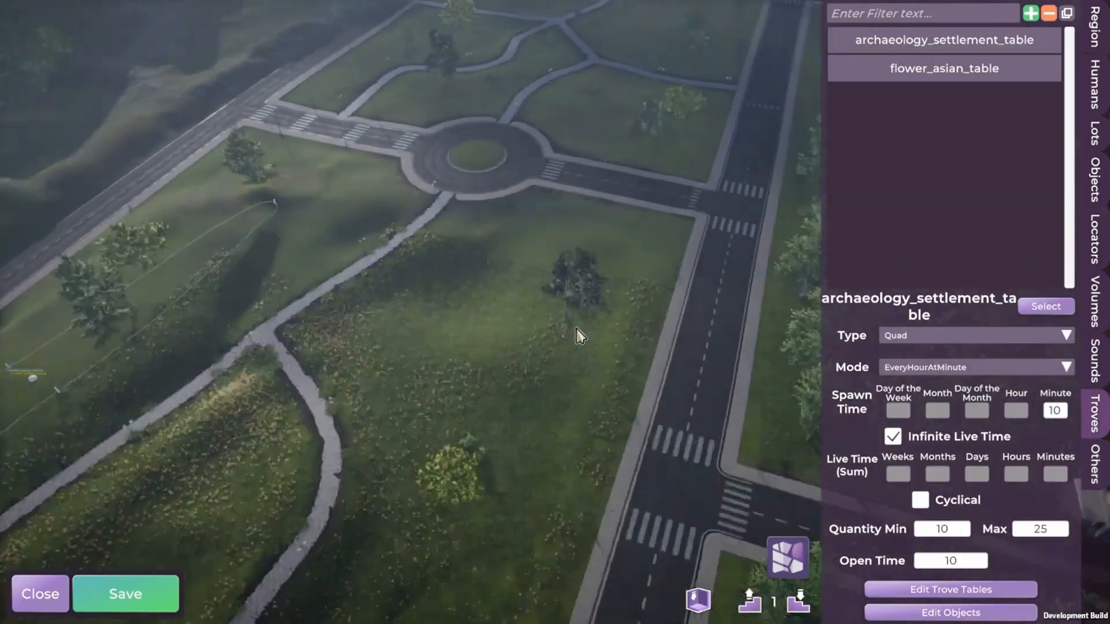
pyautogui.press('w')
pyautogui.press('w')
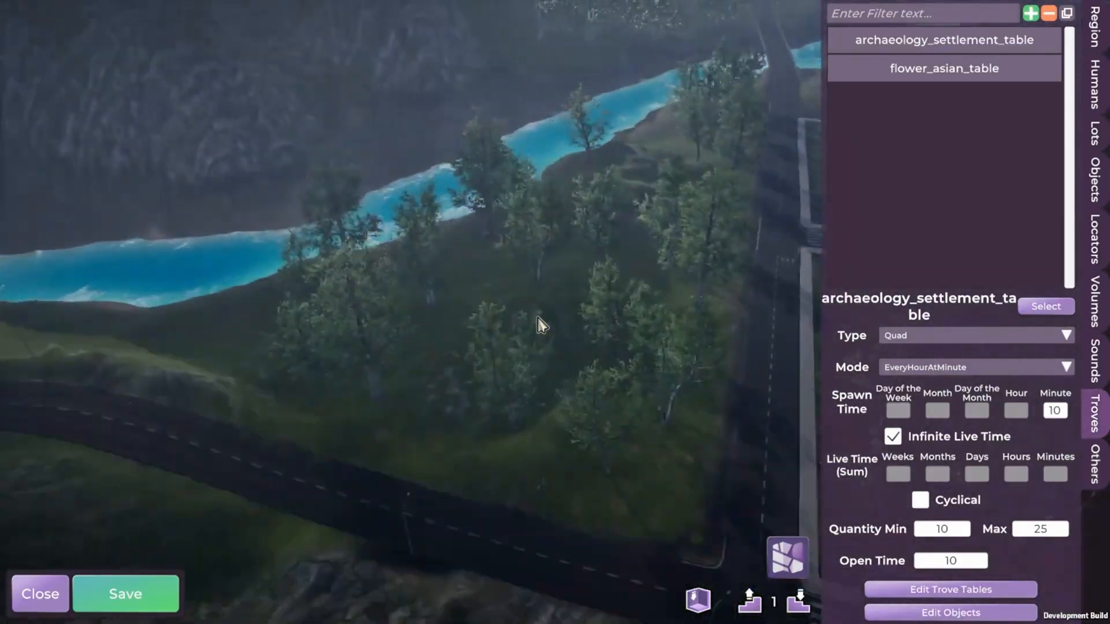
pyautogui.moveTo(543, 324); pyautogui.dragTo(429, 298, button='middle')
pyautogui.press('w')
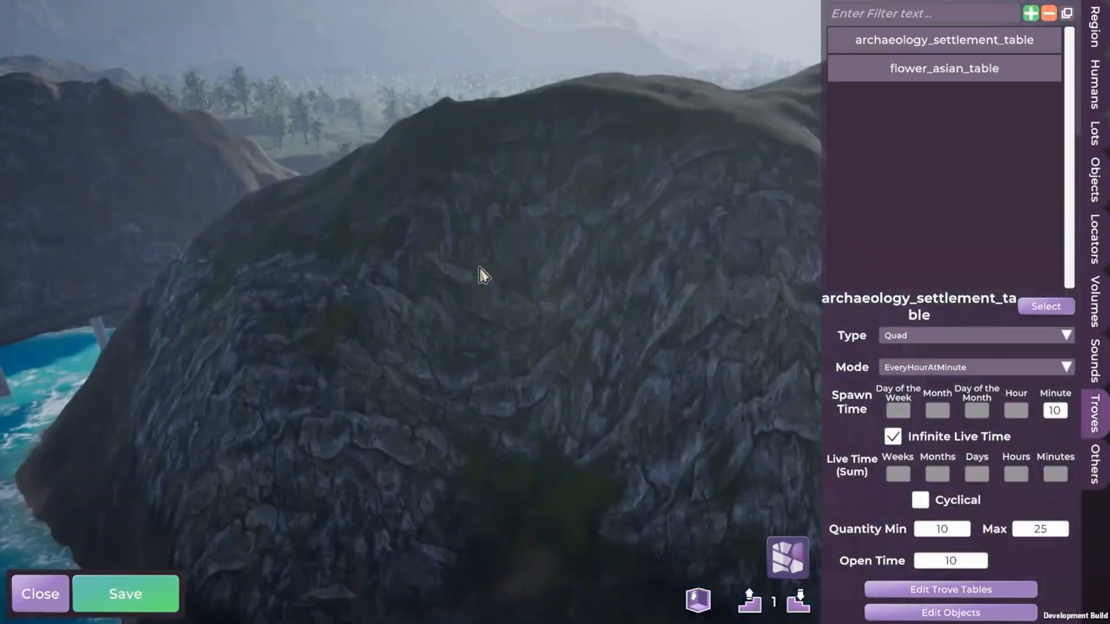
pyautogui.moveTo(525, 318); pyautogui.dragTo(470, 341, button='middle')
pyautogui.press('a')
pyautogui.moveTo(550, 362); pyautogui.dragTo(404, 374, button='middle')
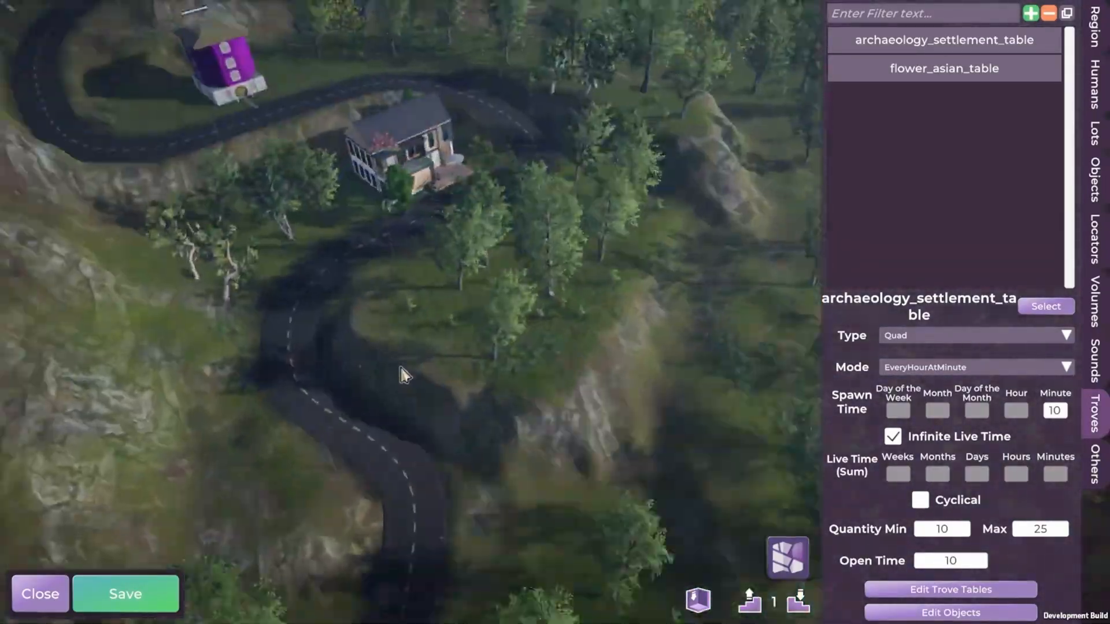
pyautogui.press('w')
pyautogui.press('a')
pyautogui.moveTo(504, 368); pyautogui.dragTo(368, 329, button='middle')
pyautogui.press('w')
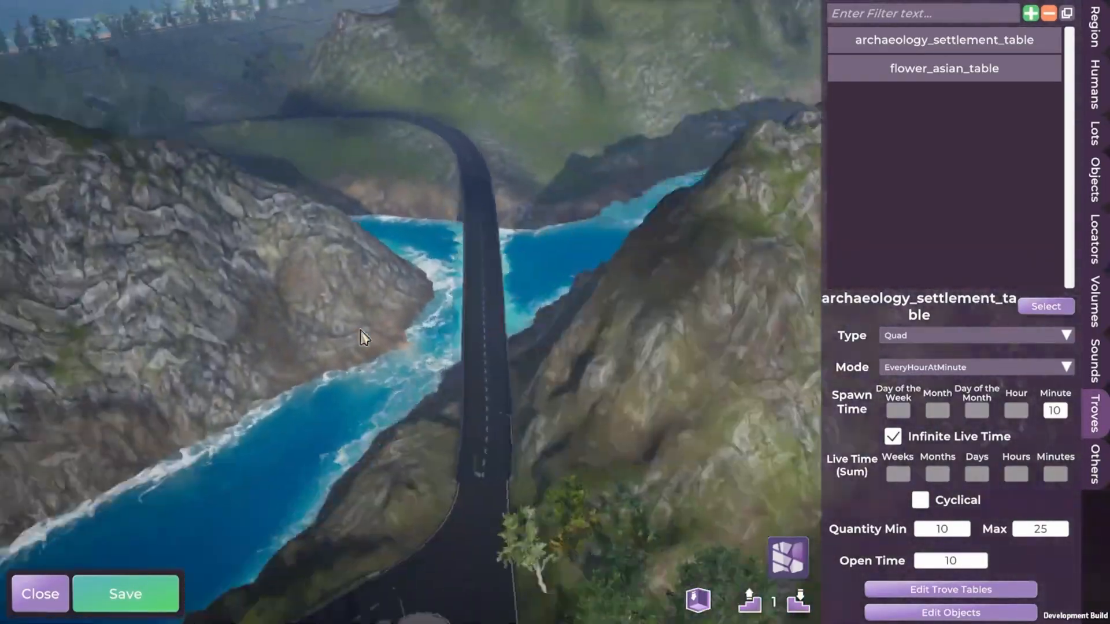
pyautogui.press('w')
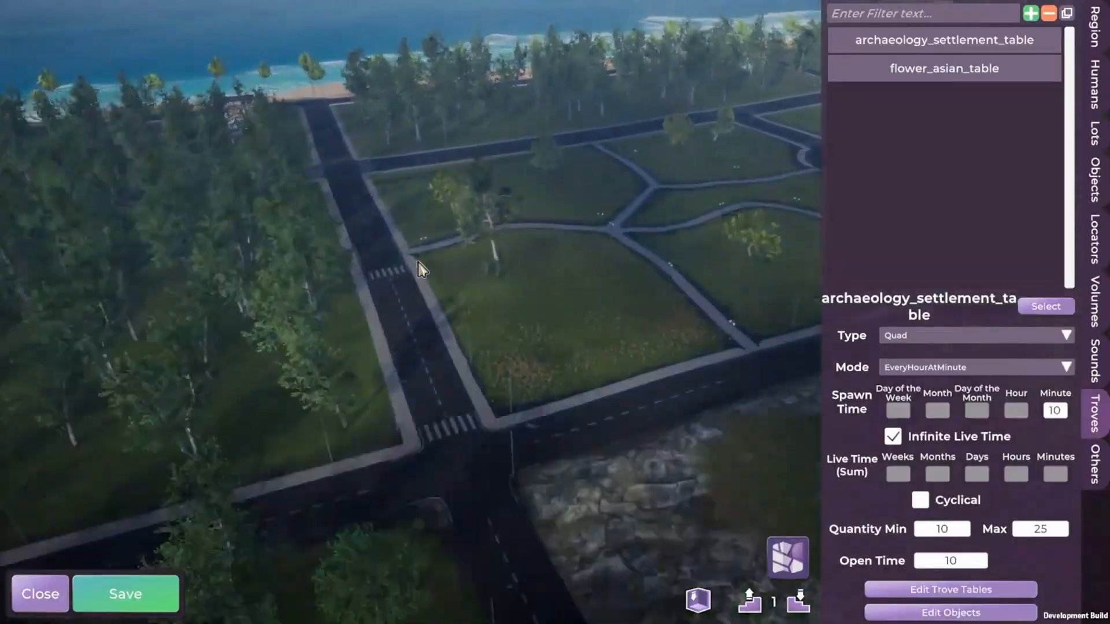
pyautogui.moveTo(421, 270); pyautogui.dragTo(673, 263, button='middle')
pyautogui.press('s')
pyautogui.press('a')
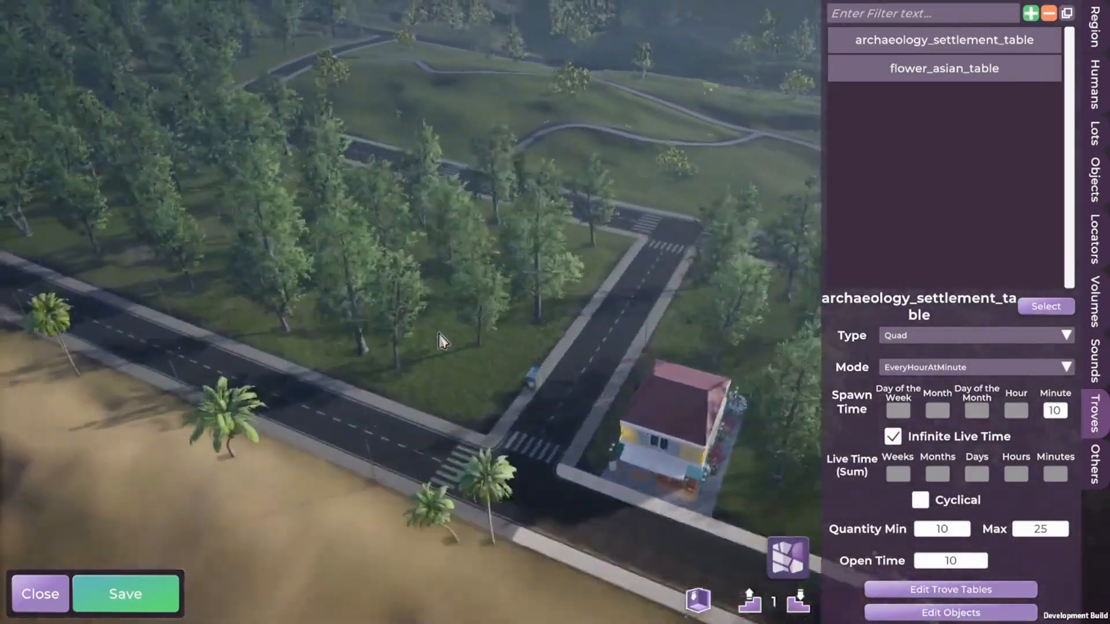
pyautogui.moveTo(441, 339); pyautogui.dragTo(579, 328, button='middle')
pyautogui.press('d')
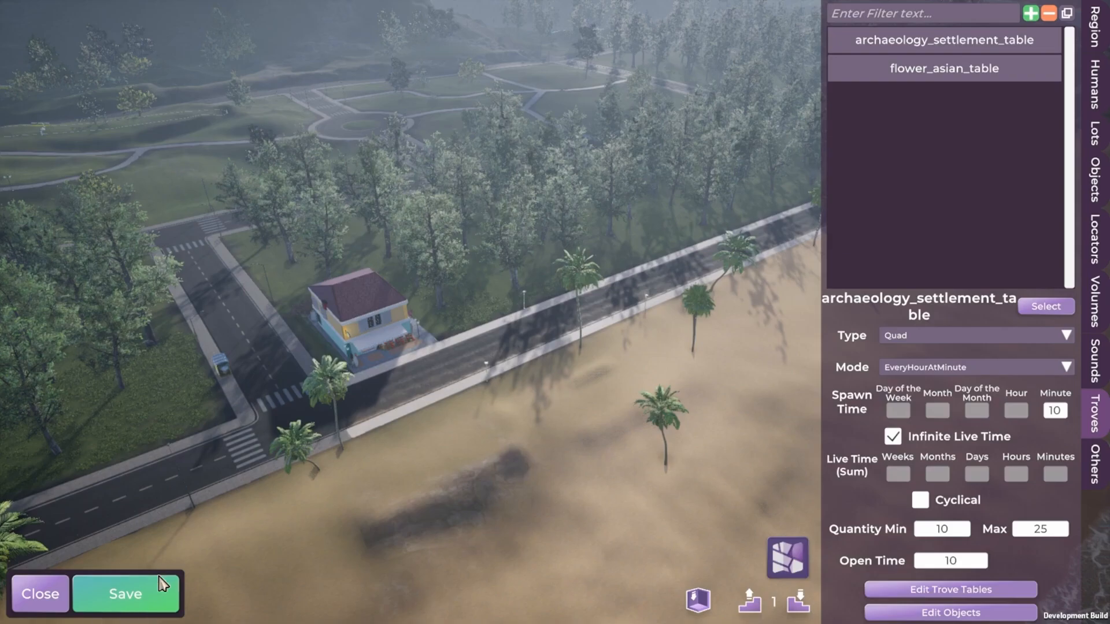
# - Save the region and open the Population Presets of the Lonely Wizard World creation
pyautogui.click(149, 597)
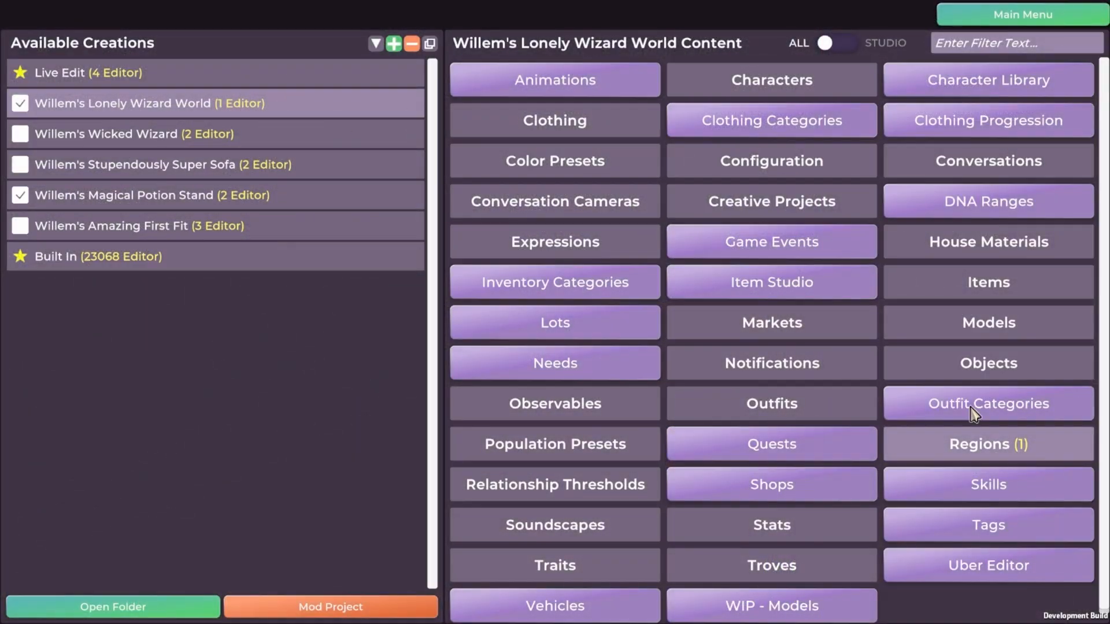
pyautogui.click(555, 449)
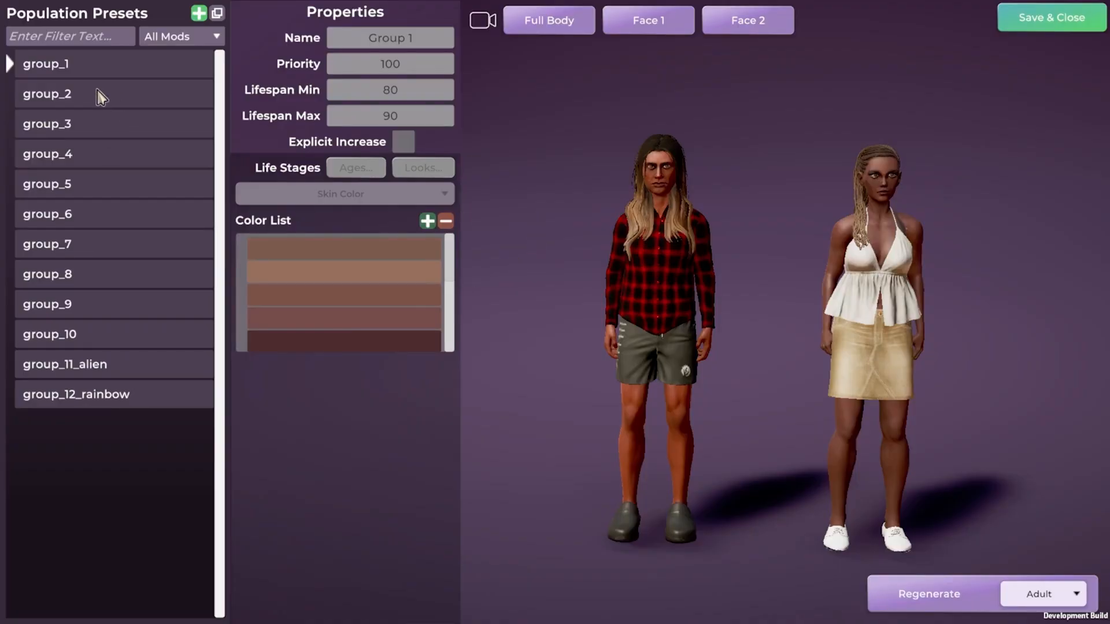
# - Compare the sample characters and skin colors of several built-in population presets, including group_2, group_3, group_5 and group_8
pyautogui.click(85, 95)
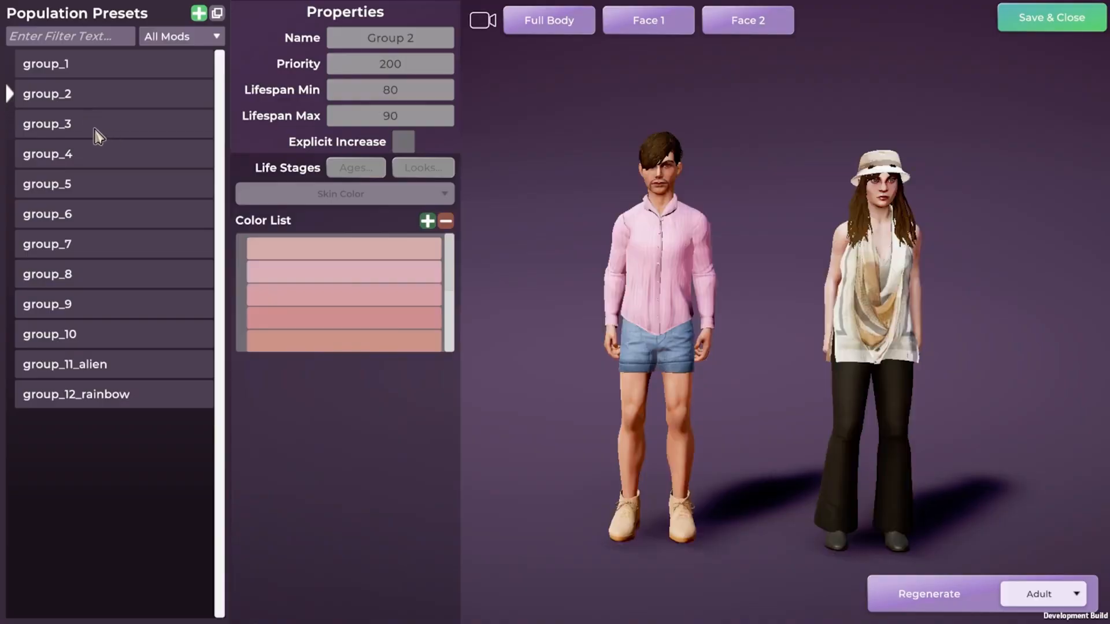
pyautogui.click(83, 130)
pyautogui.click(83, 184)
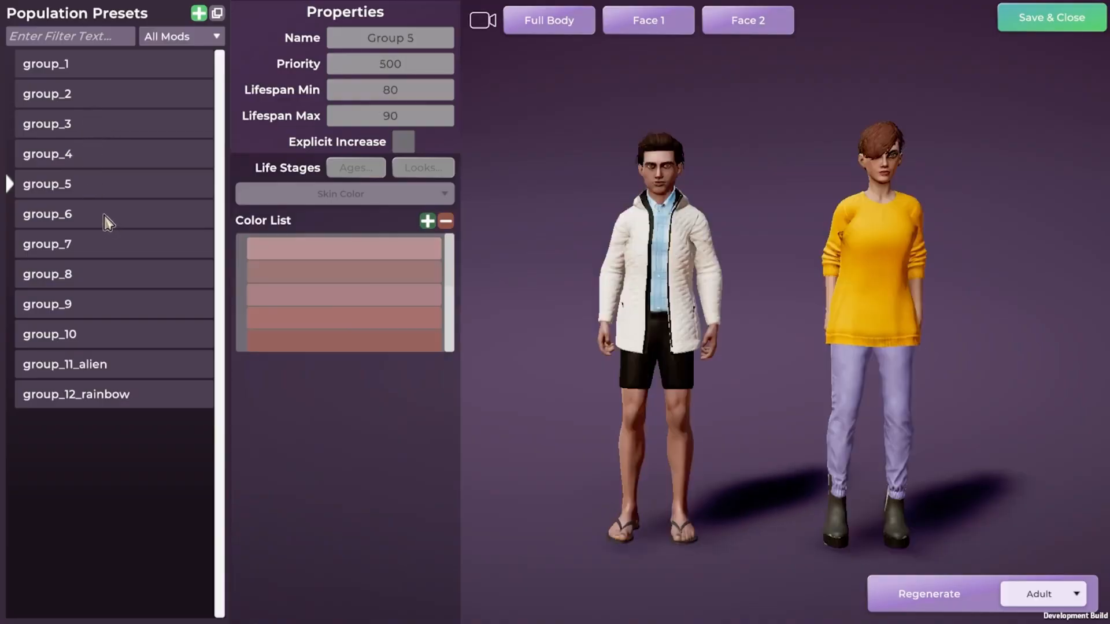
pyautogui.moveTo(661, 313)
pyautogui.mouseDown()
pyautogui.moveTo(809, 314)
pyautogui.moveTo(665, 314)
pyautogui.mouseUp()
pyautogui.click(115, 276)
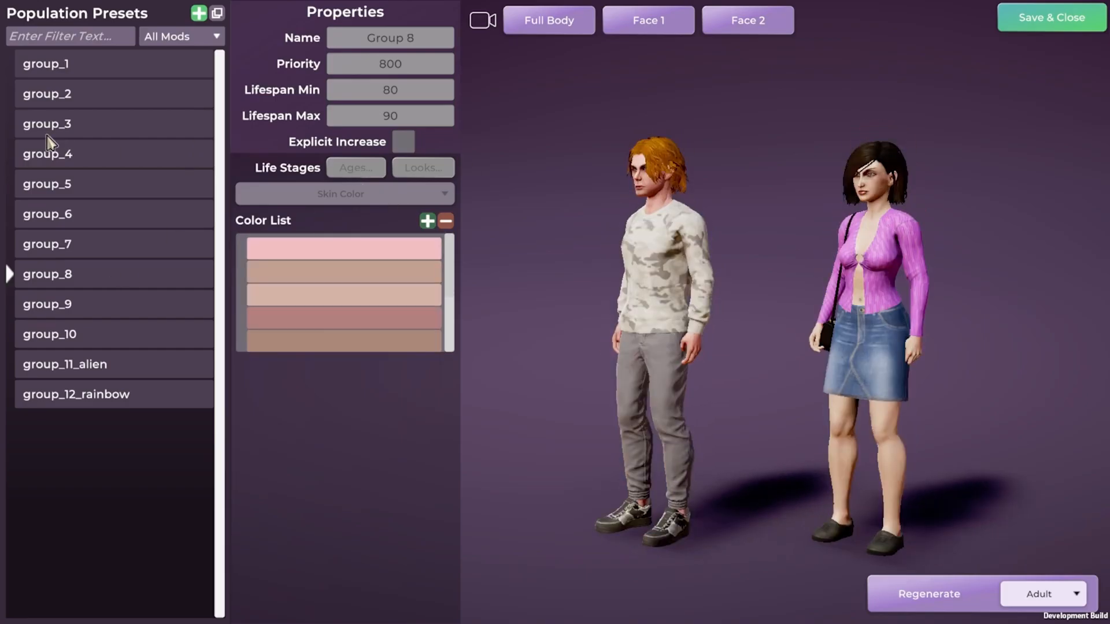
pyautogui.click(68, 93)
pyautogui.click(81, 122)
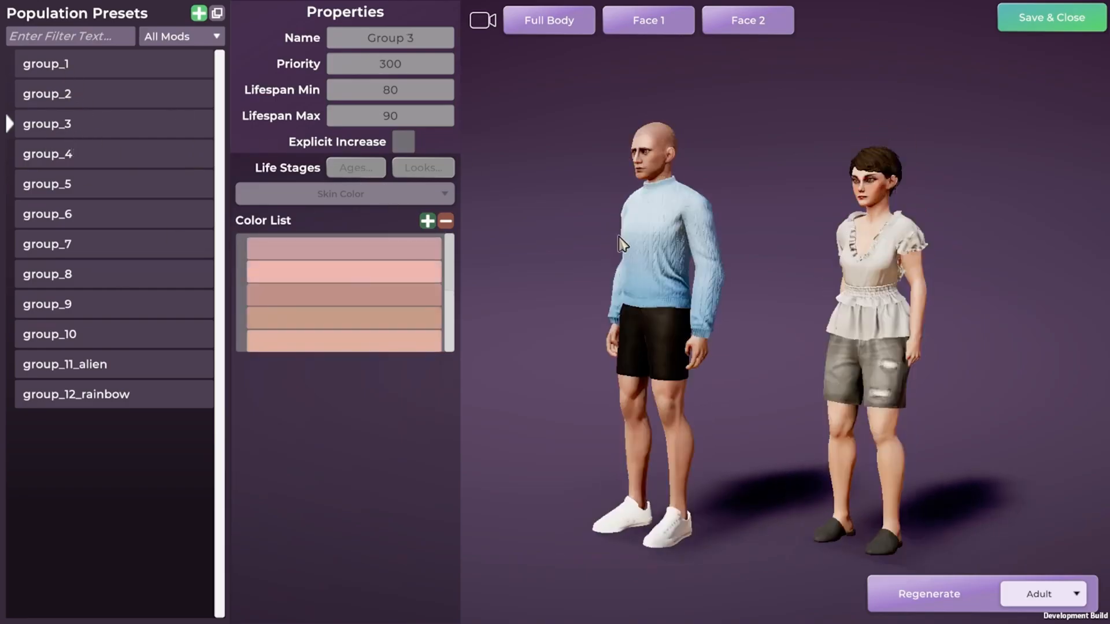
# - Create a new population preset and add a color entry to its Skin Color list
pyautogui.click(199, 13)
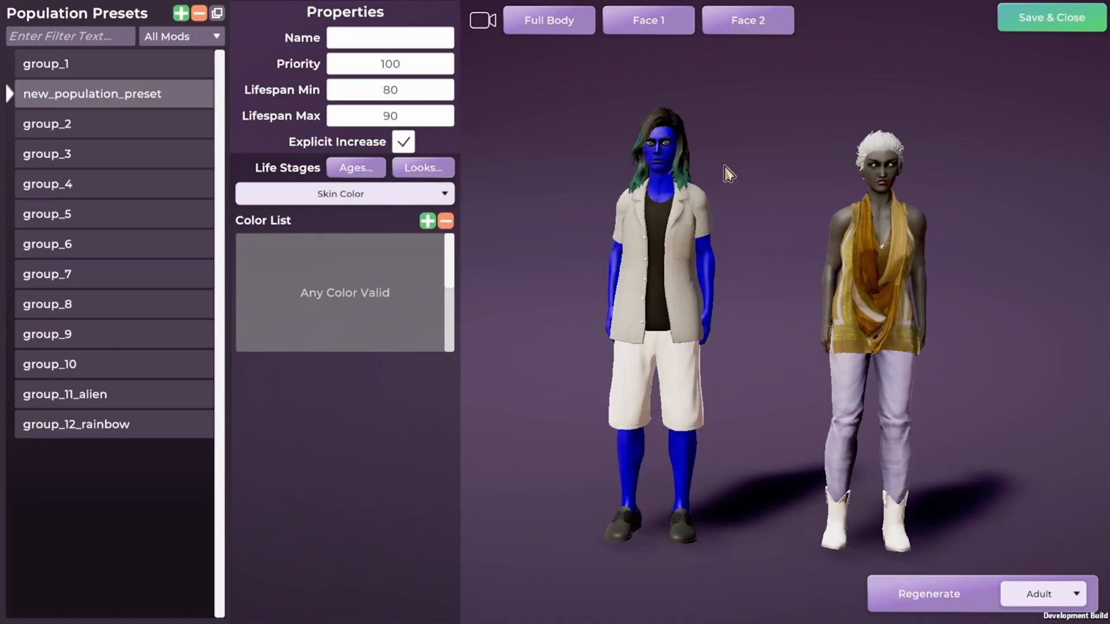
pyautogui.click(373, 200)
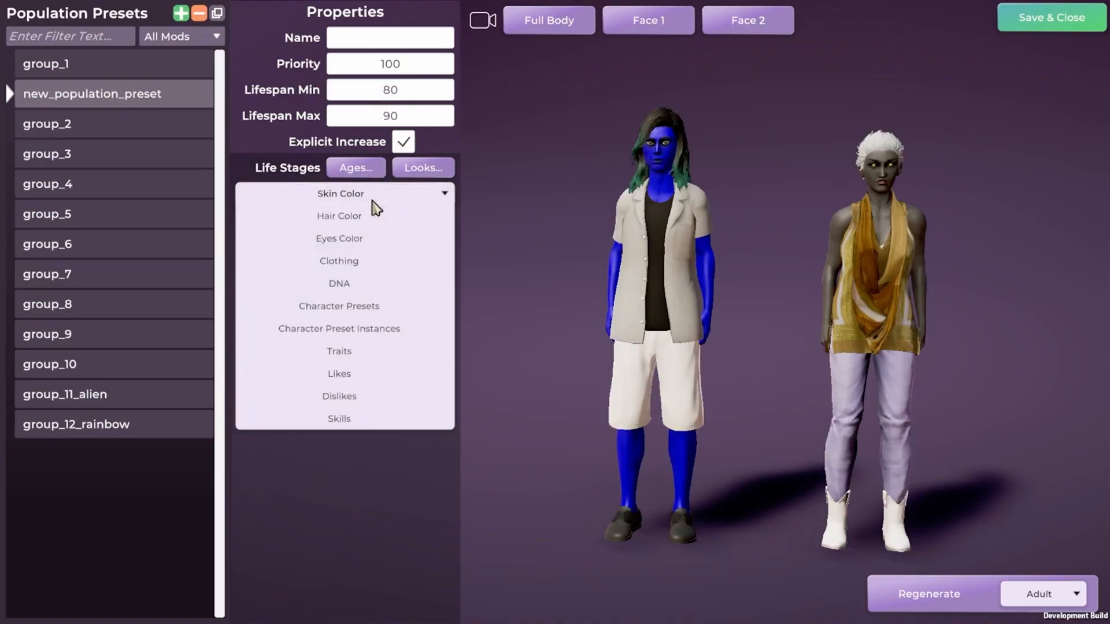
pyautogui.click(441, 202)
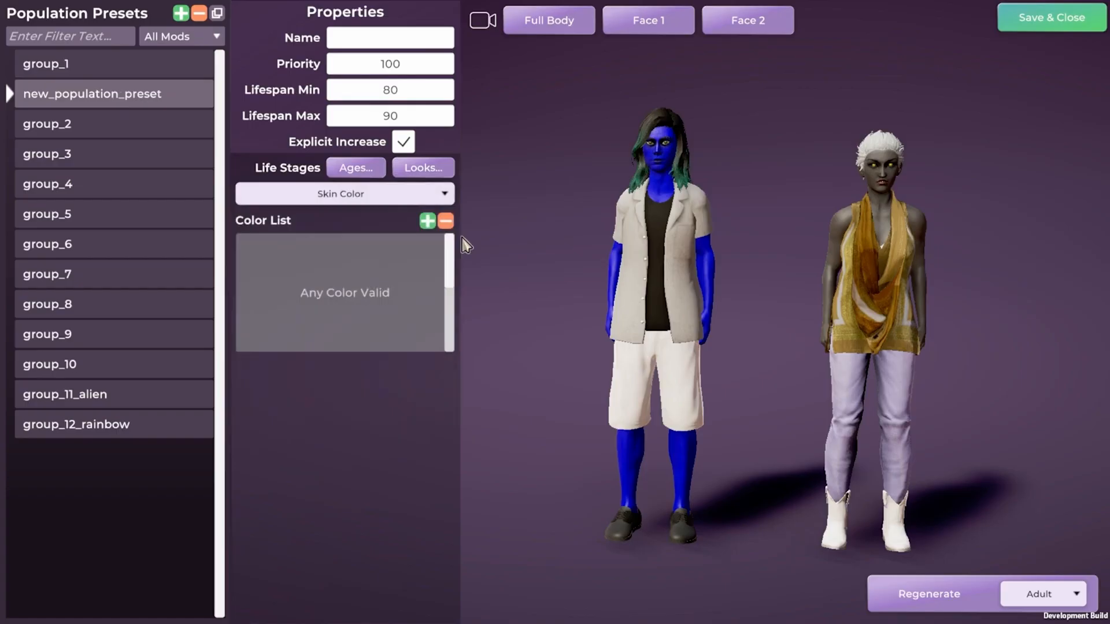
pyautogui.click(427, 221)
pyautogui.click(385, 268)
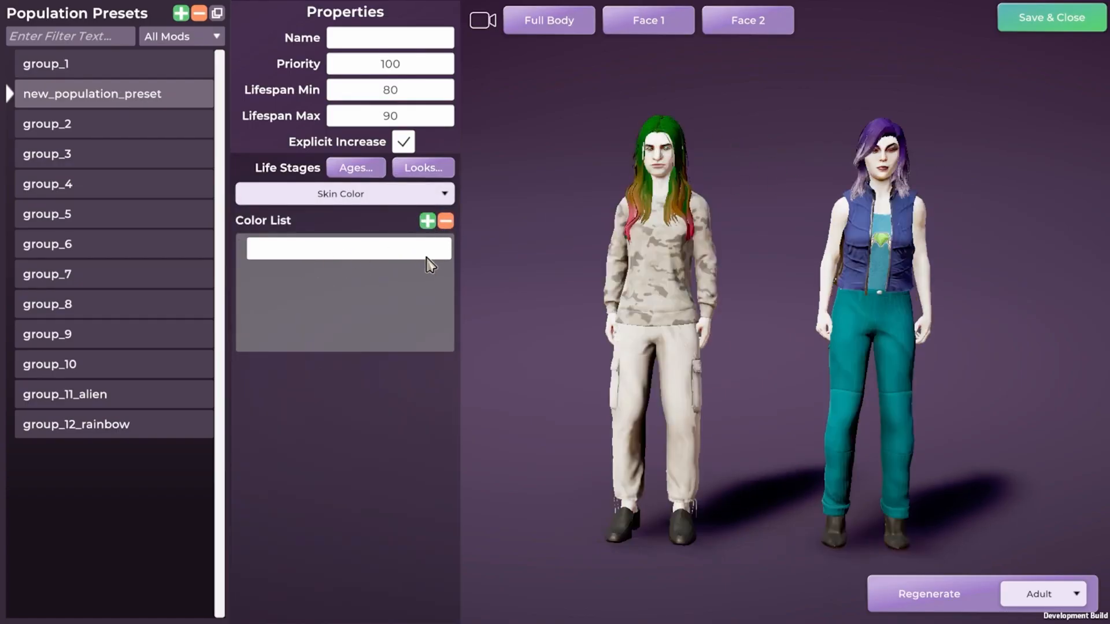
pyautogui.click(426, 258)
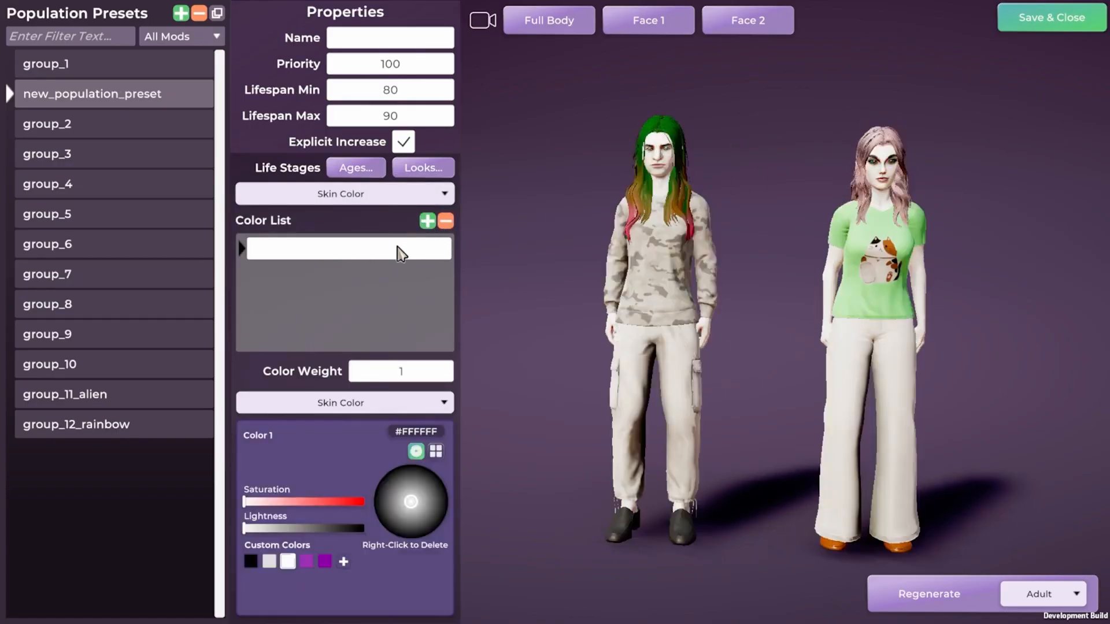
# - Try the pale pink skin color #D2B1B1 on regenerated sample characters, and add and remove a second color entry
pyautogui.click(290, 502)
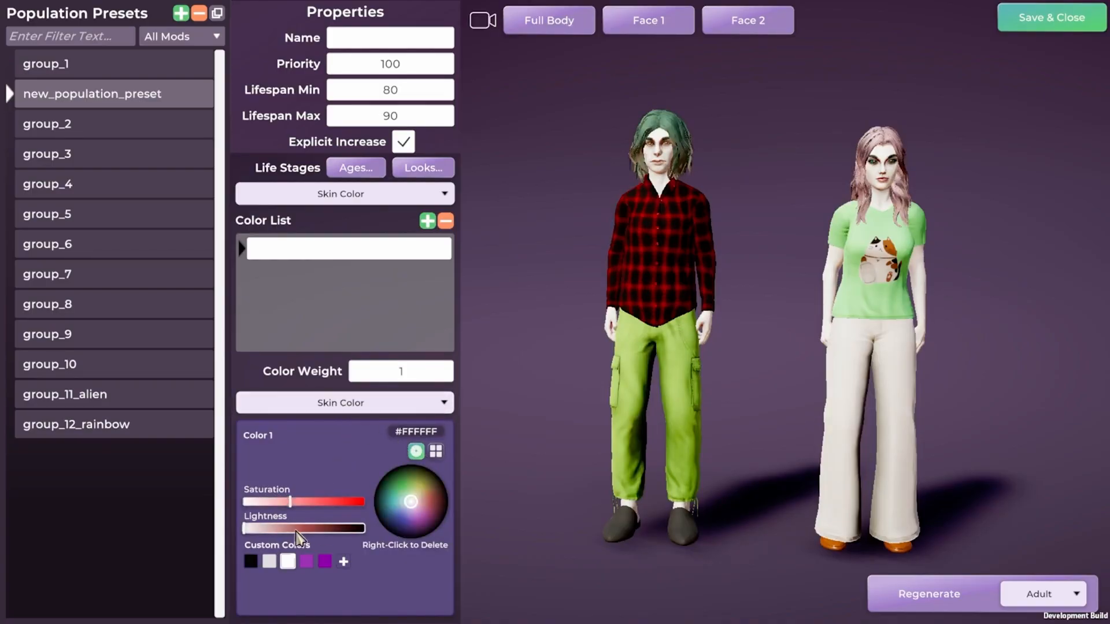
pyautogui.moveTo(295, 531); pyautogui.dragTo(276, 502)
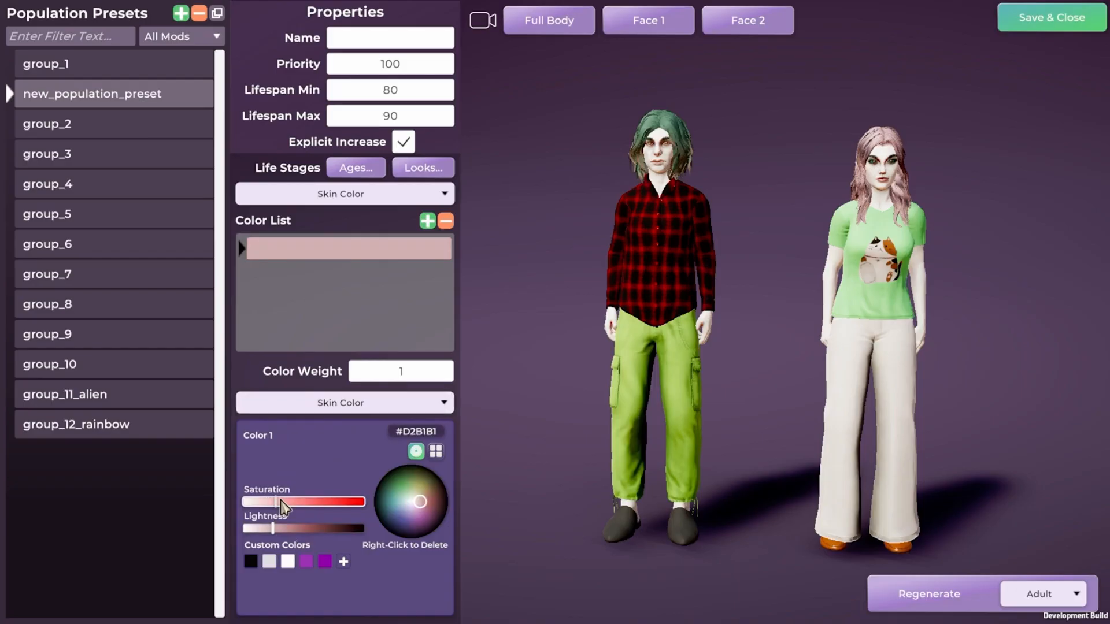
pyautogui.click(913, 598)
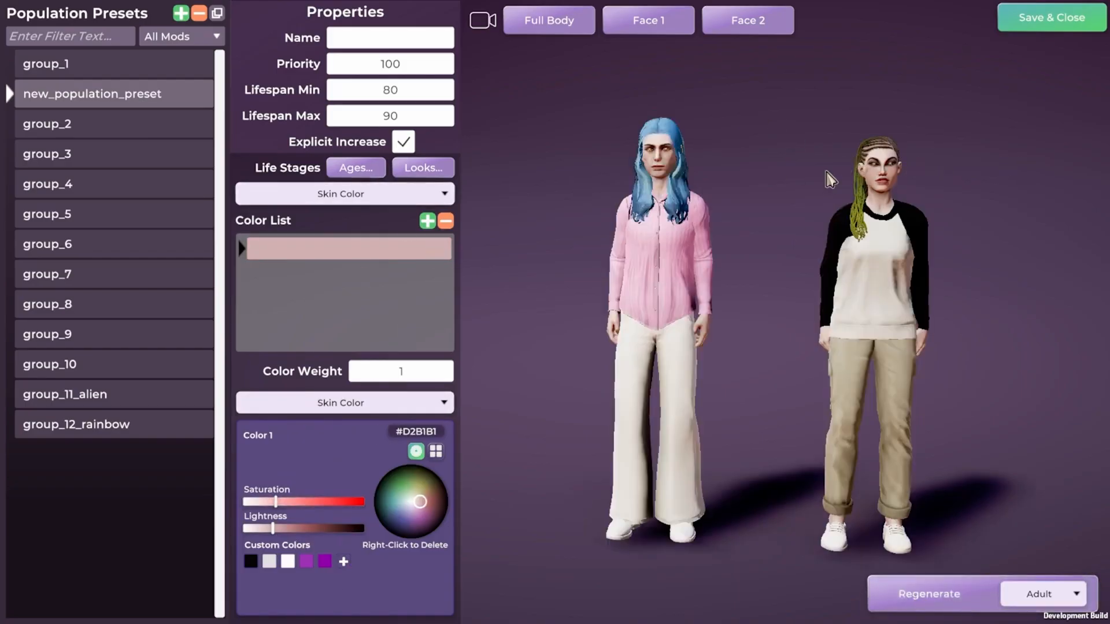
pyautogui.click(427, 221)
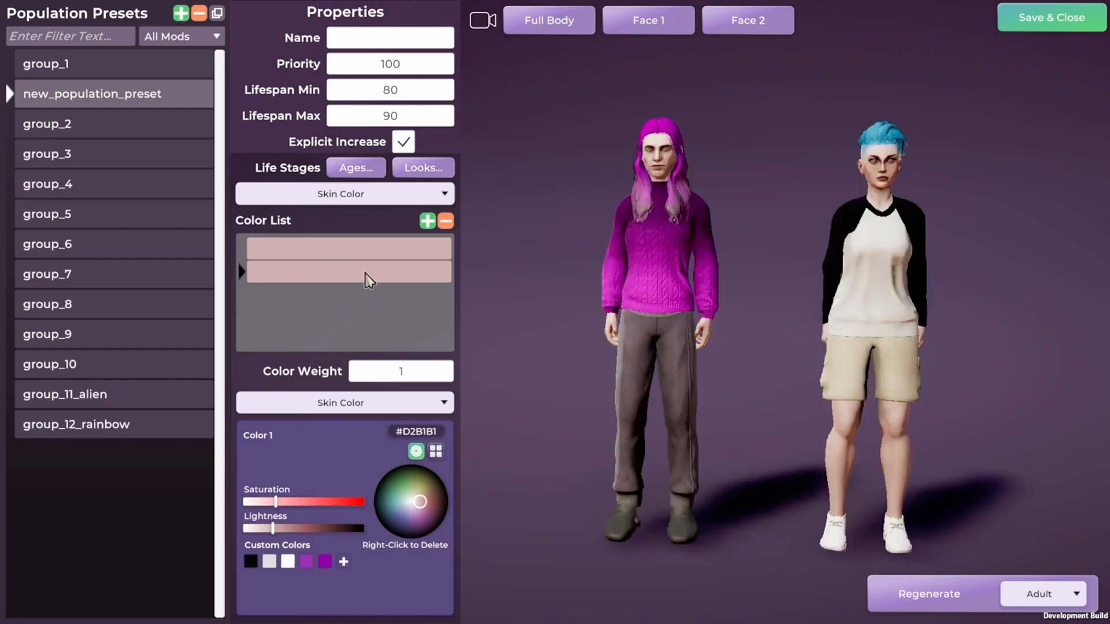
pyautogui.click(445, 221)
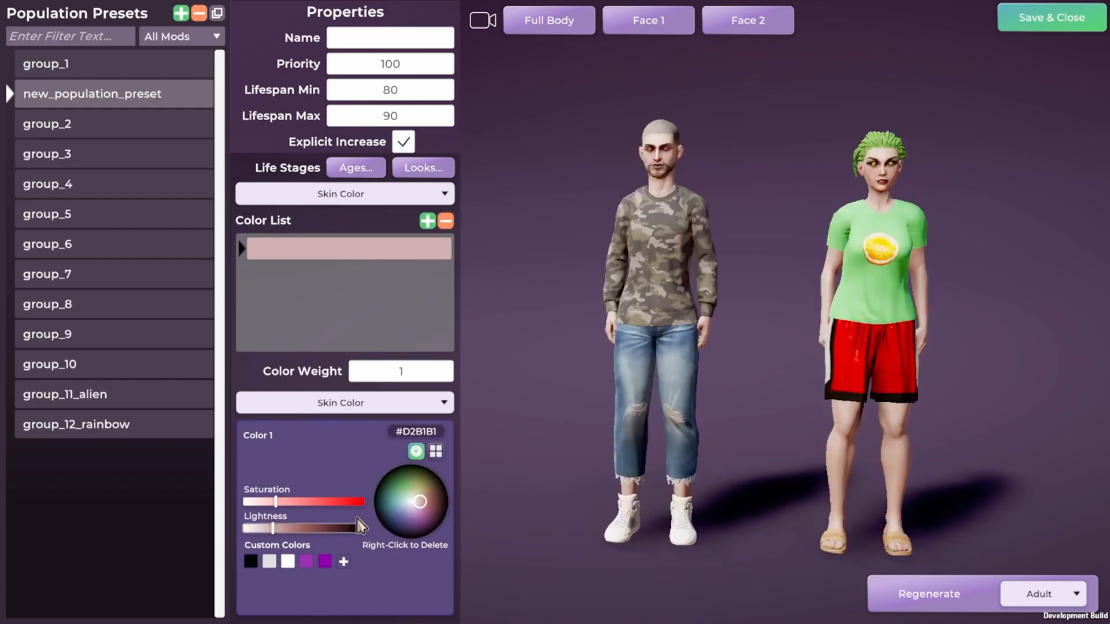
# - Try the purple #8E00A9 as skin color, replace it with #9C31B2 and regenerate the sample characters
pyautogui.click(324, 566)
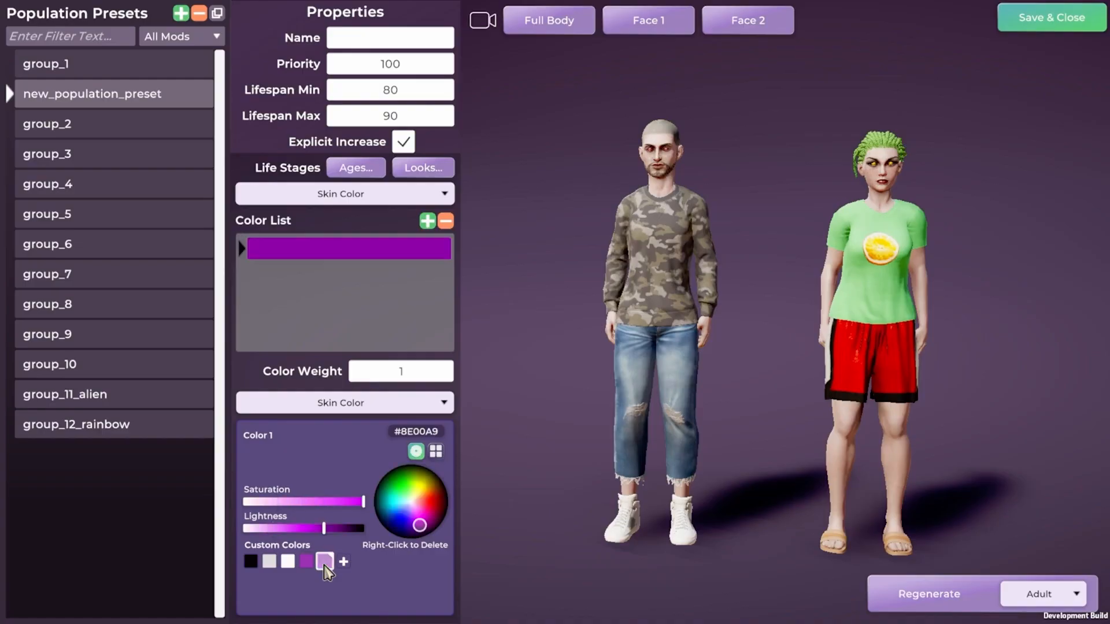
pyautogui.click(943, 598)
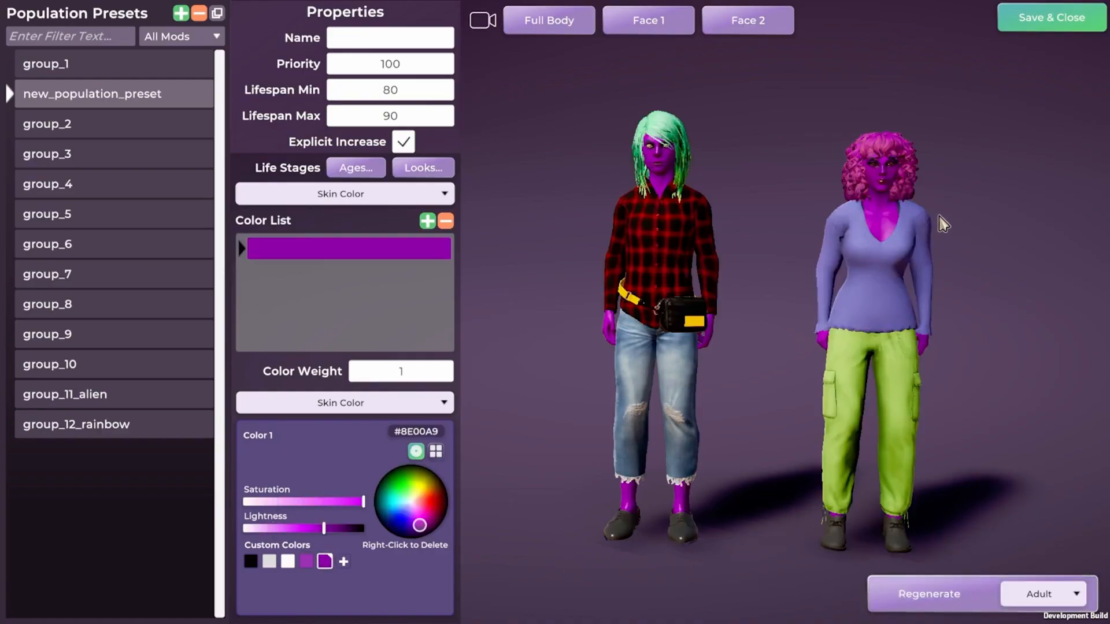
pyautogui.click(307, 562)
pyautogui.click(902, 598)
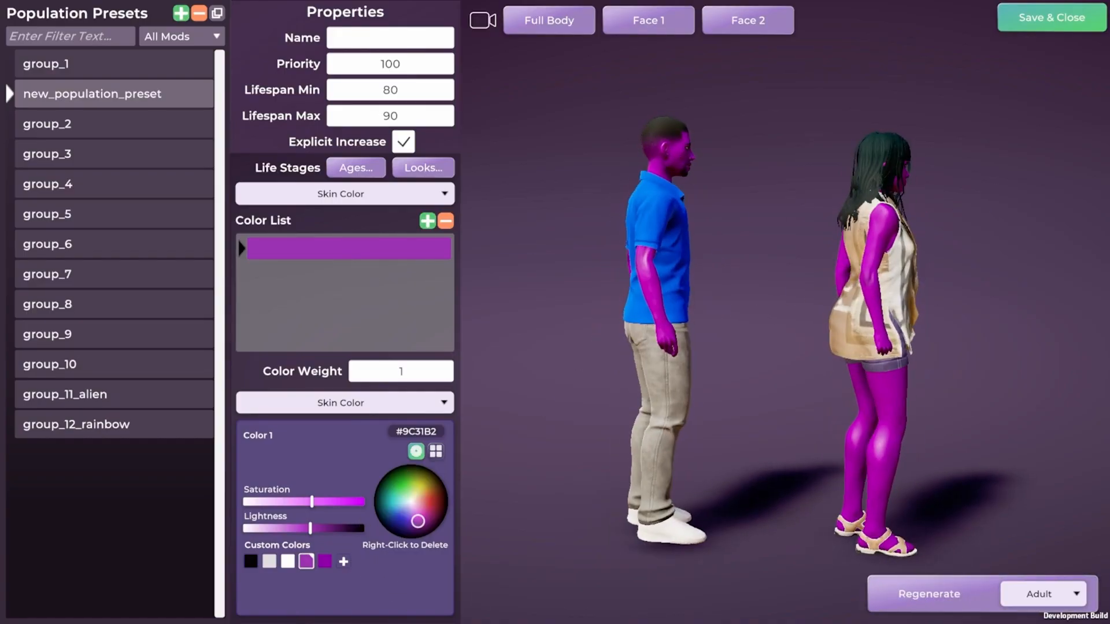
# - Try a Hair Color entry with its first color set to purple #9C31B2, and remove the entry from the list
pyautogui.click(383, 196)
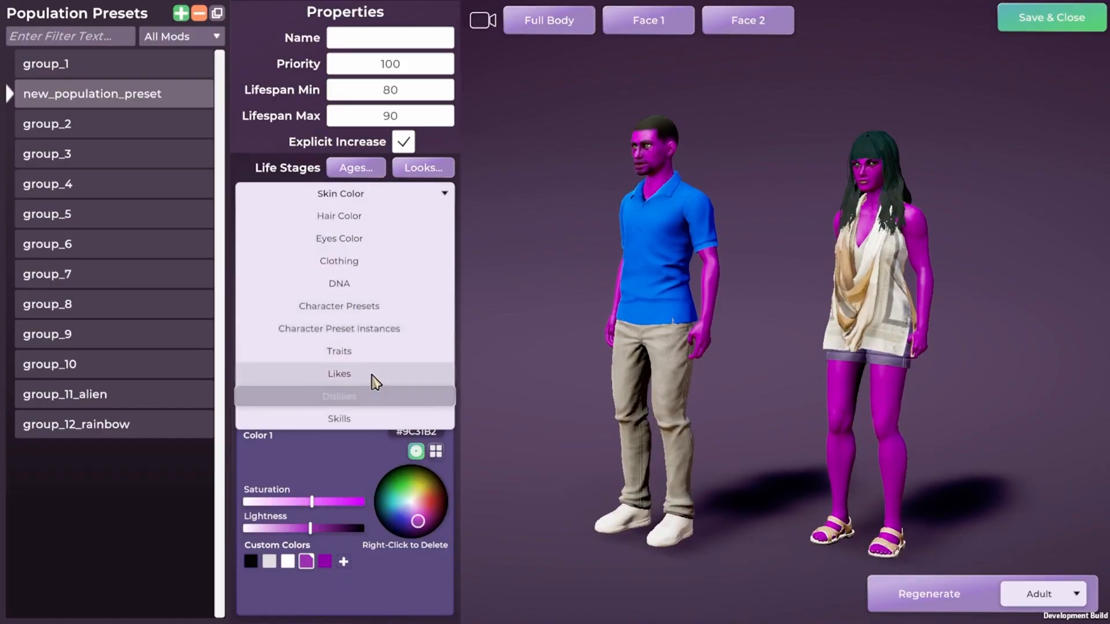
pyautogui.click(345, 218)
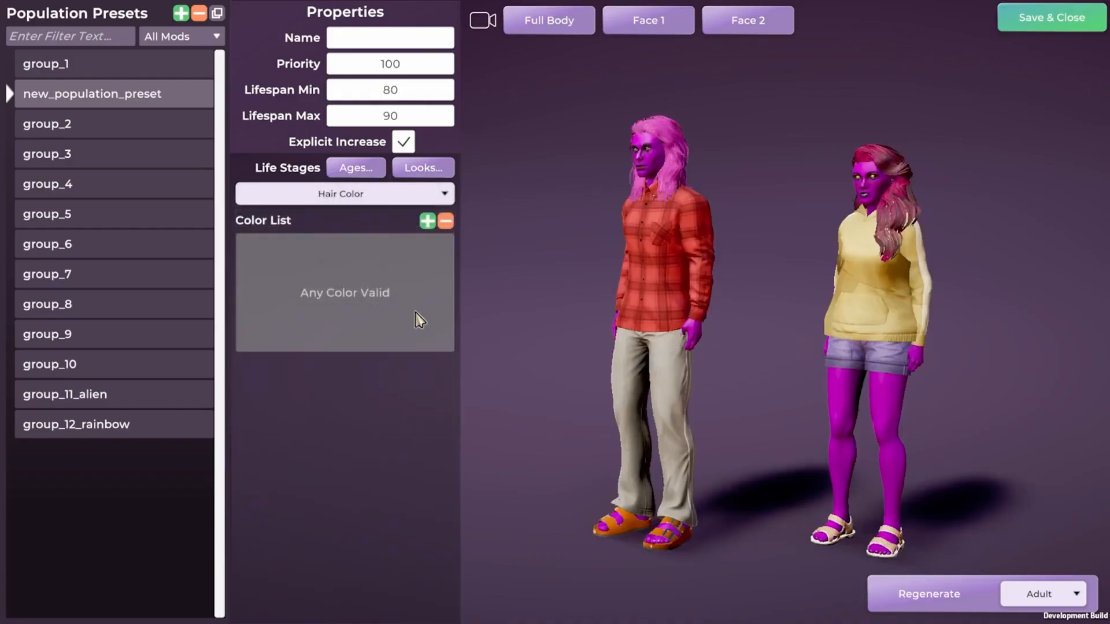
pyautogui.click(428, 220)
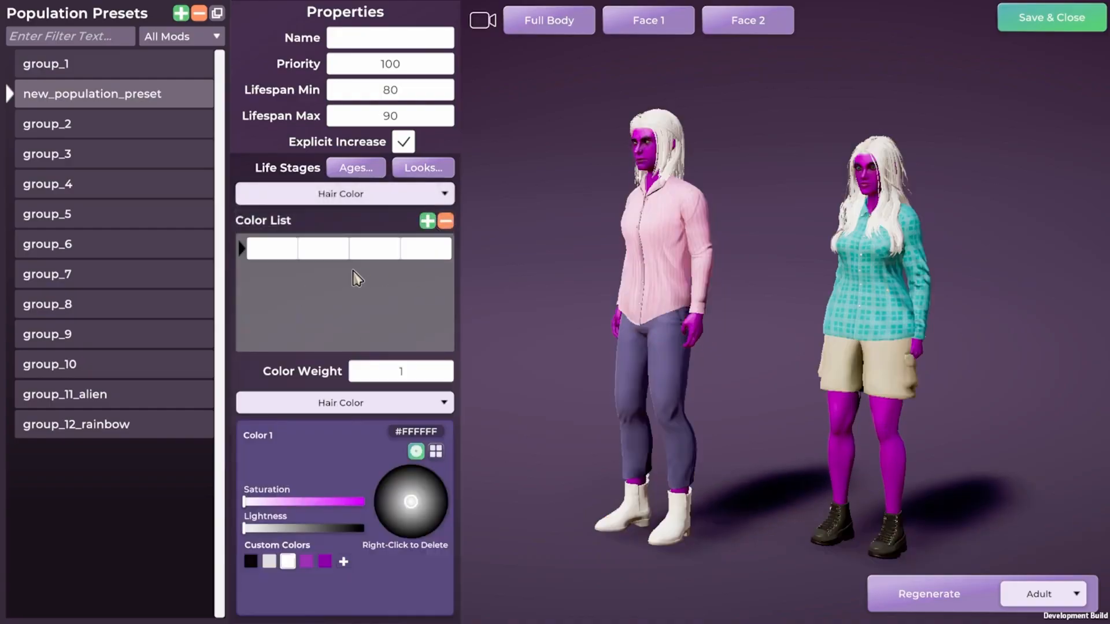
pyautogui.click(289, 255)
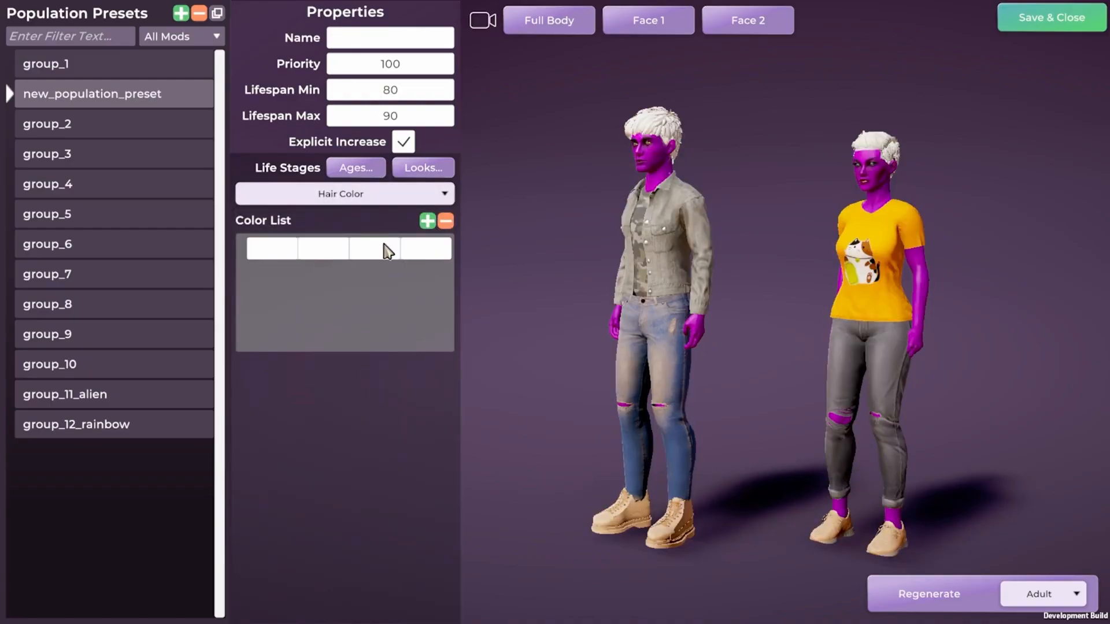
pyautogui.click(289, 254)
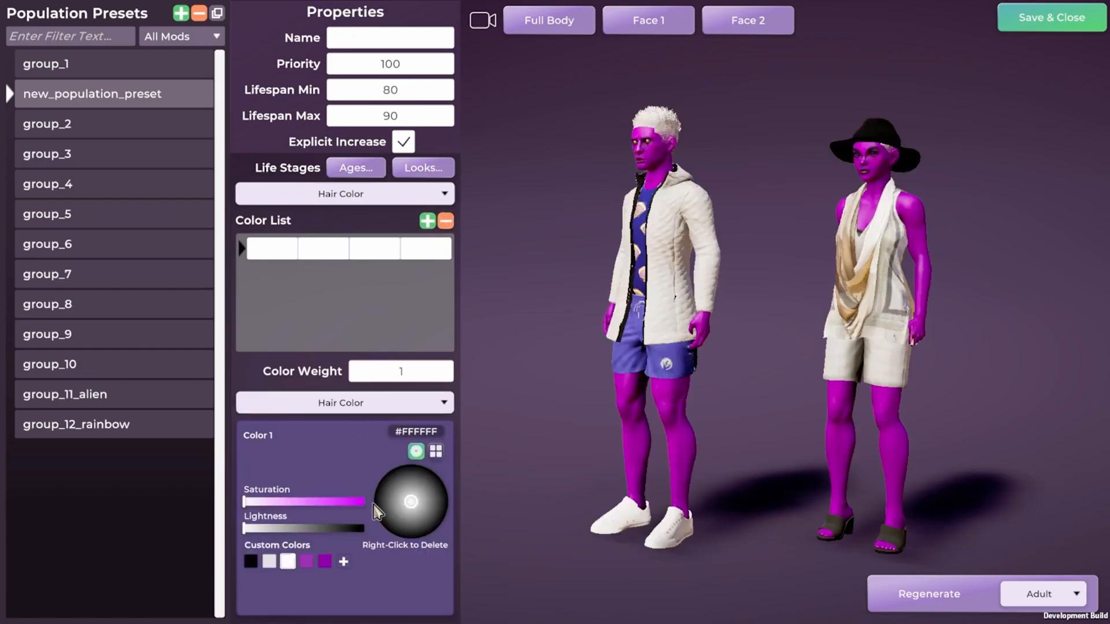
pyautogui.click(306, 561)
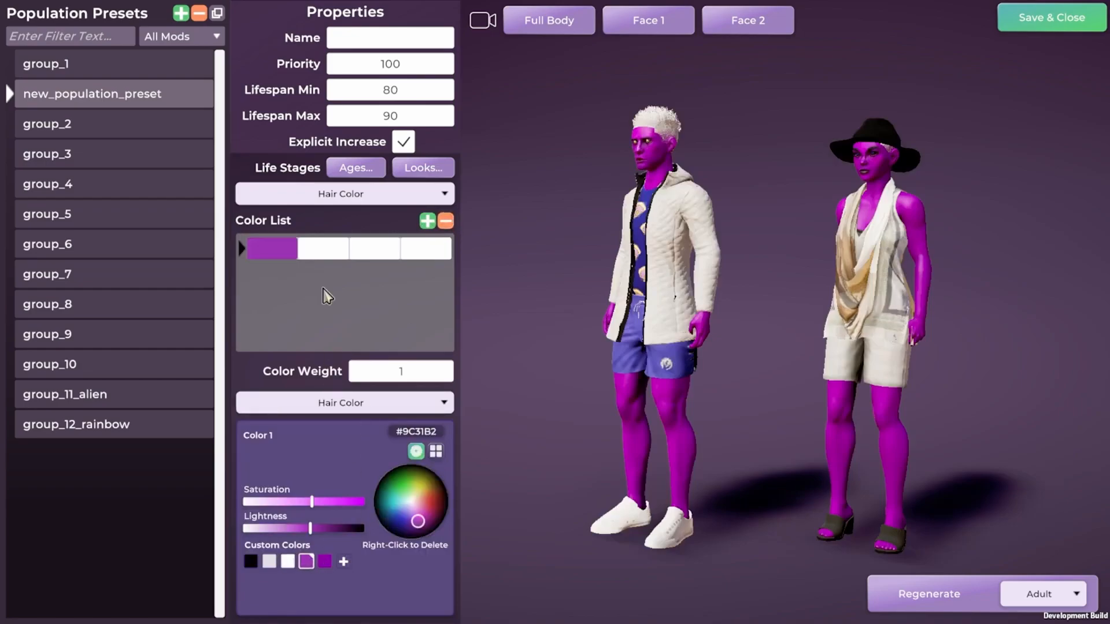
pyautogui.click(318, 259)
pyautogui.click(322, 256)
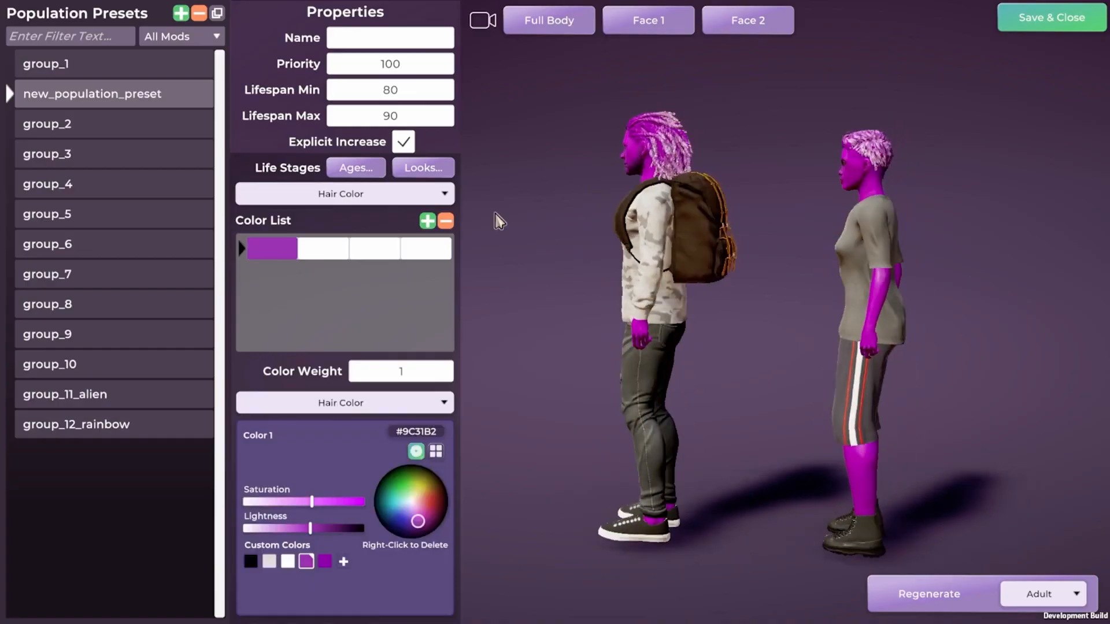
pyautogui.click(445, 221)
pyautogui.click(340, 195)
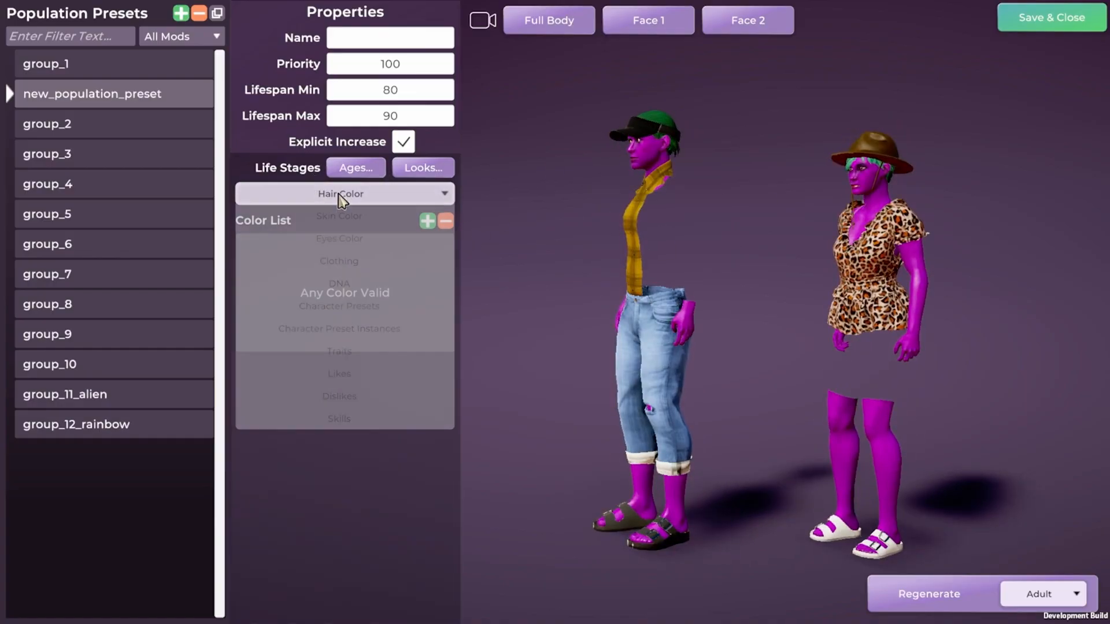
pyautogui.click(339, 192)
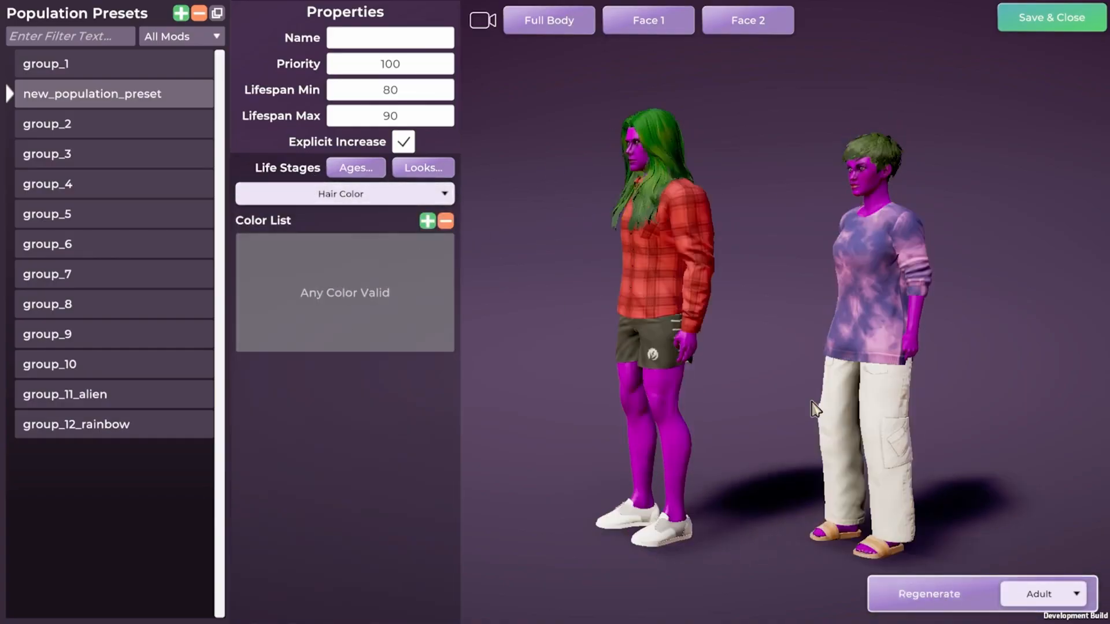
# - Add the likes_video_games trait to the Likes of the new population preset
pyautogui.click(345, 201)
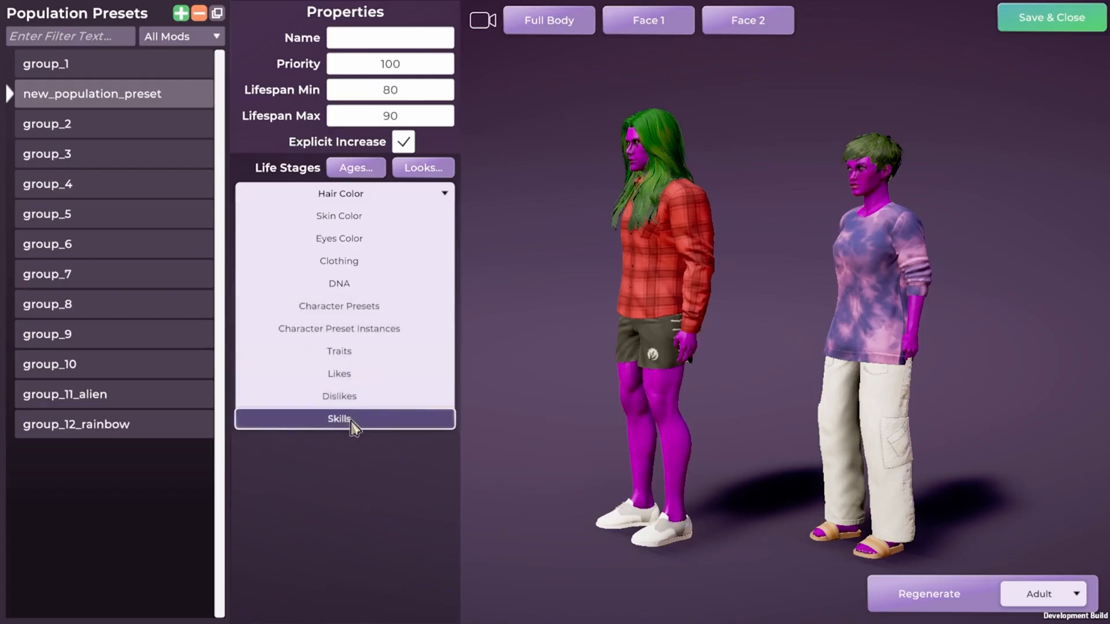
pyautogui.click(345, 375)
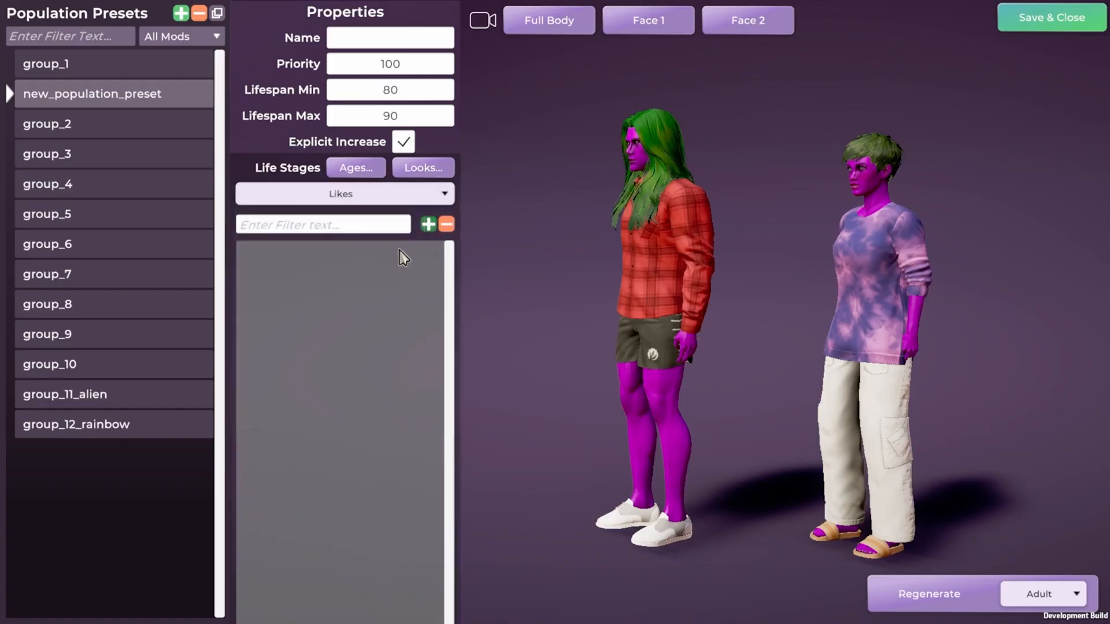
pyautogui.click(428, 225)
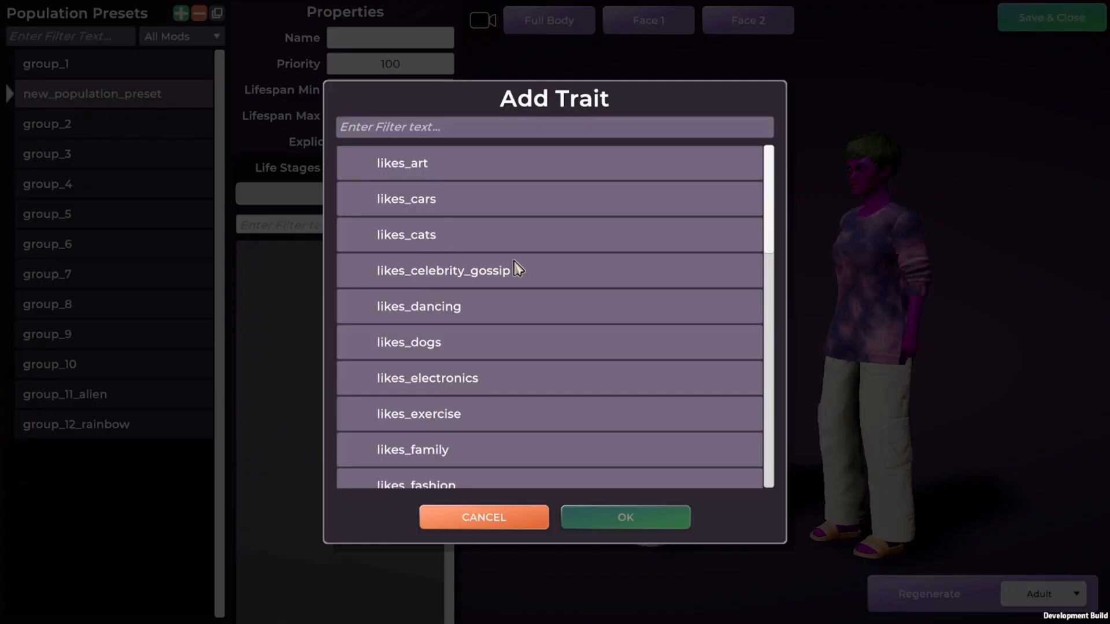
pyautogui.scroll(-5, 520, 306)
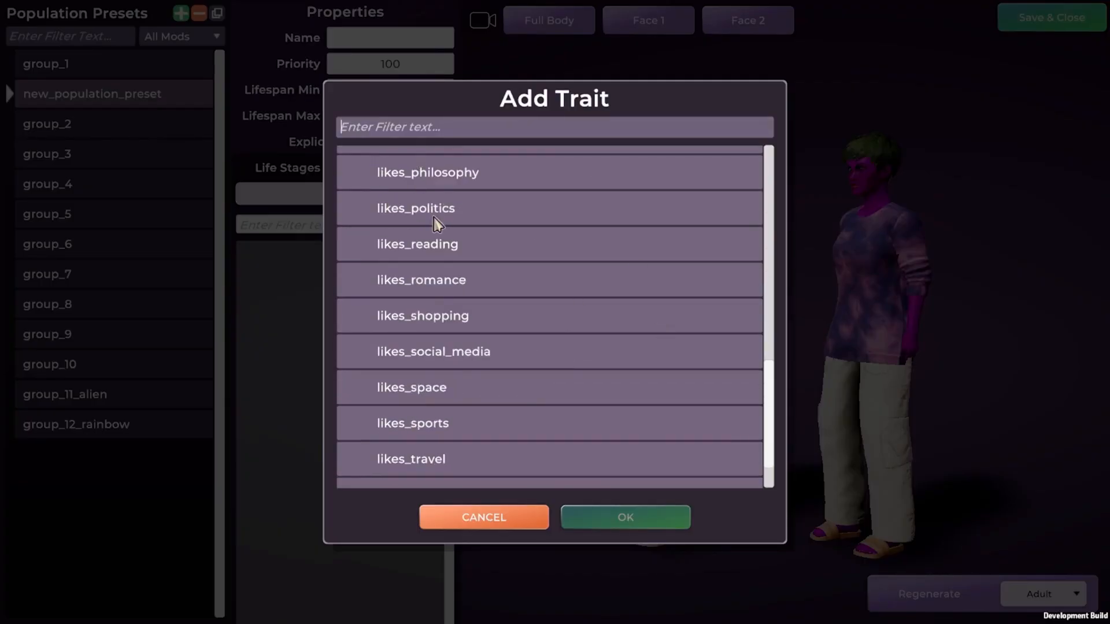
pyautogui.scroll(5, 404, 374)
pyautogui.scroll(-5, 488, 347)
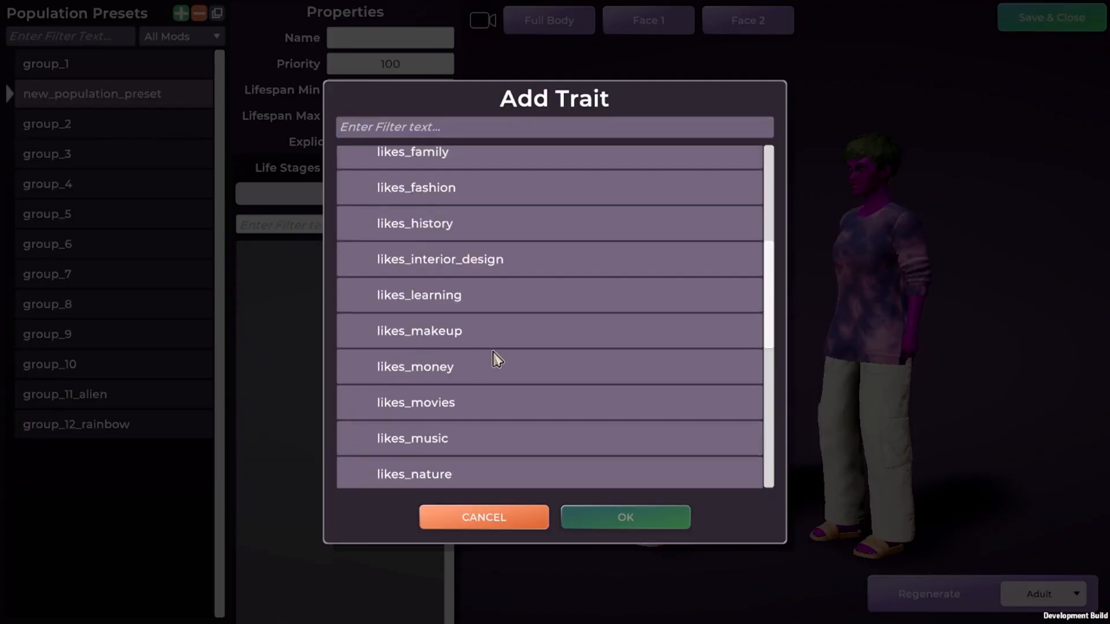
pyautogui.scroll(-2, 505, 351)
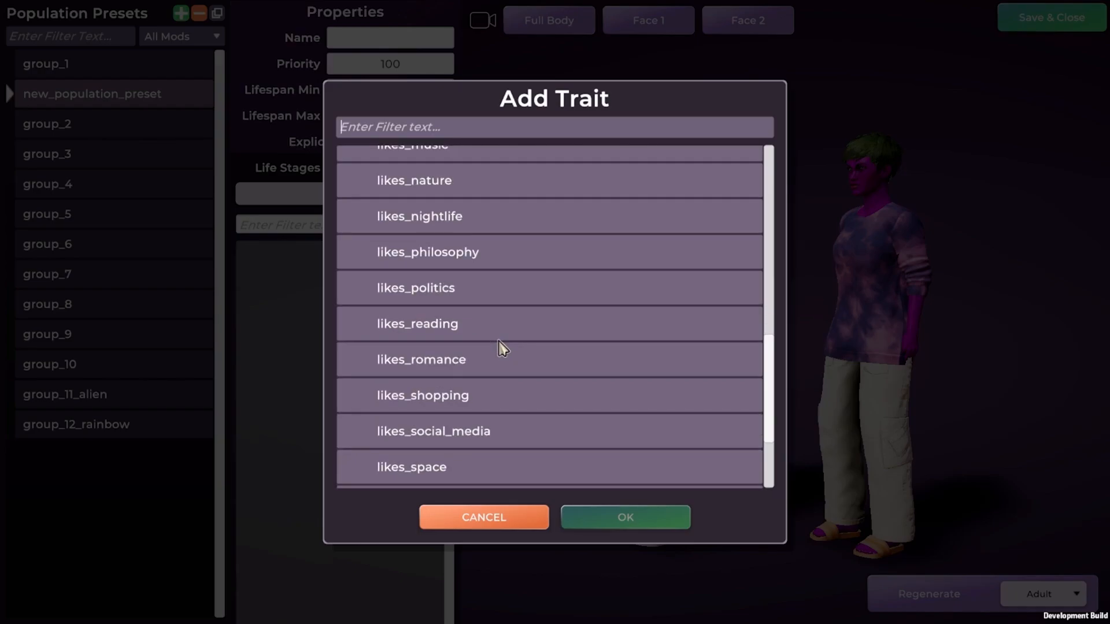
pyautogui.scroll(-2, 520, 318)
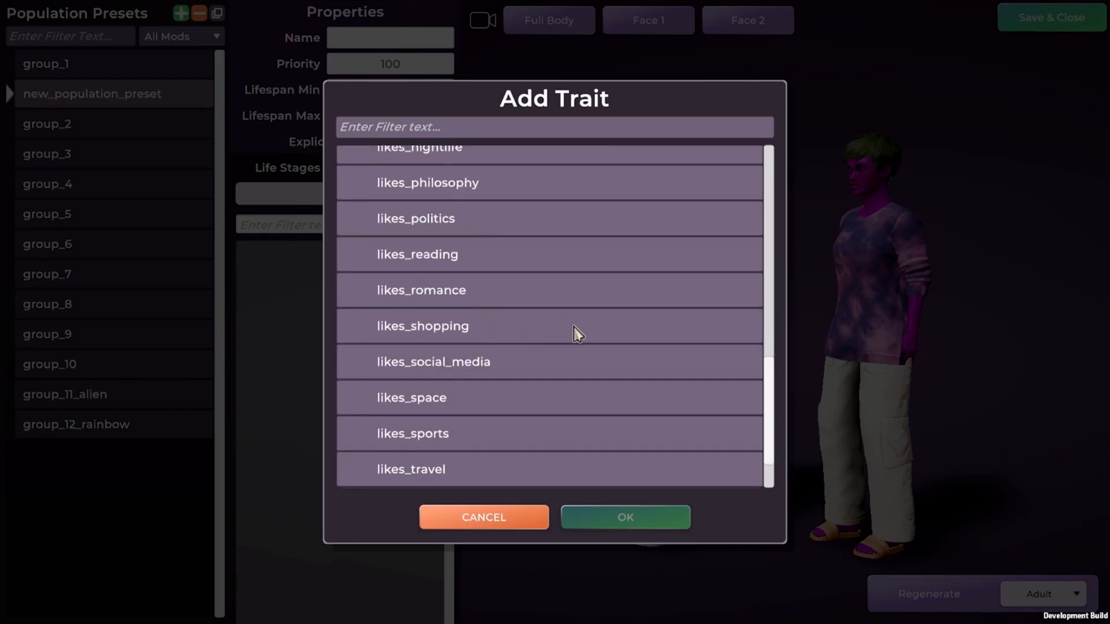
pyautogui.scroll(-1, 569, 353)
pyautogui.scroll(-1, 538, 387)
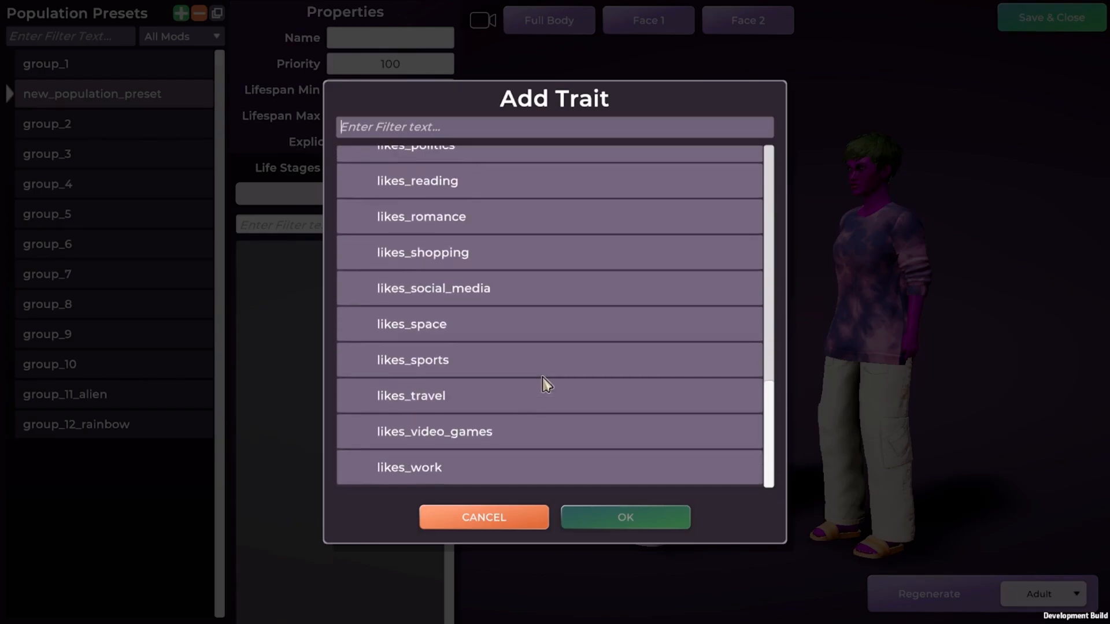
pyautogui.click(461, 445)
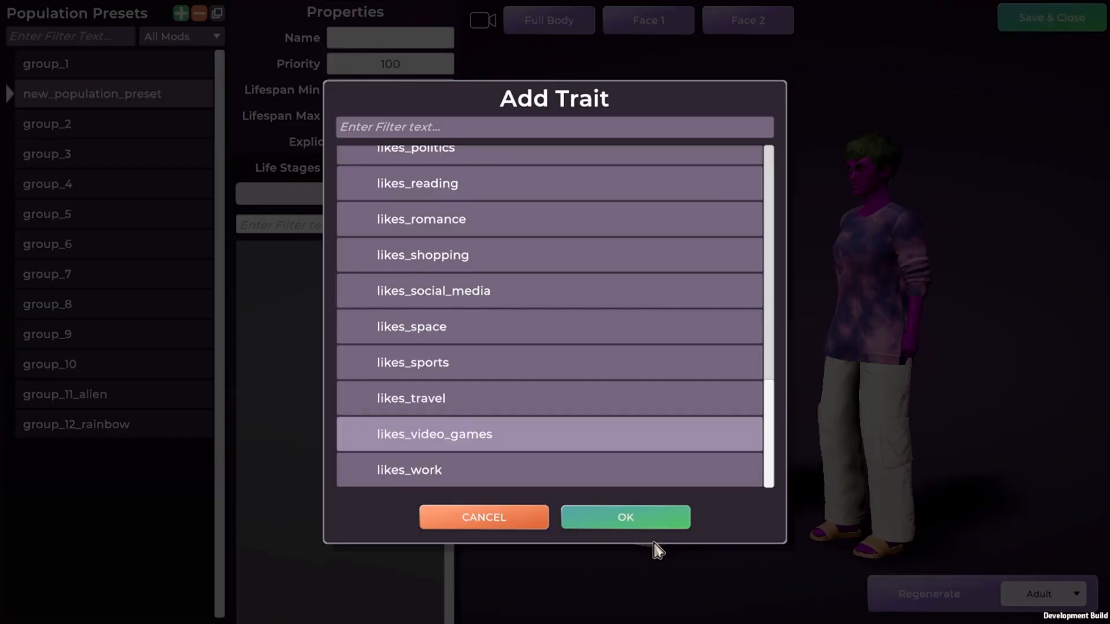
pyautogui.click(621, 522)
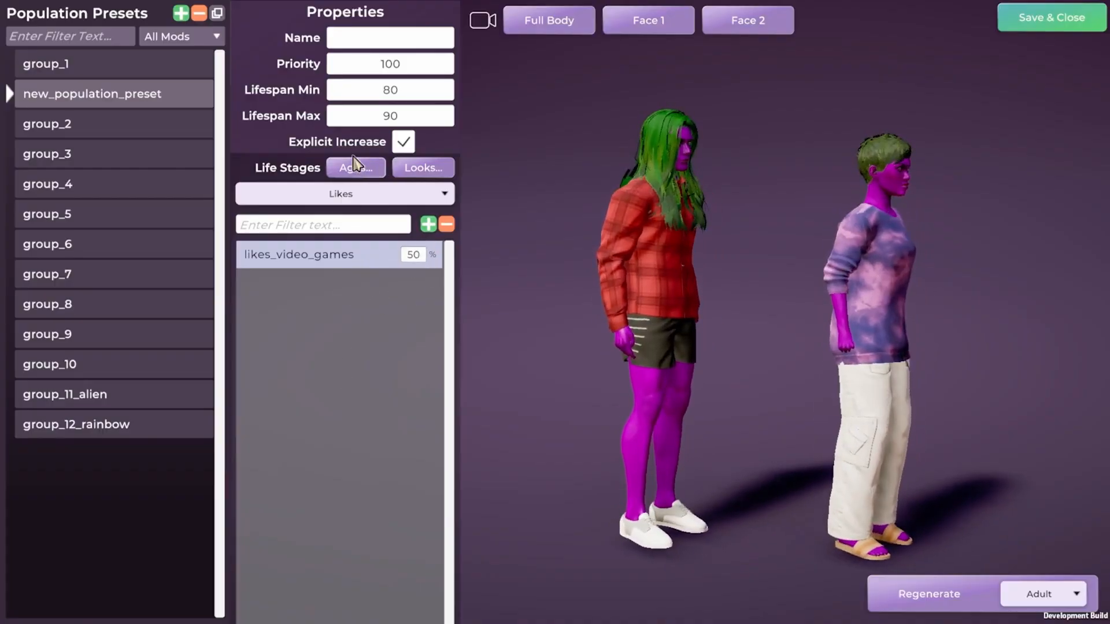
# - Review the starting ages of the preset's life stages from Baby to Elder, and look at the sample characters from the front
pyautogui.click(375, 169)
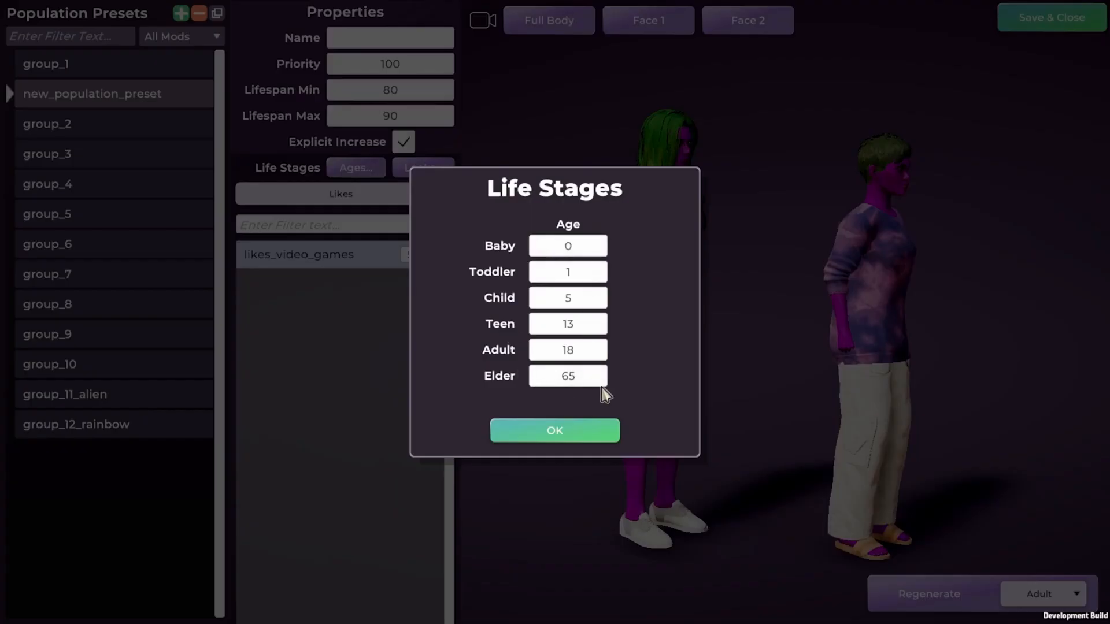
pyautogui.click(556, 429)
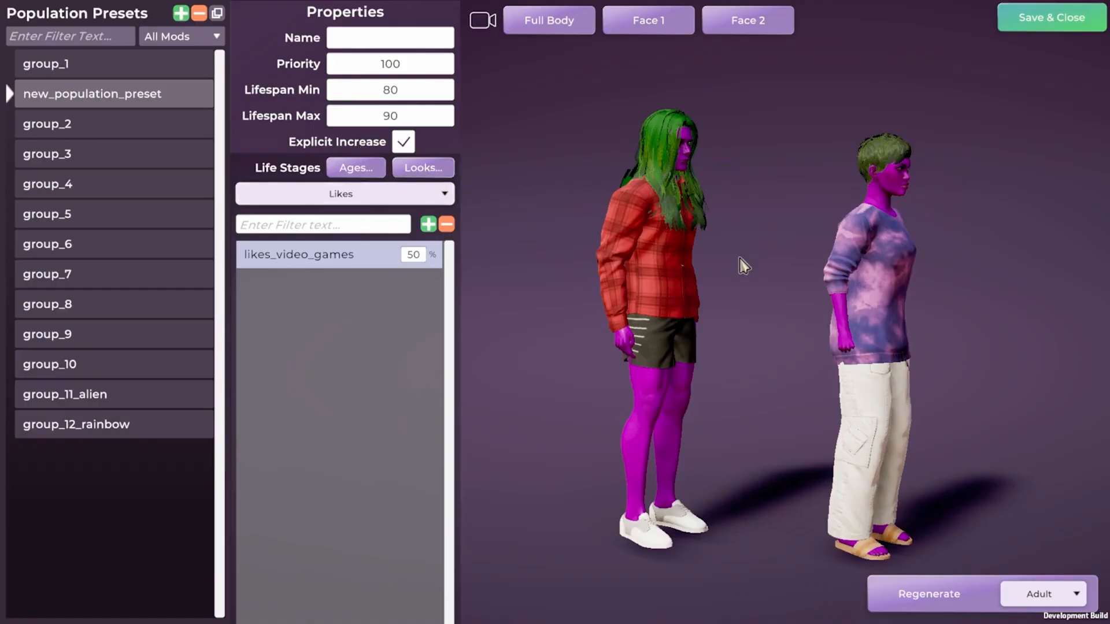
pyautogui.moveTo(740, 259); pyautogui.dragTo(724, 263)
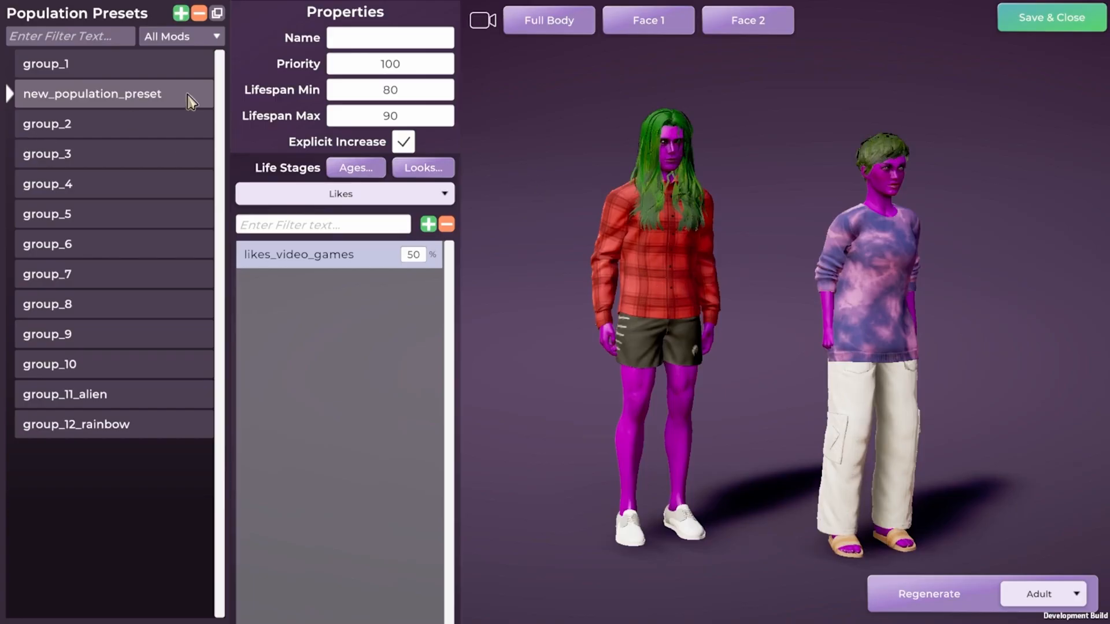
# - Rename the new population preset to purple_people, then save and close the preset editor
pyautogui.doubleClick(126, 98)
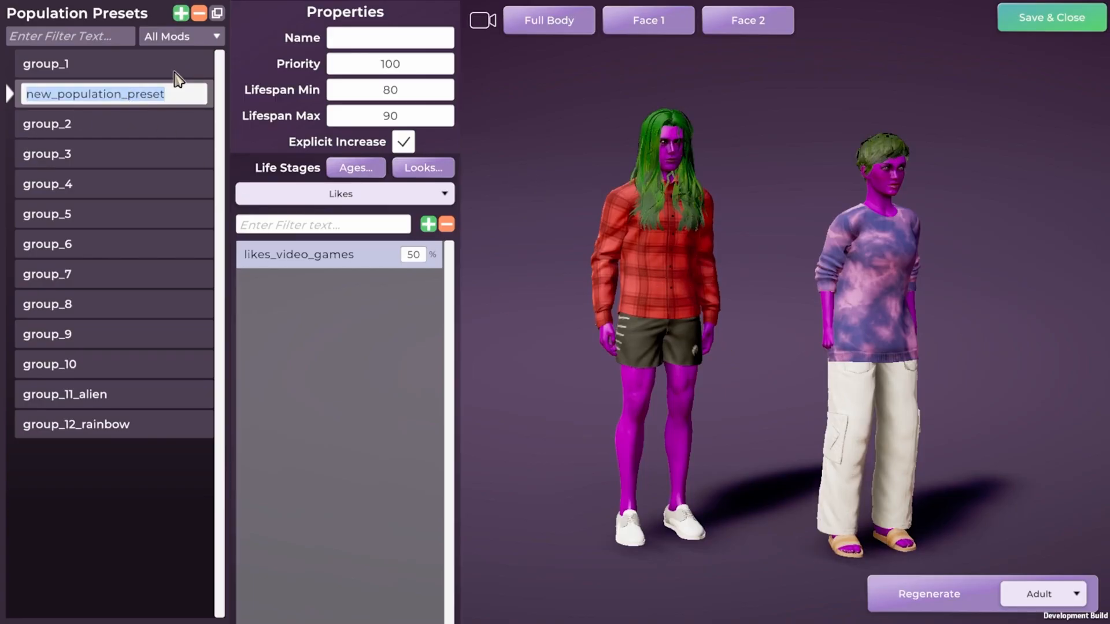
pyautogui.press('BackSpace')
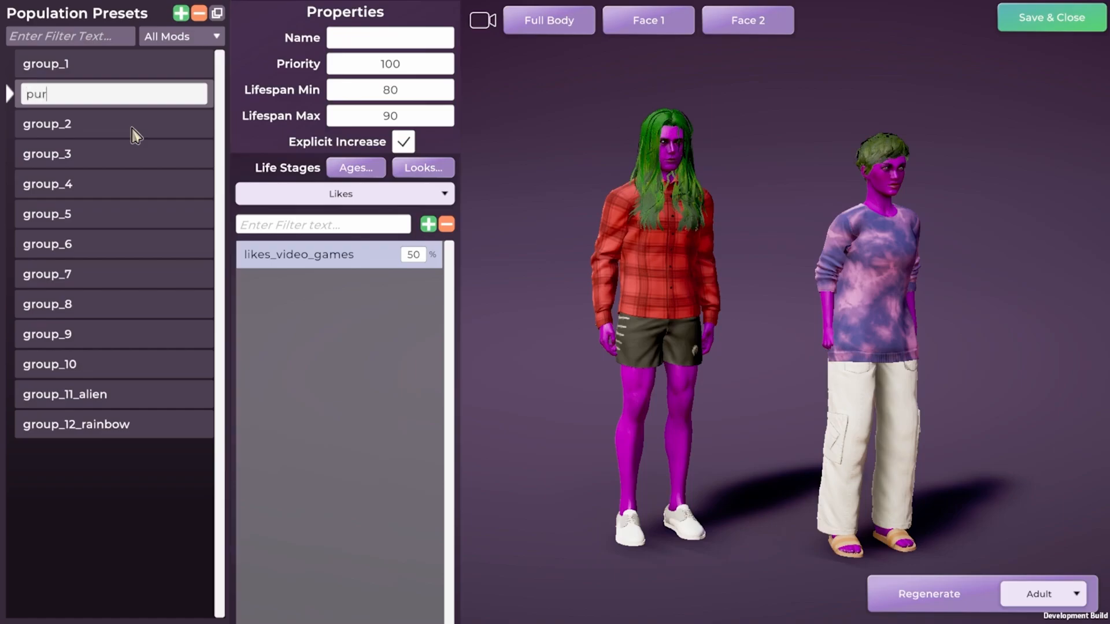
pyautogui.write('purple_people')
pyautogui.press('Return')
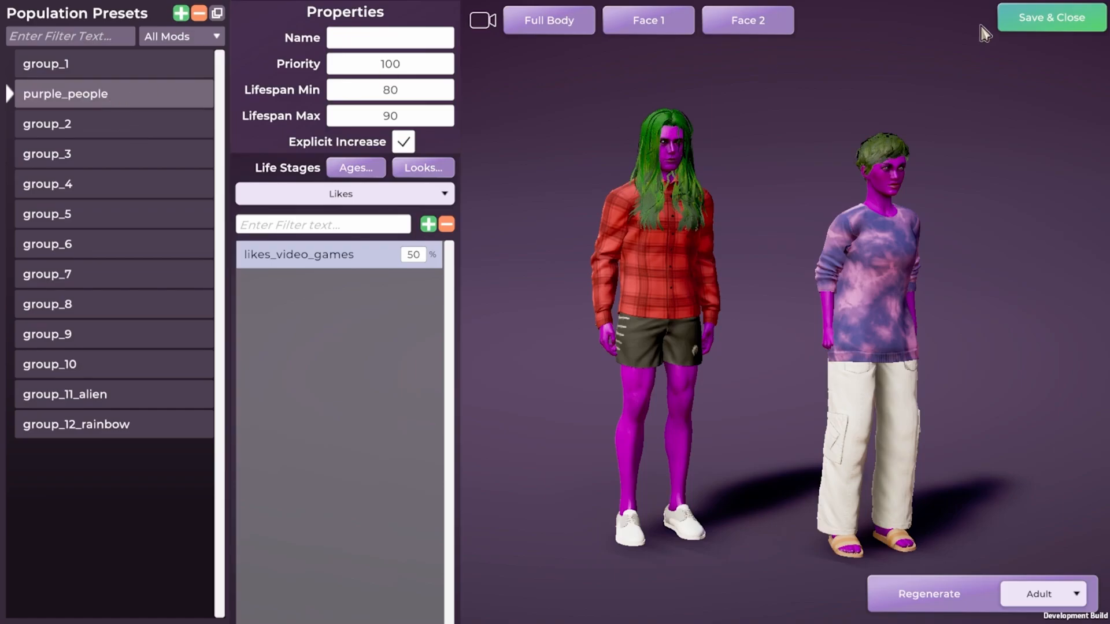
pyautogui.click(1022, 23)
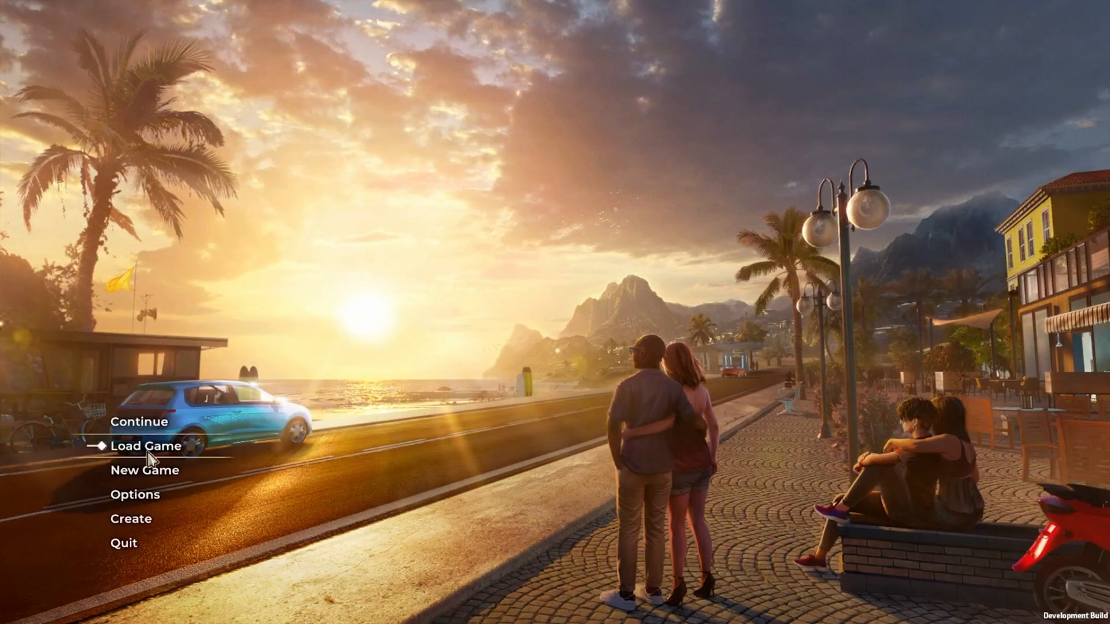
# - Start a new game with the Lonely Wizard World region and open its population demographics
pyautogui.click(167, 477)
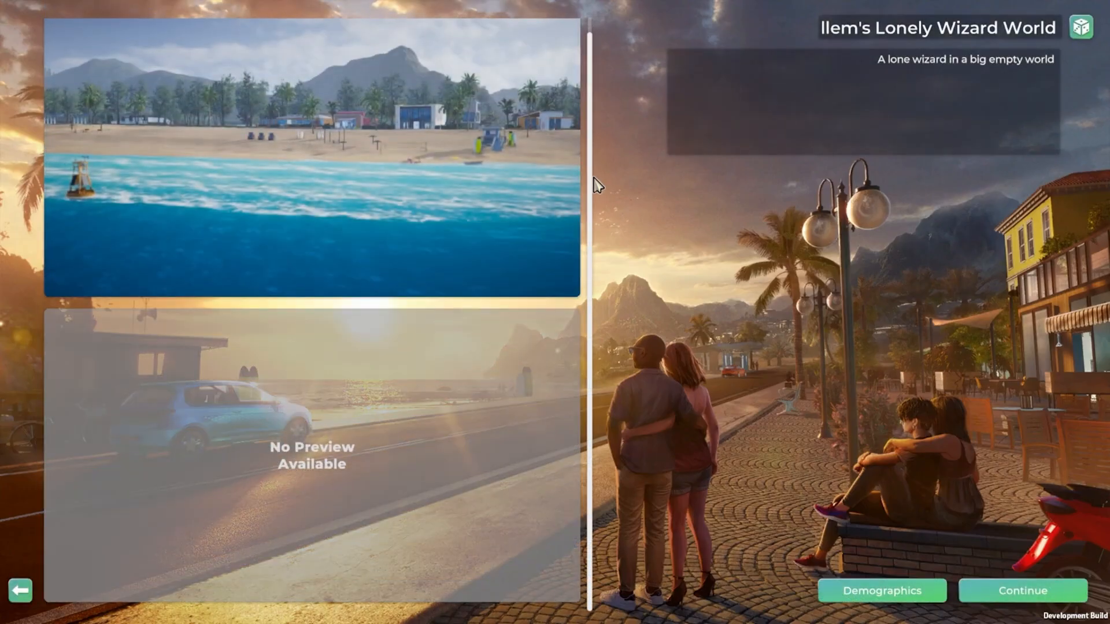
pyautogui.scroll(1, 590, 230)
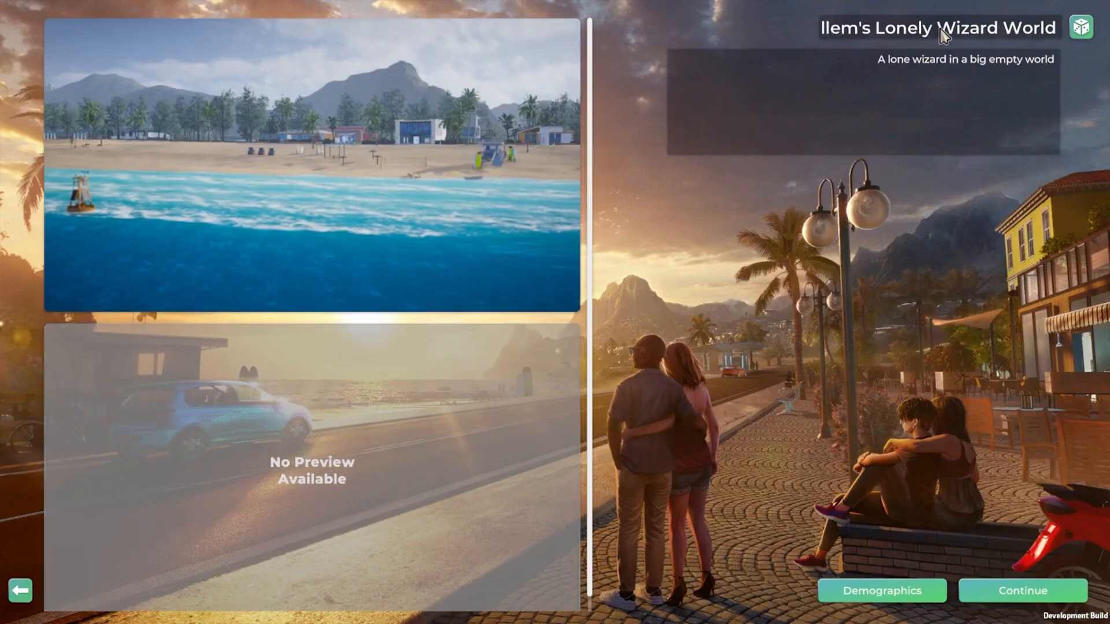
pyautogui.click(957, 28)
pyautogui.moveTo(807, 30); pyautogui.dragTo(1072, 39)
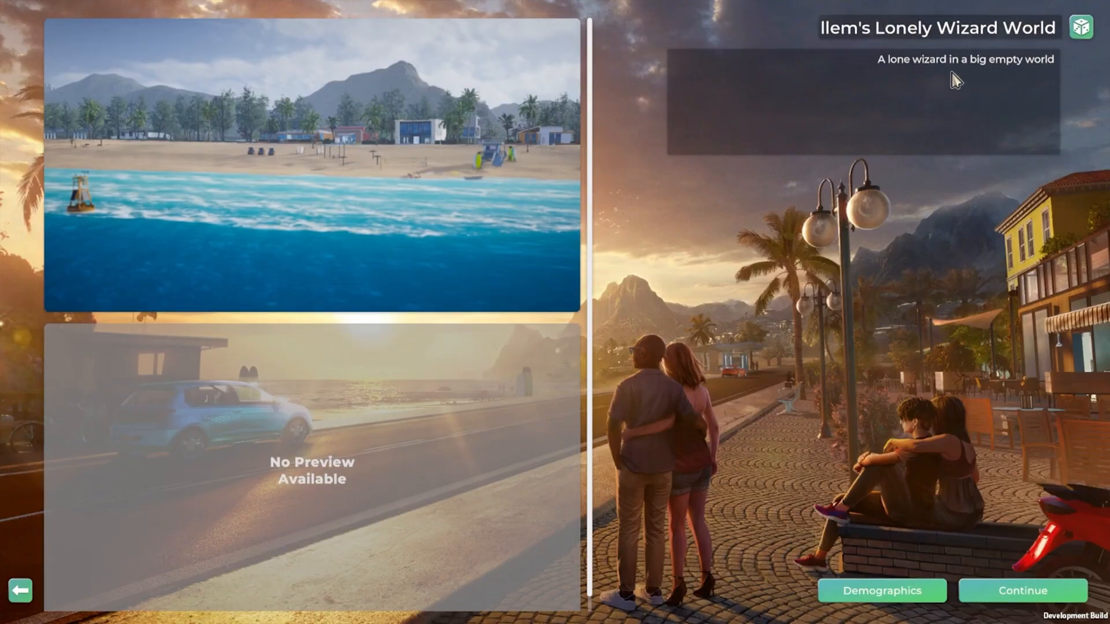
pyautogui.click(913, 73)
pyautogui.click(884, 591)
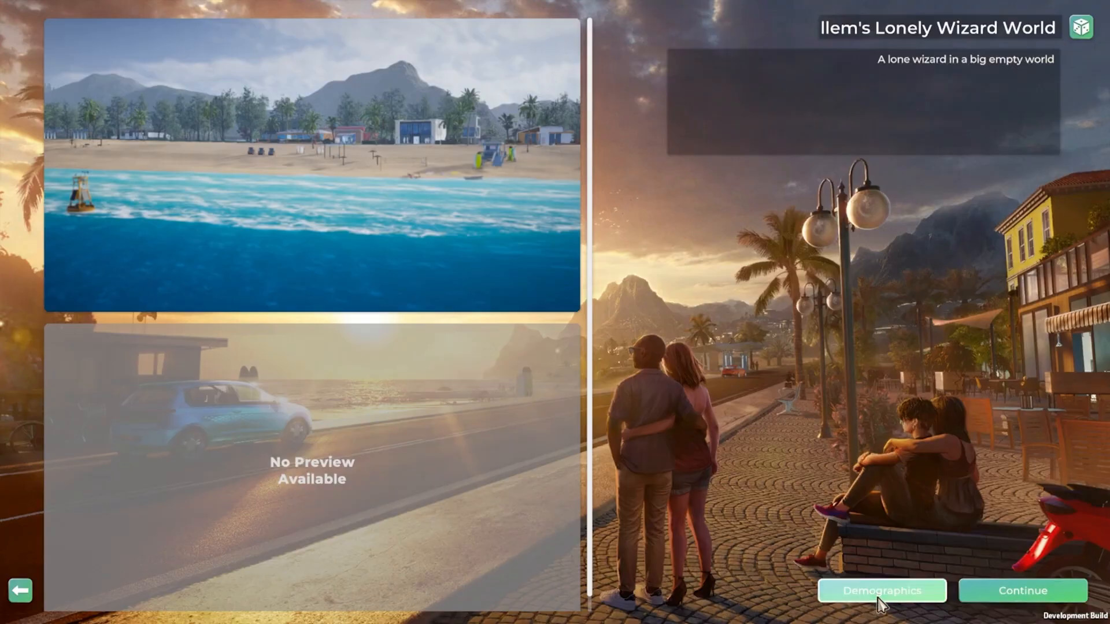
# - Lower the Women share slightly in the Gender section of the population demographics
pyautogui.scroll(-5, 798, 208)
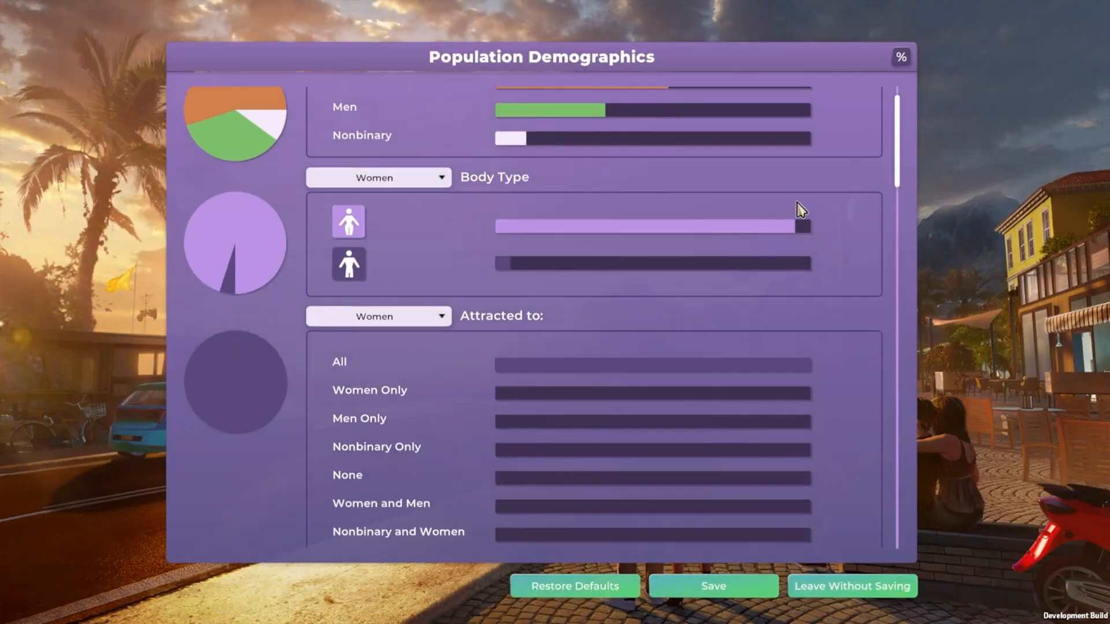
pyautogui.moveTo(902, 151); pyautogui.dragTo(896, 114)
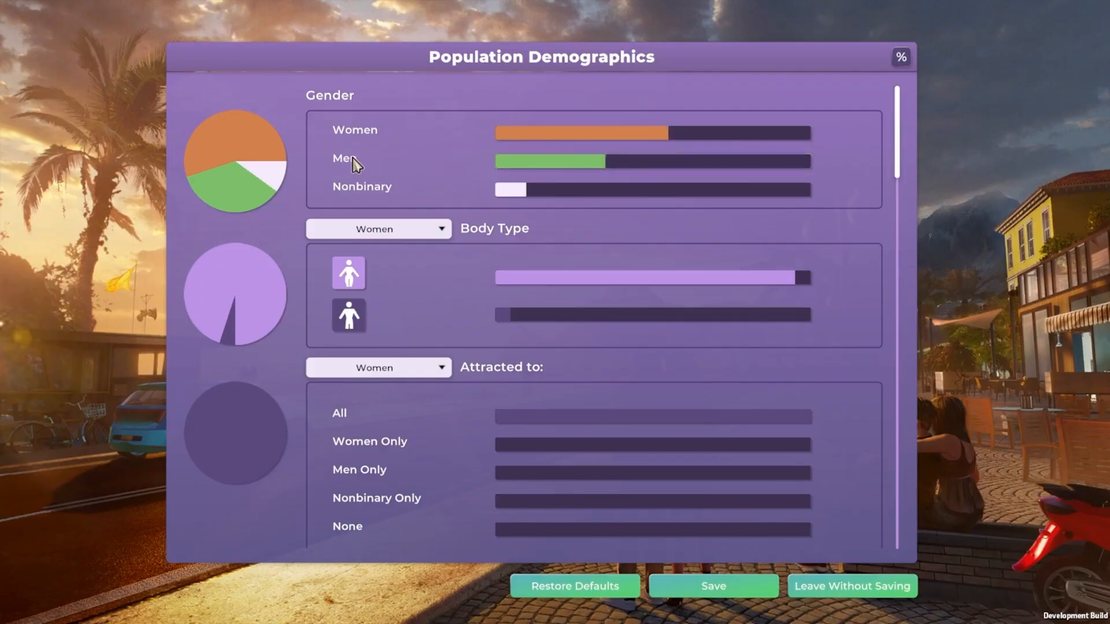
pyautogui.moveTo(665, 137); pyautogui.dragTo(645, 140)
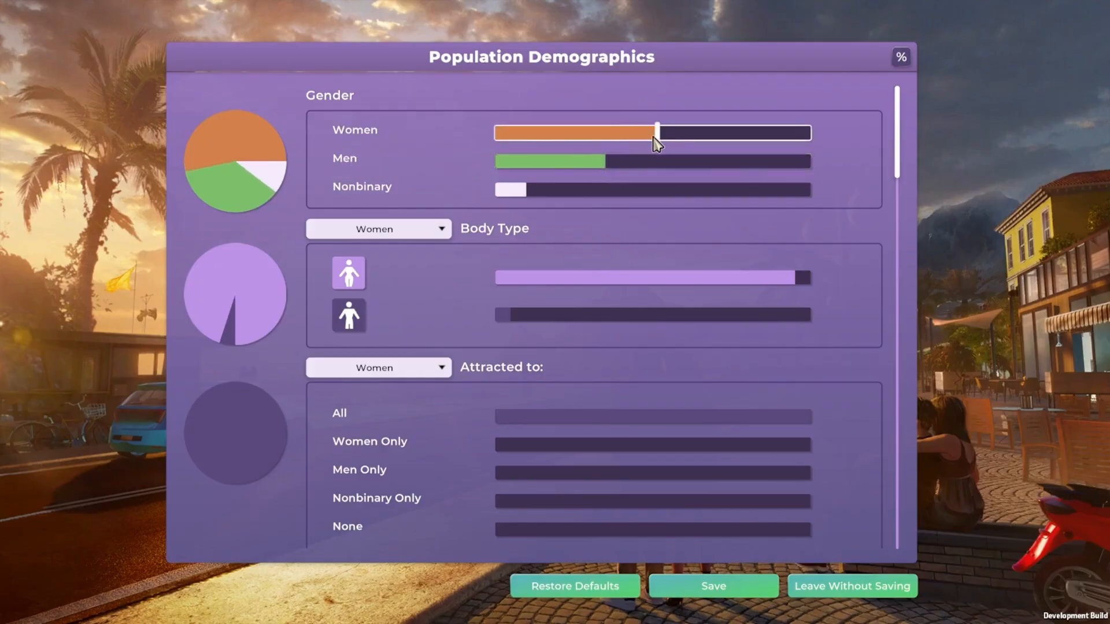
# - Set purple_people_name to its maximum share in Population Sets, reduce Groups 1 to 10 to zero, and save the demographics
pyautogui.scroll(-10, 526, 223)
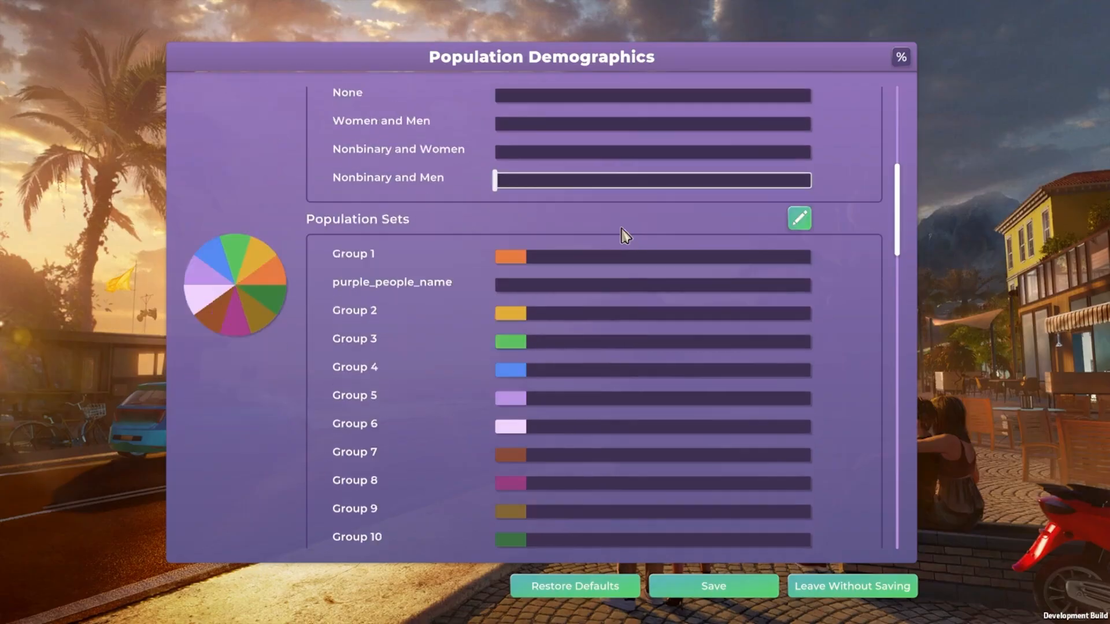
pyautogui.scroll(-4, 622, 232)
pyautogui.scroll(2, 559, 136)
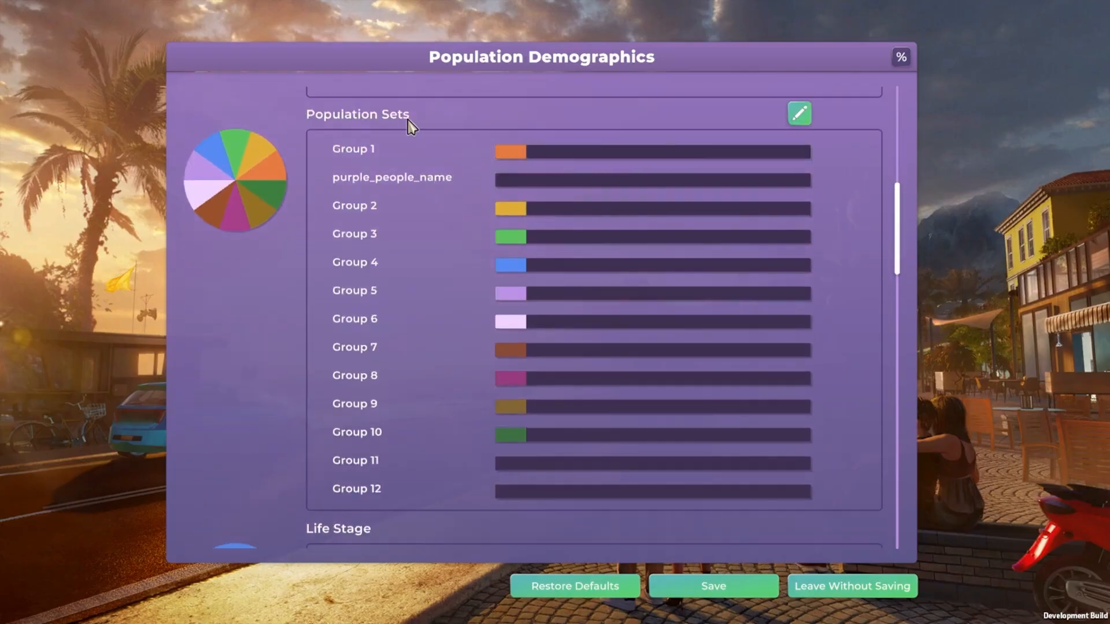
pyautogui.scroll(1, 312, 117)
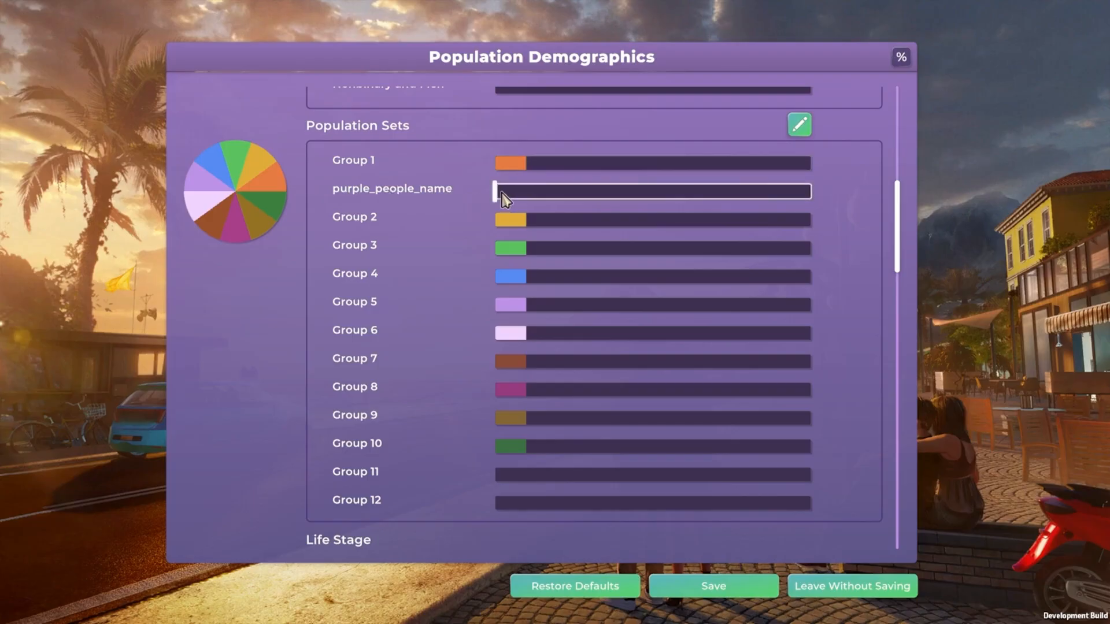
pyautogui.moveTo(498, 193); pyautogui.dragTo(815, 192)
pyautogui.moveTo(524, 164); pyautogui.dragTo(492, 165)
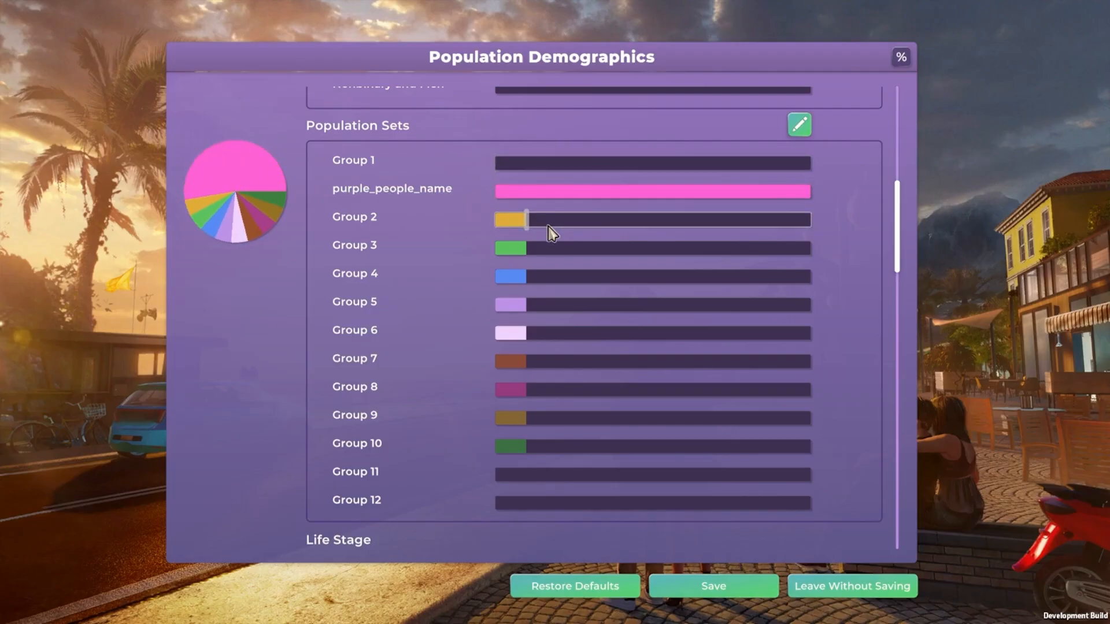
pyautogui.moveTo(526, 222); pyautogui.dragTo(488, 448)
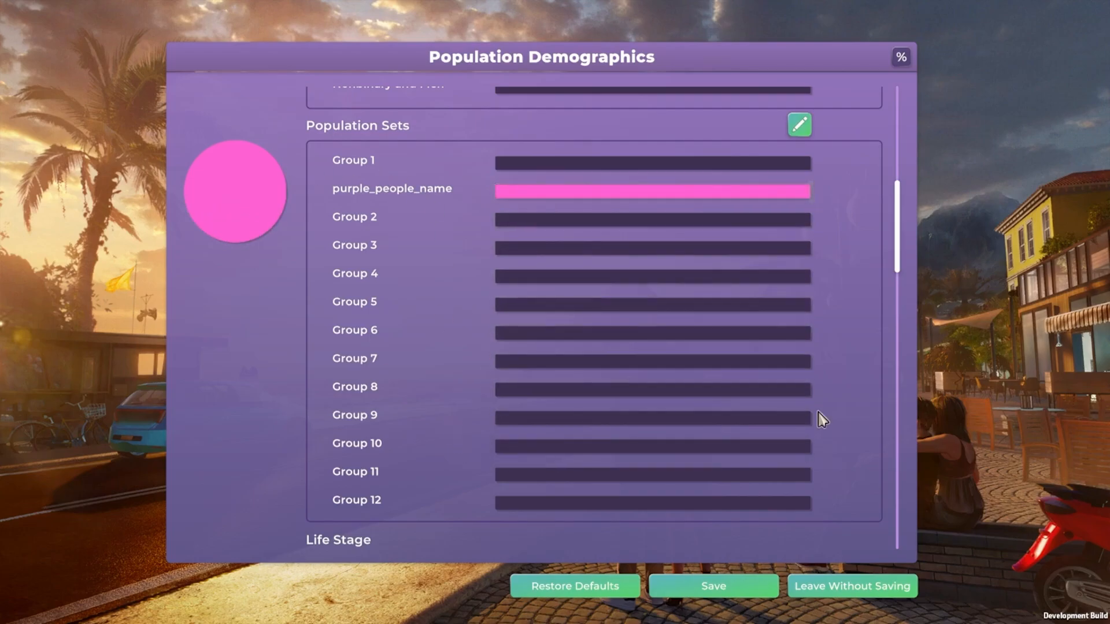
pyautogui.click(716, 588)
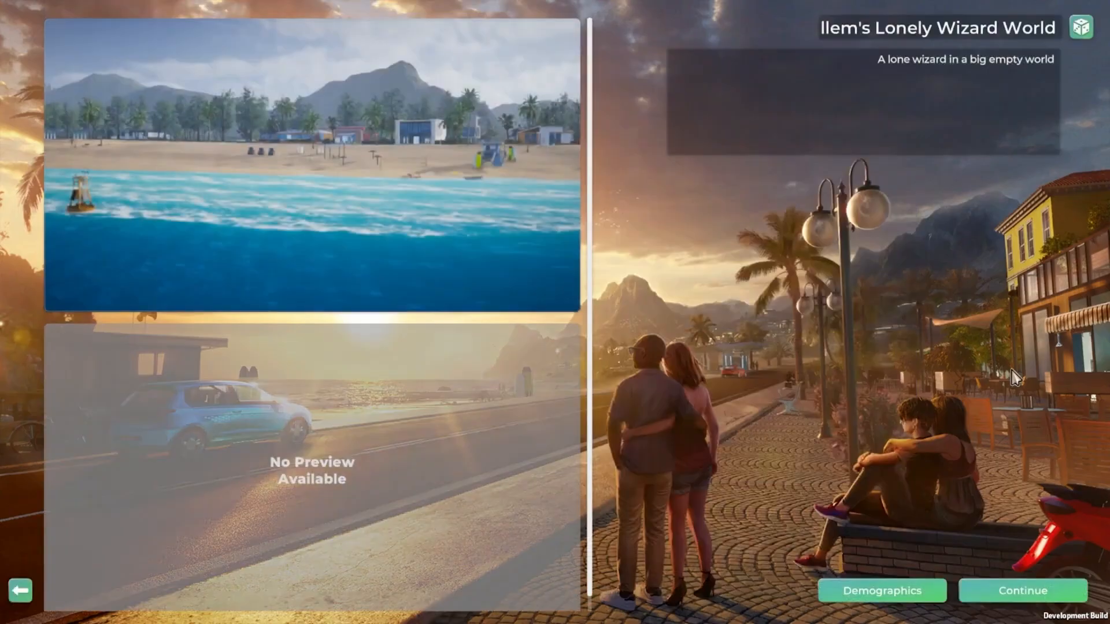
# - Continue to character creation and inspect the generated character up close and from the side
pyautogui.click(971, 593)
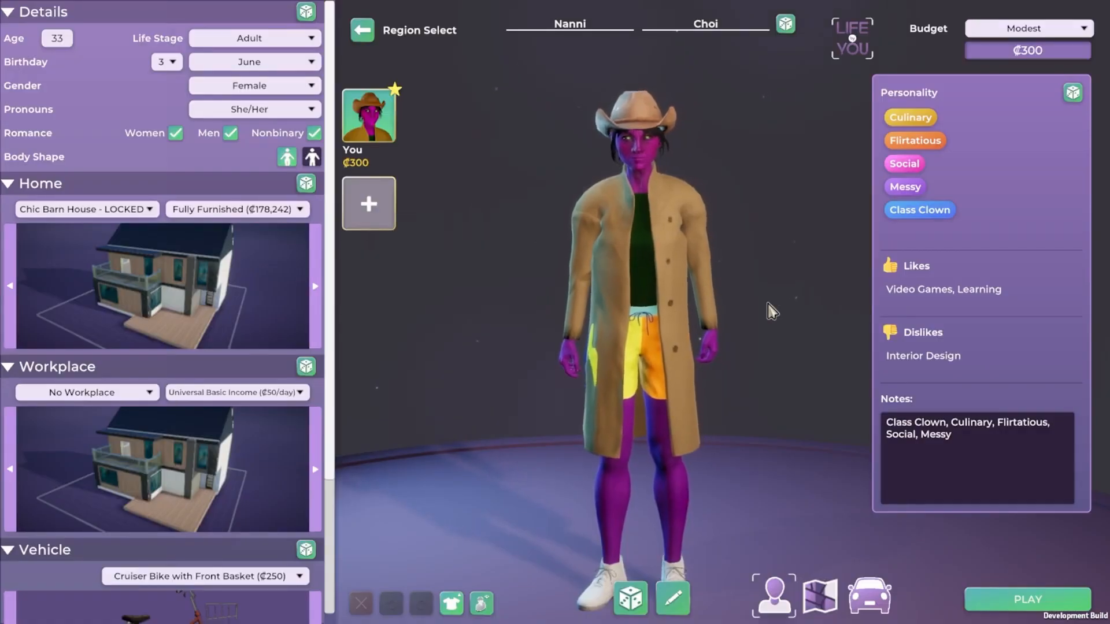
pyautogui.moveTo(653, 284); pyautogui.dragTo(576, 283, button='middle')
pyautogui.moveTo(576, 283); pyautogui.dragTo(677, 163)
pyautogui.scroll(5, 615, 173)
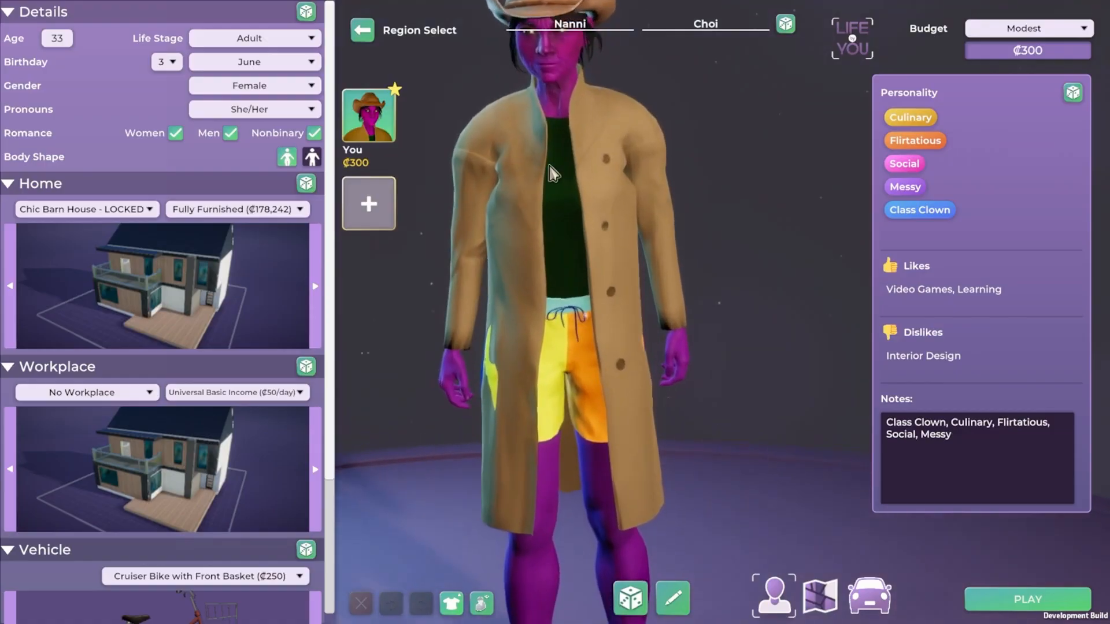
pyautogui.moveTo(552, 169); pyautogui.dragTo(601, 167)
pyautogui.scroll(-3, 613, 174)
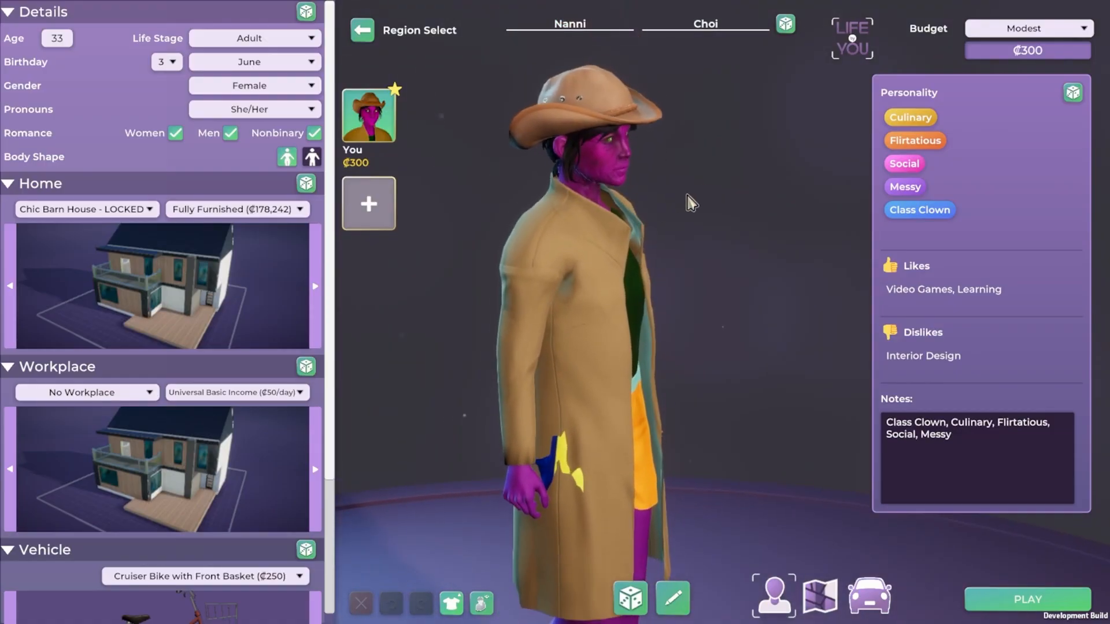
pyautogui.moveTo(686, 196); pyautogui.dragTo(695, 382)
pyautogui.scroll(-2, 699, 388)
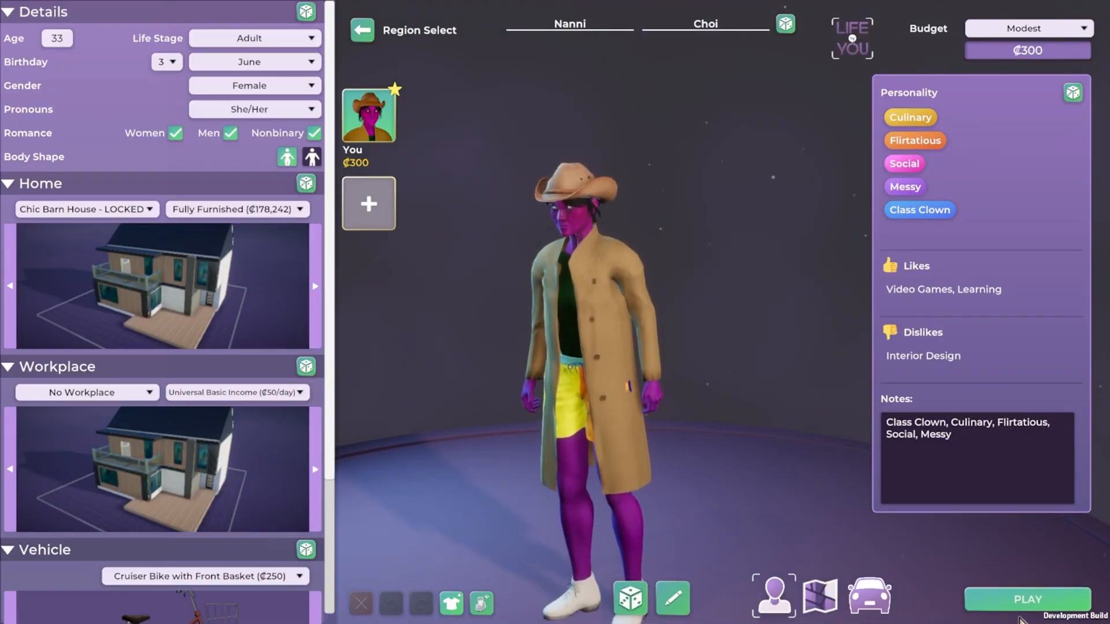
pyautogui.scroll(1, 277, 238)
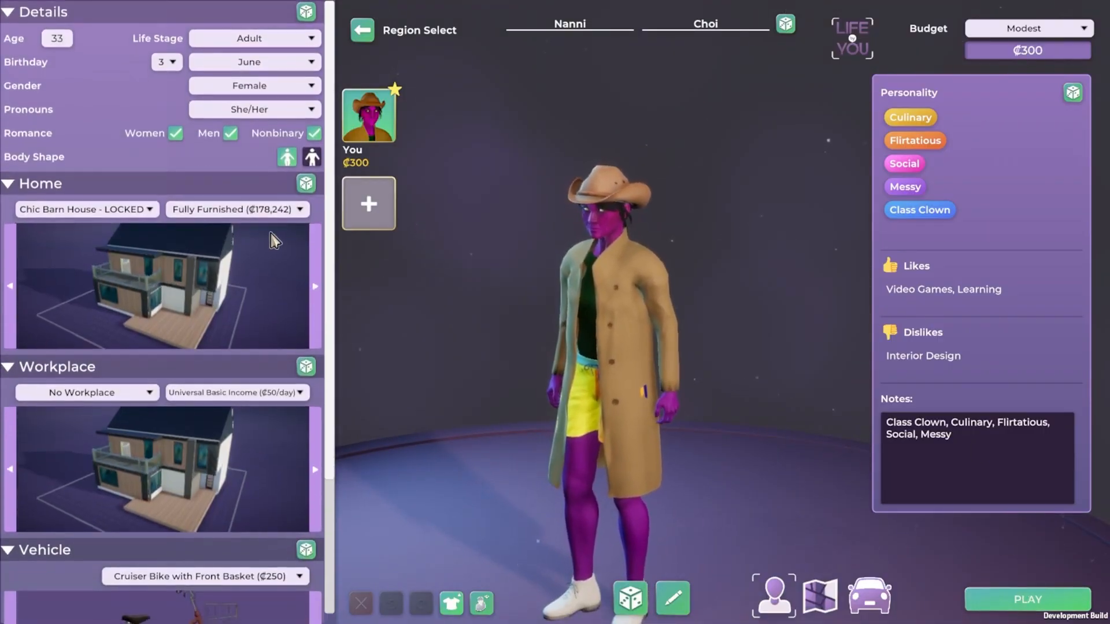
# - Compare the Chic Barn House and Meadow View homes by switching between them, finishing on Meadow View
pyautogui.click(114, 213)
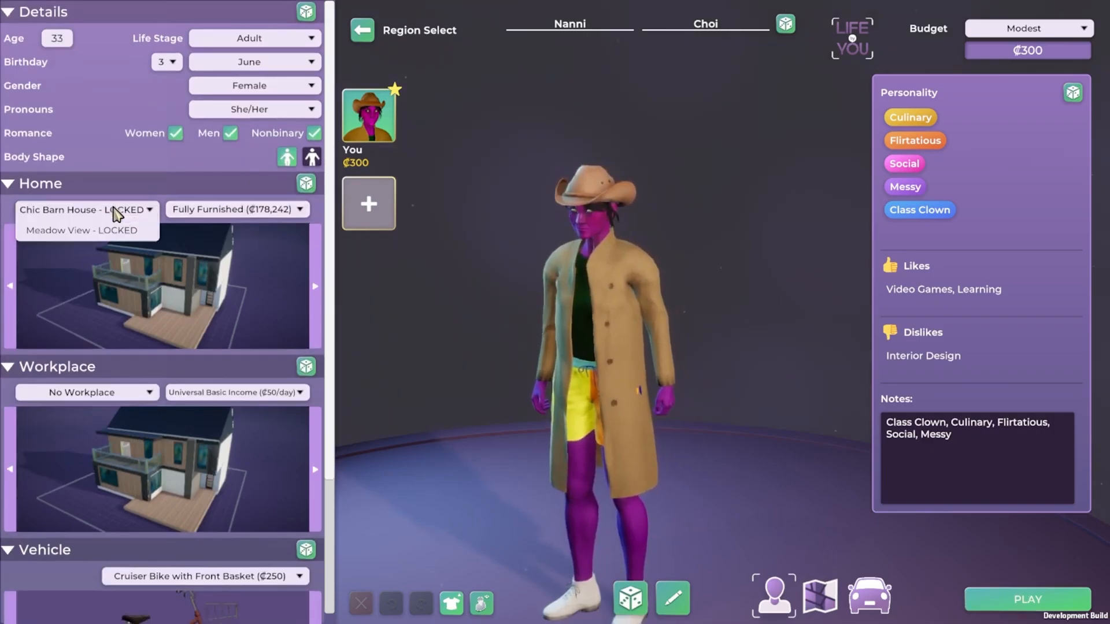
pyautogui.click(116, 229)
pyautogui.click(119, 214)
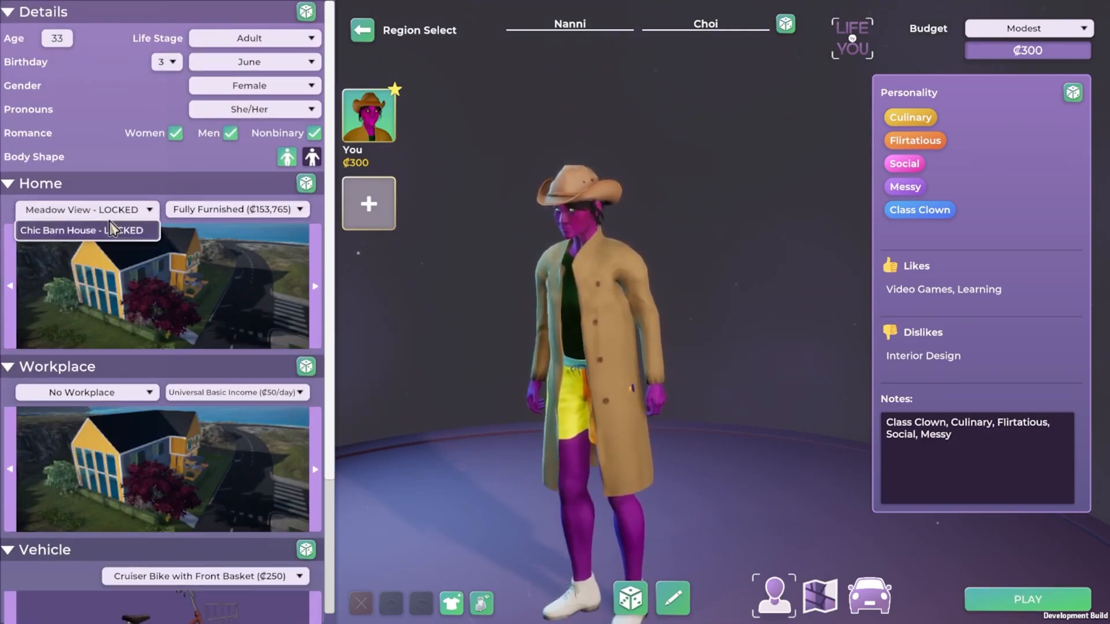
pyautogui.click(105, 218)
pyautogui.click(105, 214)
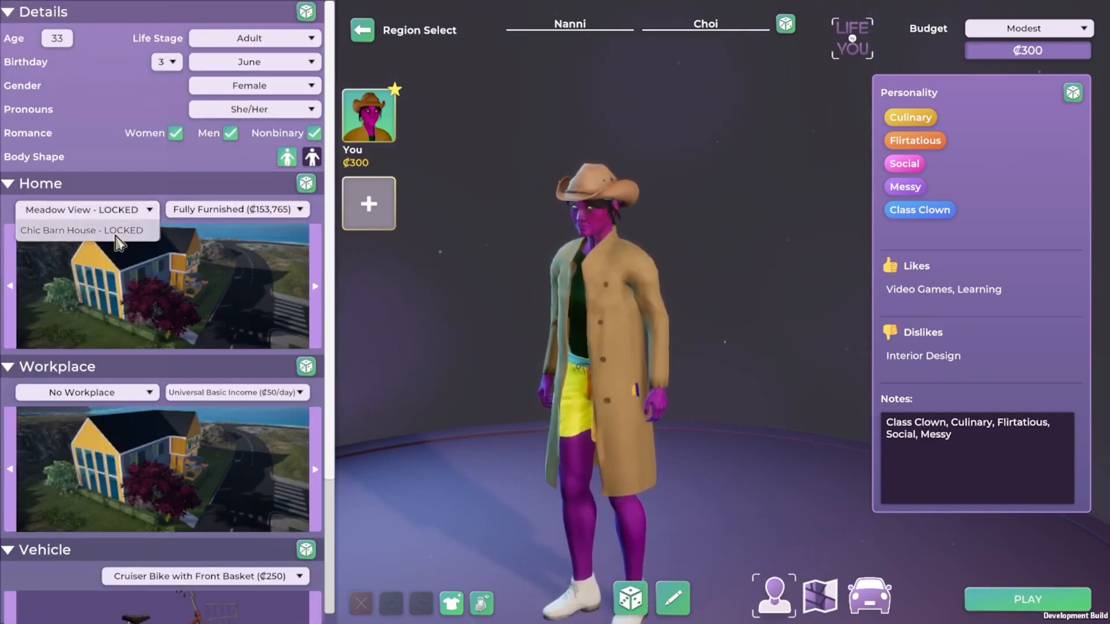
pyautogui.click(124, 228)
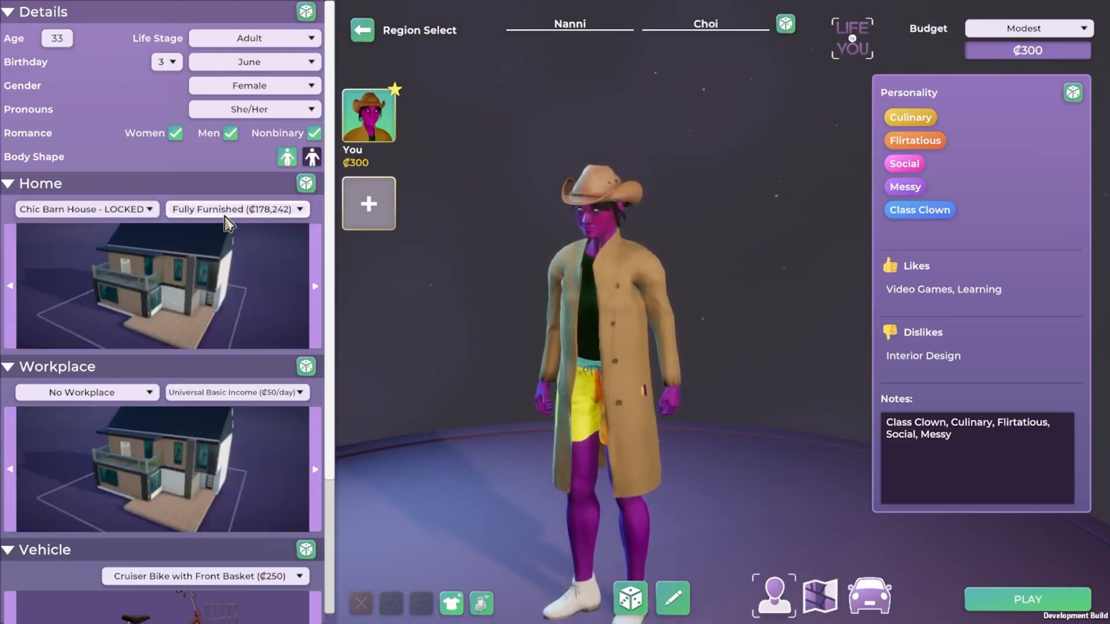
pyautogui.click(110, 212)
pyautogui.click(115, 228)
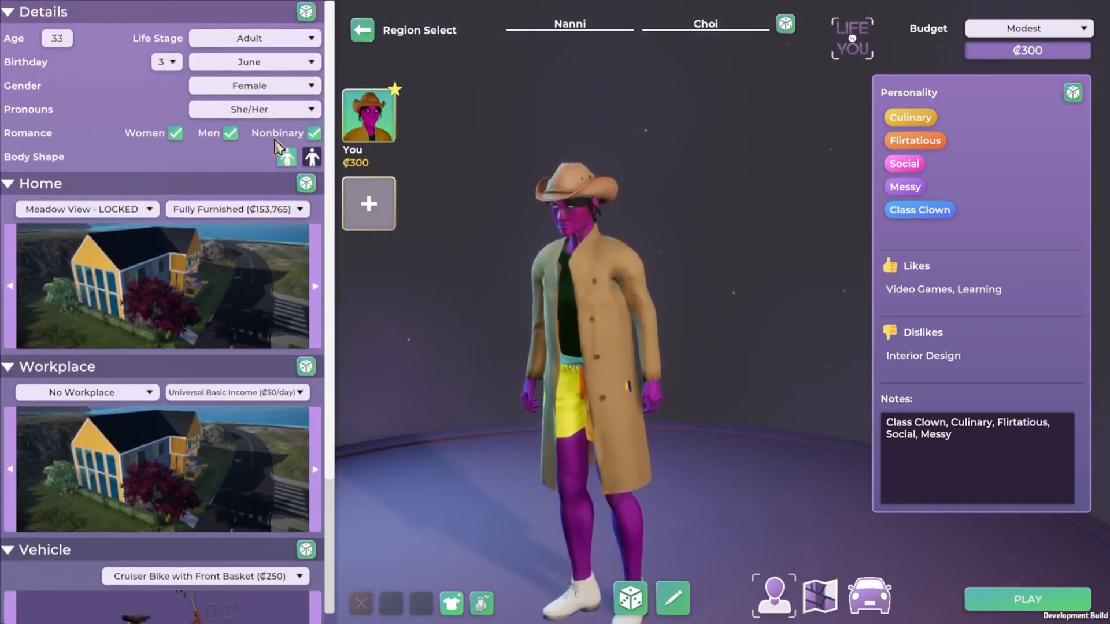
# - Set the household budget to Wealthy, preview the Chic Barn House, and choose Meadow View (₡750,000) as the home
pyautogui.click(1039, 34)
pyautogui.click(1029, 71)
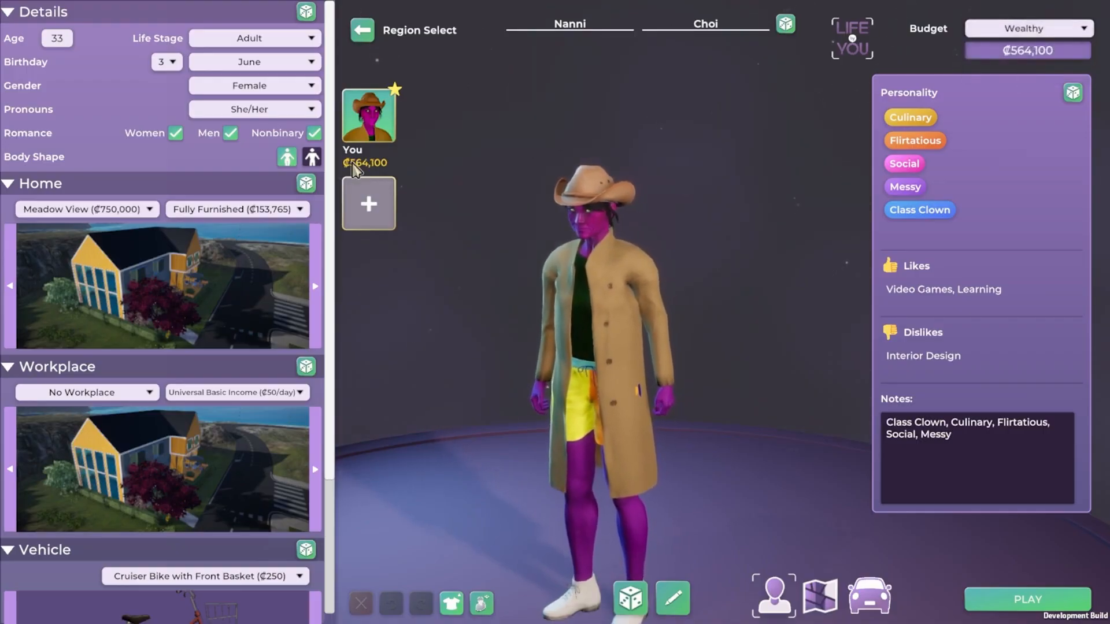
pyautogui.click(94, 212)
pyautogui.click(95, 229)
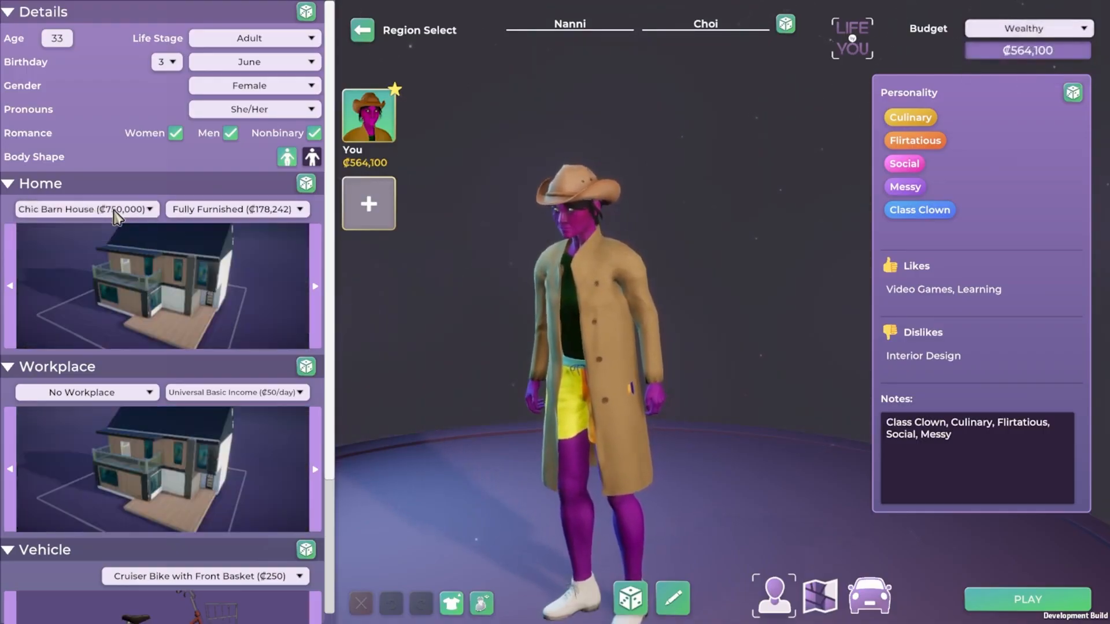
pyautogui.click(101, 210)
pyautogui.click(98, 217)
pyautogui.click(91, 216)
pyautogui.click(89, 216)
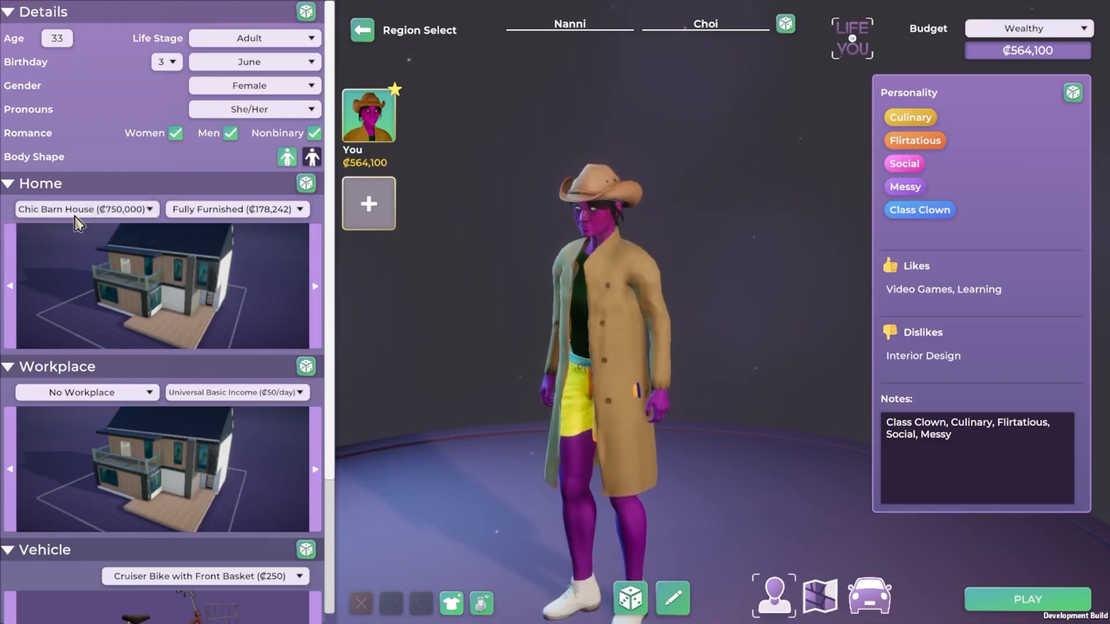
pyautogui.click(71, 214)
pyautogui.click(72, 215)
pyautogui.click(79, 212)
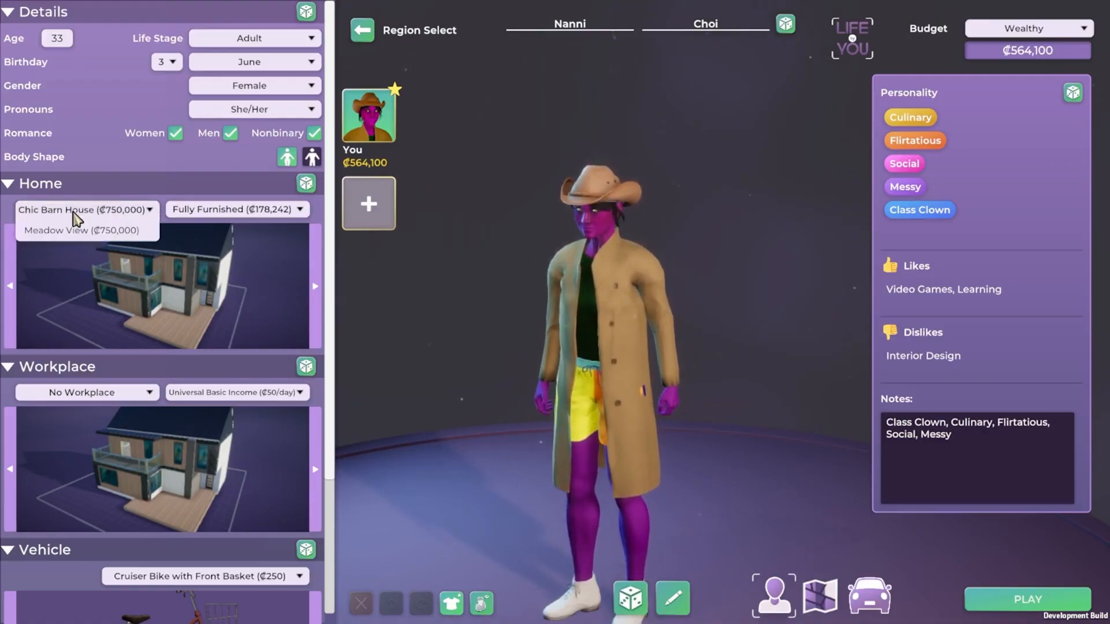
pyautogui.click(49, 232)
# - Check the available workplaces, keep No Workplace, and start playing with this character
pyautogui.scroll(-3, 181, 507)
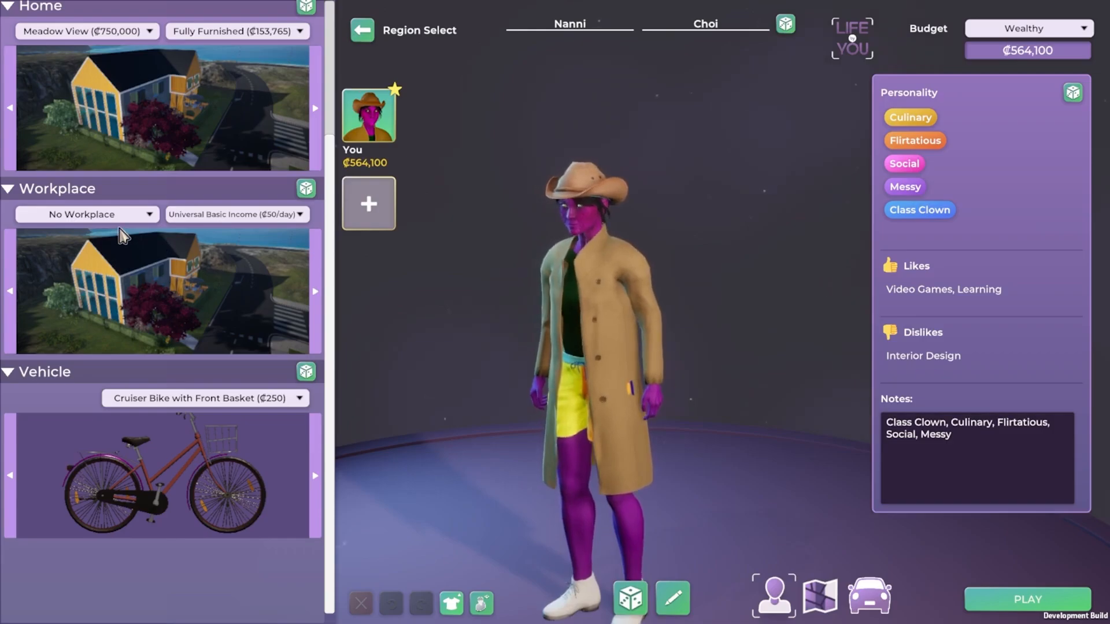
pyautogui.click(99, 218)
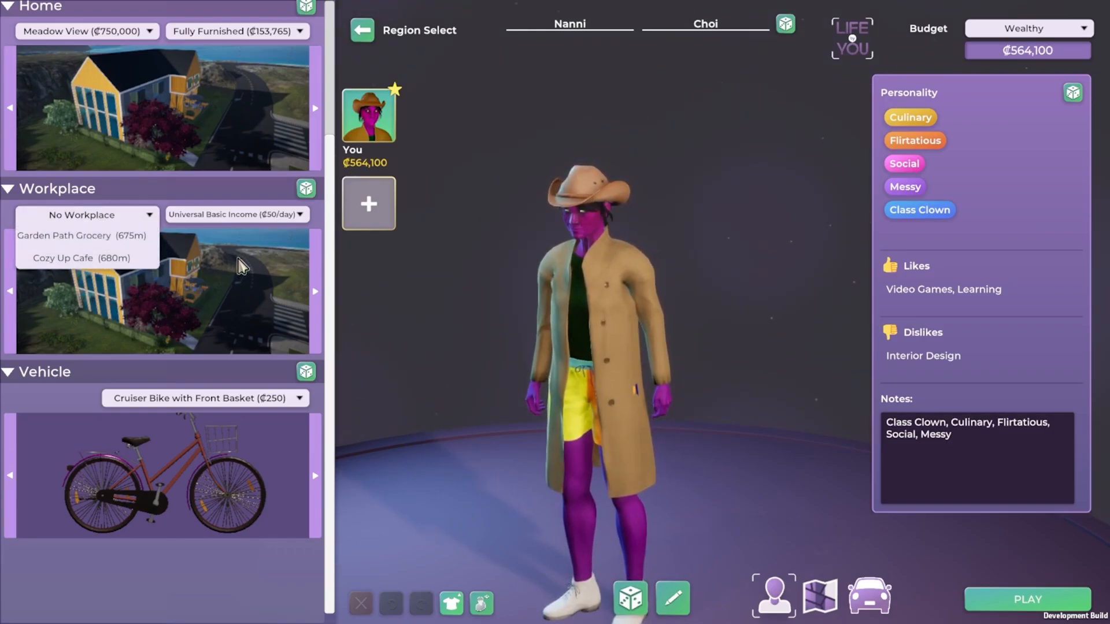
pyautogui.click(64, 212)
pyautogui.scroll(3, 206, 336)
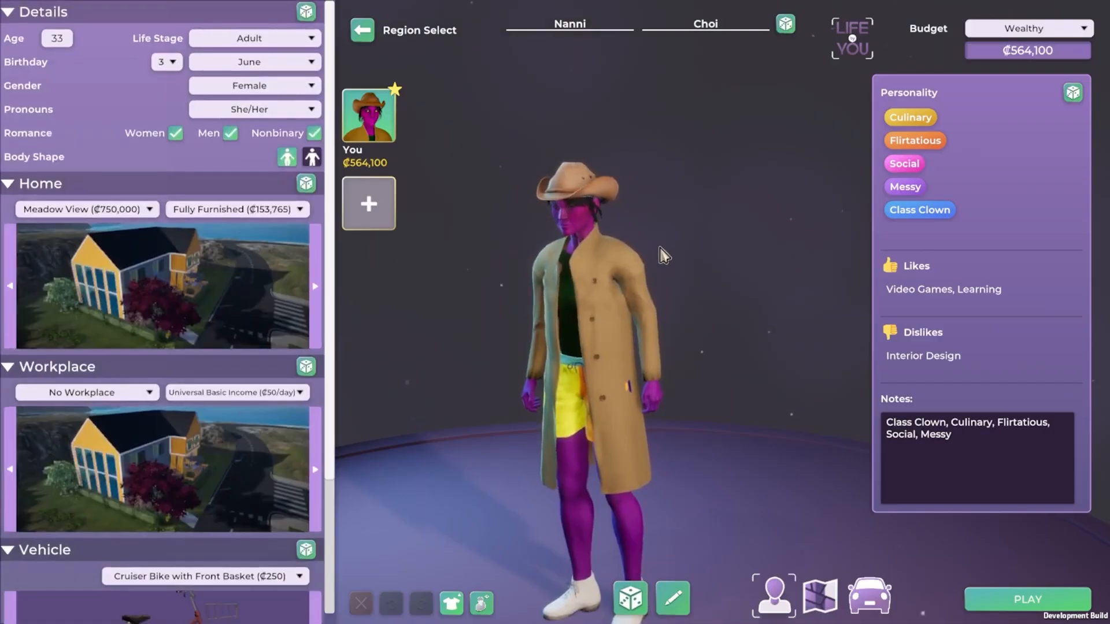
pyautogui.click(1028, 604)
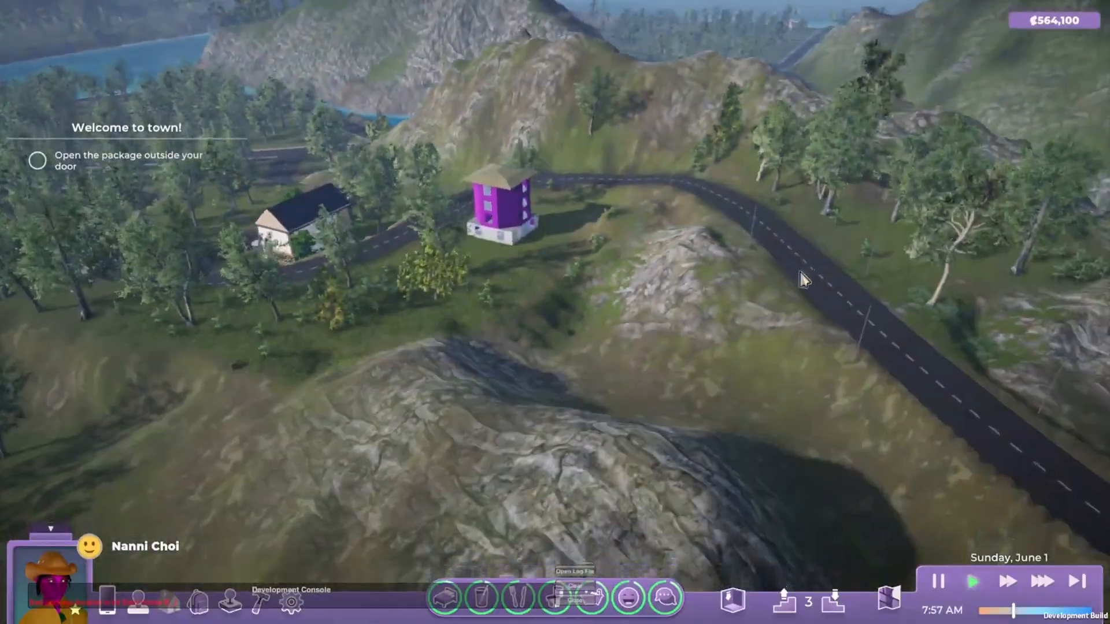
# - Fly over the town to the beachfront Cozy Up Cafe and examine its building and outdoor seating up close
pyautogui.press('w')
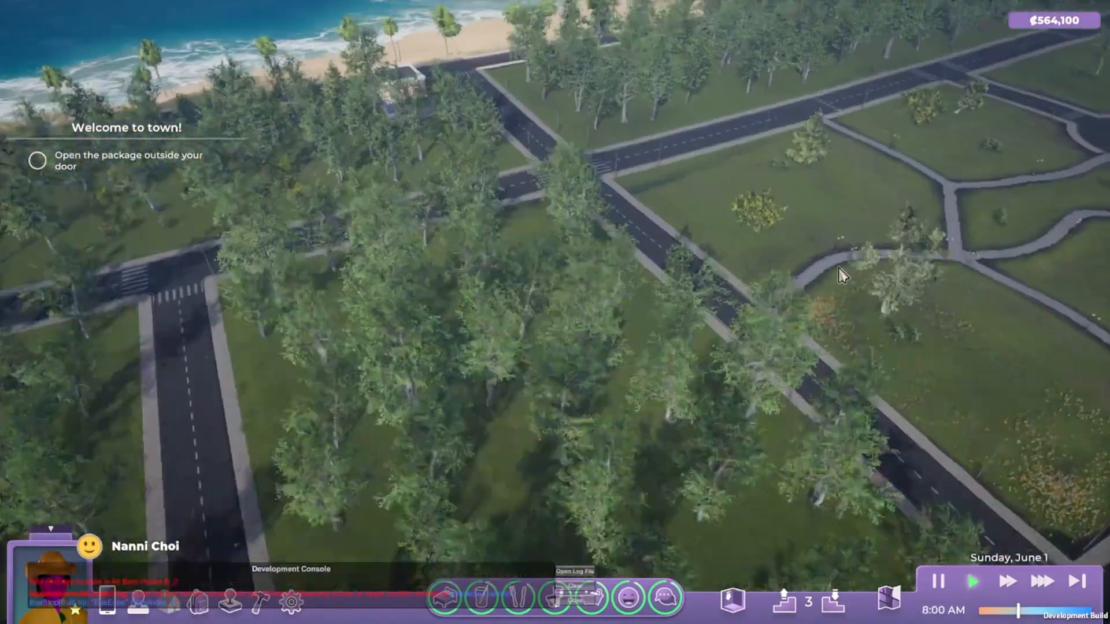
pyautogui.press('a')
pyautogui.moveTo(542, 263); pyautogui.dragTo(681, 242, button='middle')
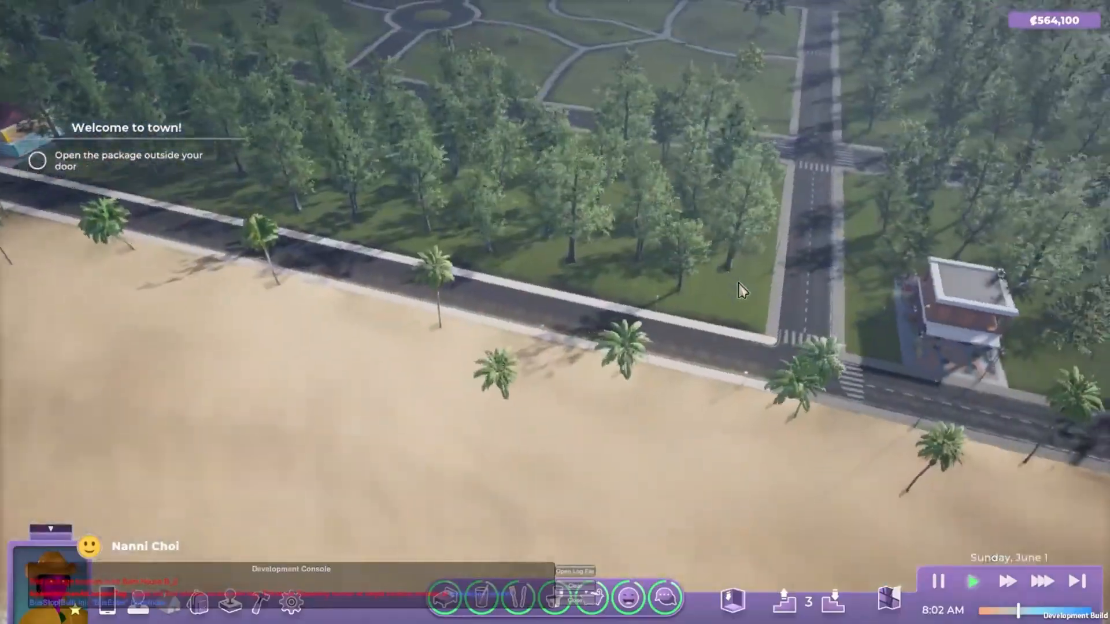
pyautogui.moveTo(742, 291); pyautogui.dragTo(751, 310, button='middle')
pyautogui.press('d')
pyautogui.scroll(5, 729, 333)
pyautogui.scroll(2, 602, 399)
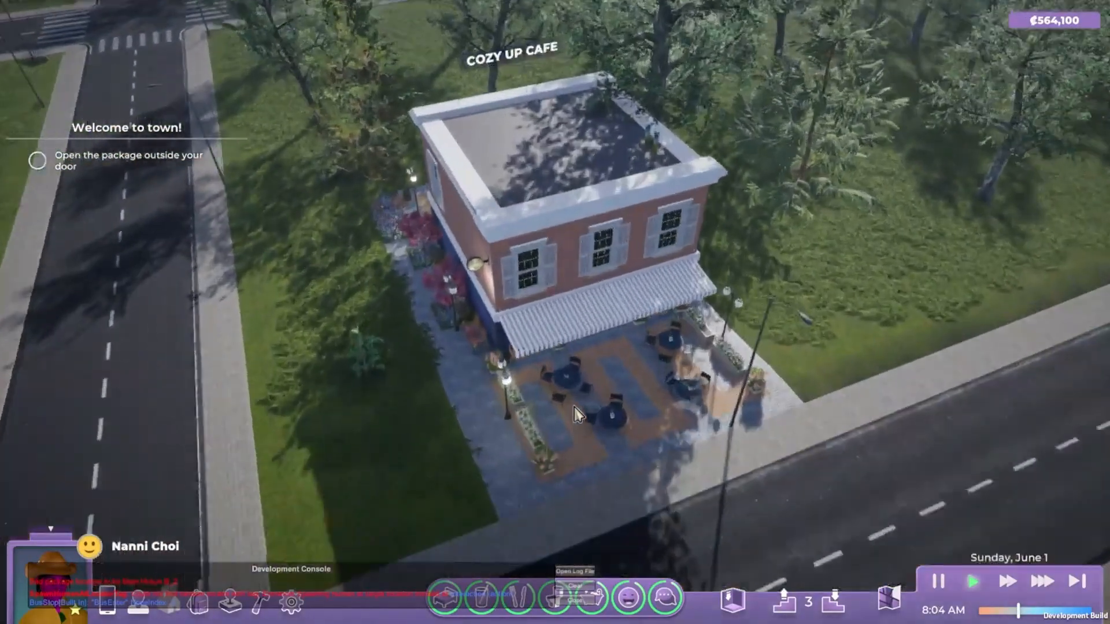
pyautogui.scroll(4, 572, 410)
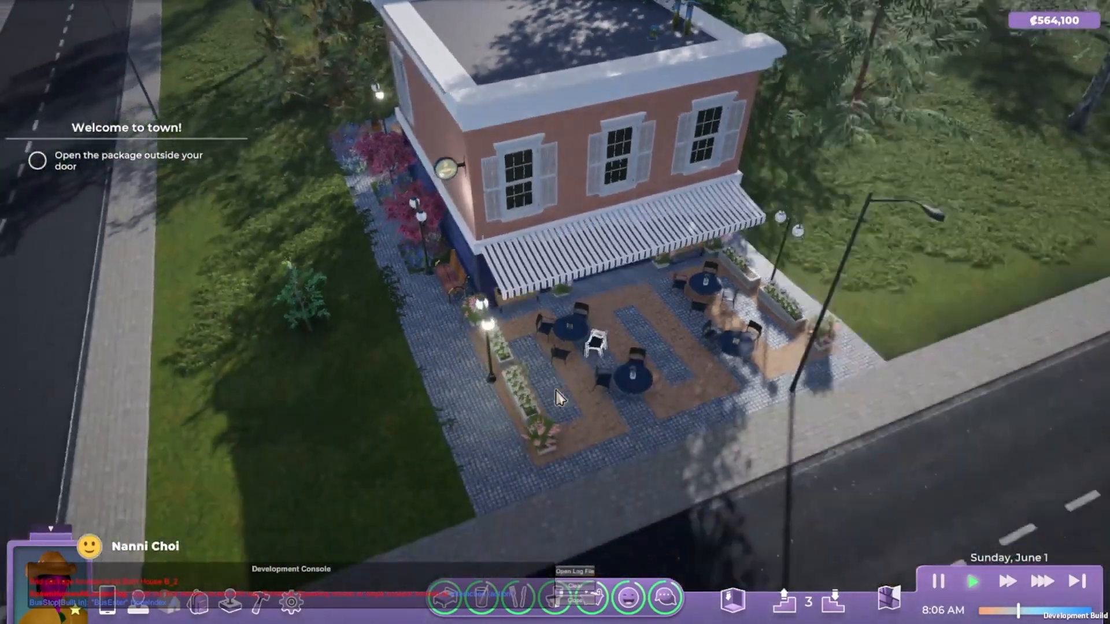
# - Travel from the cafe over the woods and roads to the character's house on the rocky hillside
pyautogui.scroll(-3, 558, 404)
pyautogui.press('w')
pyautogui.press('a')
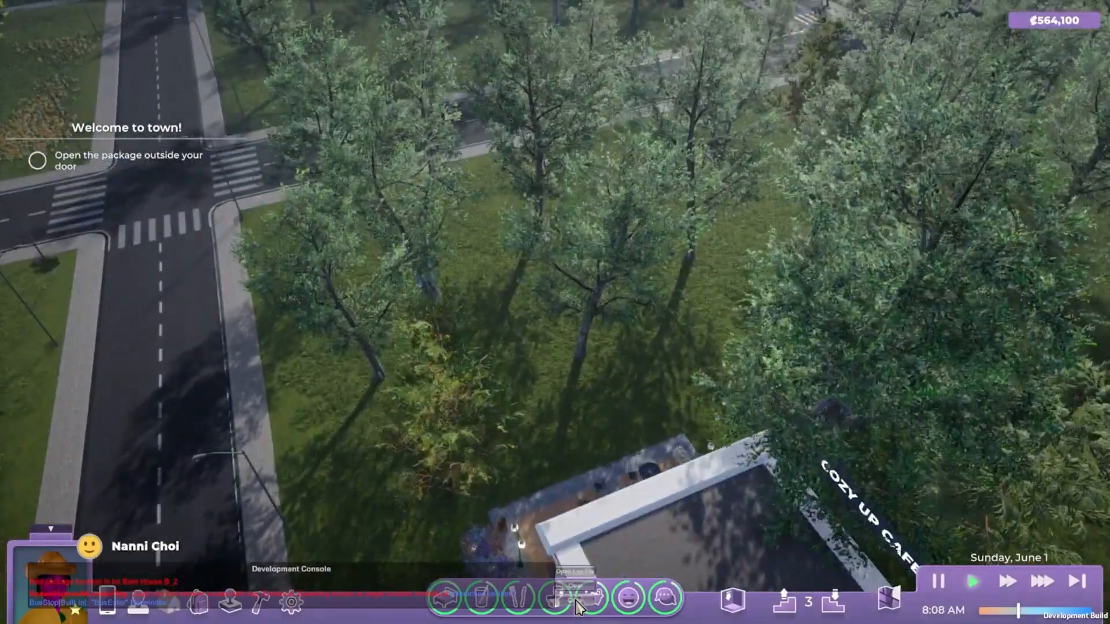
pyautogui.press('w')
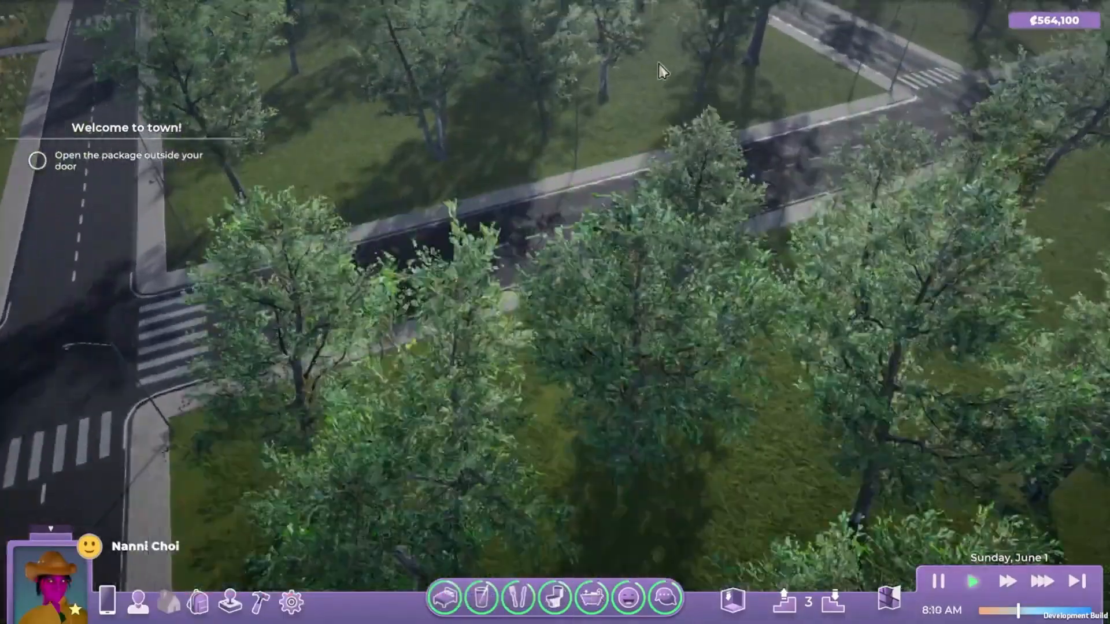
pyautogui.moveTo(662, 69); pyautogui.dragTo(512, 350, button='middle')
pyautogui.press('w')
pyautogui.press('w')
pyautogui.press('w')
pyautogui.scroll(-5, 498, 272)
pyautogui.press('w')
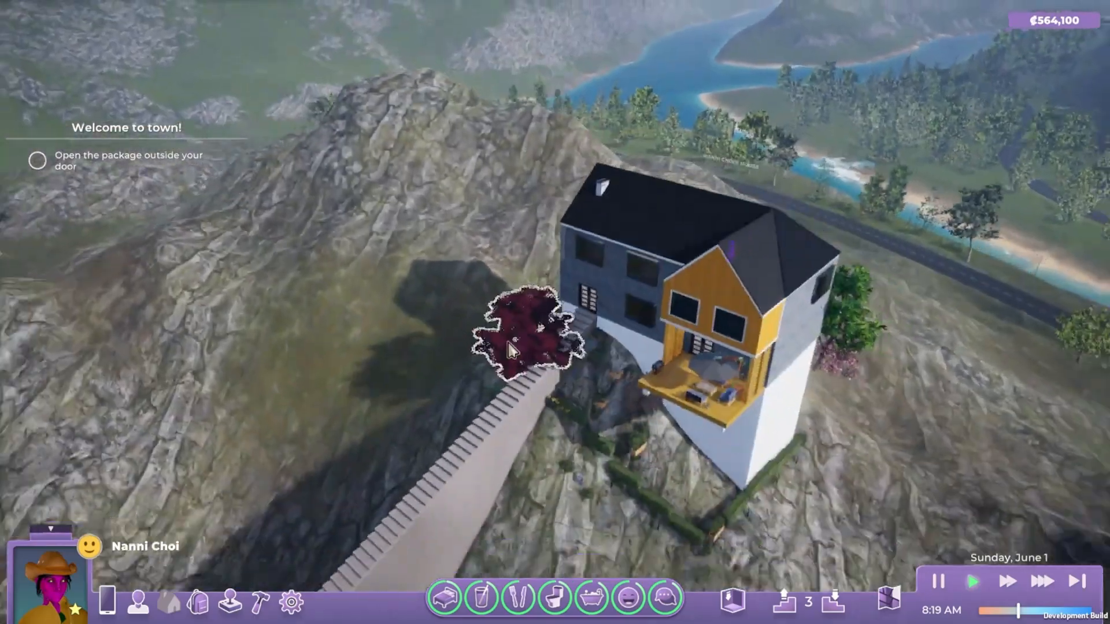
# - Examine the long outdoor stairway that runs from the hillside house down the slope
pyautogui.scroll(-4, 508, 370)
pyautogui.moveTo(491, 460); pyautogui.dragTo(446, 466, button='middle')
pyautogui.scroll(3, 405, 434)
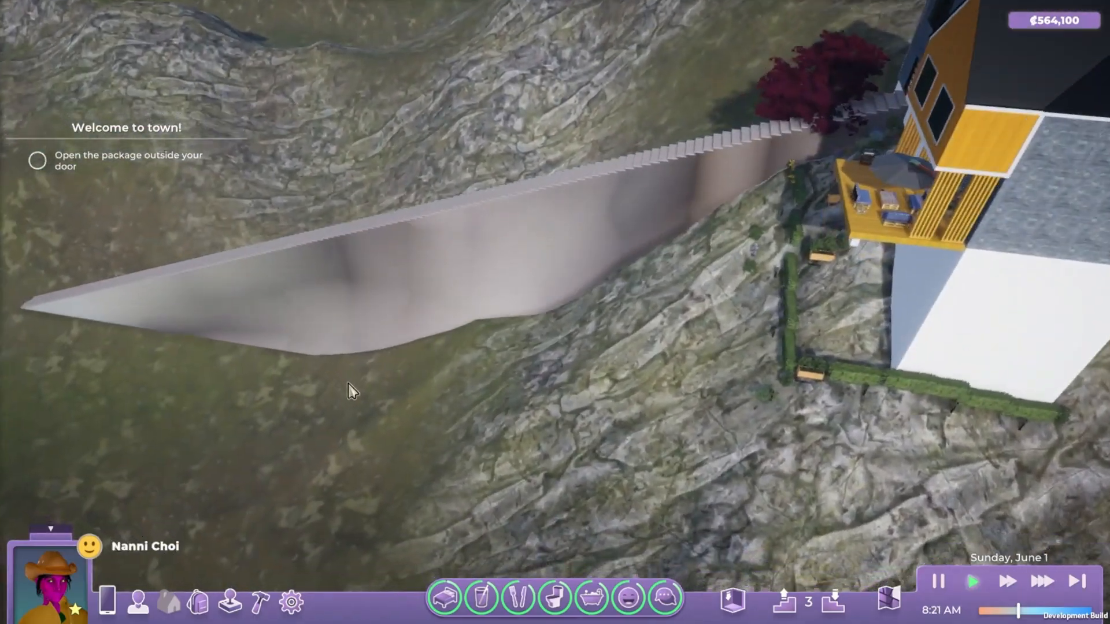
pyautogui.press('w')
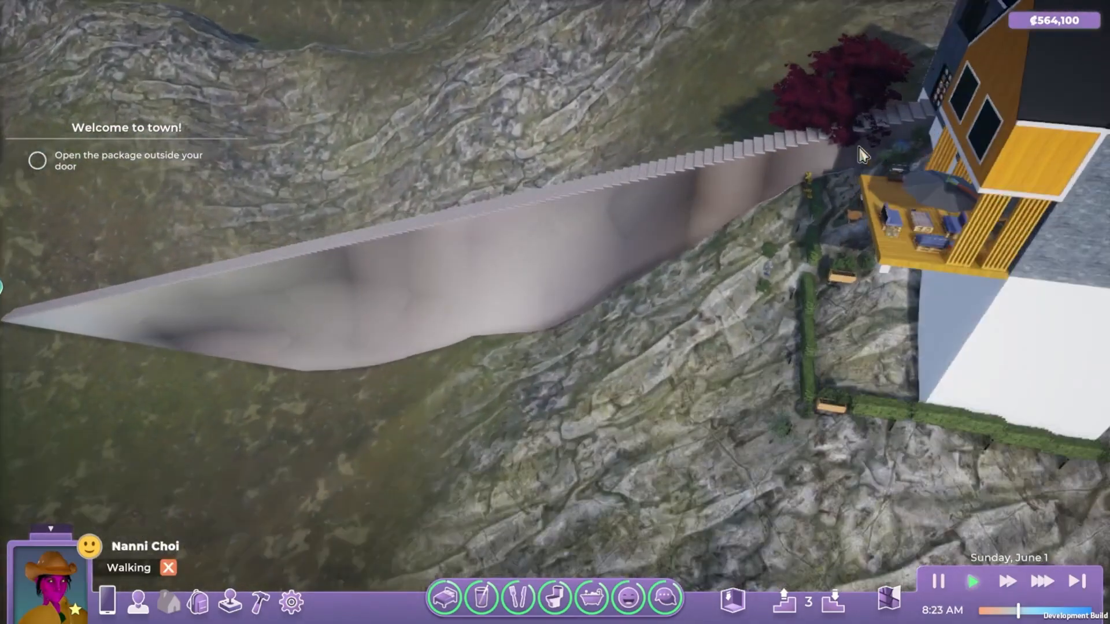
# - Find the walking character inside the house and lower the floor view to the ground floor to inspect the interior
pyautogui.press('d')
pyautogui.scroll(3, 702, 257)
pyautogui.scroll(5, 682, 299)
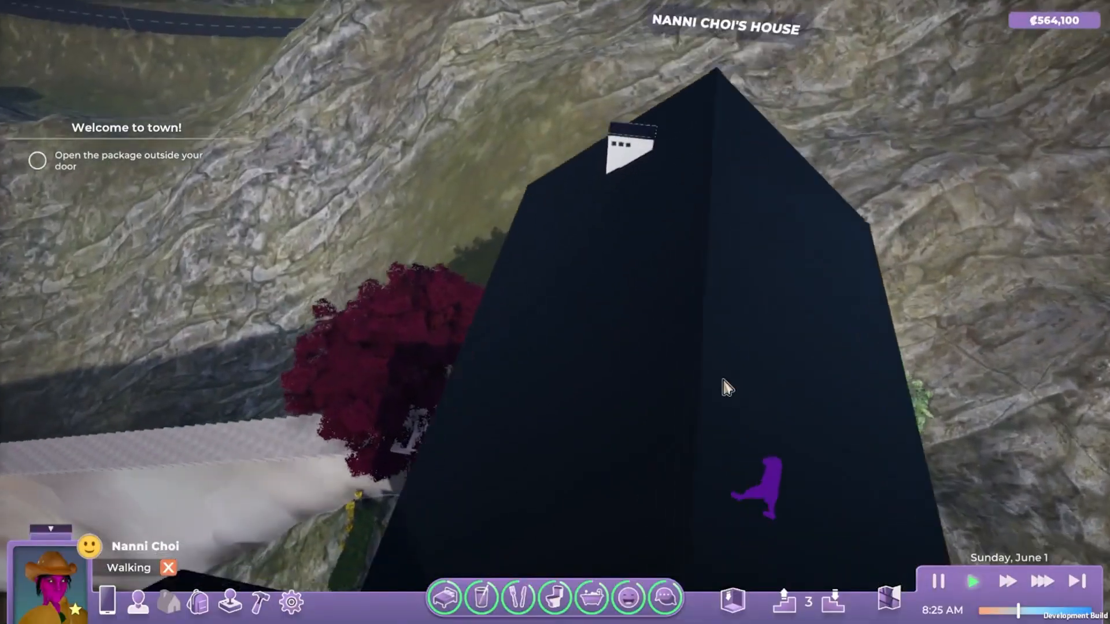
pyautogui.scroll(5, 726, 367)
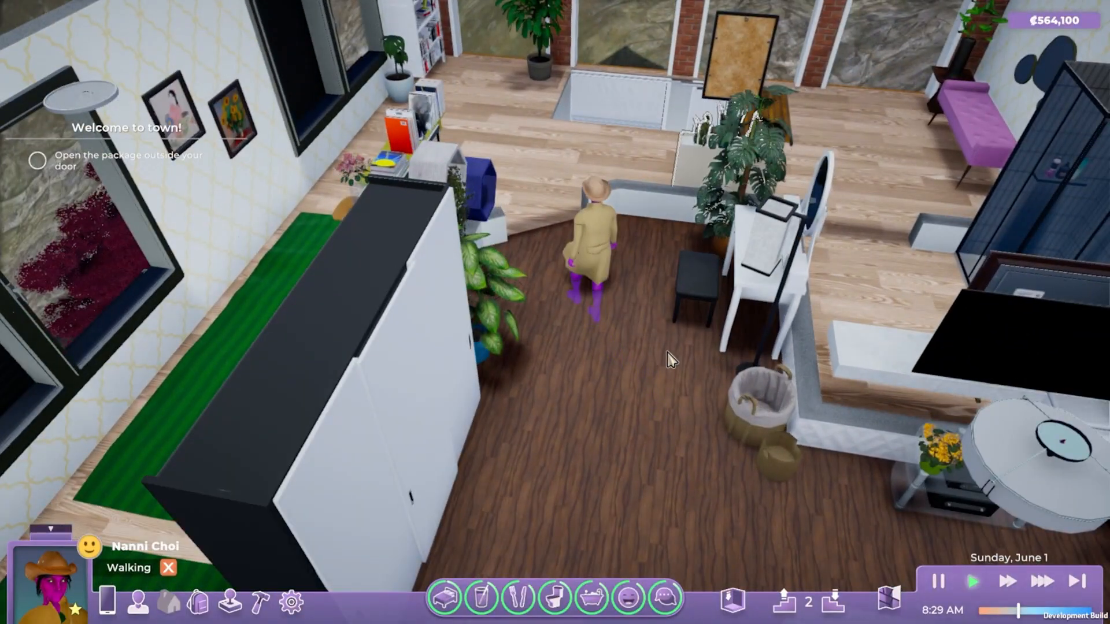
pyautogui.press('pagedown')
pyautogui.press('w')
pyautogui.scroll(-3, 612, 333)
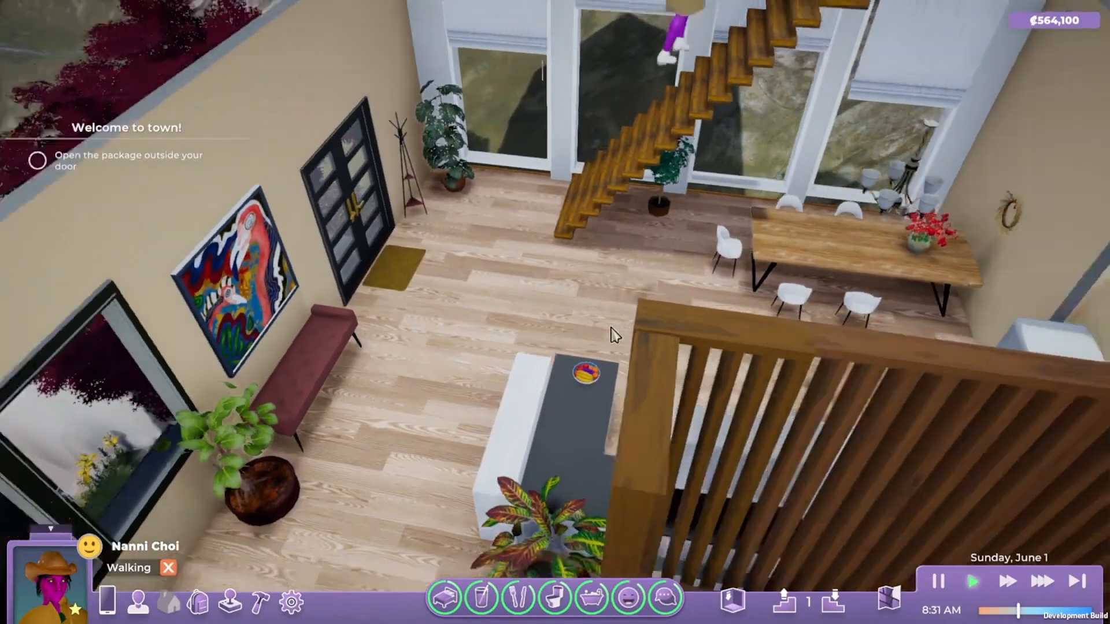
pyautogui.scroll(-3, 621, 333)
pyautogui.press('w')
pyautogui.press('a')
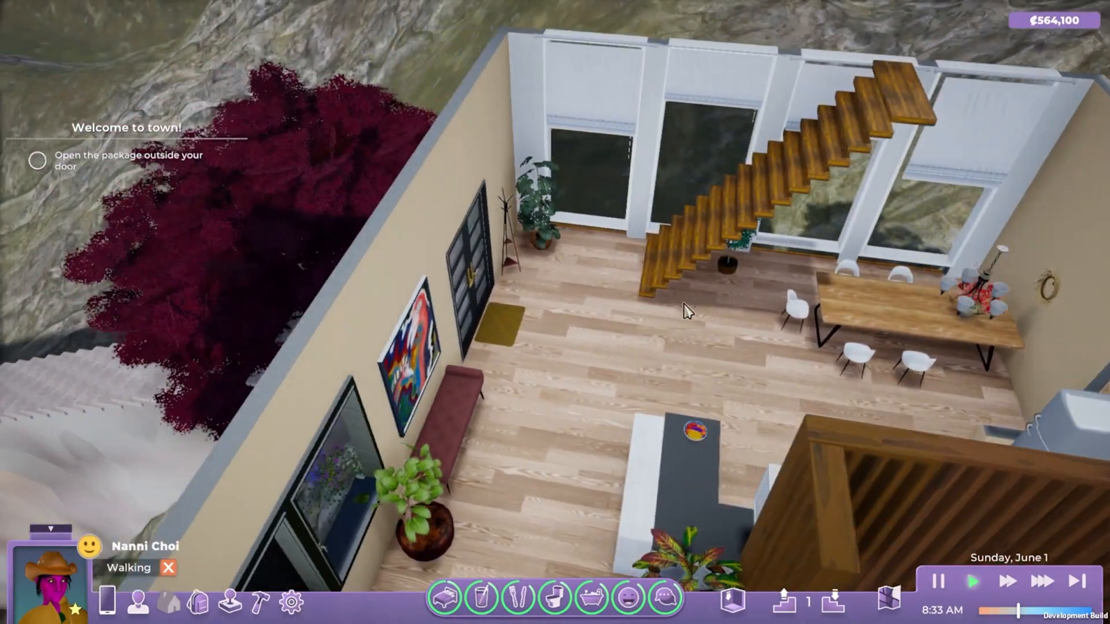
# - Follow the character down the indoor staircase, past the living area and out to the front steps
pyautogui.press('a')
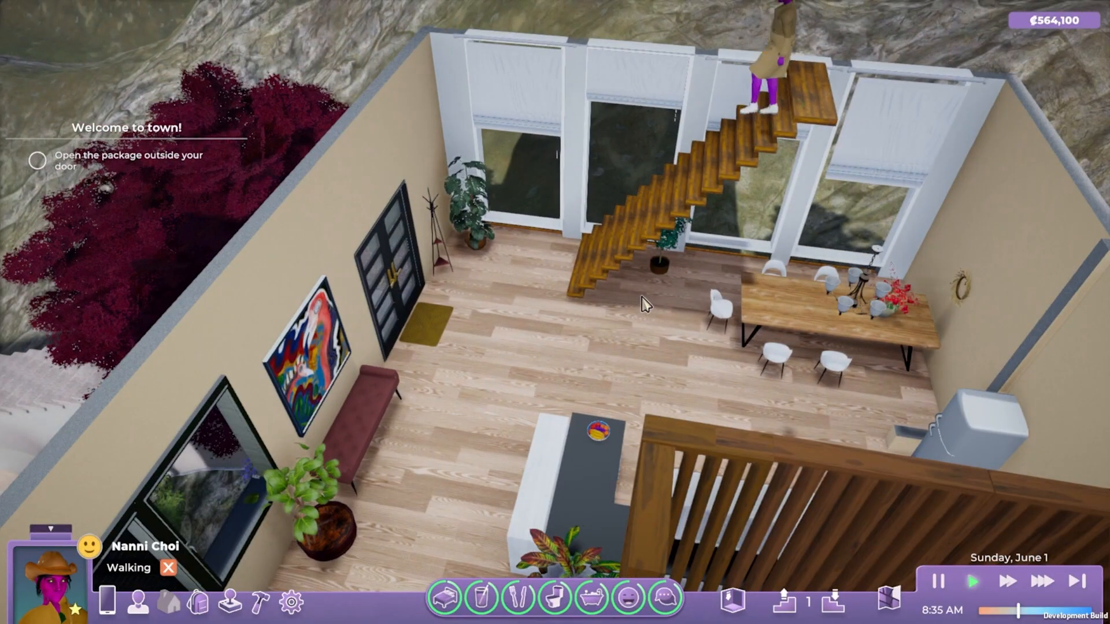
pyautogui.scroll(-2, 646, 305)
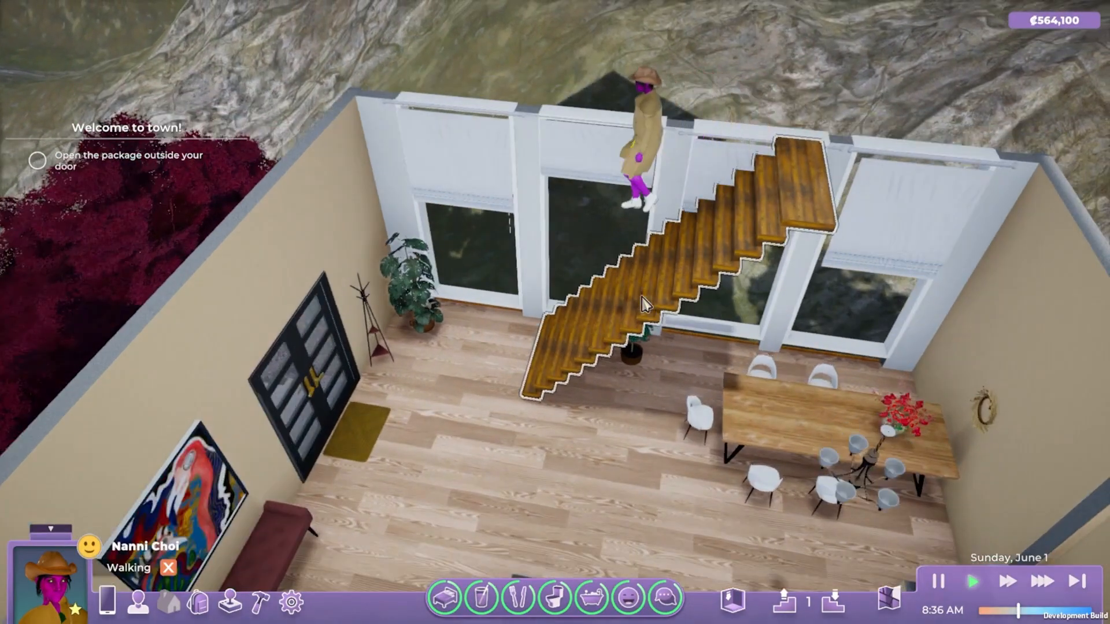
pyautogui.press('s')
pyautogui.press('a')
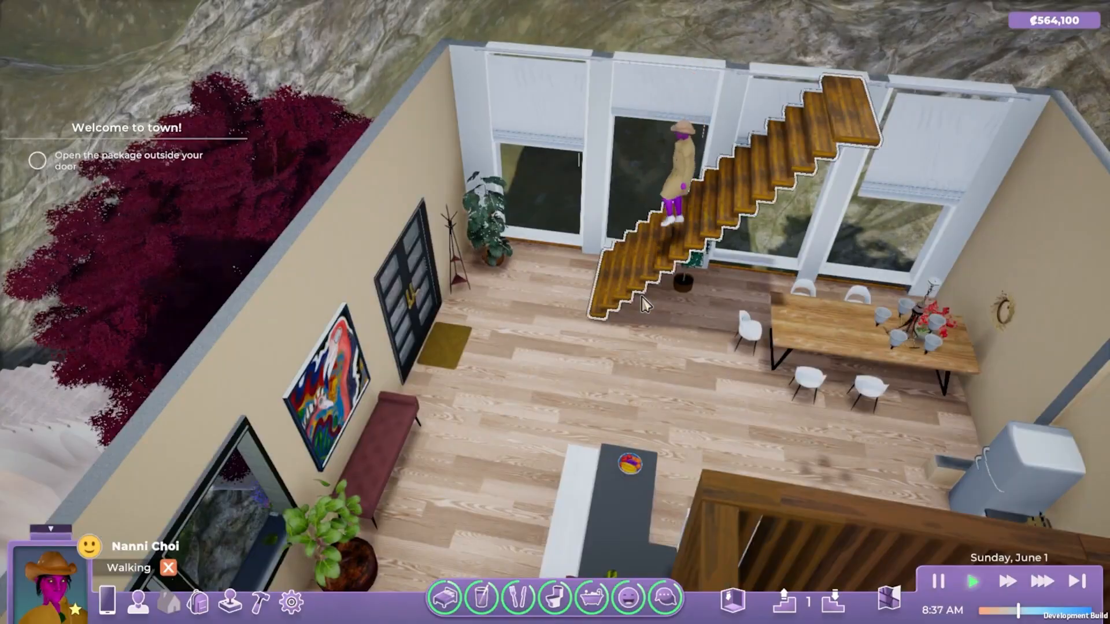
pyautogui.press('s')
pyautogui.press('a')
pyautogui.press('s')
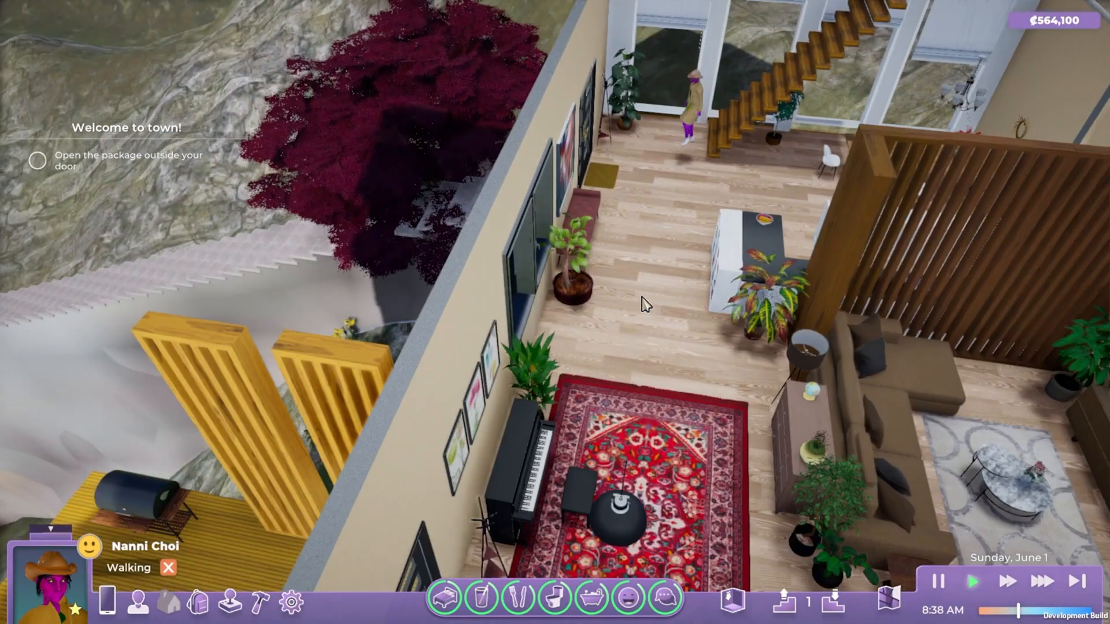
pyautogui.press('a')
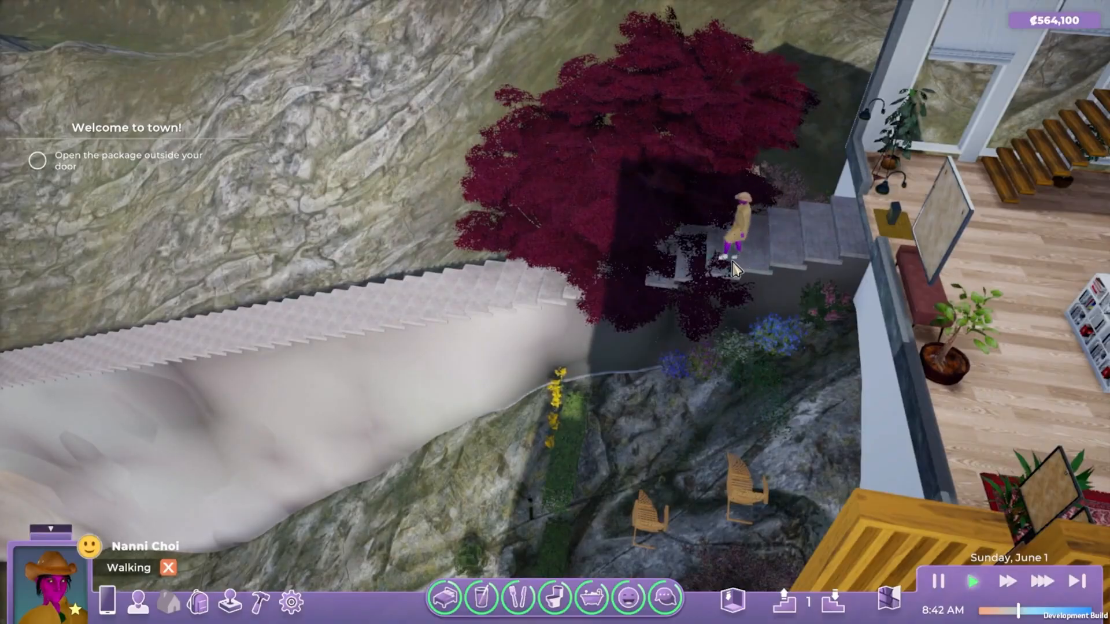
# - Watch the character walk down the long outdoor stairway, viewing it both close up and from farther out
pyautogui.scroll(-3, 694, 312)
pyautogui.press('a')
pyautogui.scroll(4, 665, 344)
pyautogui.press('s')
pyautogui.press('w')
pyautogui.moveTo(669, 290); pyautogui.dragTo(601, 366, button='middle')
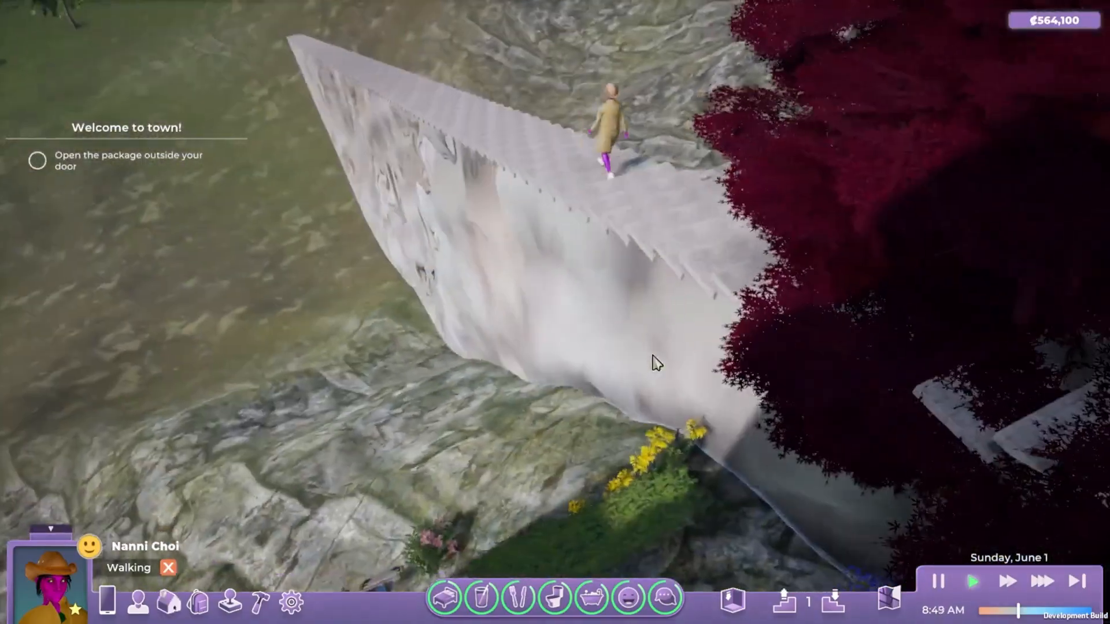
pyautogui.scroll(-3, 599, 364)
pyautogui.scroll(1, 597, 362)
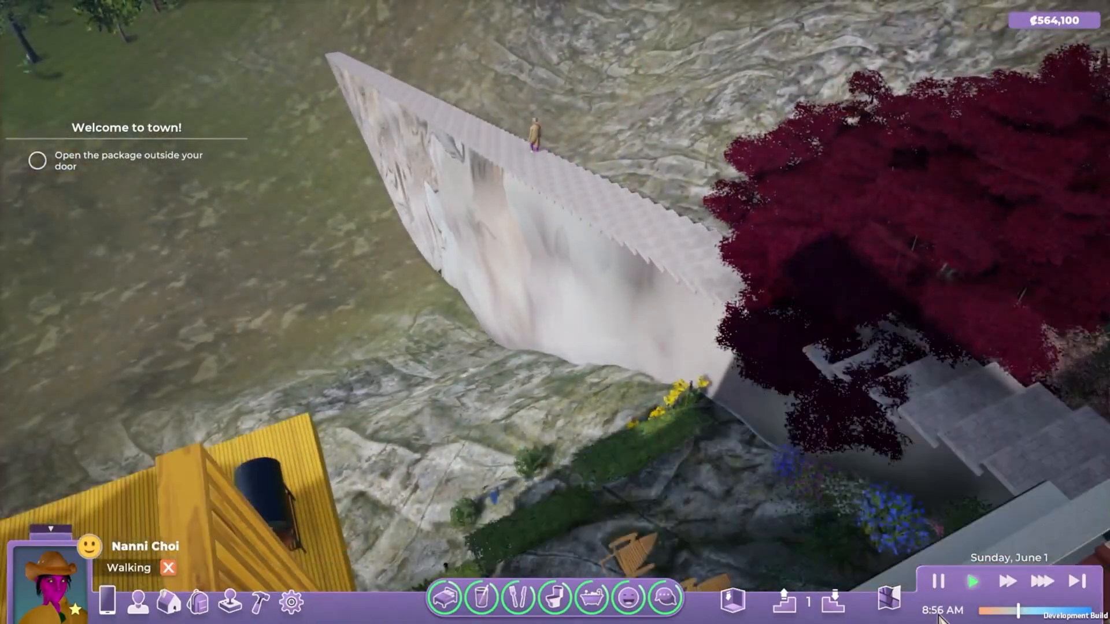
pyautogui.scroll(-1, 456, 151)
pyautogui.scroll(1, 474, 115)
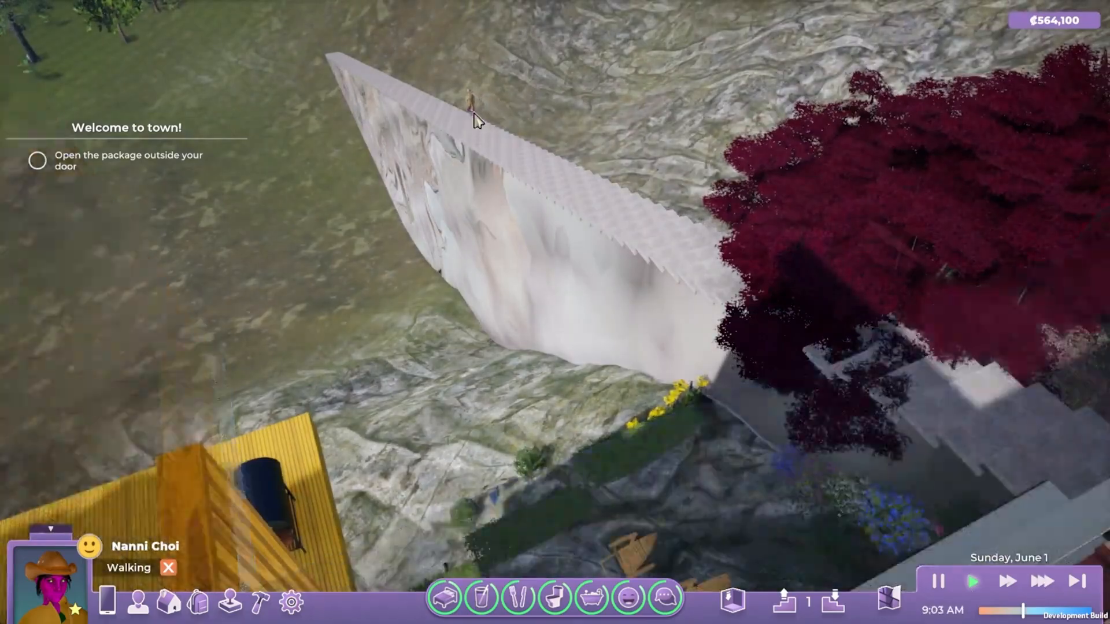
pyautogui.scroll(-4, 585, 122)
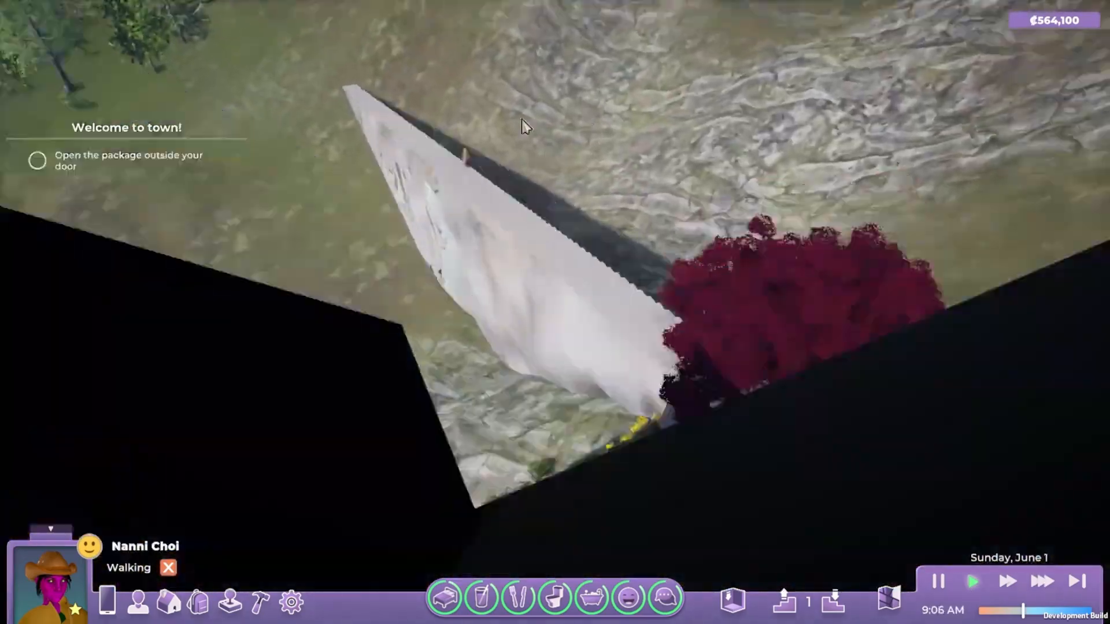
pyautogui.scroll(4, 416, 98)
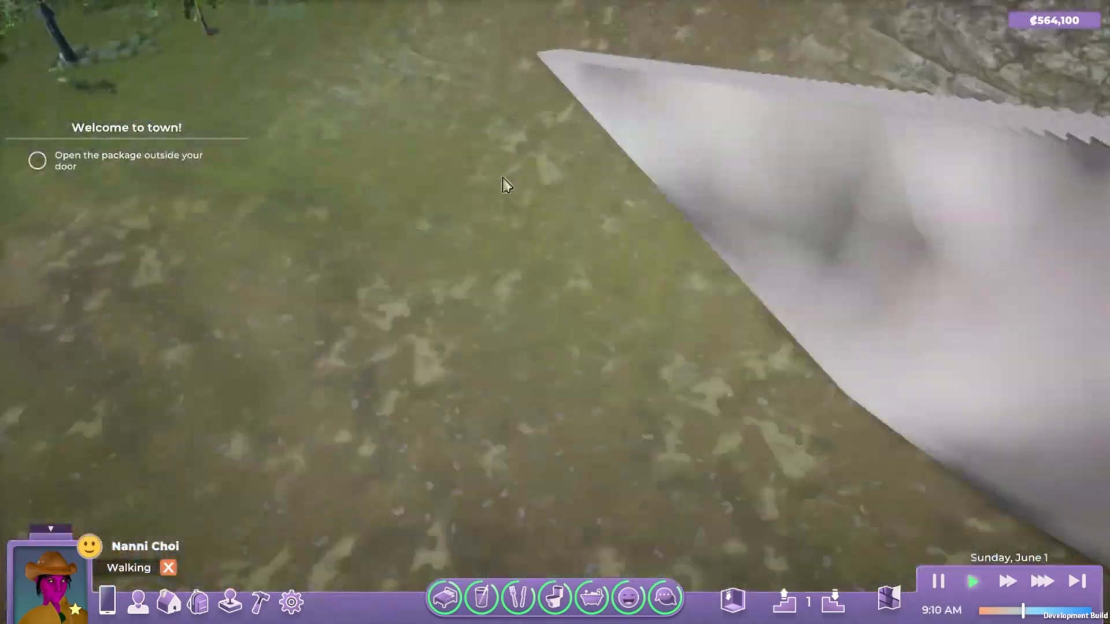
# - Examine the stairway and the surrounding rocky slope from the opposite side of the house
pyautogui.moveTo(503, 183); pyautogui.dragTo(758, 203, button='middle')
pyautogui.scroll(-4, 700, 332)
pyautogui.scroll(4, 664, 341)
pyautogui.moveTo(624, 349); pyautogui.dragTo(714, 330, button='middle')
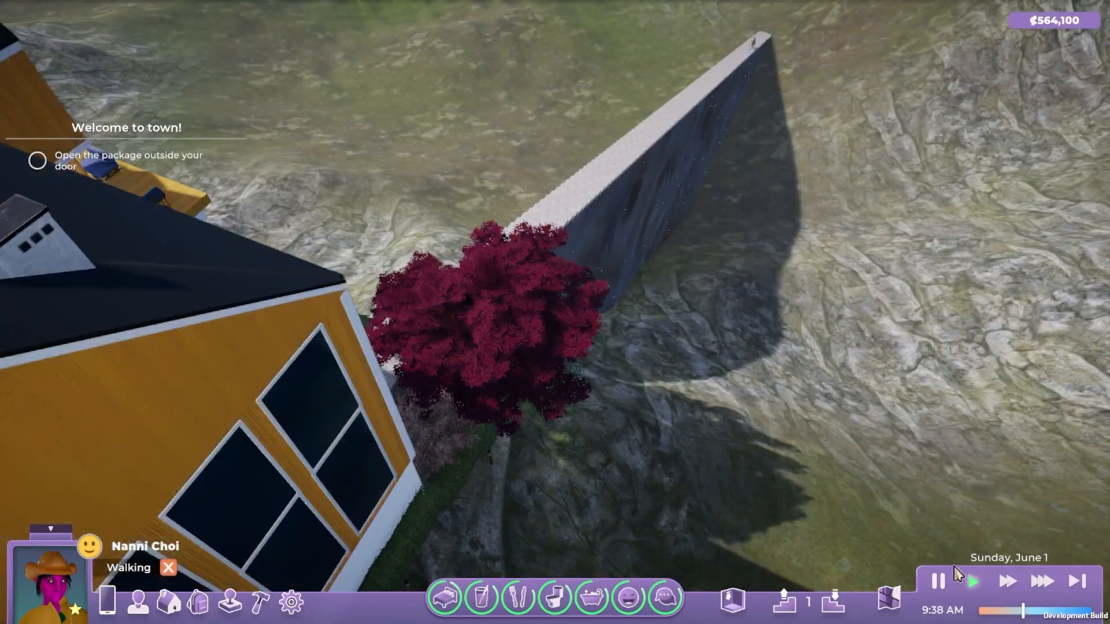
pyautogui.scroll(5, 856, 166)
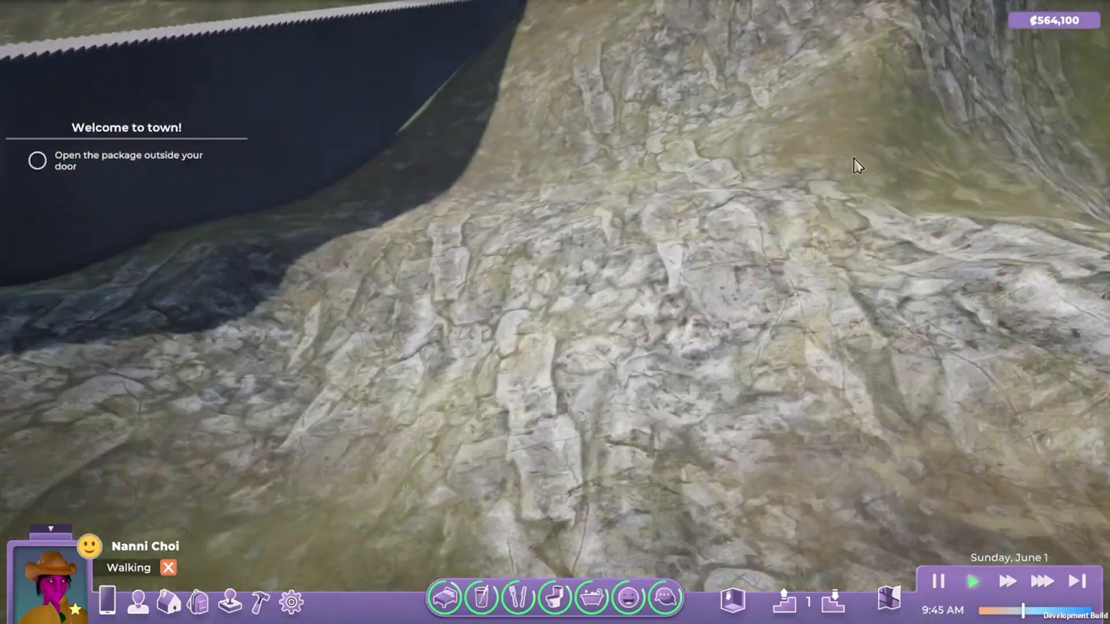
pyautogui.scroll(-6, 567, 179)
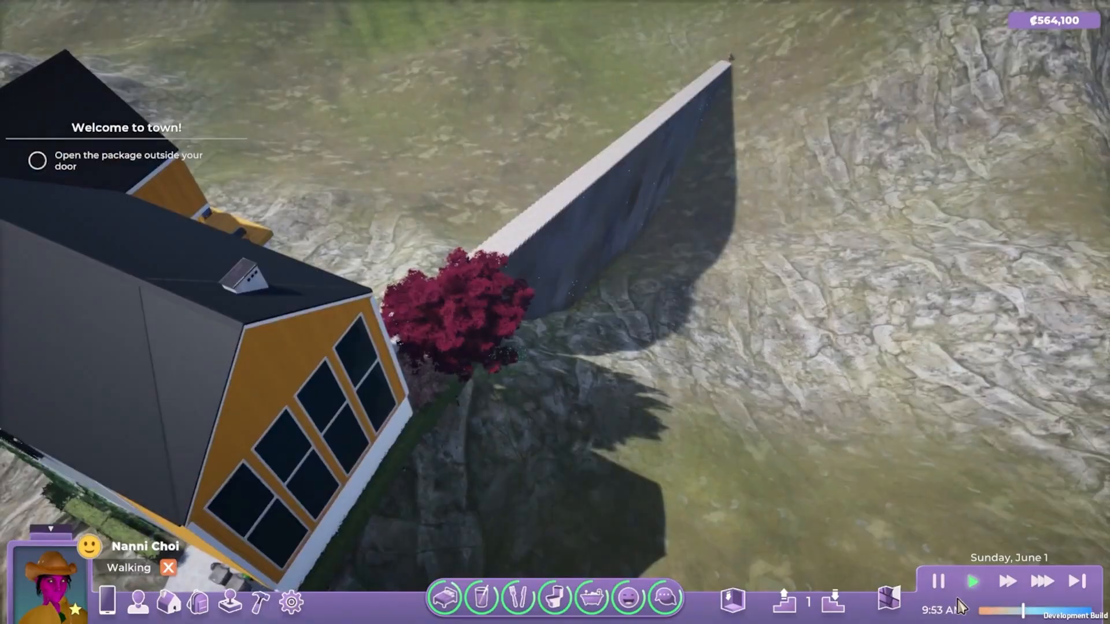
# - Travel down the hill to the purple tower house and examine its round entrance and stone path up close
pyautogui.press('w')
pyautogui.press('d')
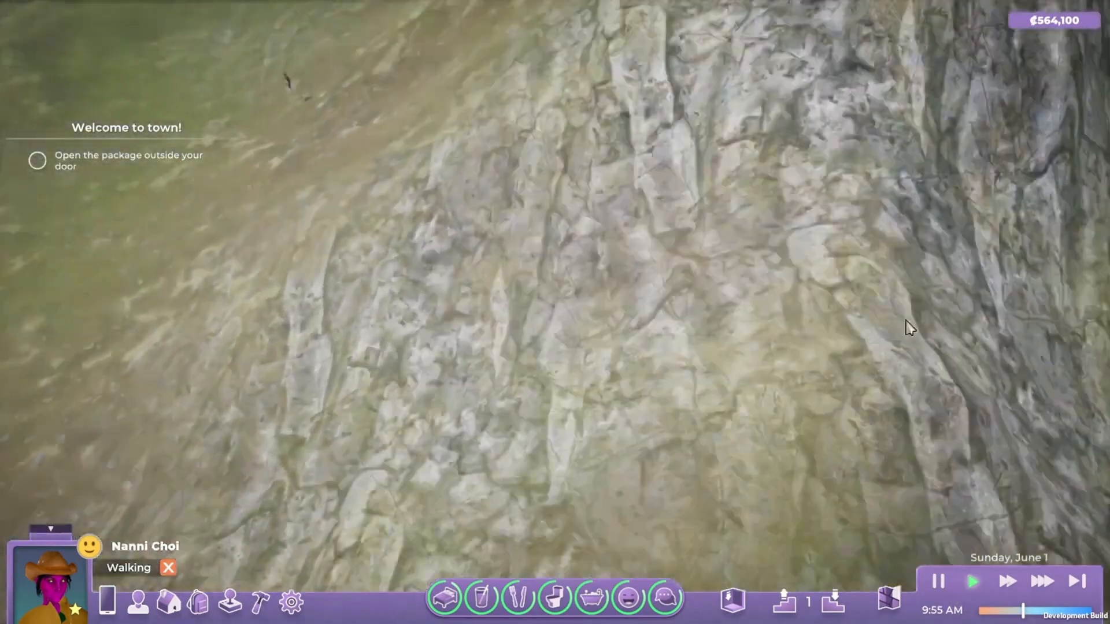
pyautogui.scroll(-4, 861, 265)
pyautogui.press('w')
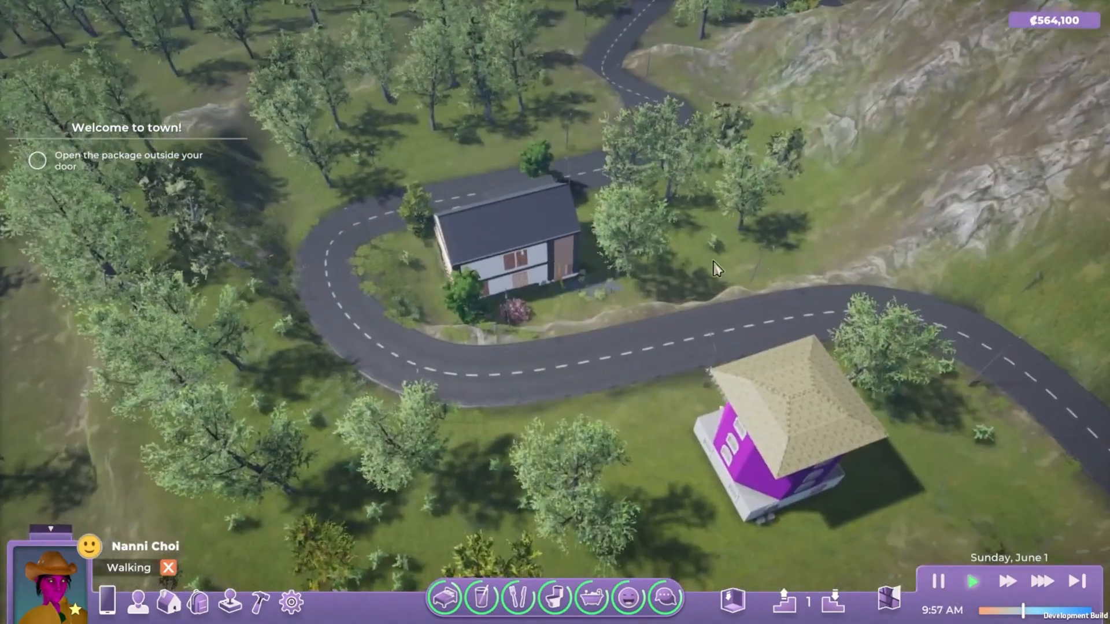
pyautogui.press('w')
pyautogui.moveTo(704, 406); pyautogui.dragTo(755, 366, button='middle')
pyautogui.scroll(5, 755, 366)
pyautogui.press('d')
pyautogui.press('w')
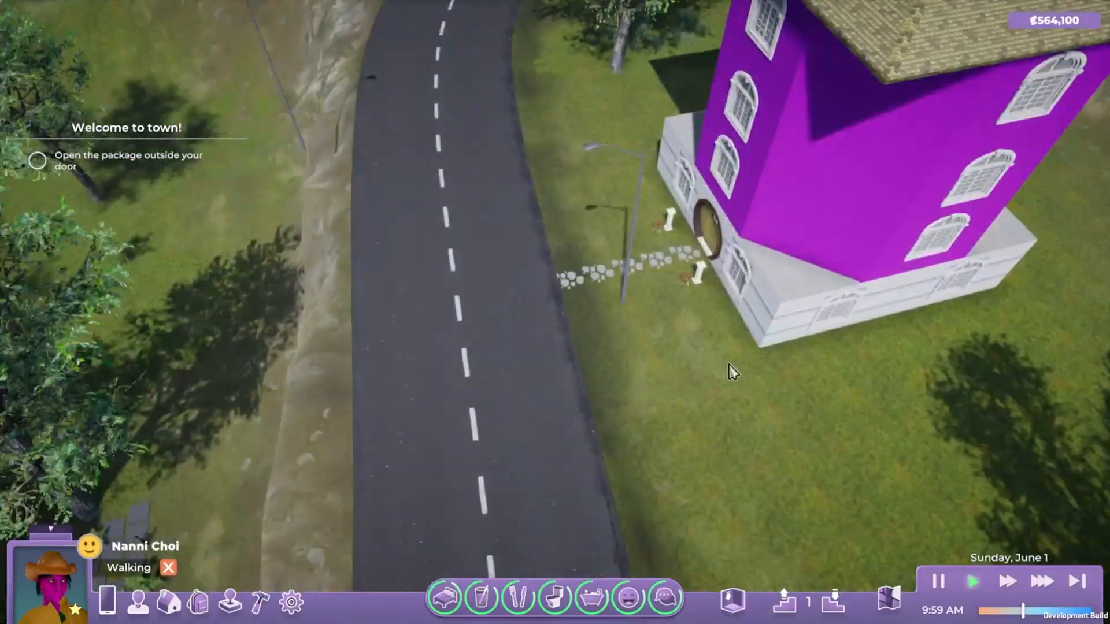
pyautogui.scroll(4, 638, 412)
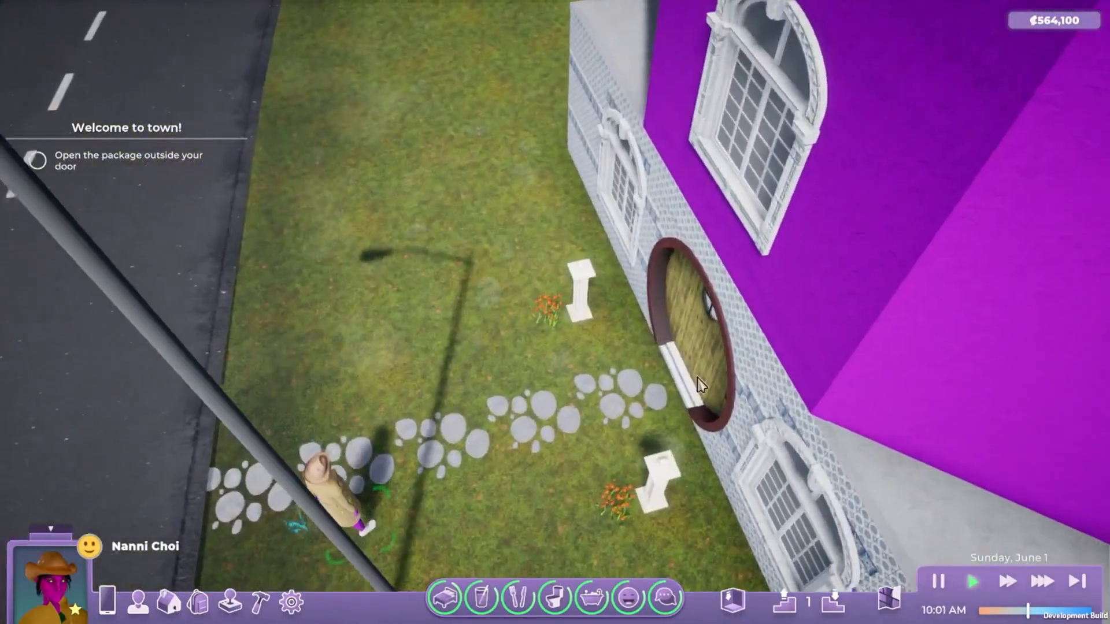
pyautogui.press('d')
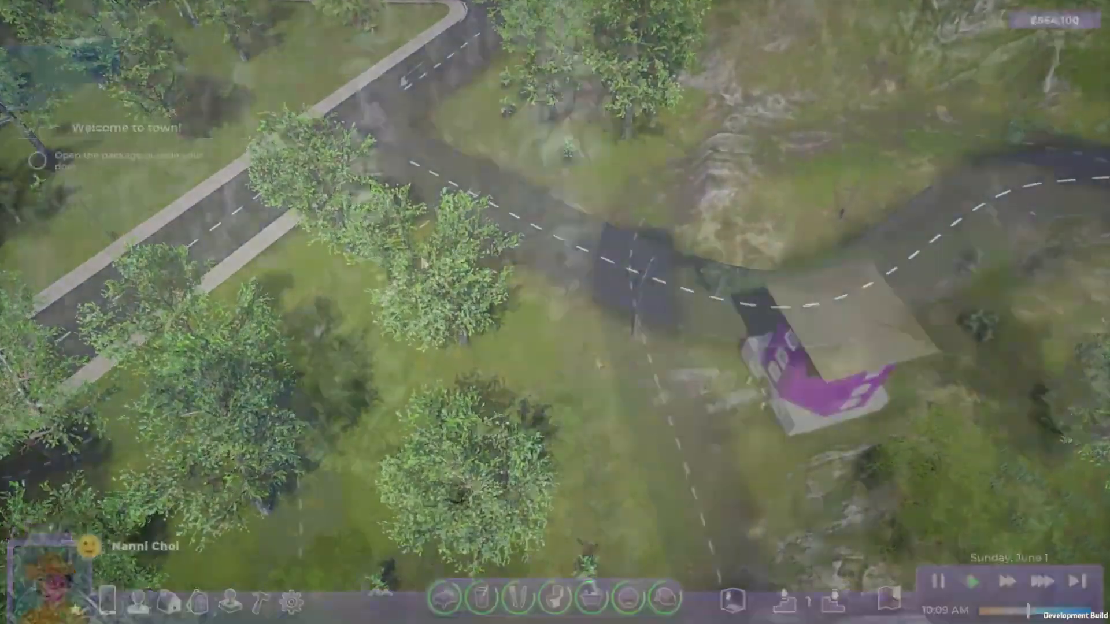
# - Survey the winding roads, forest and rocky river shore around the purple tower house from above
pyautogui.press('s')
pyautogui.press('a')
pyautogui.press('w')
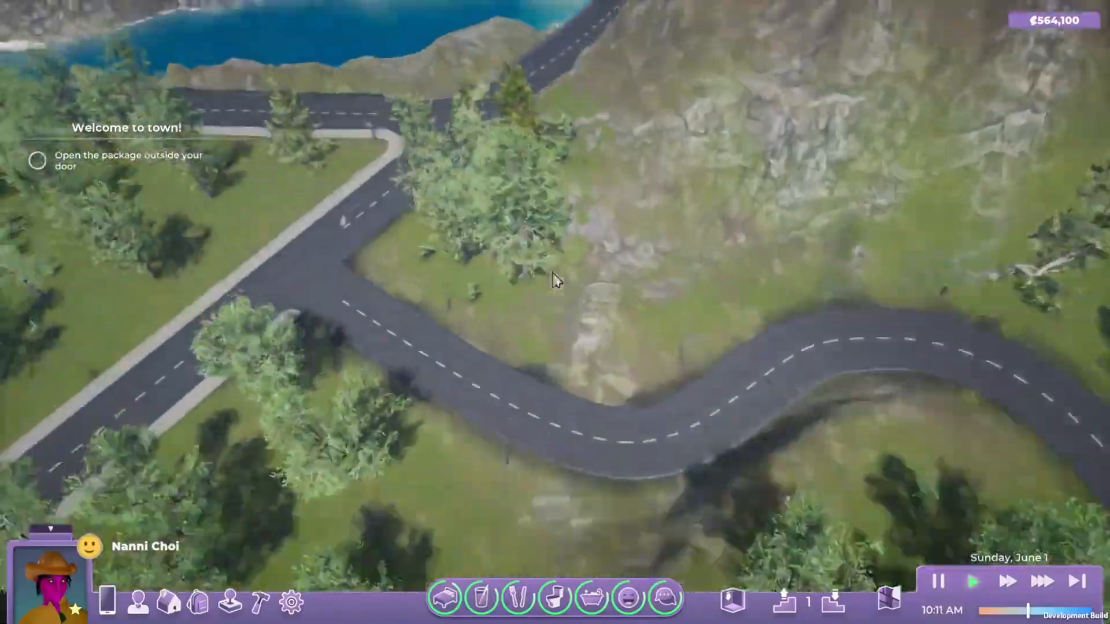
pyautogui.moveTo(625, 276); pyautogui.dragTo(463, 198, button='middle')
pyautogui.press('s')
pyautogui.press('a')
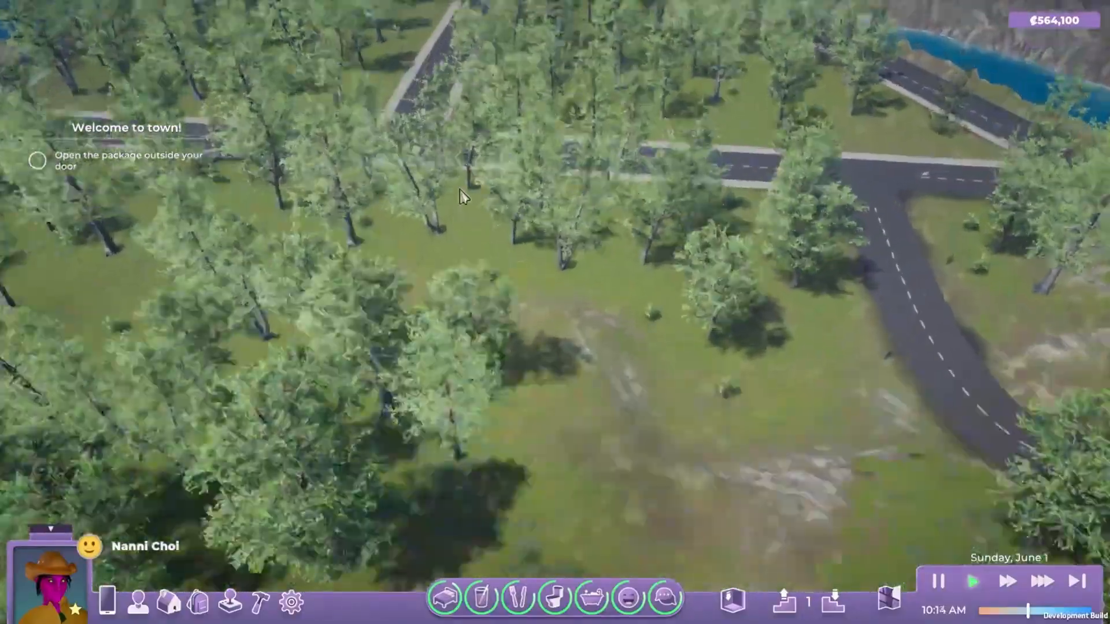
pyautogui.press('w')
pyautogui.press('w')
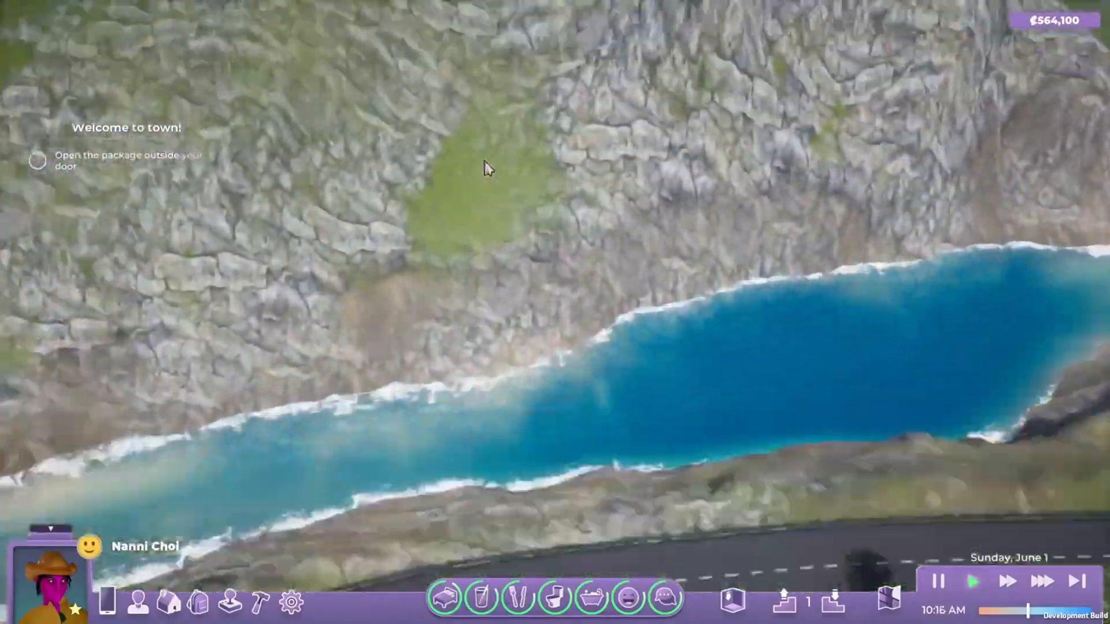
pyautogui.press('s')
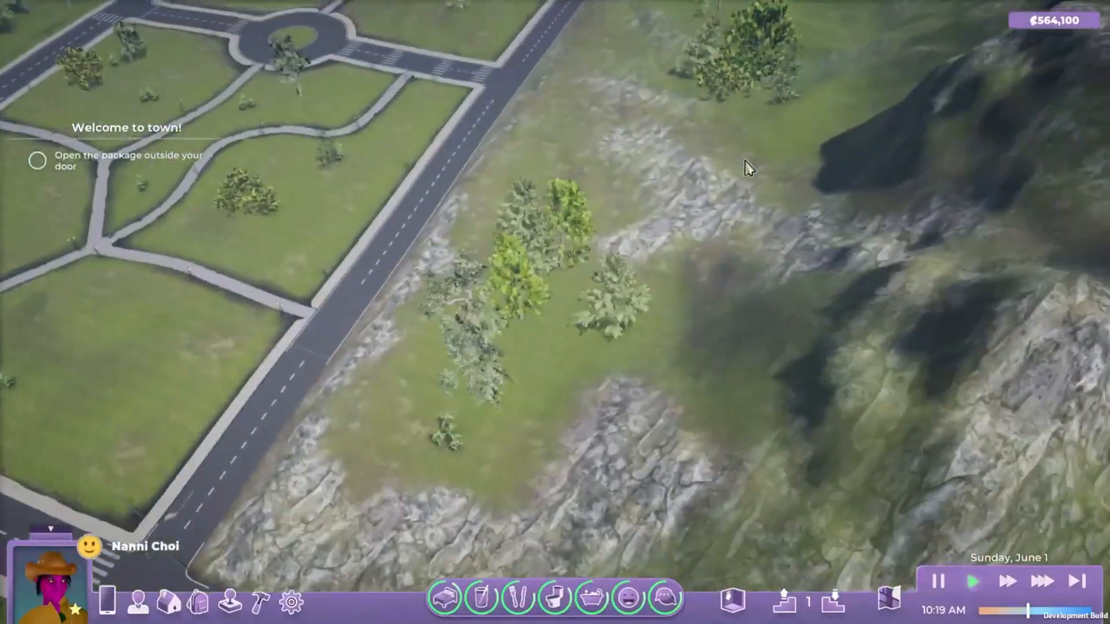
# - Find the character on the grassy slope beside the road and have the nearby trove collected
pyautogui.moveTo(695, 174); pyautogui.dragTo(755, 179, button='middle')
pyautogui.press('w')
pyautogui.scroll(5, 734, 315)
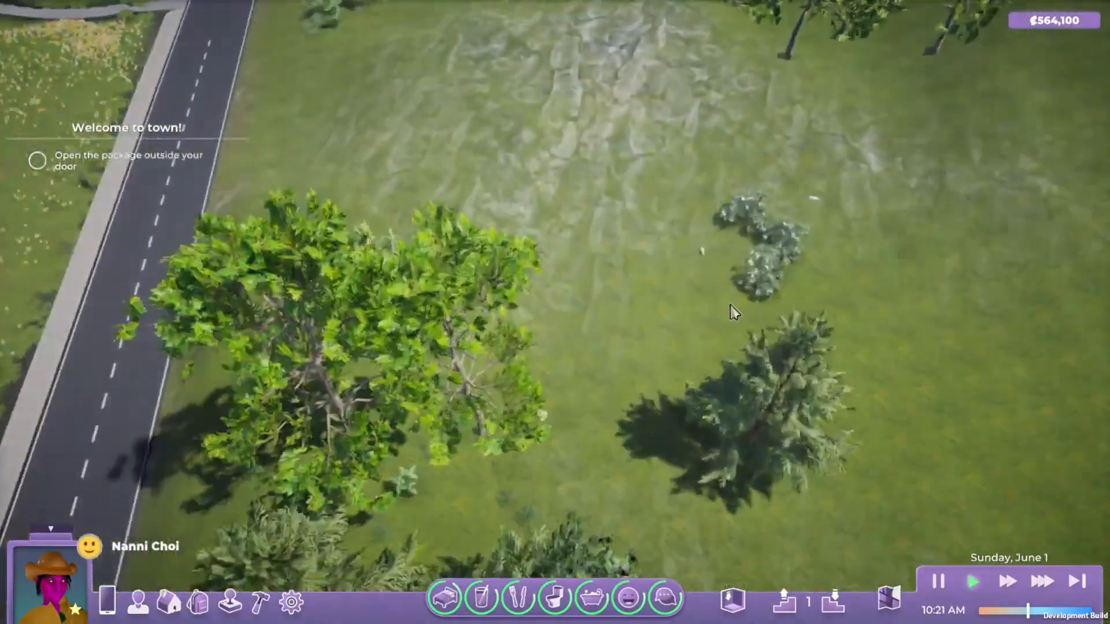
pyautogui.moveTo(492, 367); pyautogui.dragTo(530, 376, button='middle')
pyautogui.scroll(5, 530, 376)
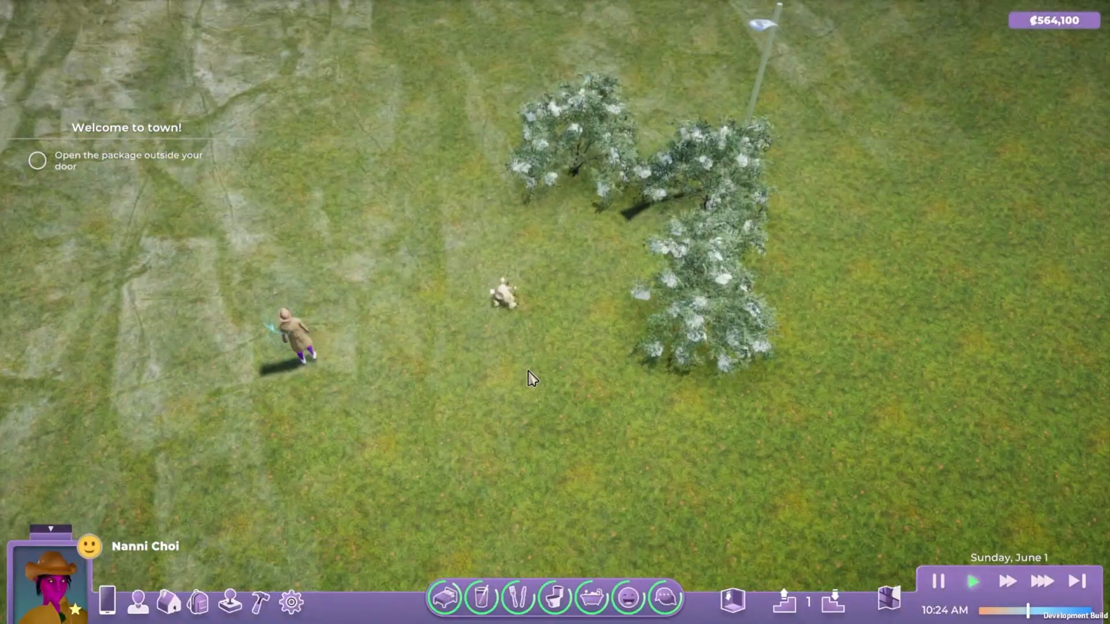
pyautogui.click(364, 252)
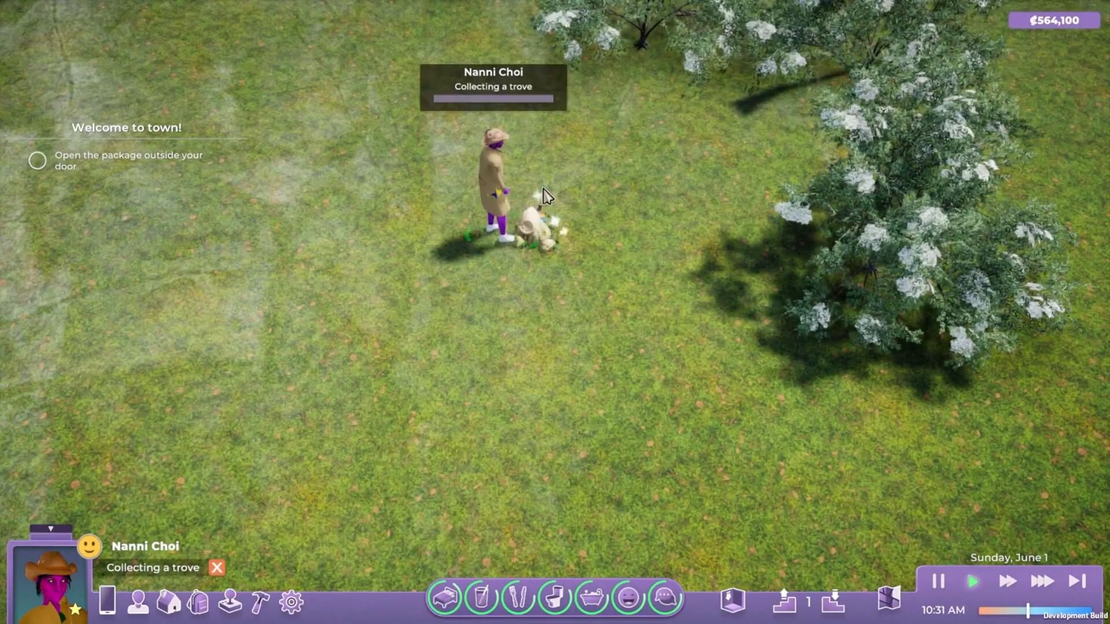
# - Look over the flower meadow across the road and inspect the collectible near the leaning tree
pyautogui.scroll(-10, 587, 262)
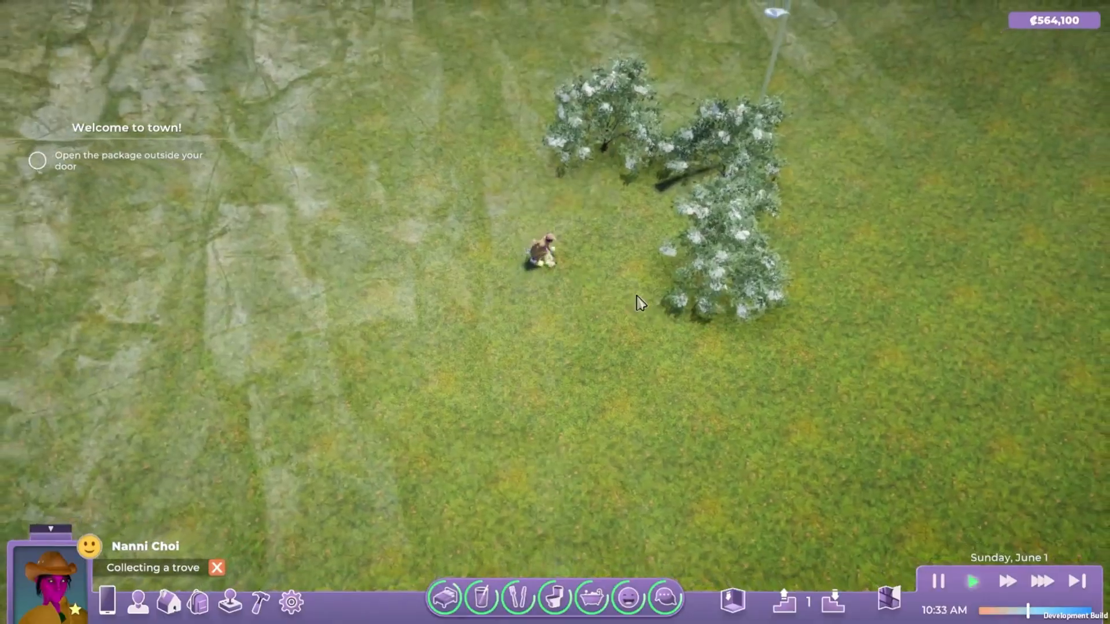
pyautogui.scroll(-4, 636, 303)
pyautogui.moveTo(629, 325); pyautogui.dragTo(535, 326, button='middle')
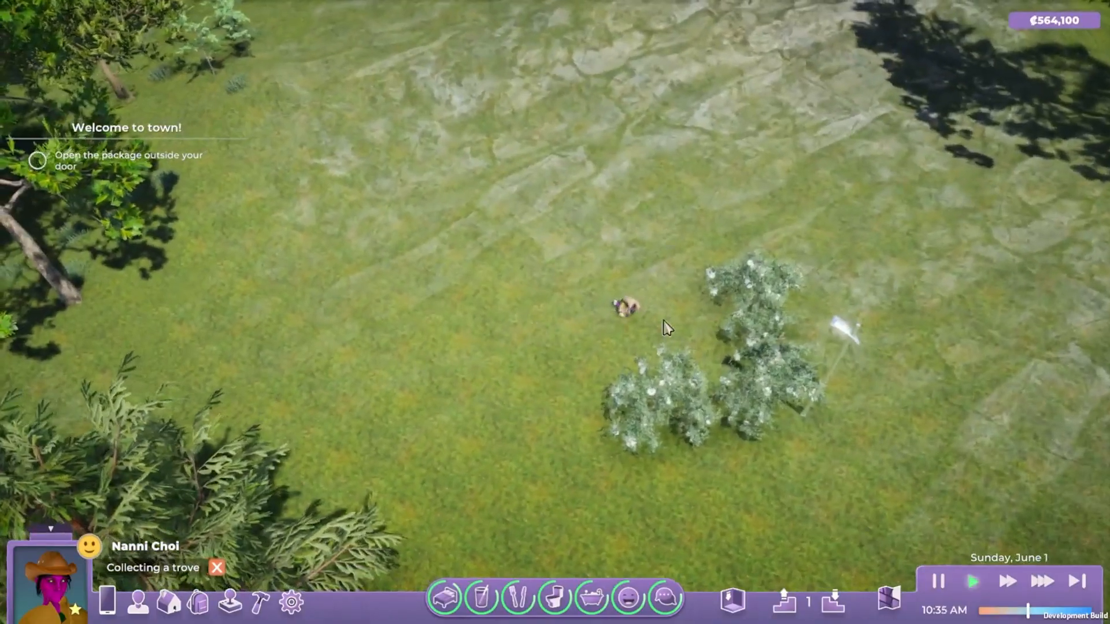
pyautogui.press('w')
pyautogui.press('a')
pyautogui.moveTo(572, 225); pyautogui.dragTo(488, 198, button='middle')
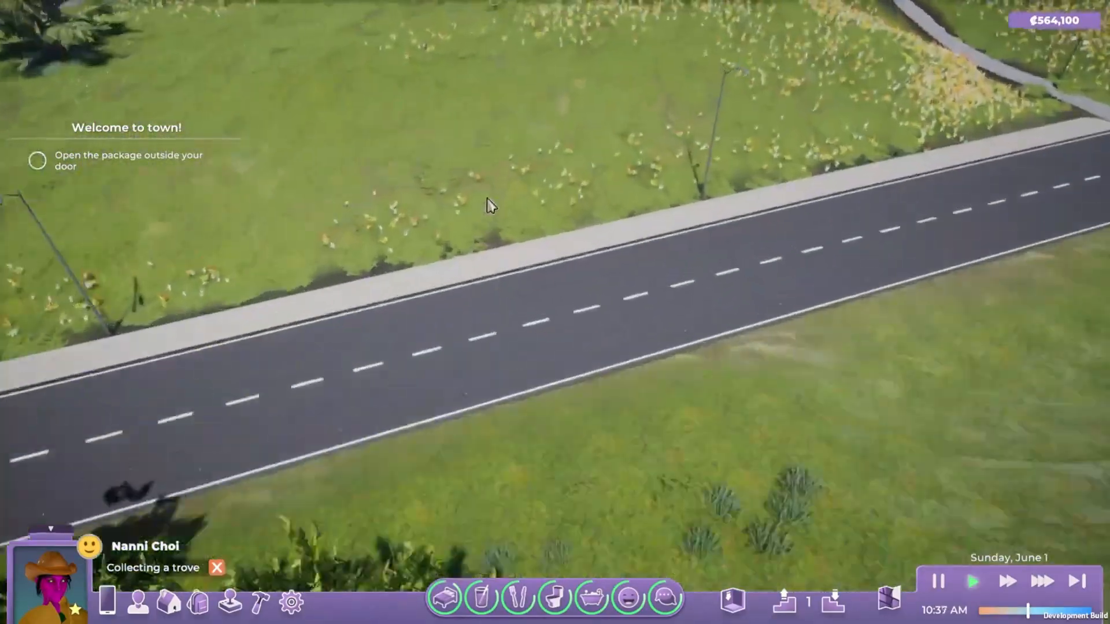
pyautogui.scroll(5, 578, 240)
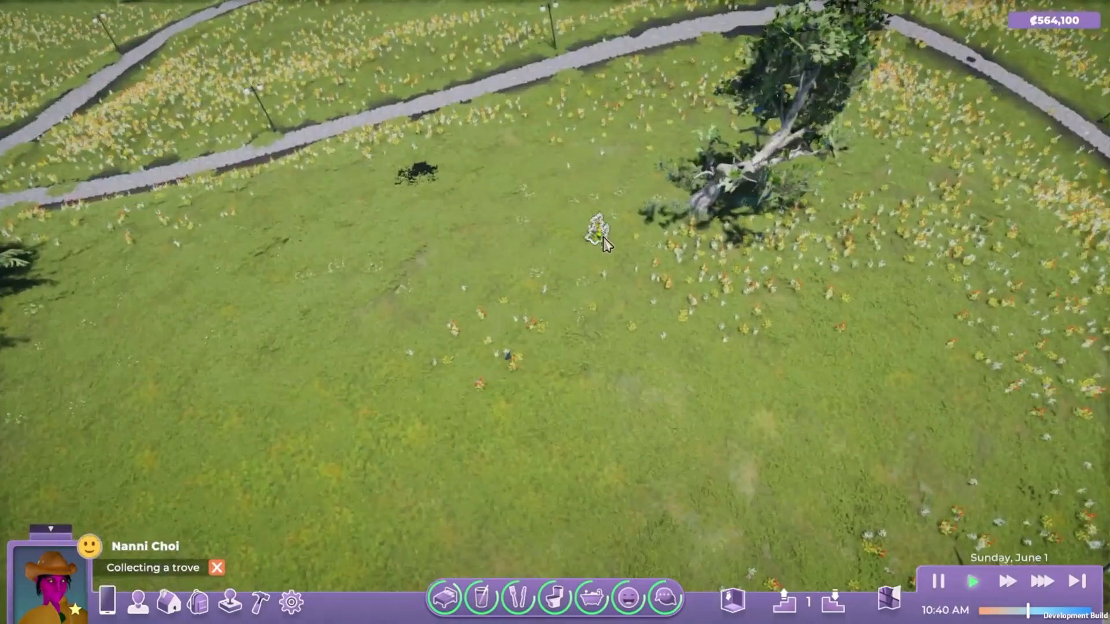
pyautogui.click(601, 237)
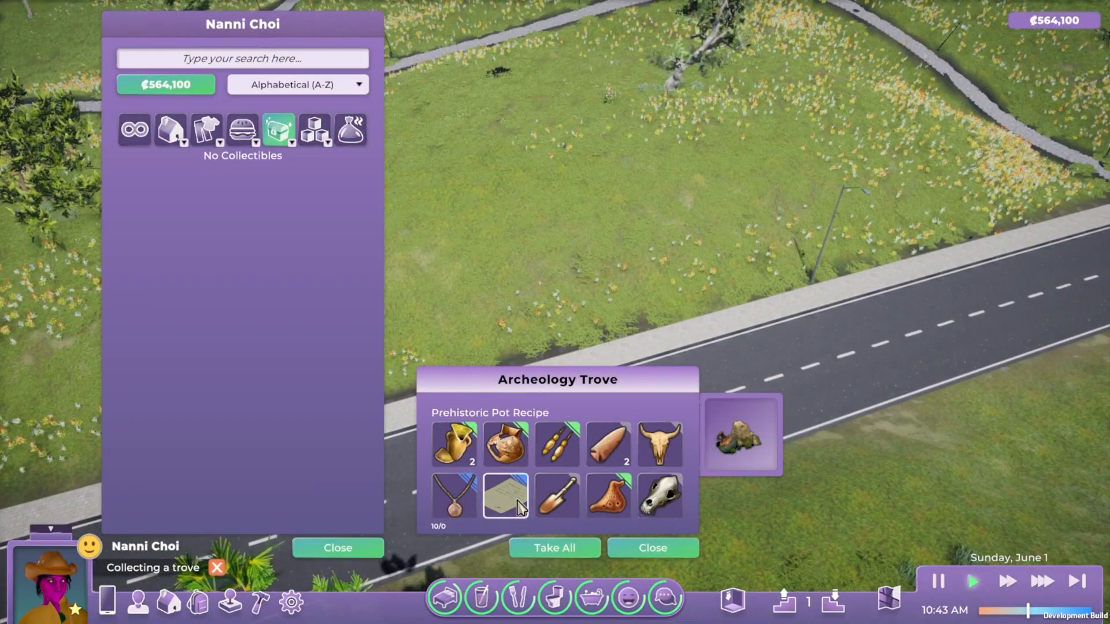
# - Take all the artifacts from the Archeology Trove, close the inventory and return to the character on the slope
pyautogui.moveTo(512, 497)
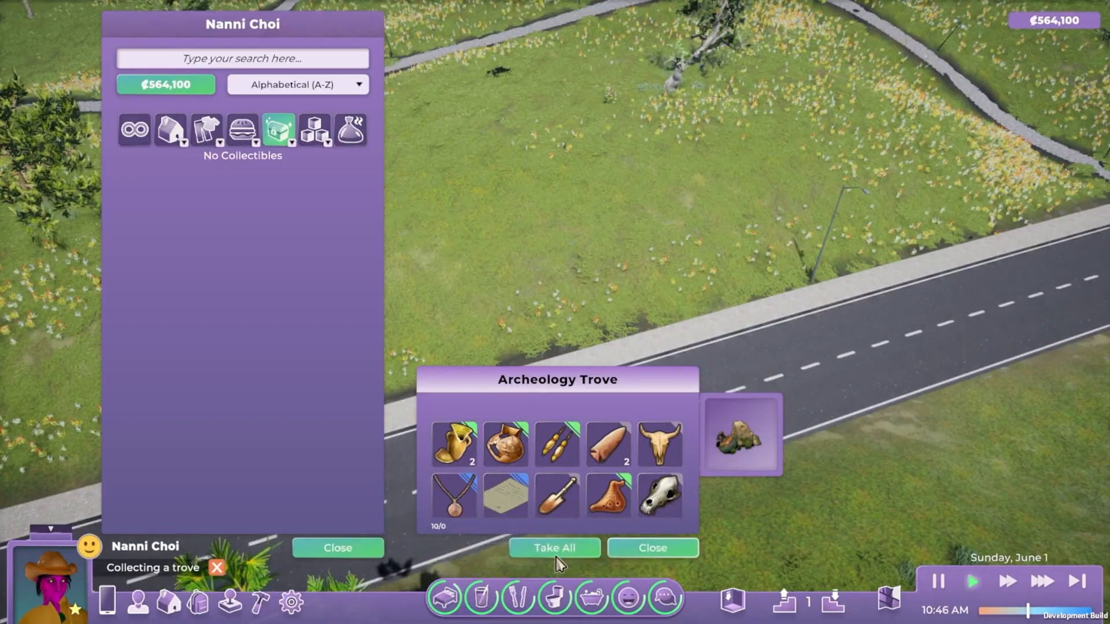
pyautogui.click(342, 555)
pyautogui.press('s')
pyautogui.press('d')
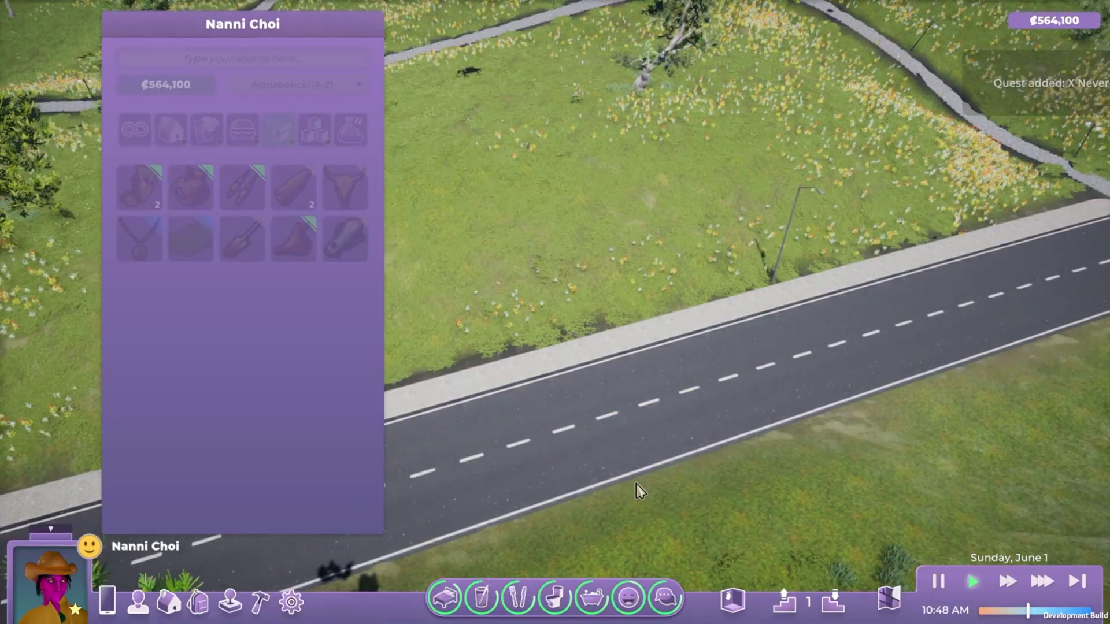
pyautogui.press('s')
pyautogui.press('a')
pyautogui.scroll(5, 508, 434)
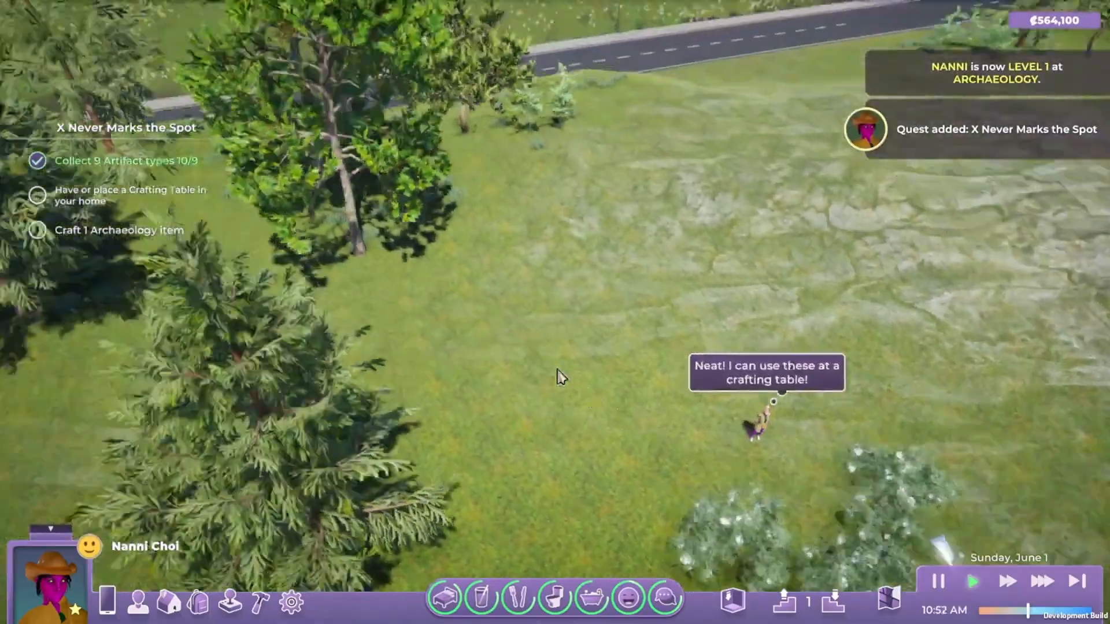
# - Travel to the red-roofed Garden Path Grocery at the beach corner and examine its interior
pyautogui.press('w')
pyautogui.press('a')
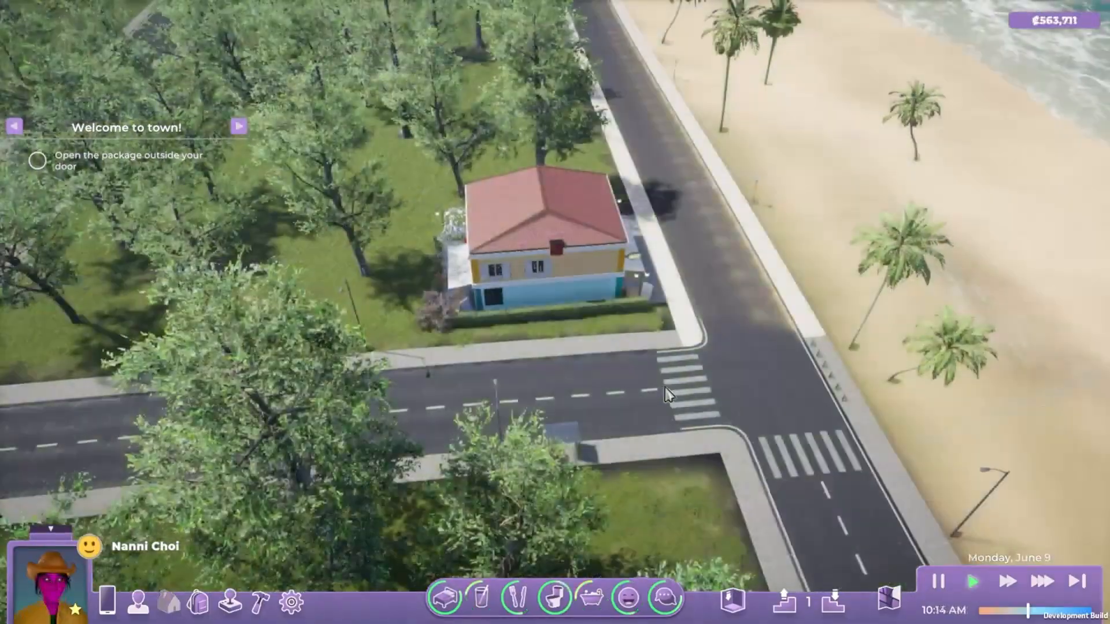
pyautogui.press('s')
pyautogui.scroll(3, 565, 296)
pyautogui.scroll(5, 565, 296)
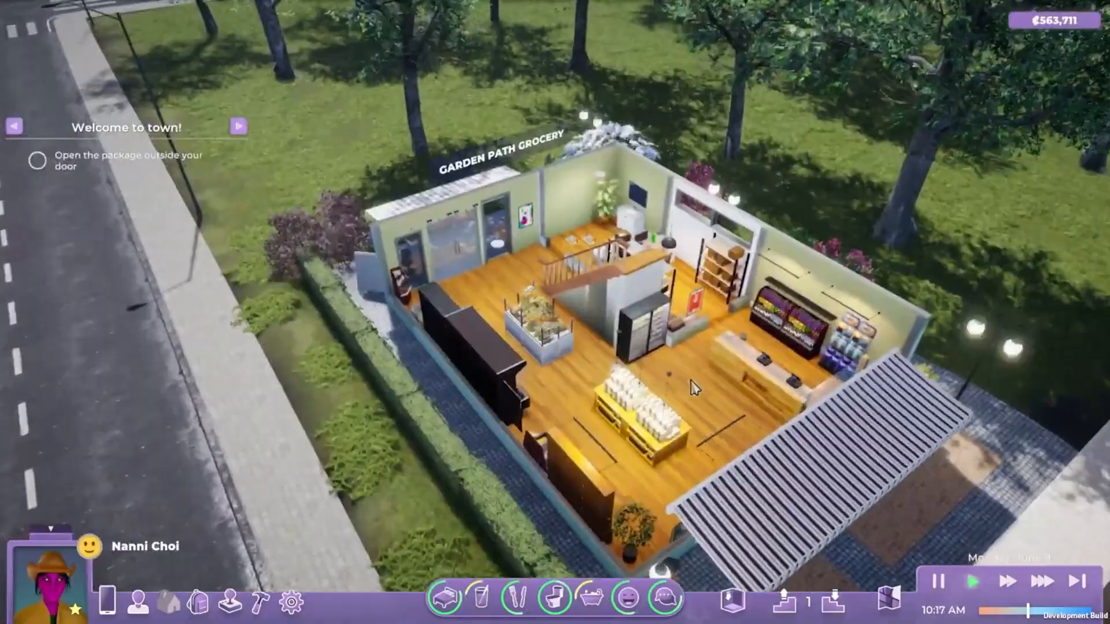
pyautogui.scroll(-5, 694, 388)
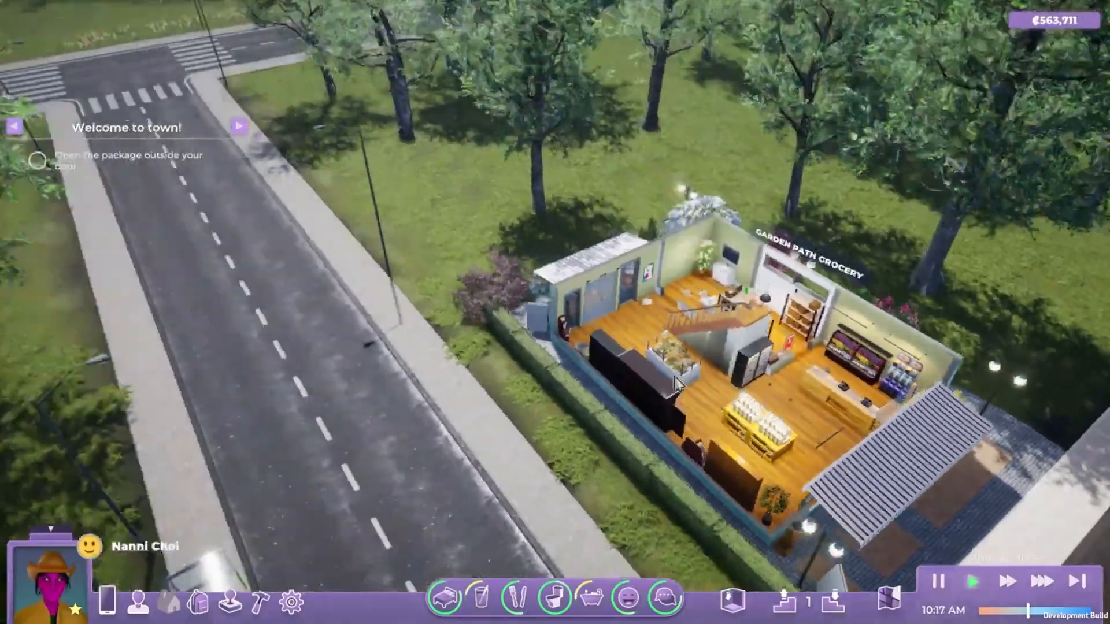
# - Tour the roundabout park, the river bridge and the winding hillside road from above
pyautogui.press('w')
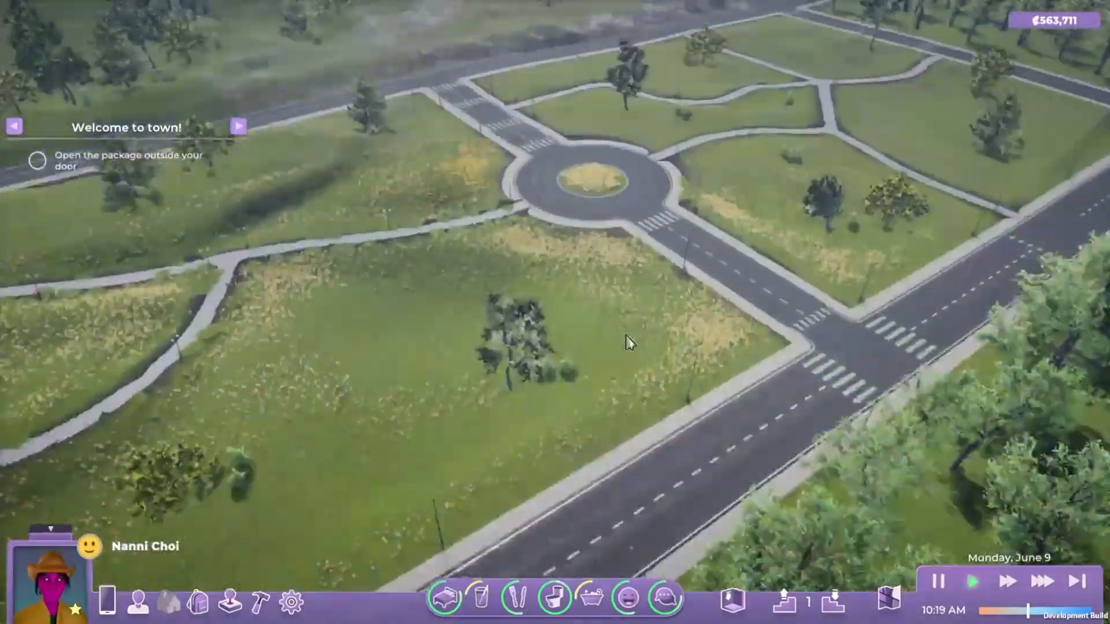
pyautogui.press('w')
pyautogui.press('d')
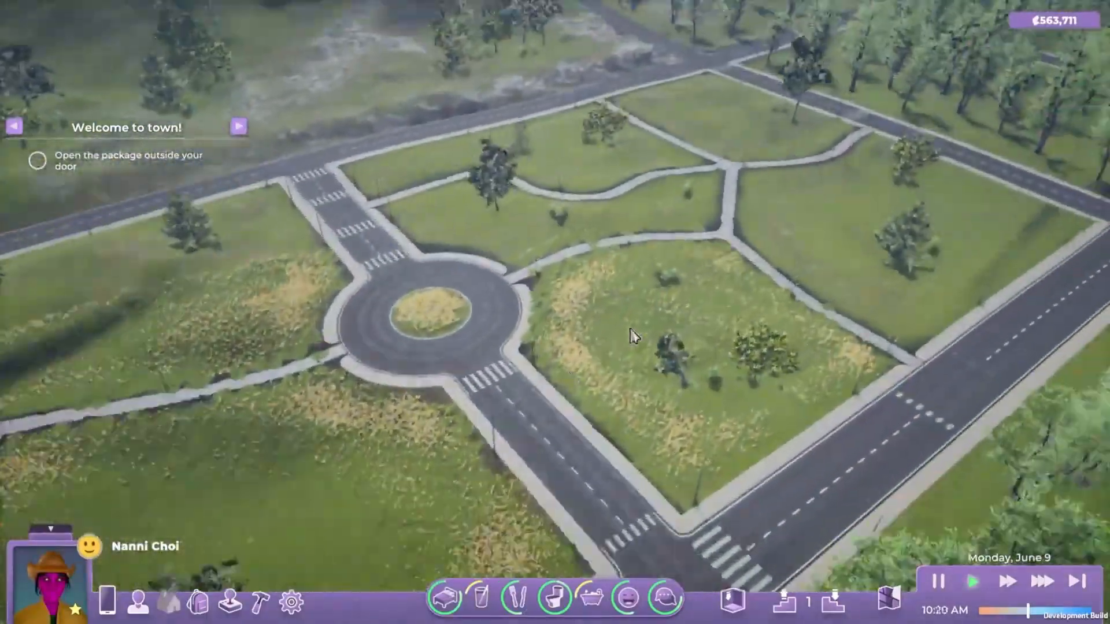
pyautogui.press('w')
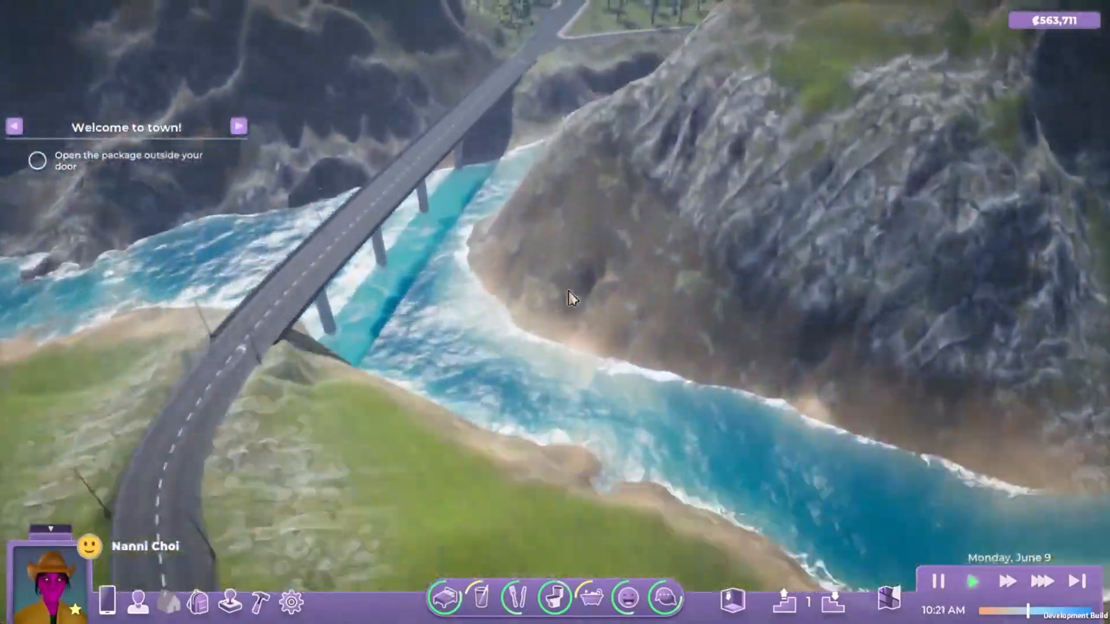
pyautogui.press('a')
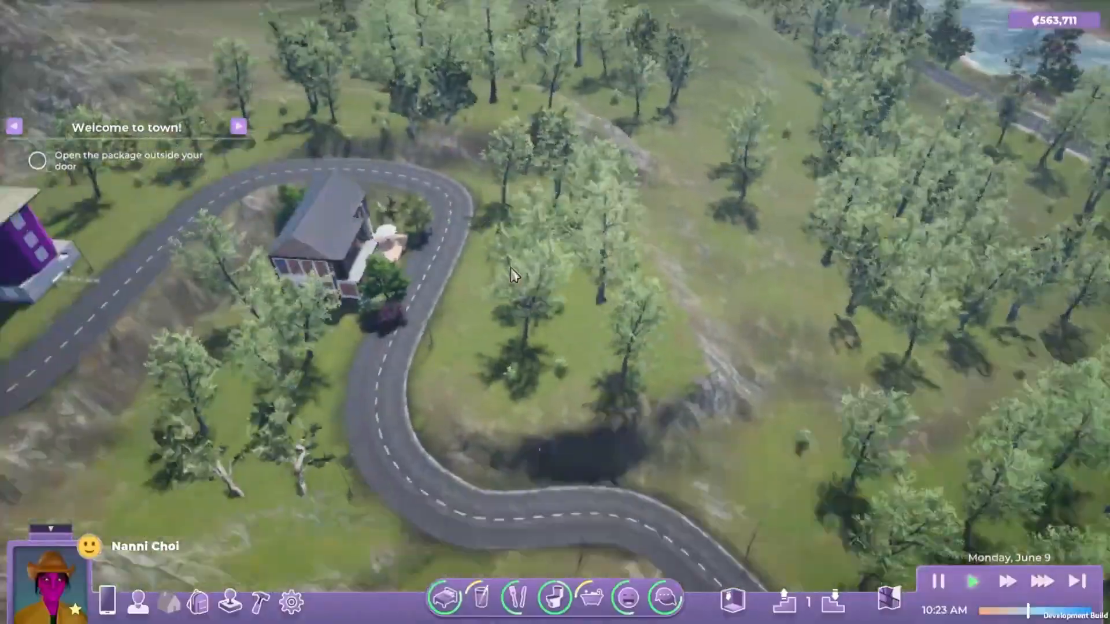
# - Examine the interior of the Magic Potion Stand in the purple tower and the road junction beyond it
pyautogui.press('w')
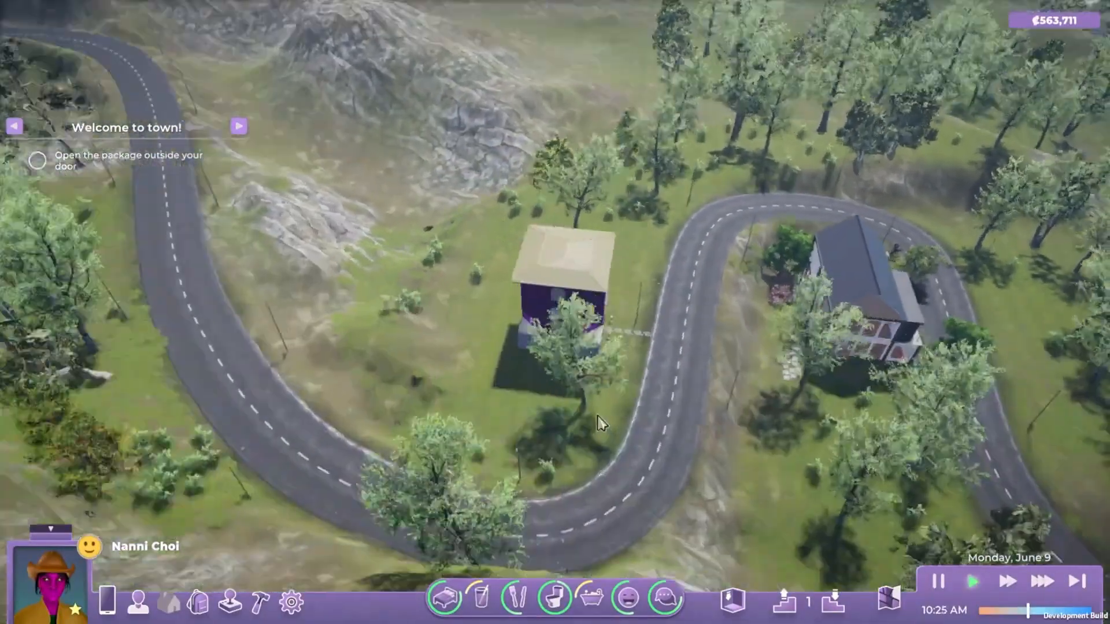
pyautogui.scroll(5, 598, 424)
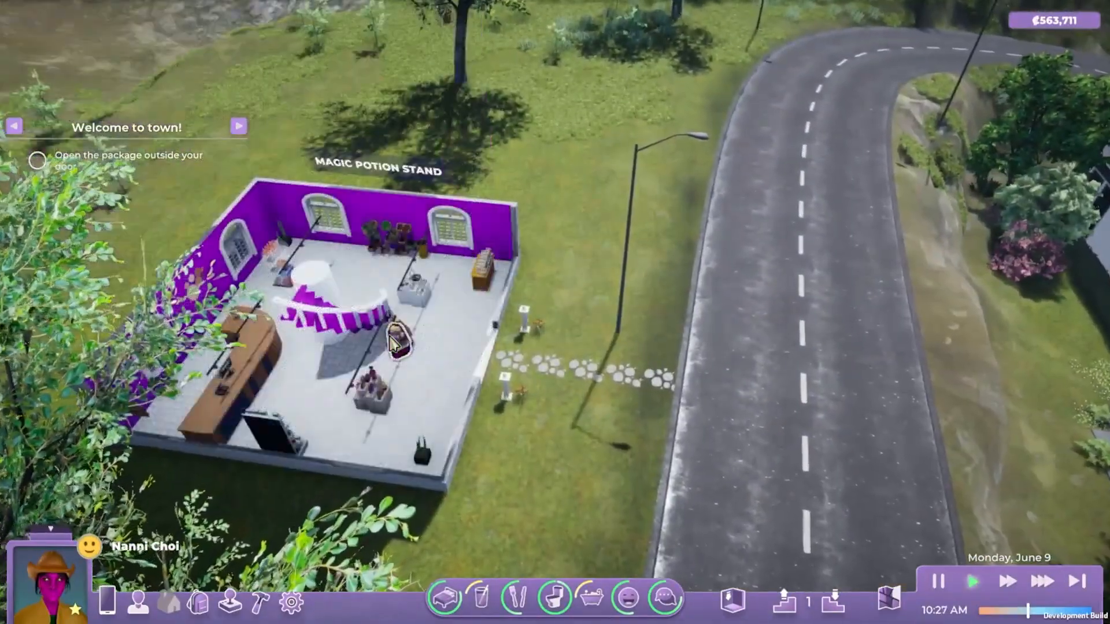
pyautogui.scroll(-5, 435, 330)
pyautogui.press('d')
pyautogui.press('s')
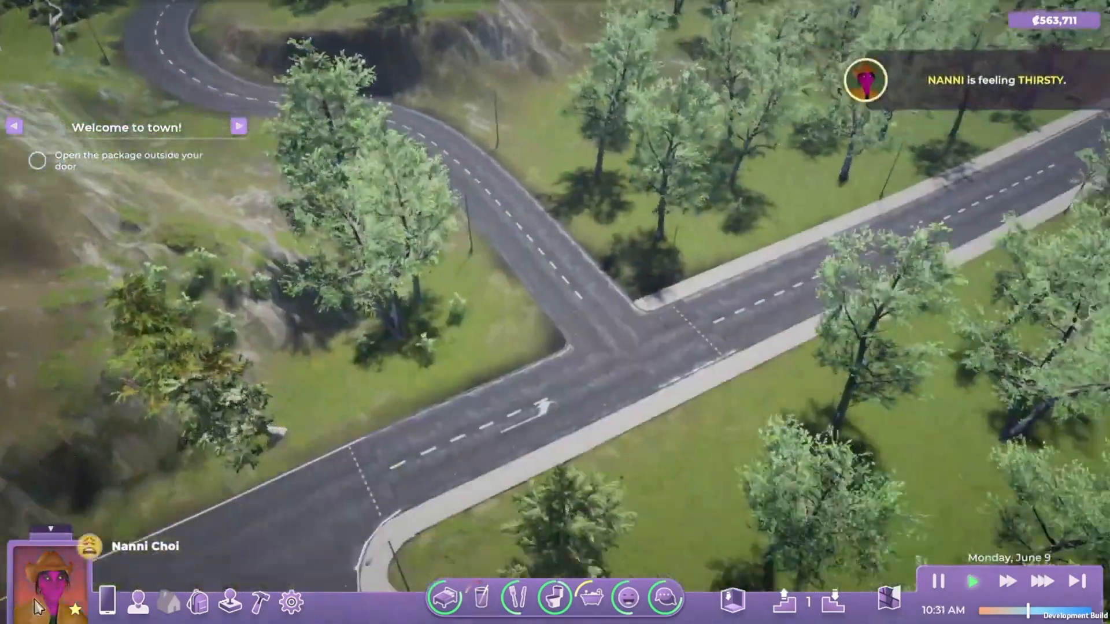
# - Return to the character's hilltop house and view it both close up and from farther out
pyautogui.click(46, 589)
pyautogui.scroll(8, 615, 397)
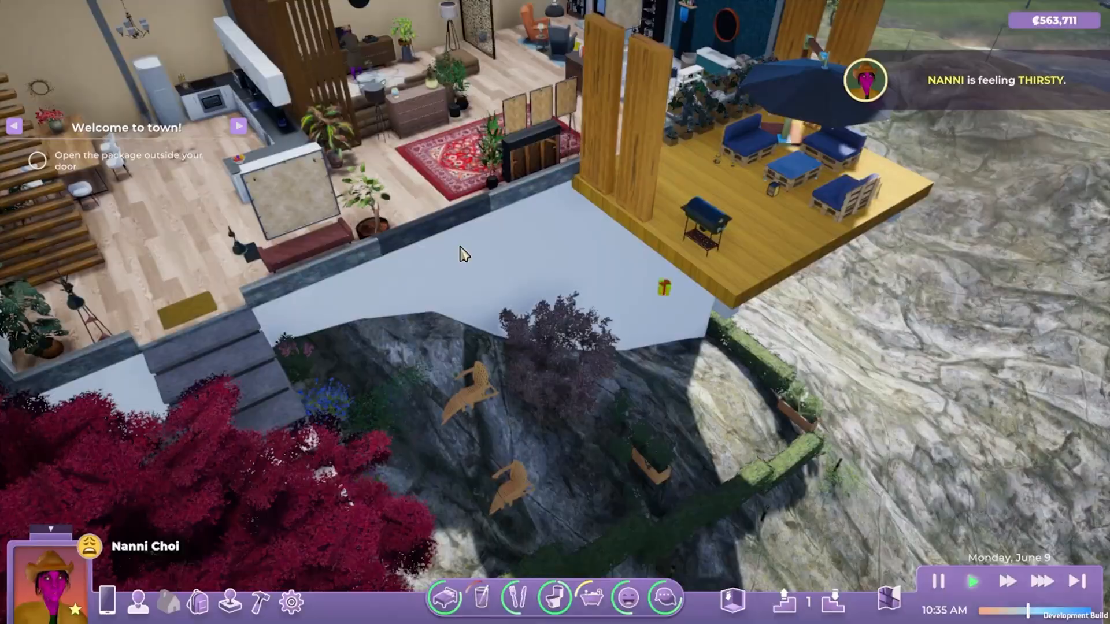
pyautogui.scroll(-8, 464, 255)
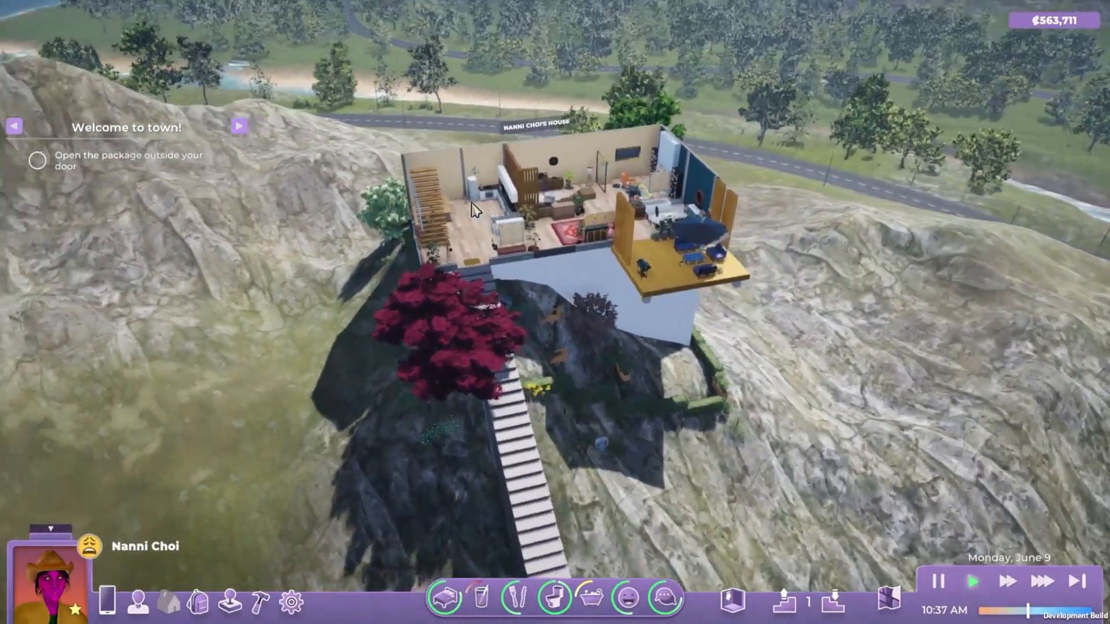
pyautogui.press('q')
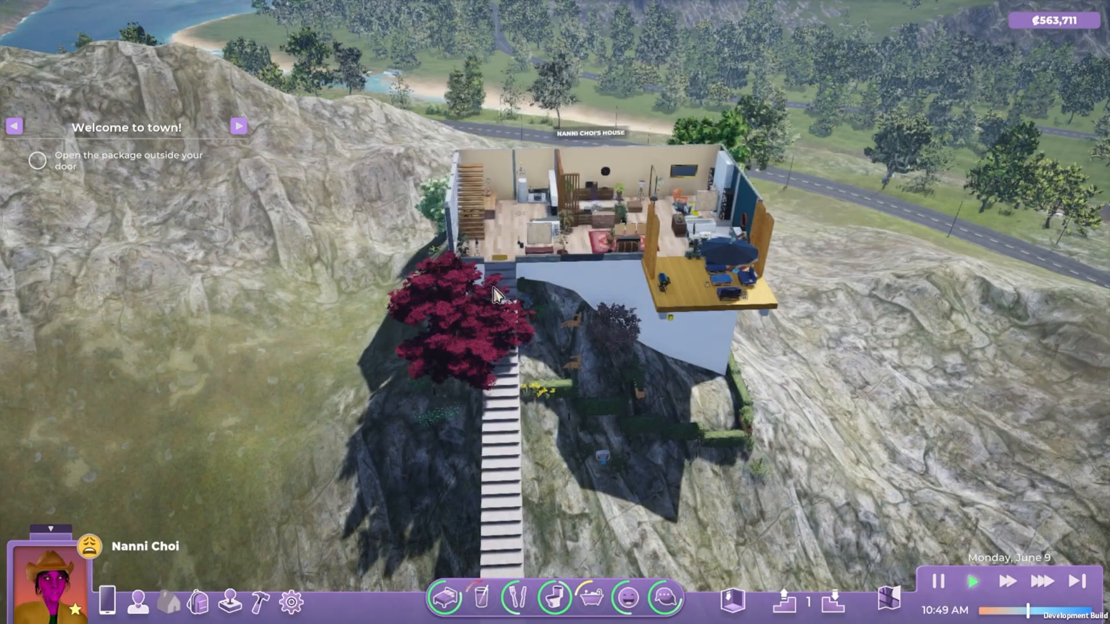
# - Travel from the hilltop house back to the wooded grassy slope along the road by the roundabout park
pyautogui.moveTo(581, 312); pyautogui.dragTo(989, 234, button='middle')
pyautogui.press('w')
pyautogui.press('w')
pyautogui.press('w')
pyautogui.press('w')
pyautogui.press('w')
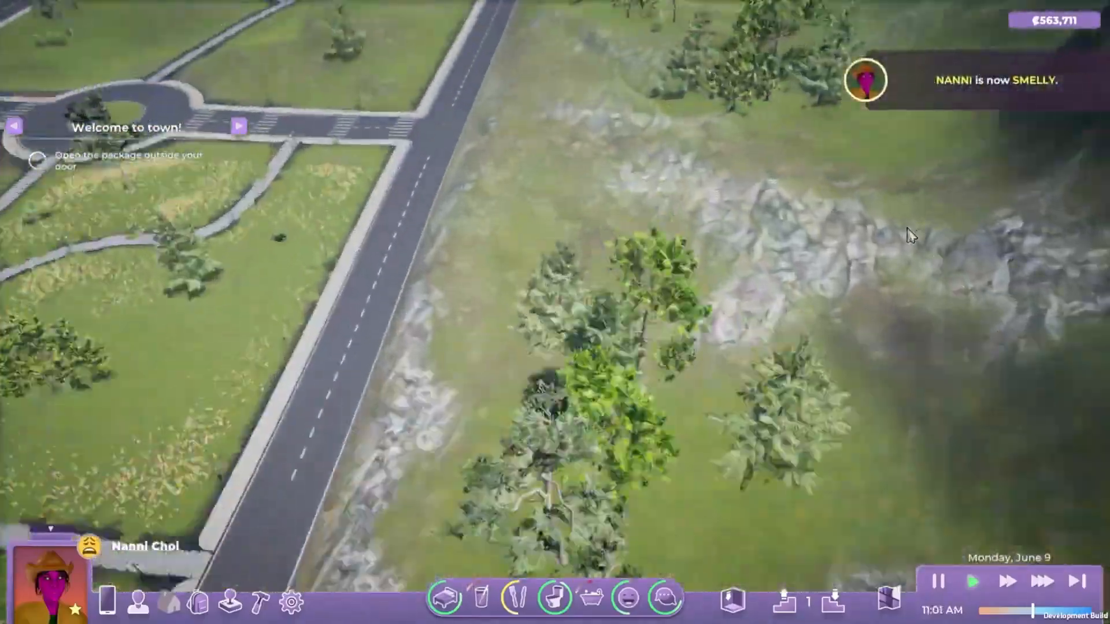
pyautogui.press('w')
pyautogui.press('s')
pyautogui.press('w')
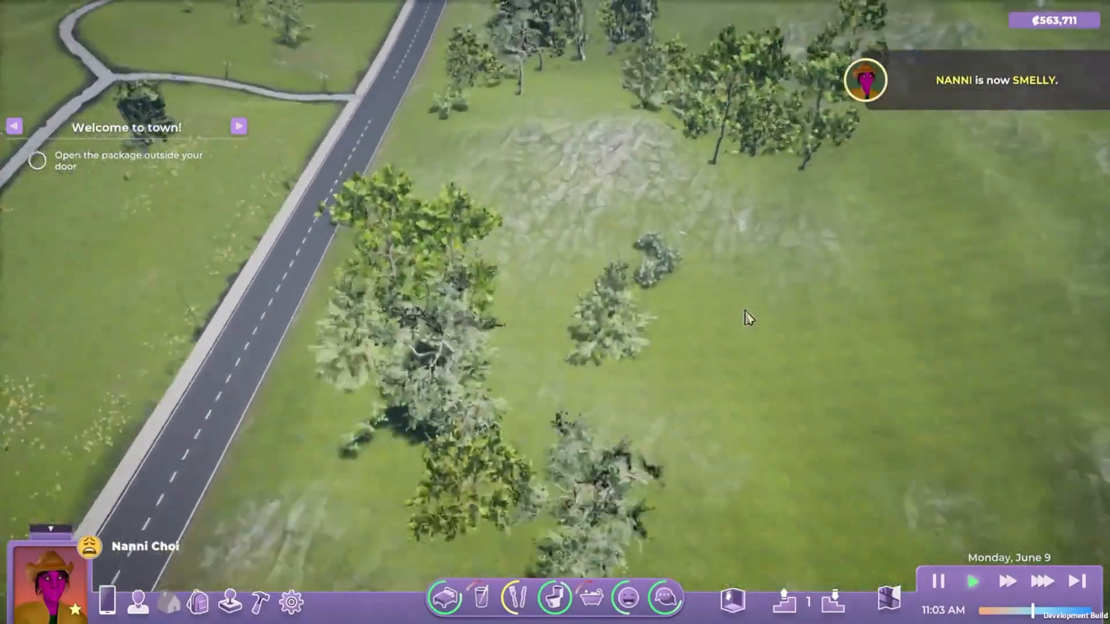
# - Travel to the sandy beach and view the coastal road, palms and distant mountains at a low angle
pyautogui.moveTo(747, 311); pyautogui.dragTo(370, 203, button='middle')
pyautogui.press('w')
pyautogui.press('a')
pyautogui.press('w')
pyautogui.press('a')
pyautogui.press('w')
pyautogui.press('a')
pyautogui.press('w')
pyautogui.press('a')
pyautogui.press('w')
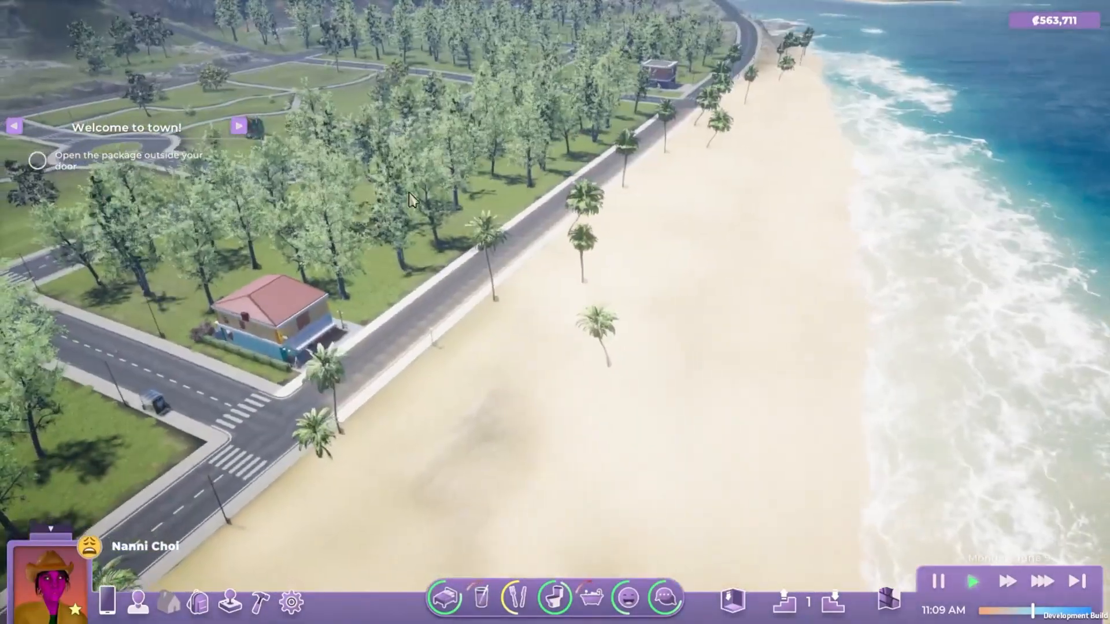
pyautogui.moveTo(612, 260); pyautogui.dragTo(600, 188, button='middle')
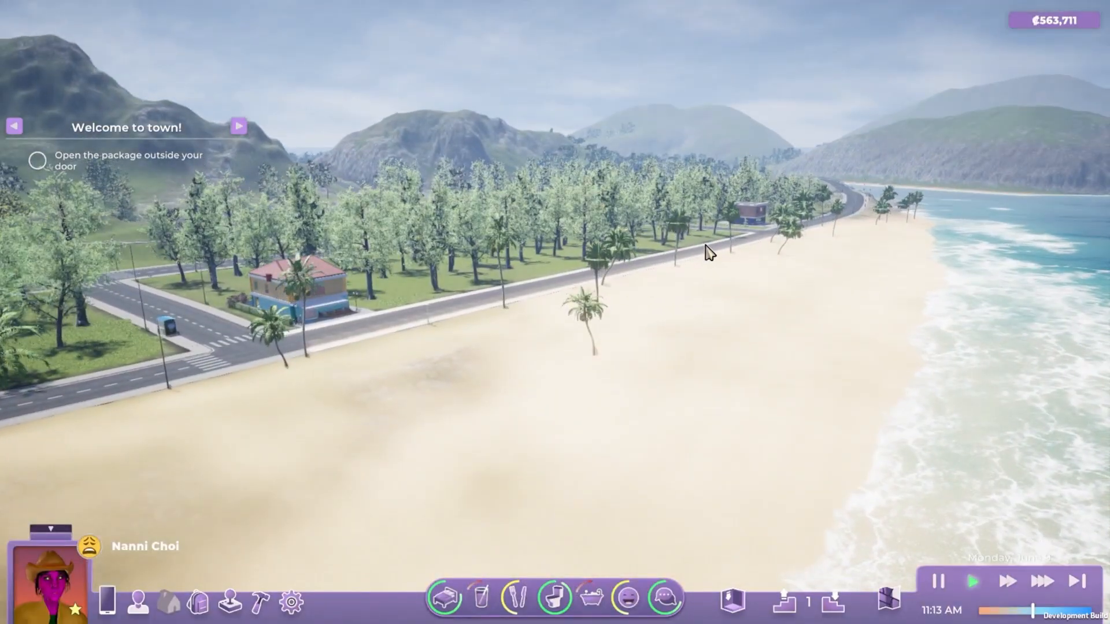
pyautogui.press('w')
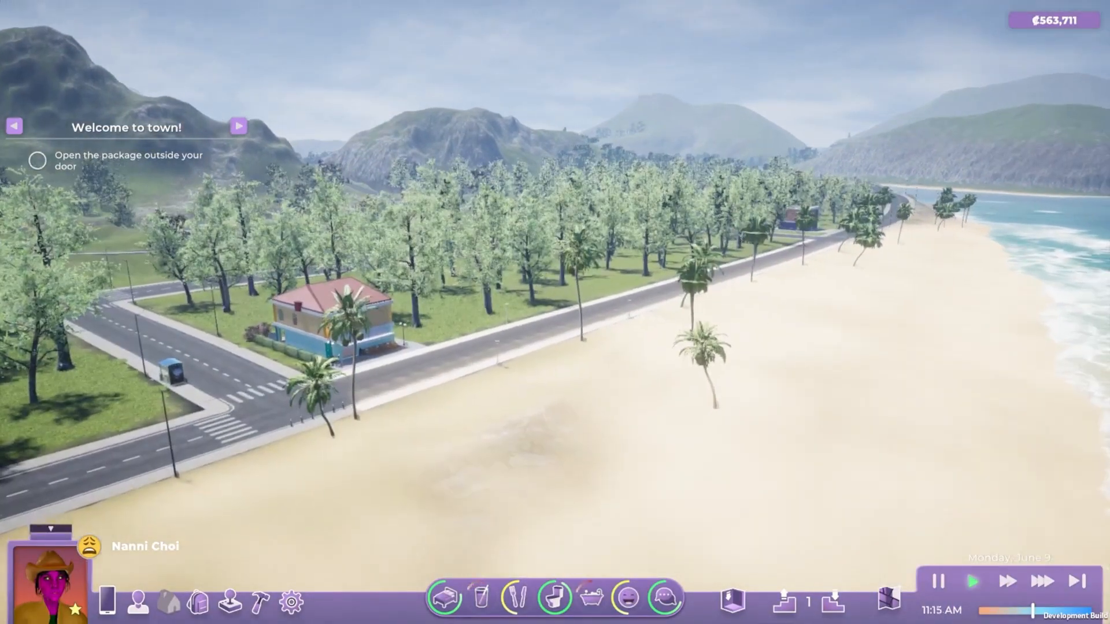